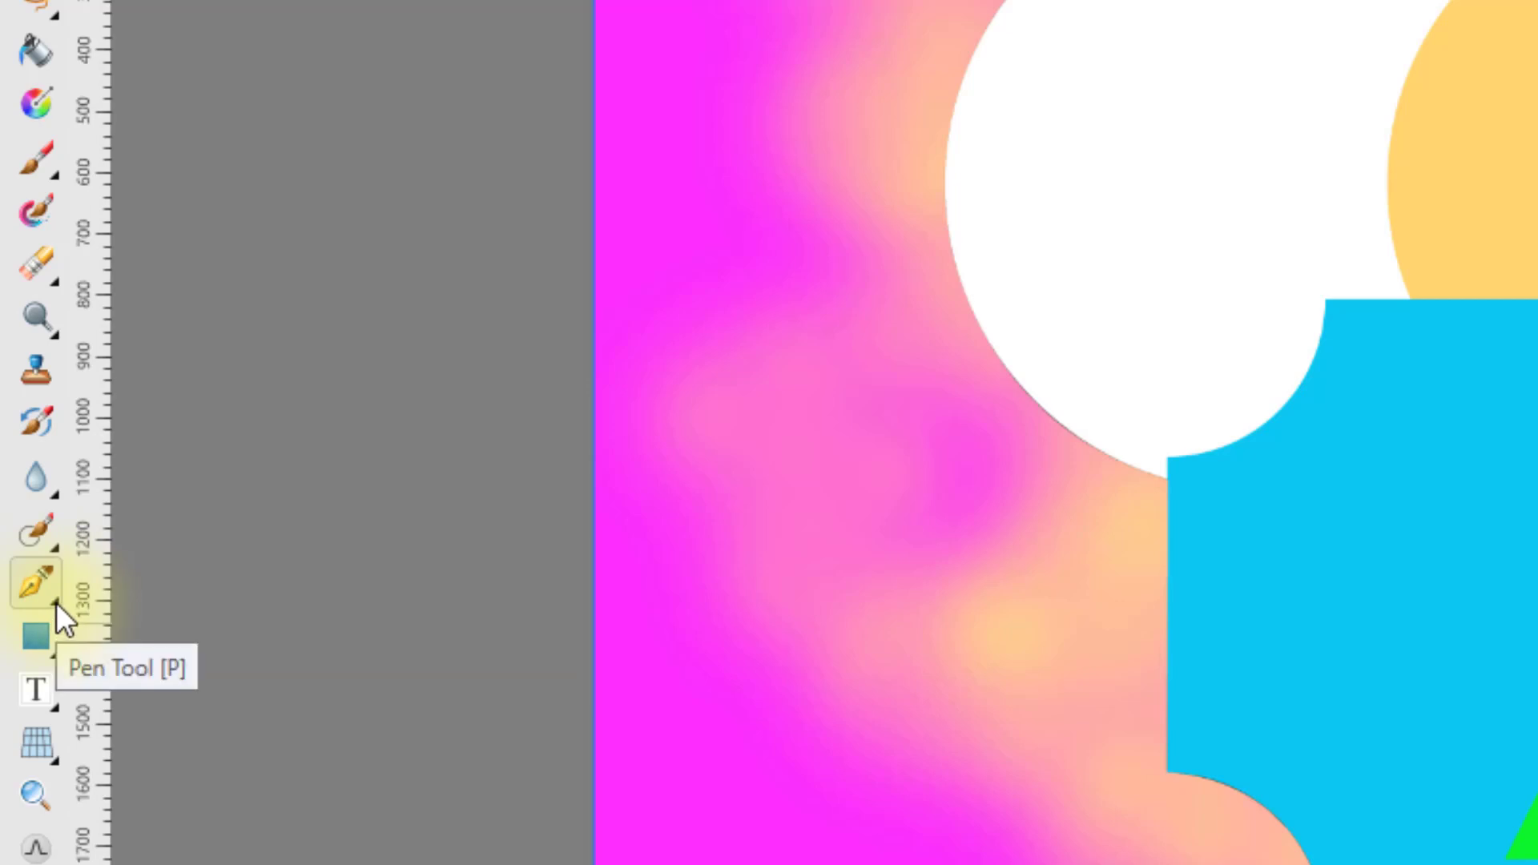
# Step: Switch to the Node Tool and return to the Pen Tool
pyautogui.click(56, 602)
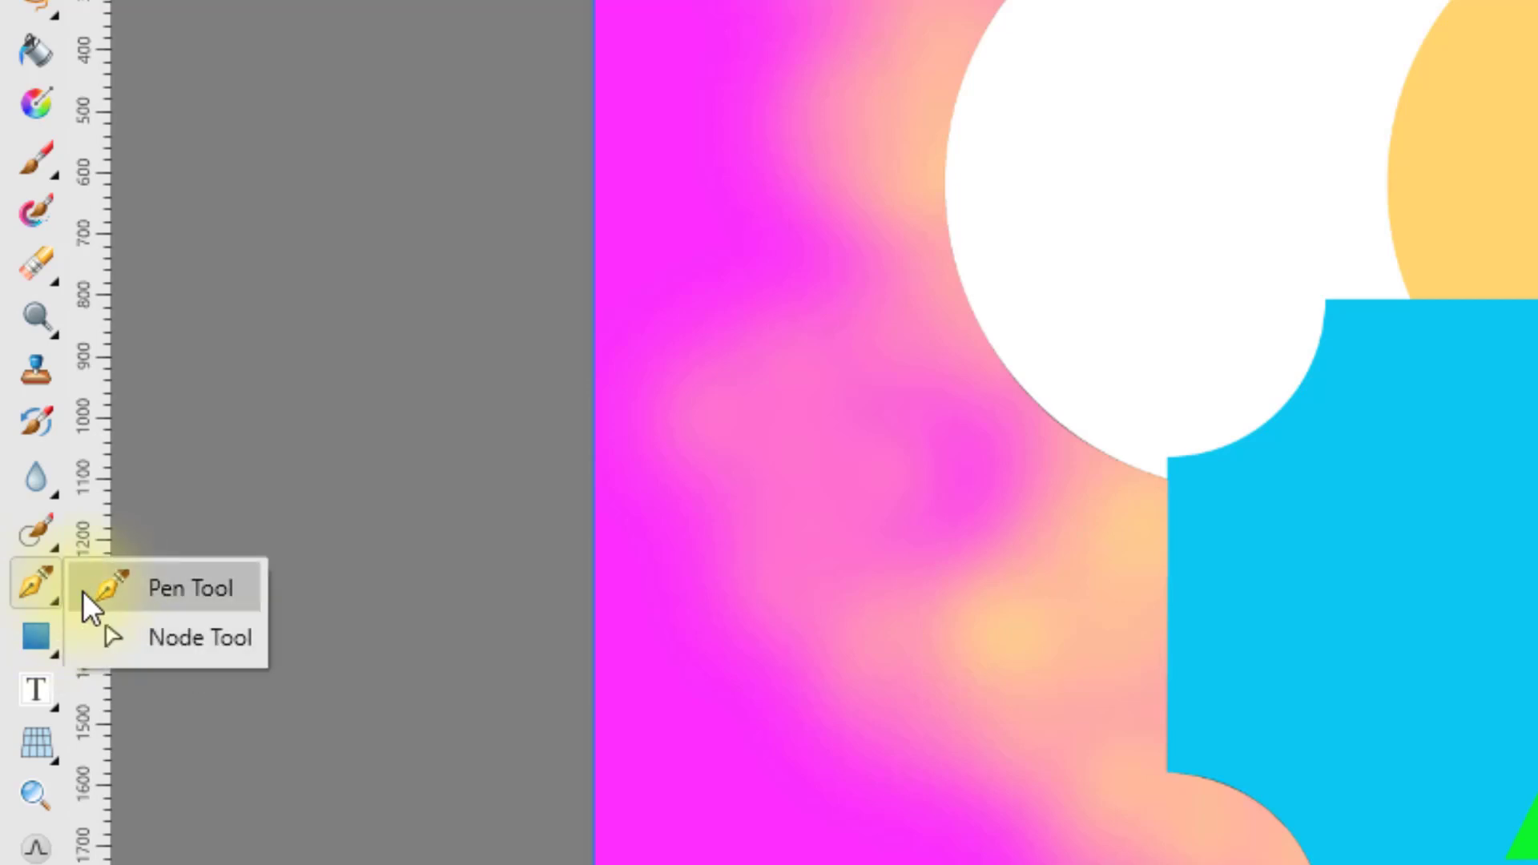
pyautogui.click(219, 646)
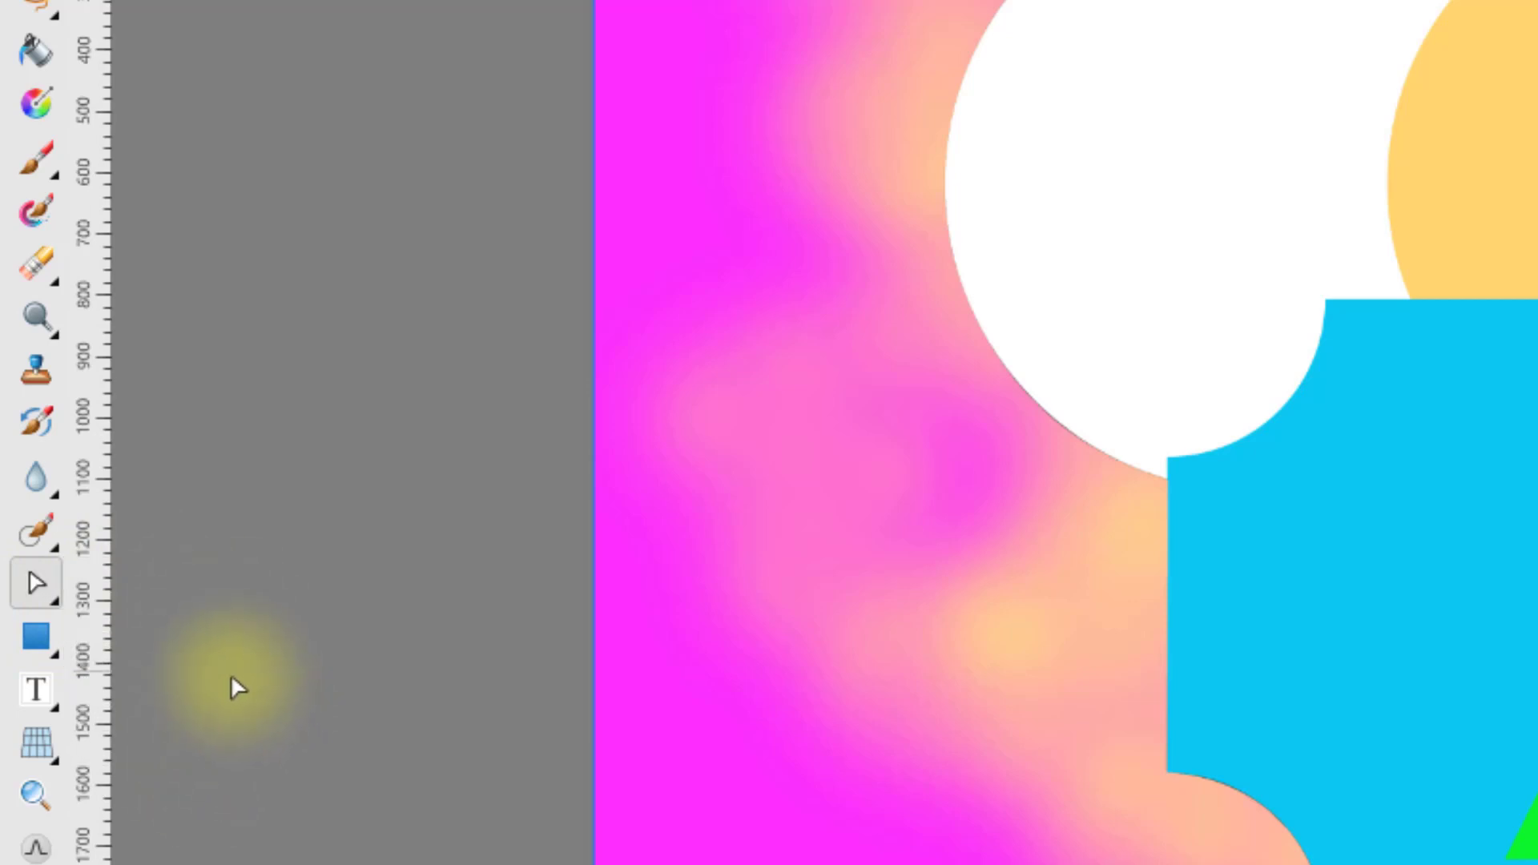
pyautogui.click(53, 603)
pyautogui.click(151, 589)
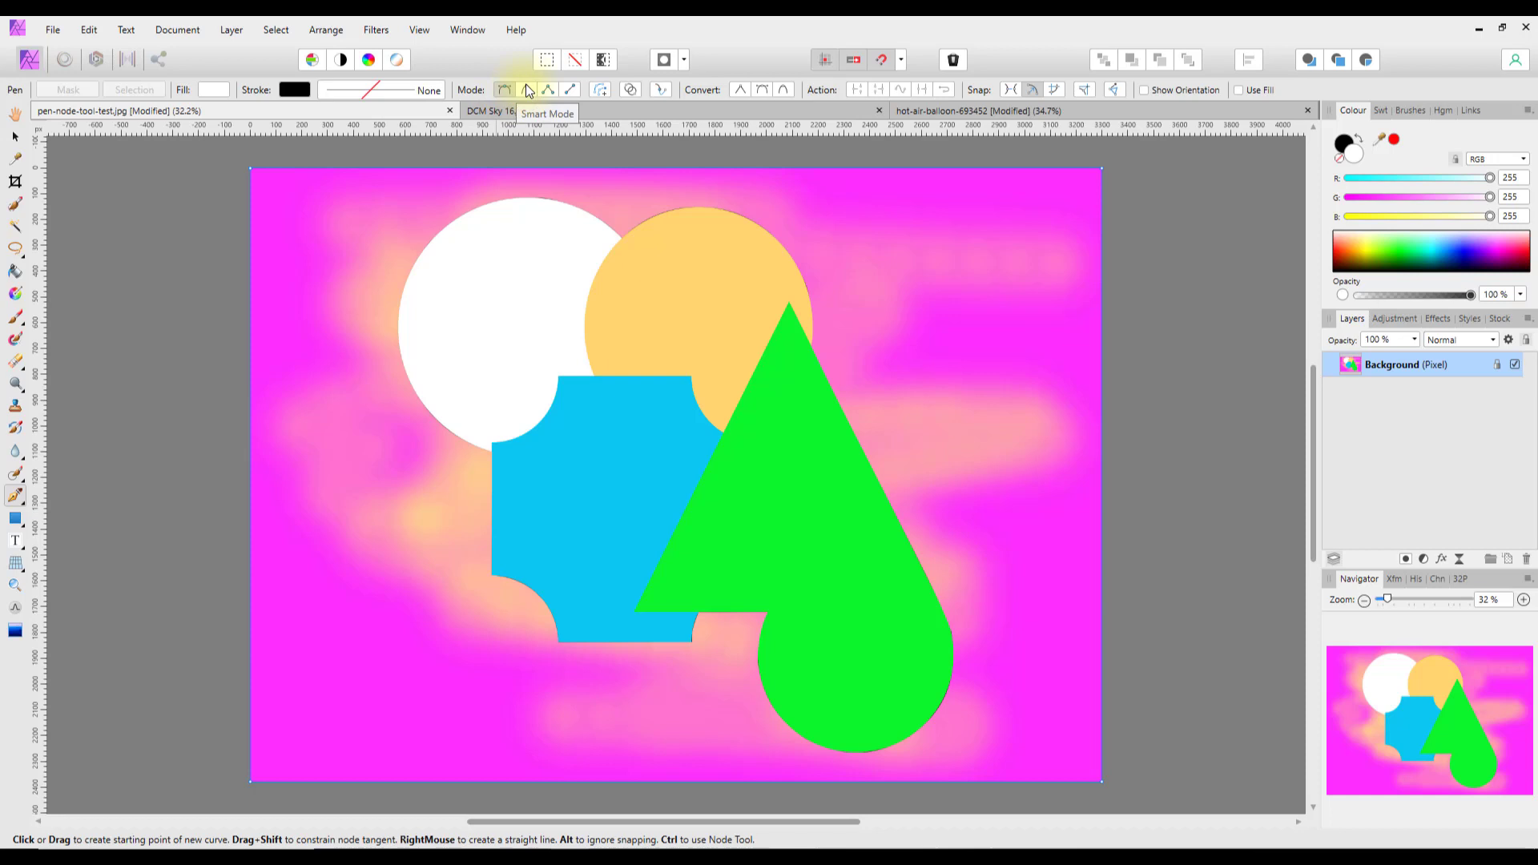
# Step: Draw one straight diagonal line with the Pen Tool in Line Mode, from the picture's lower left to its upper right
pyautogui.click(571, 89)
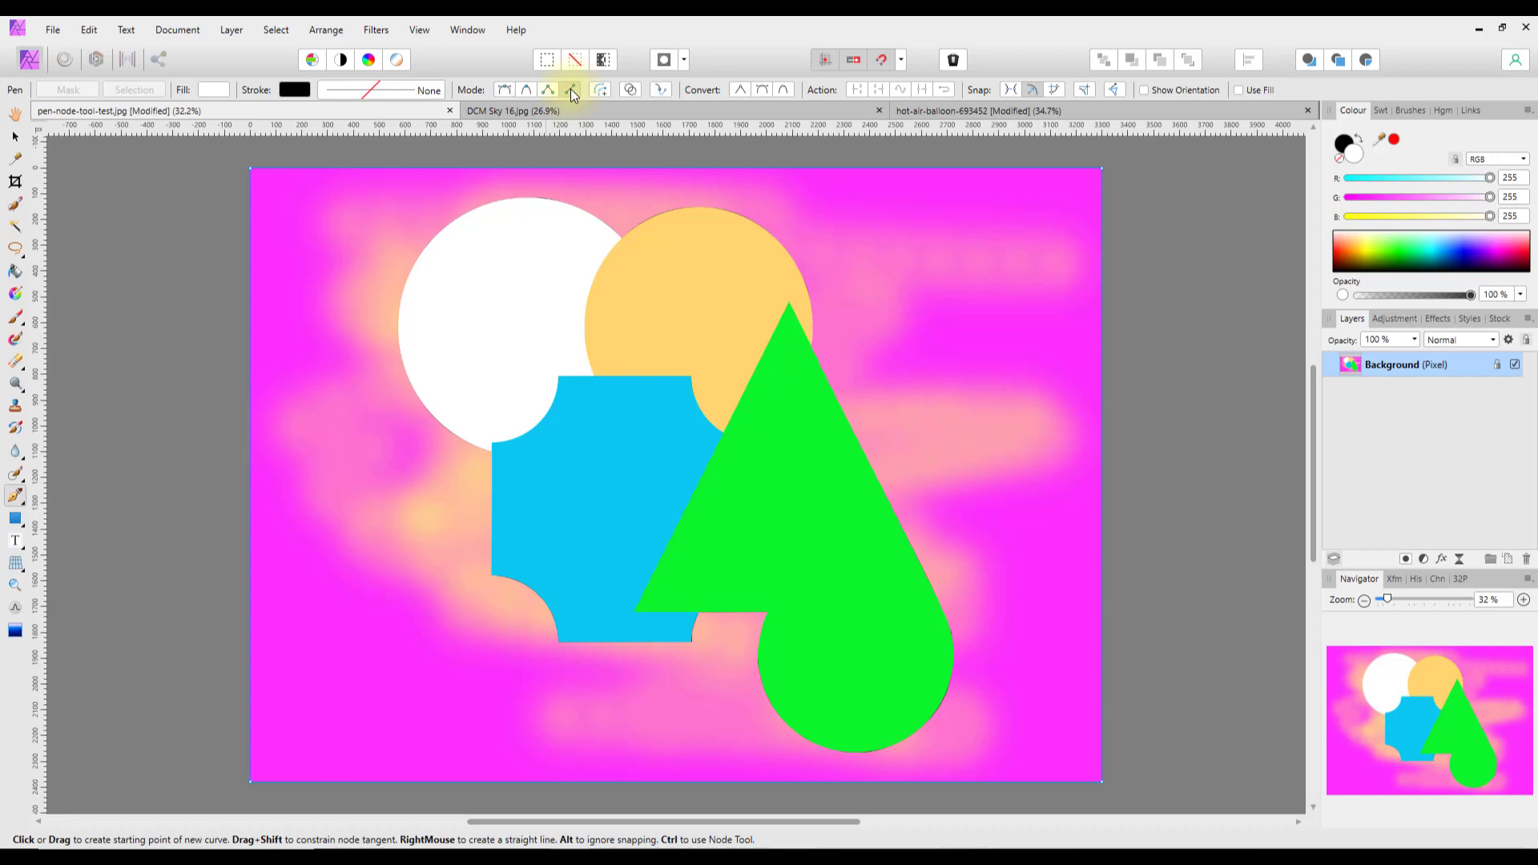
pyautogui.click(296, 633)
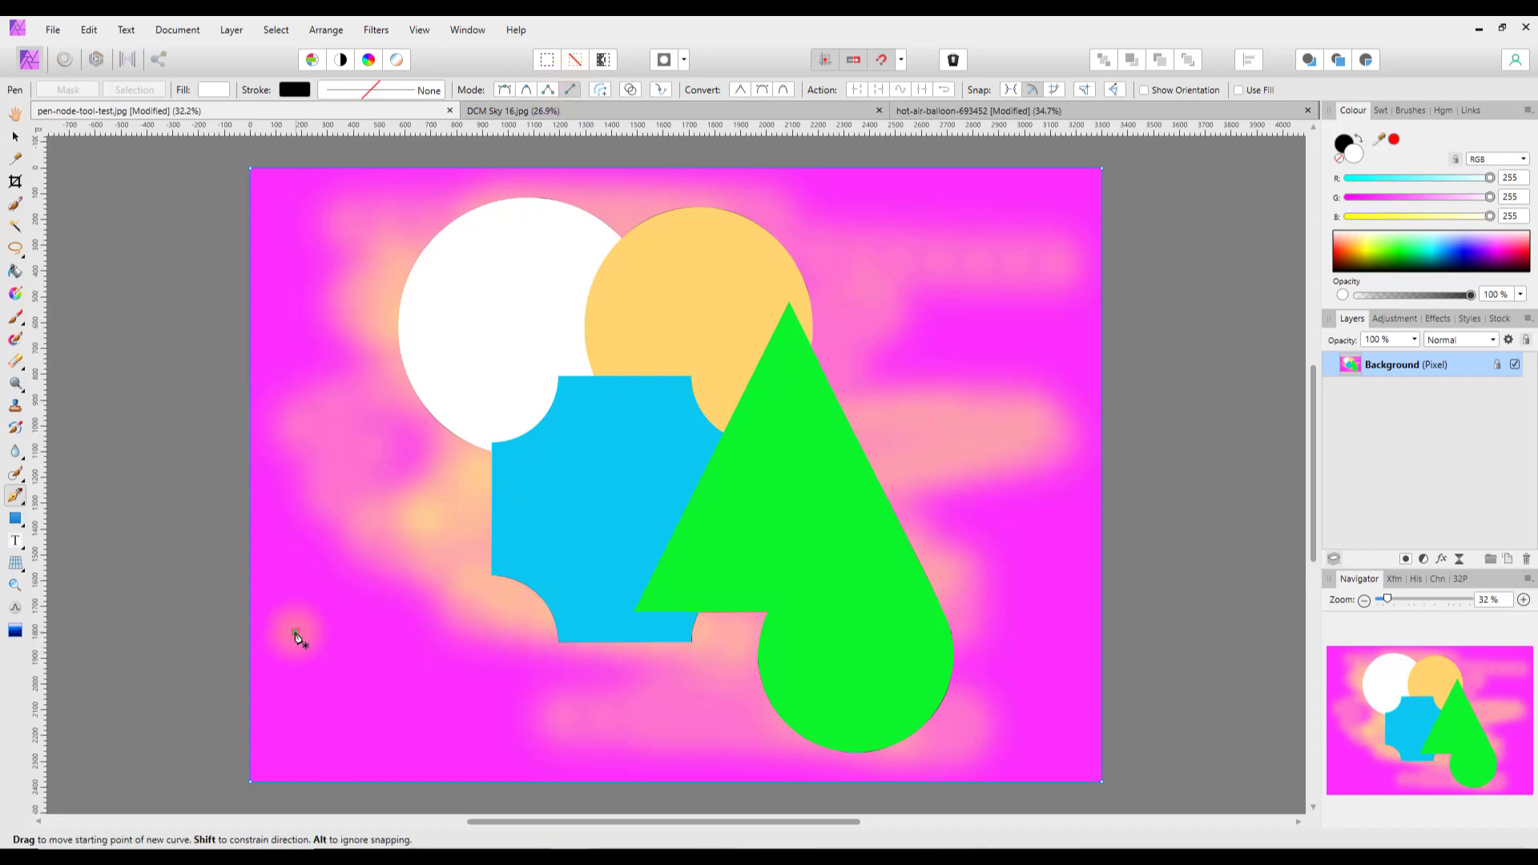
pyautogui.click(1034, 219)
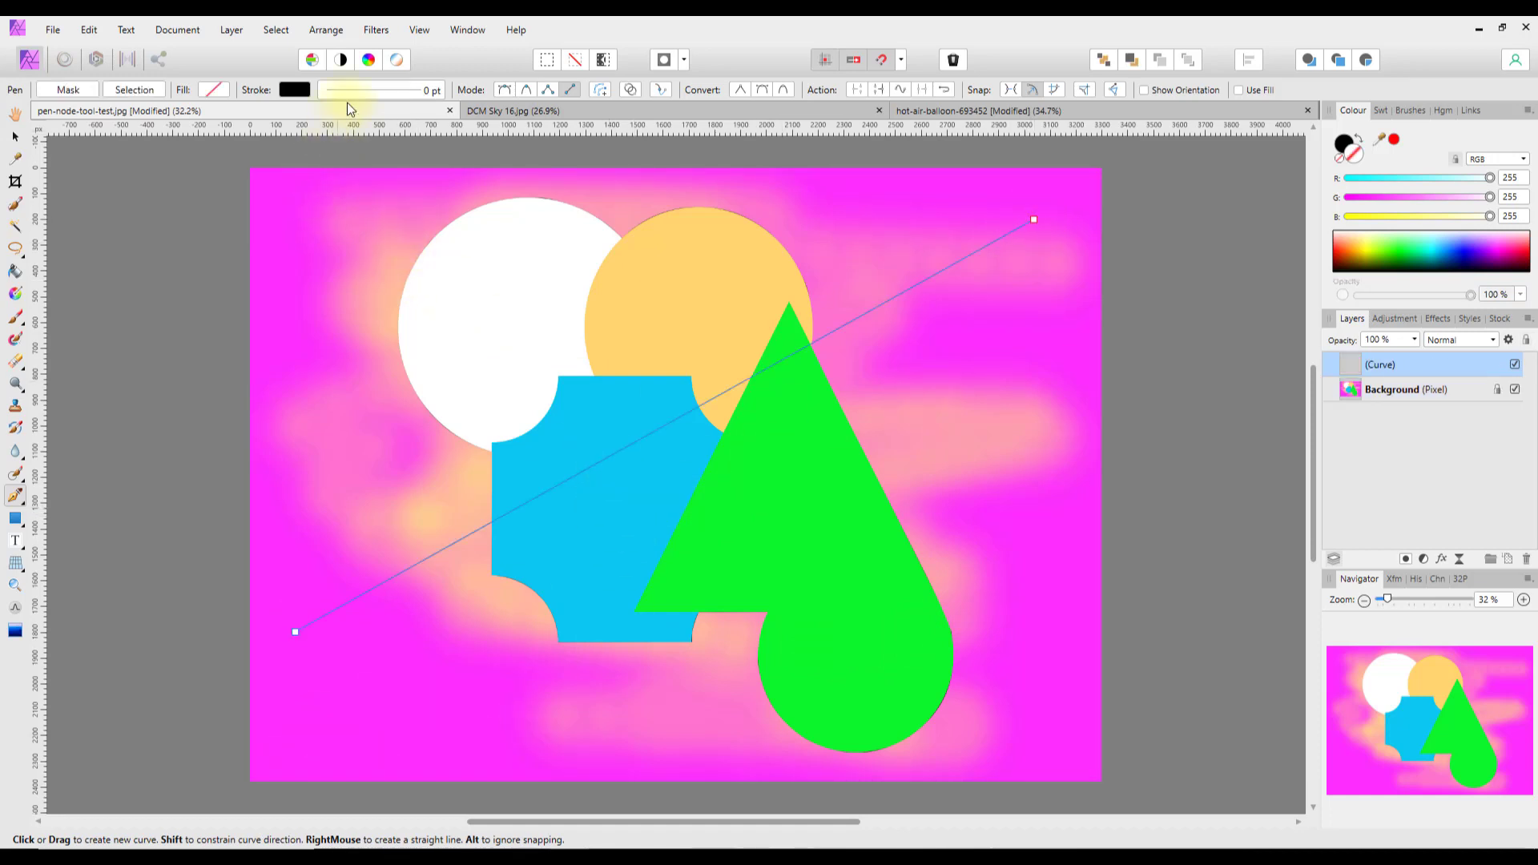
# Step: Widen the diagonal line's stroke to 5.8 pt and reset it to 0 pt
pyautogui.moveTo(356, 89)
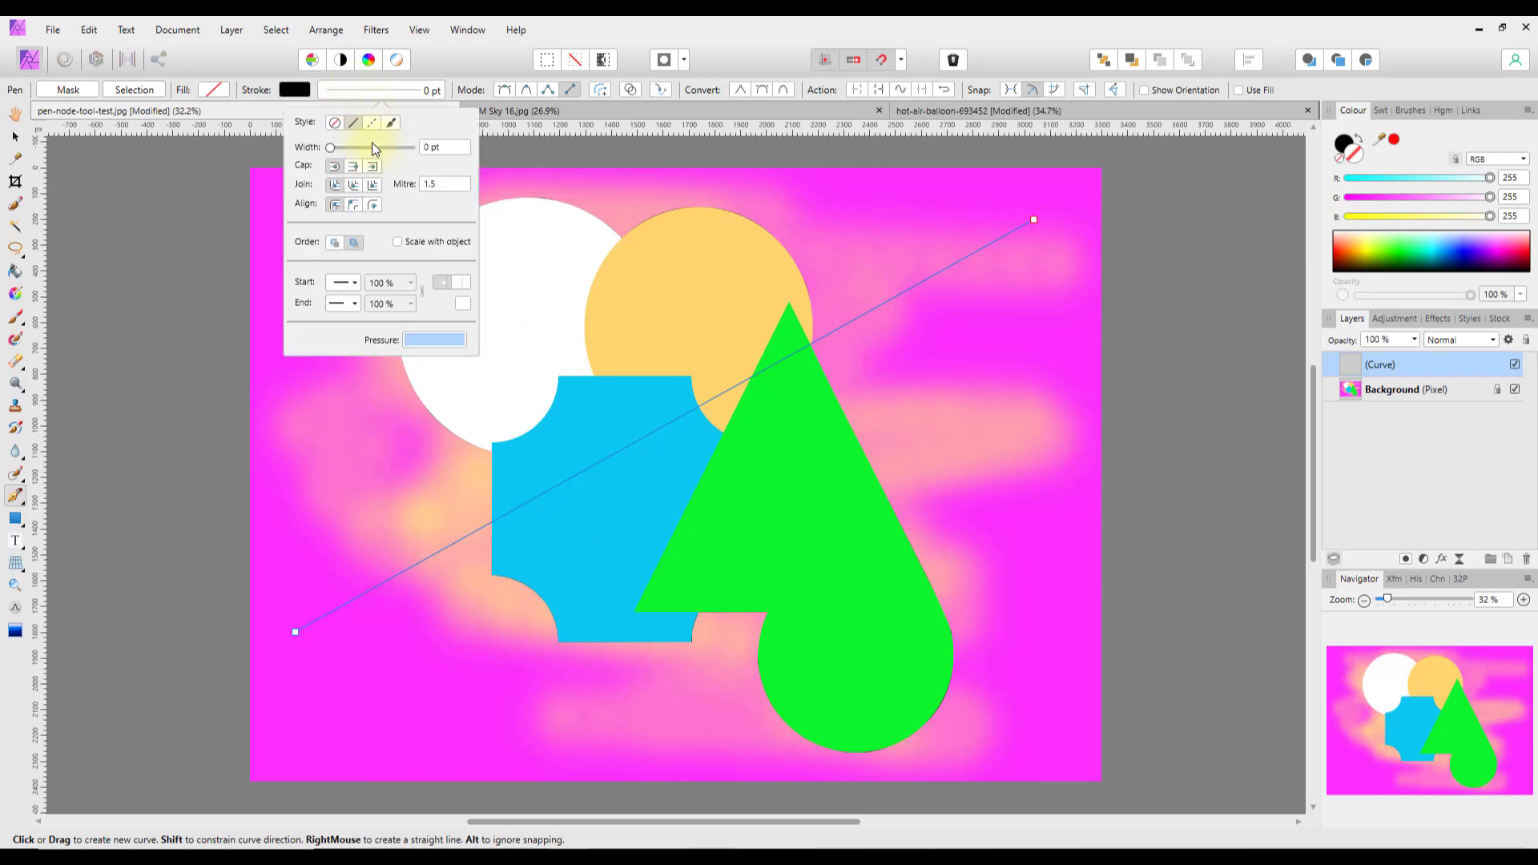
pyautogui.moveTo(332, 151); pyautogui.dragTo(357, 147)
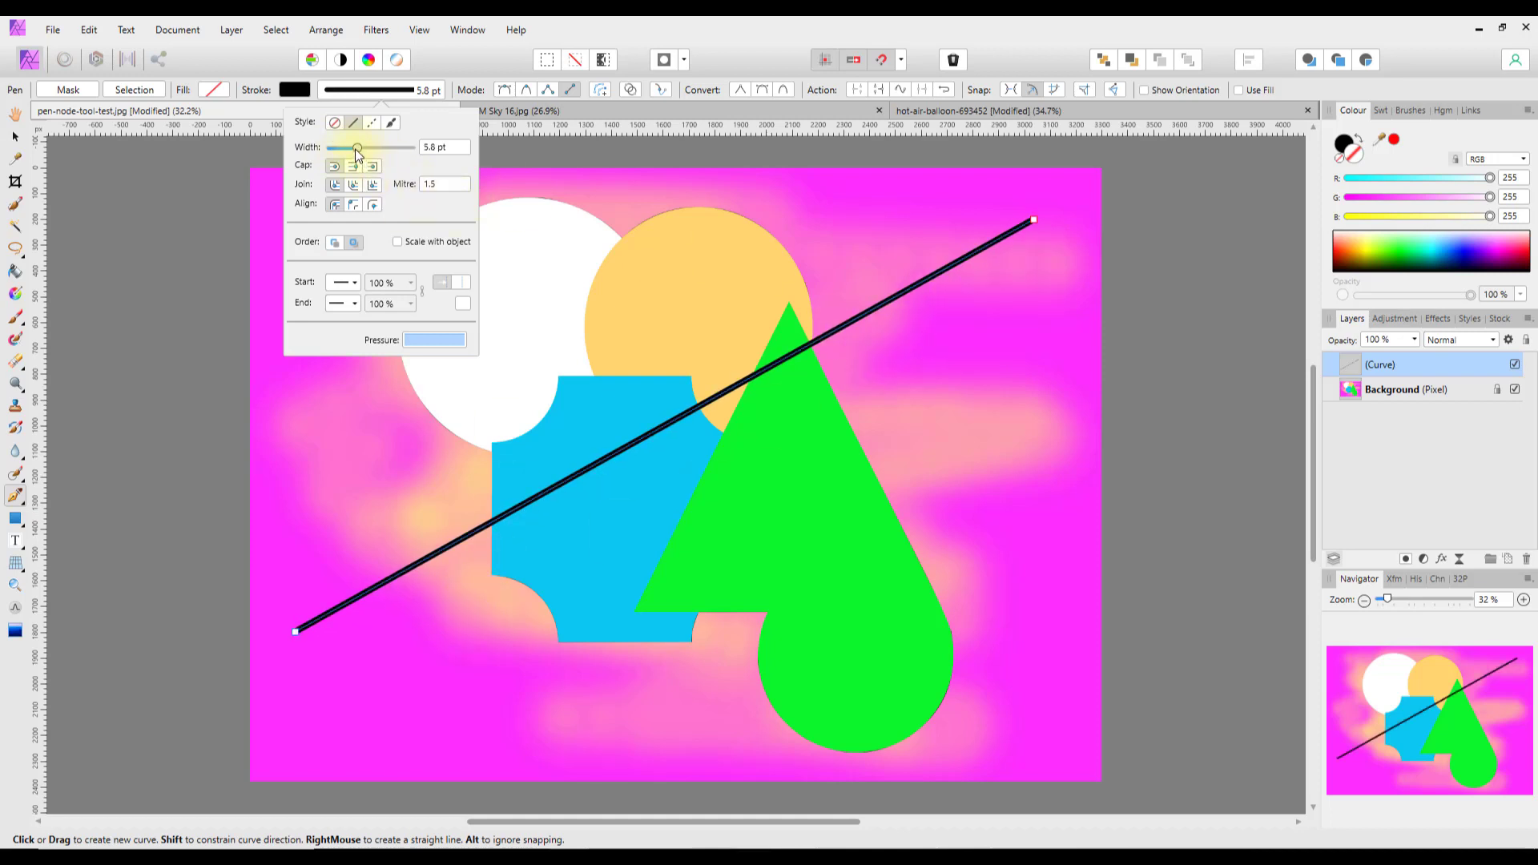
pyautogui.moveTo(354, 149); pyautogui.dragTo(327, 152)
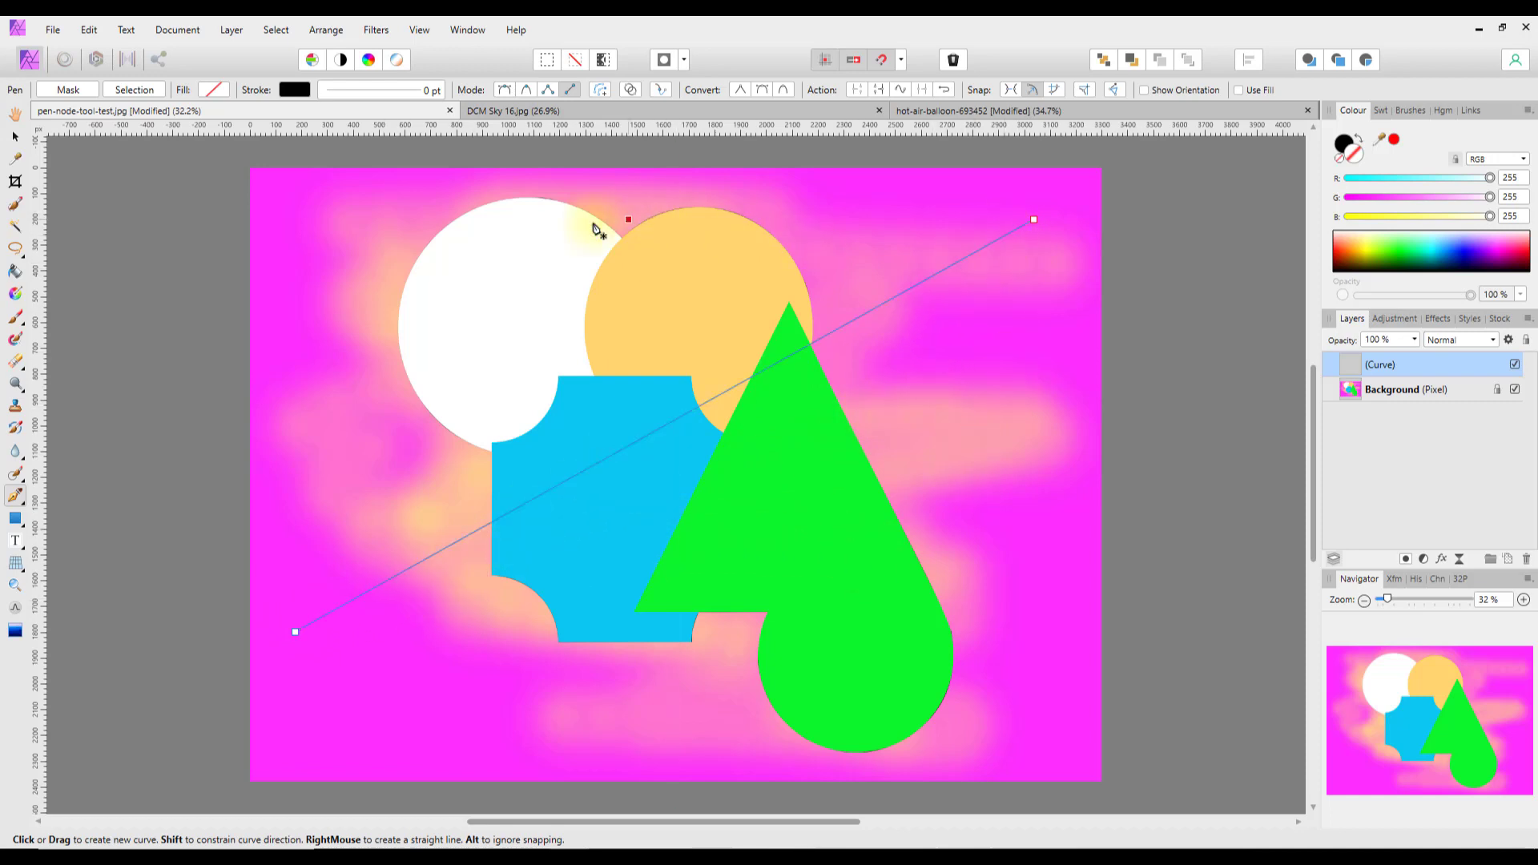
pyautogui.click(246, 170)
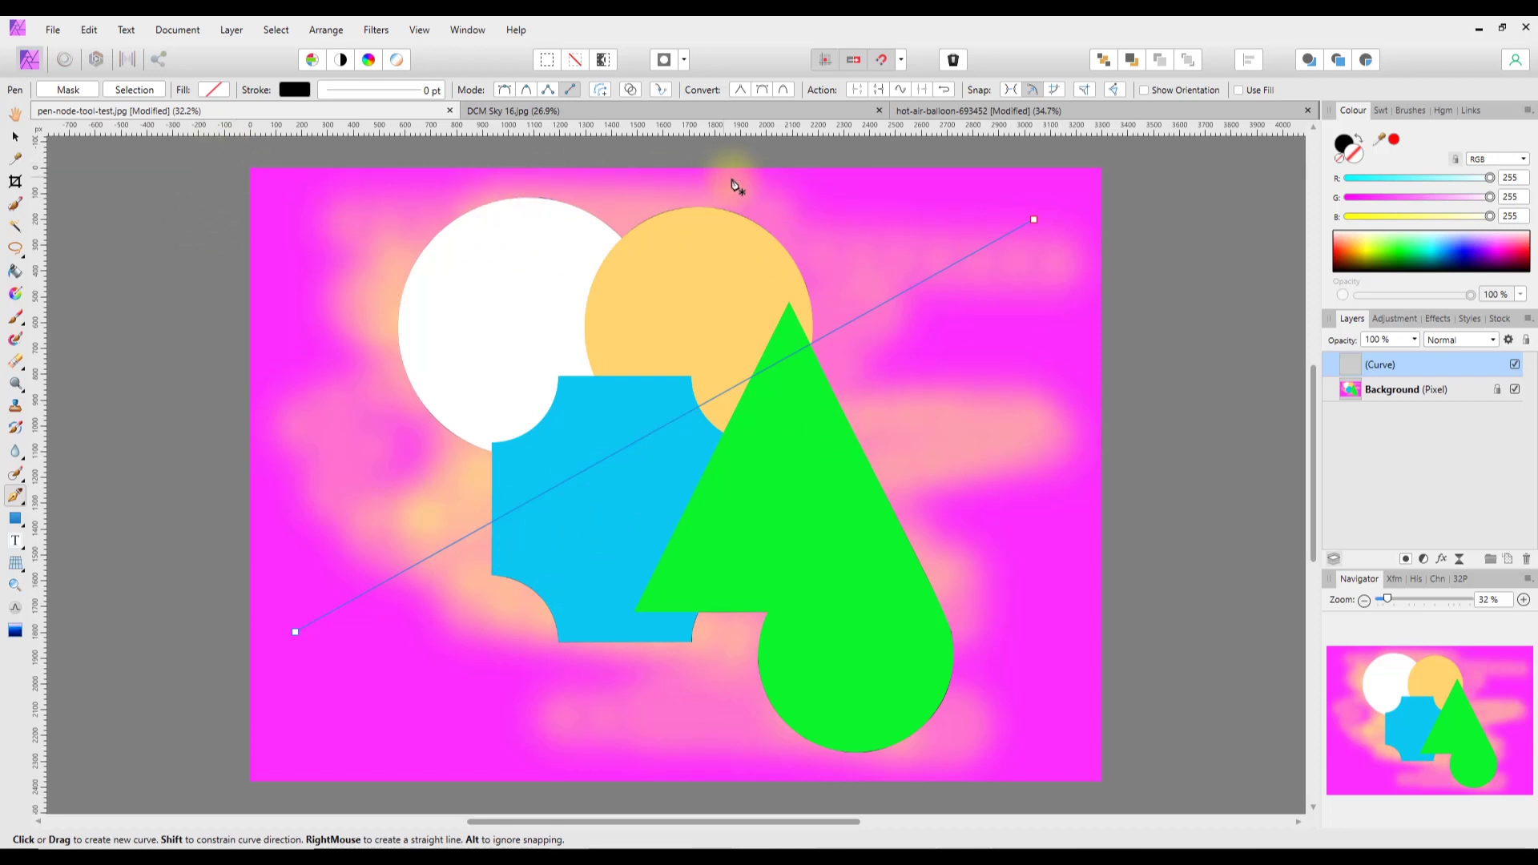
# Step: Draw a five-node path in Polygon Mode down the green triangle's right edge to the green circle
pyautogui.click(548, 91)
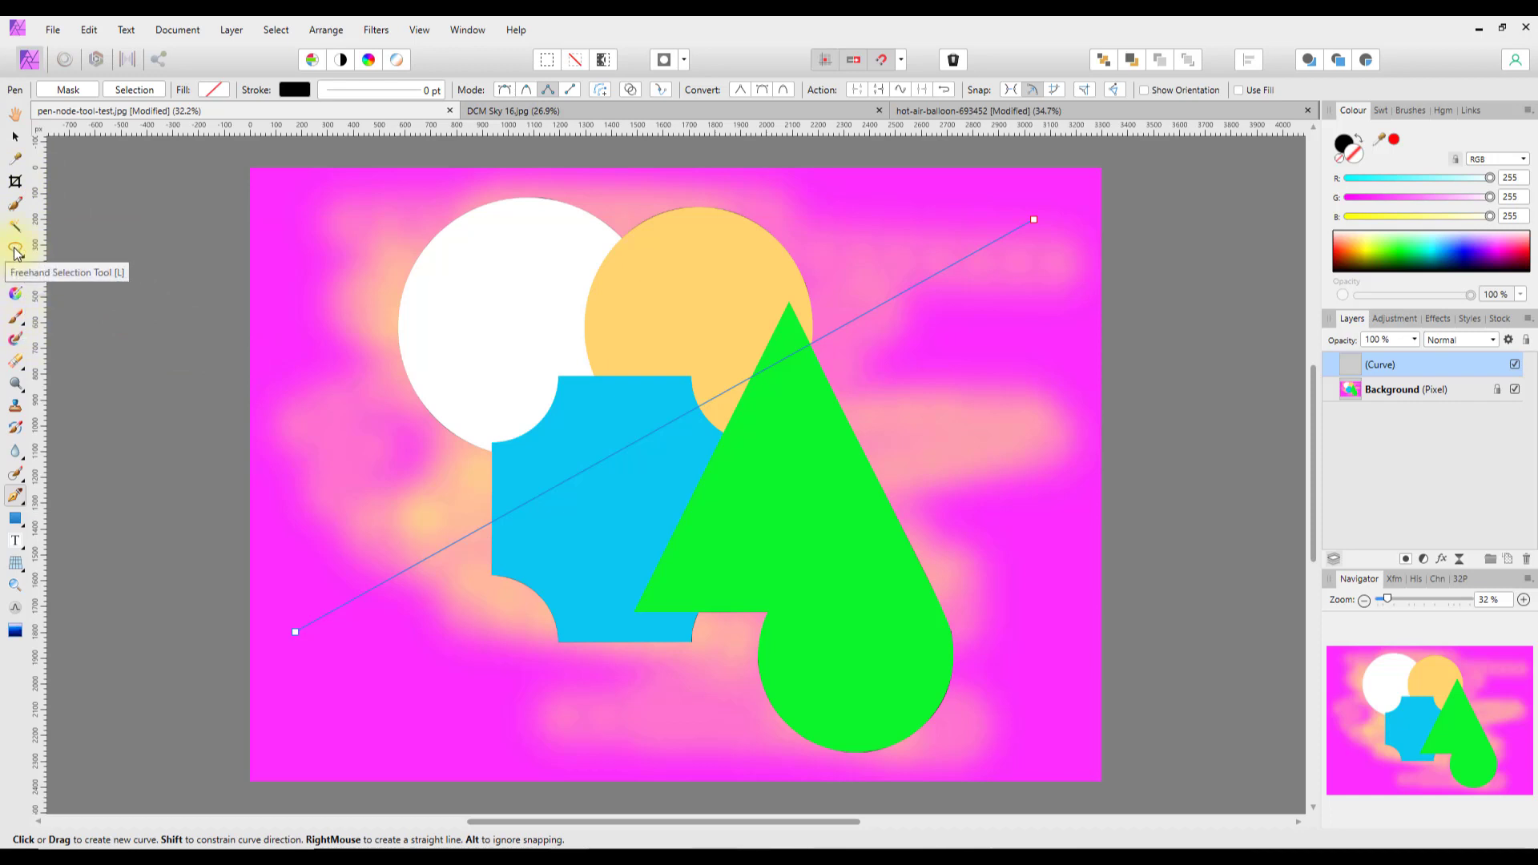
pyautogui.click(834, 394)
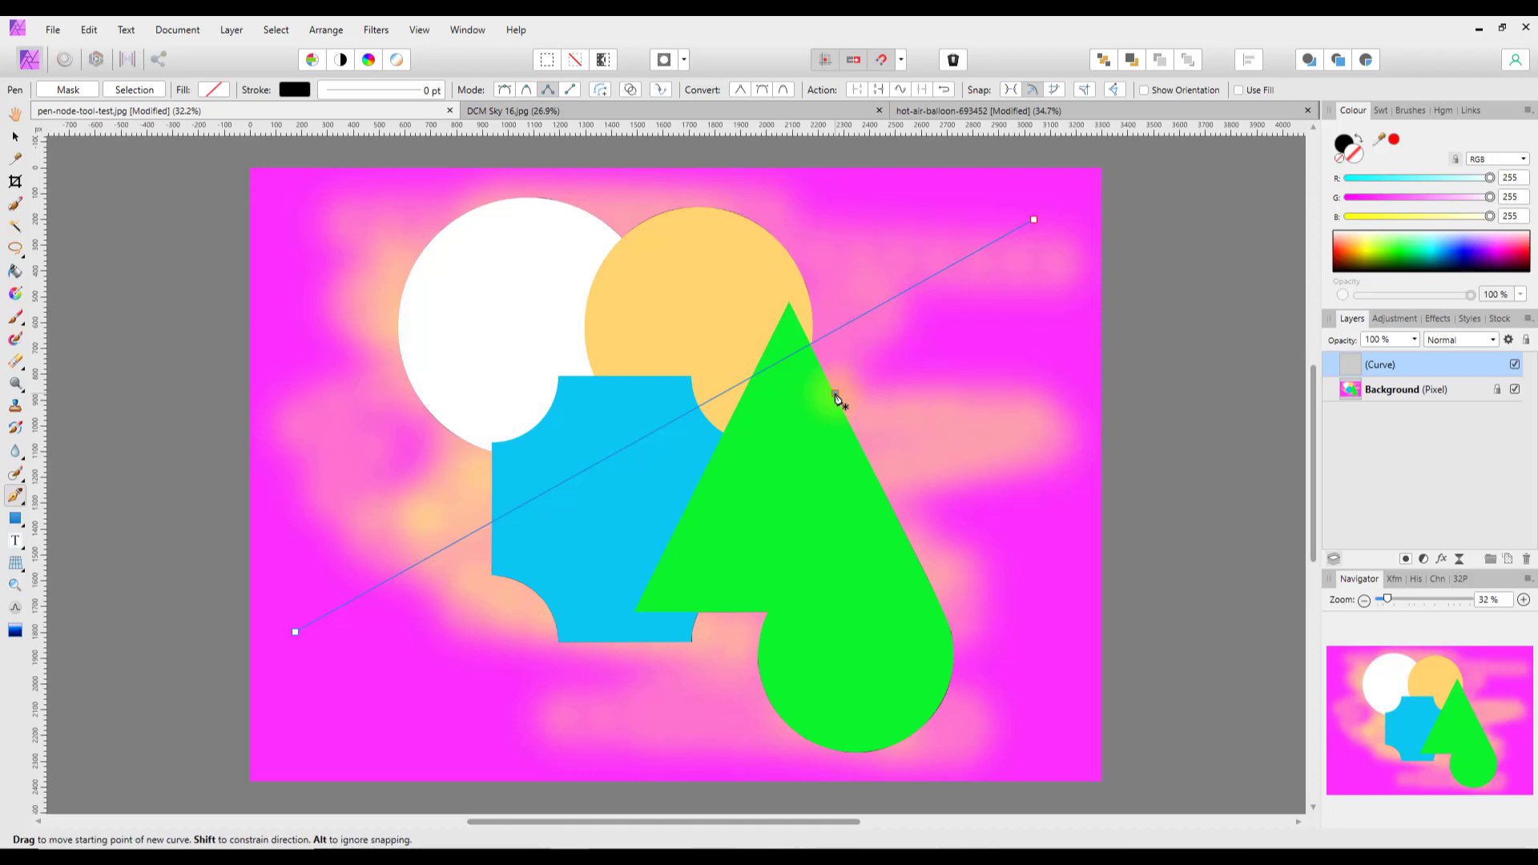
pyautogui.click(866, 454)
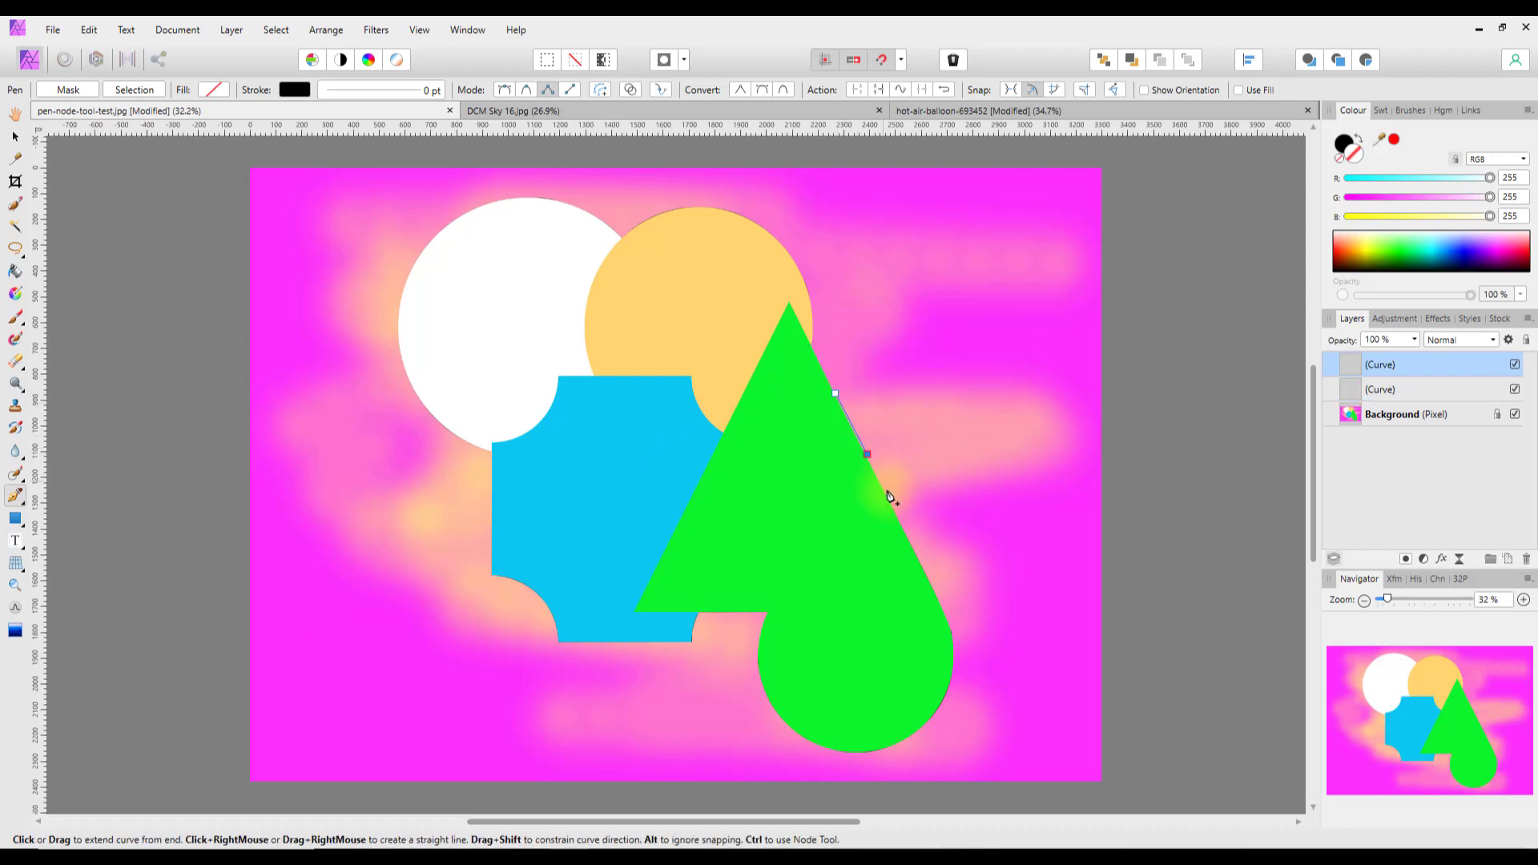
pyautogui.click(895, 513)
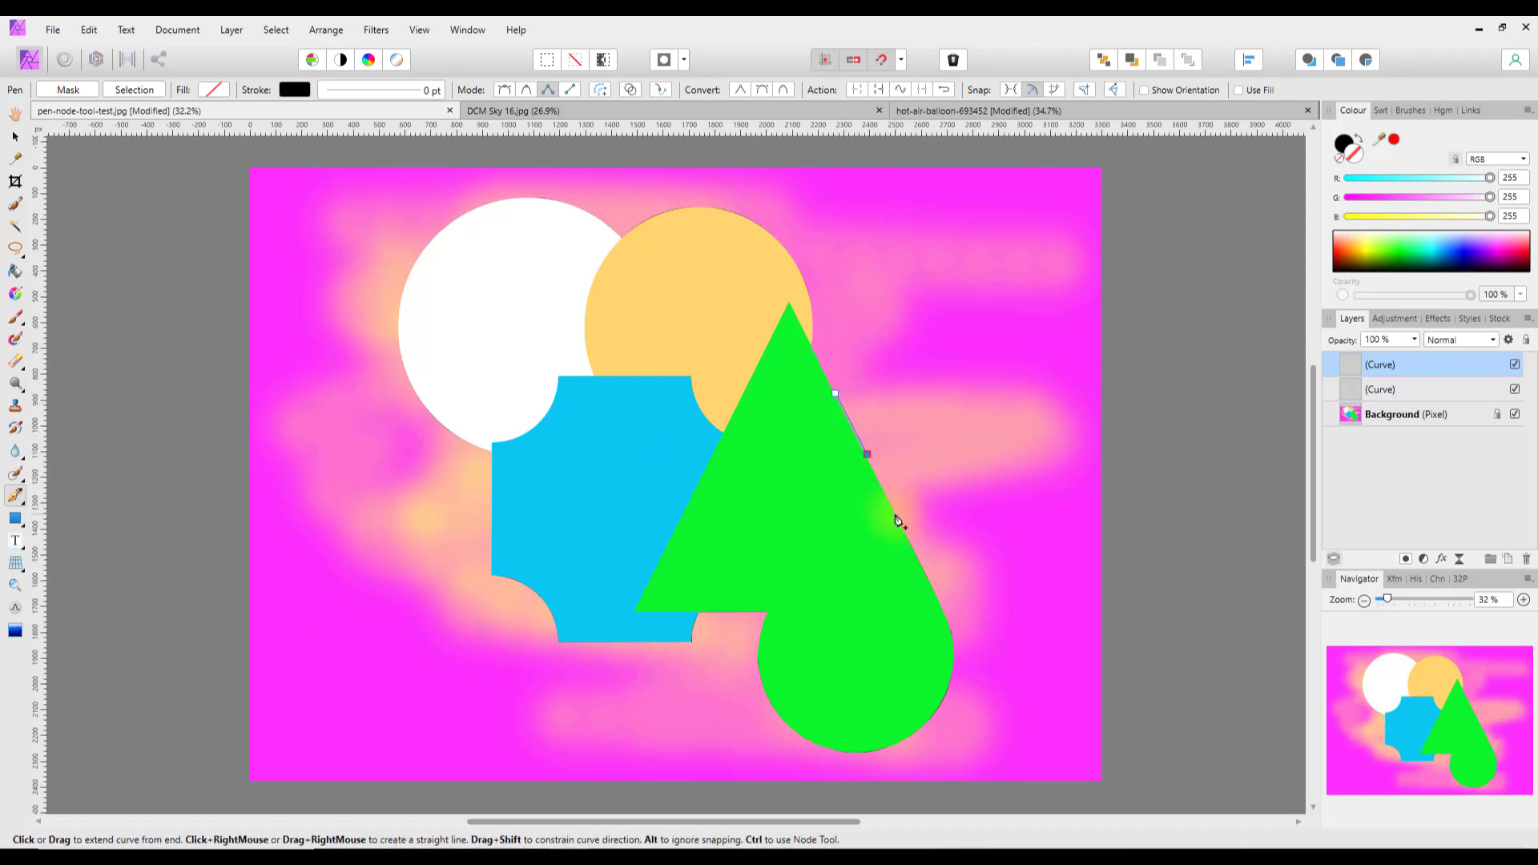
pyautogui.click(922, 564)
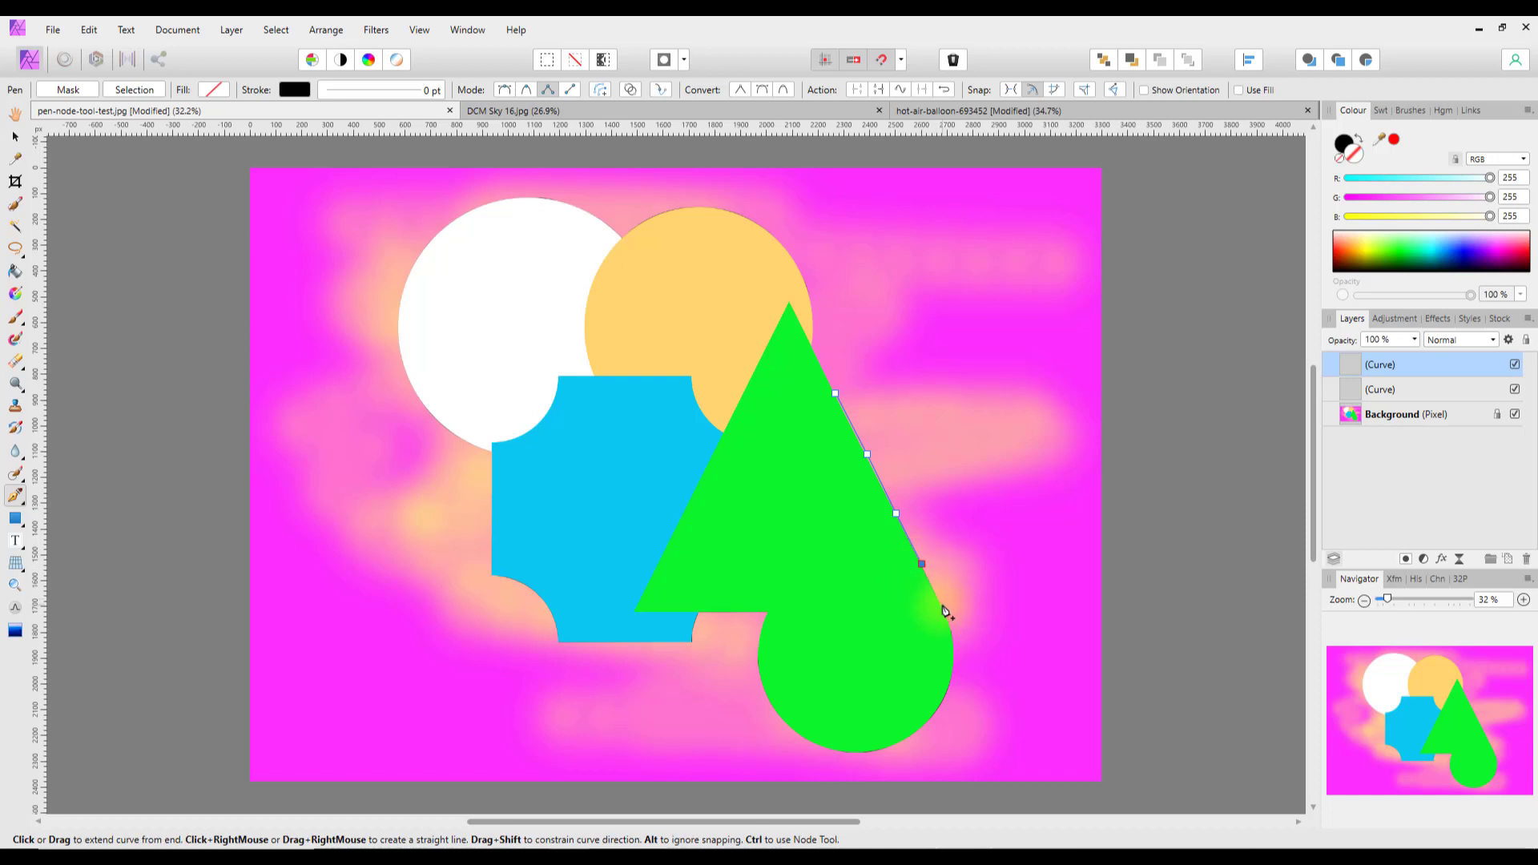
pyautogui.click(942, 605)
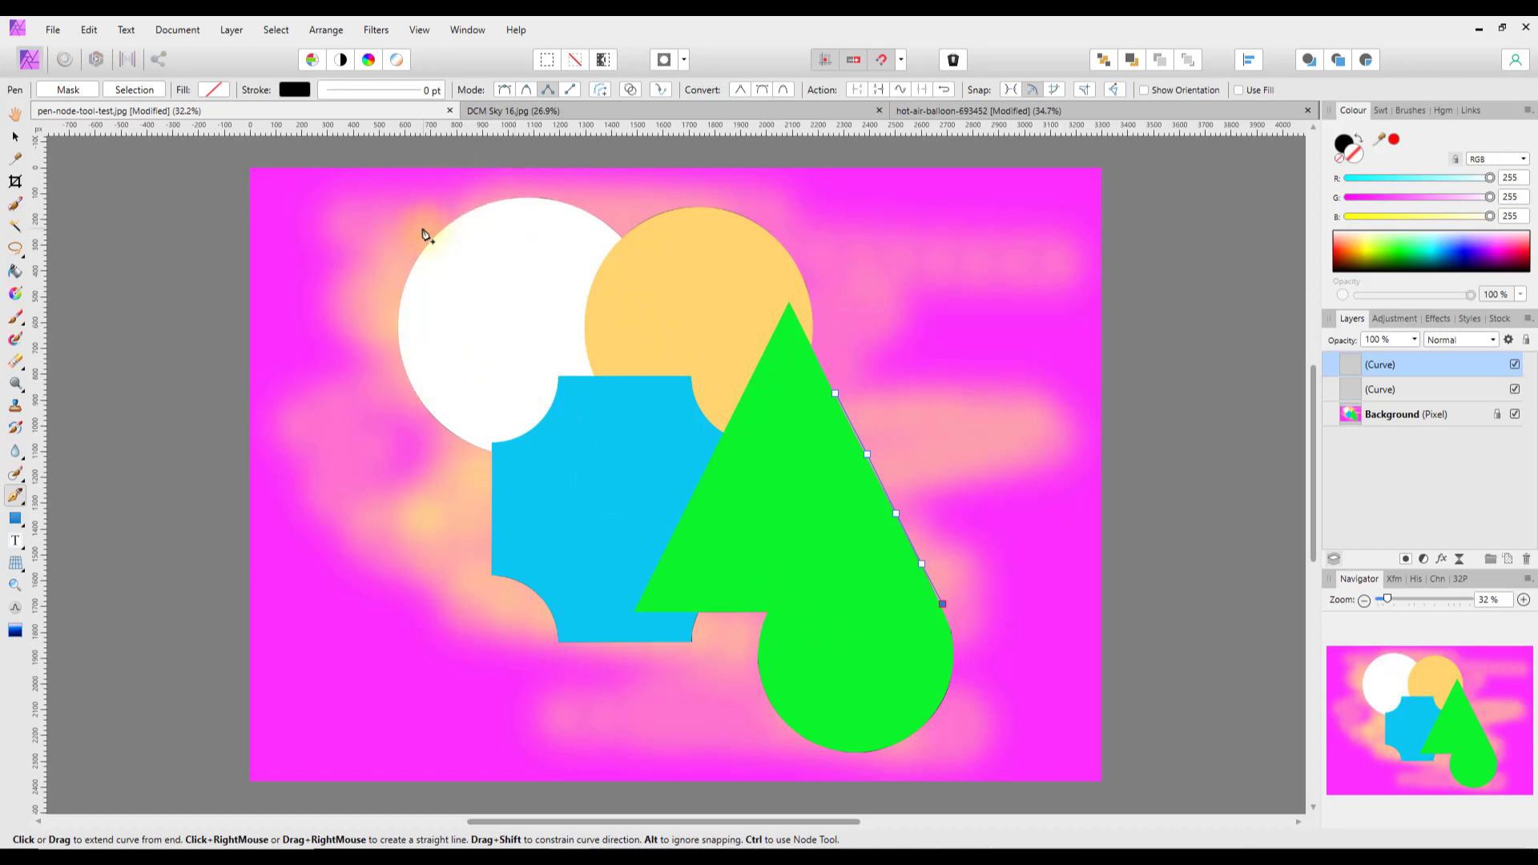
# Step: Undo the polygon path beside the green triangle and the diagonal line
pyautogui.press('ctrl')
pyautogui.hotkey('ctrl', 'z')
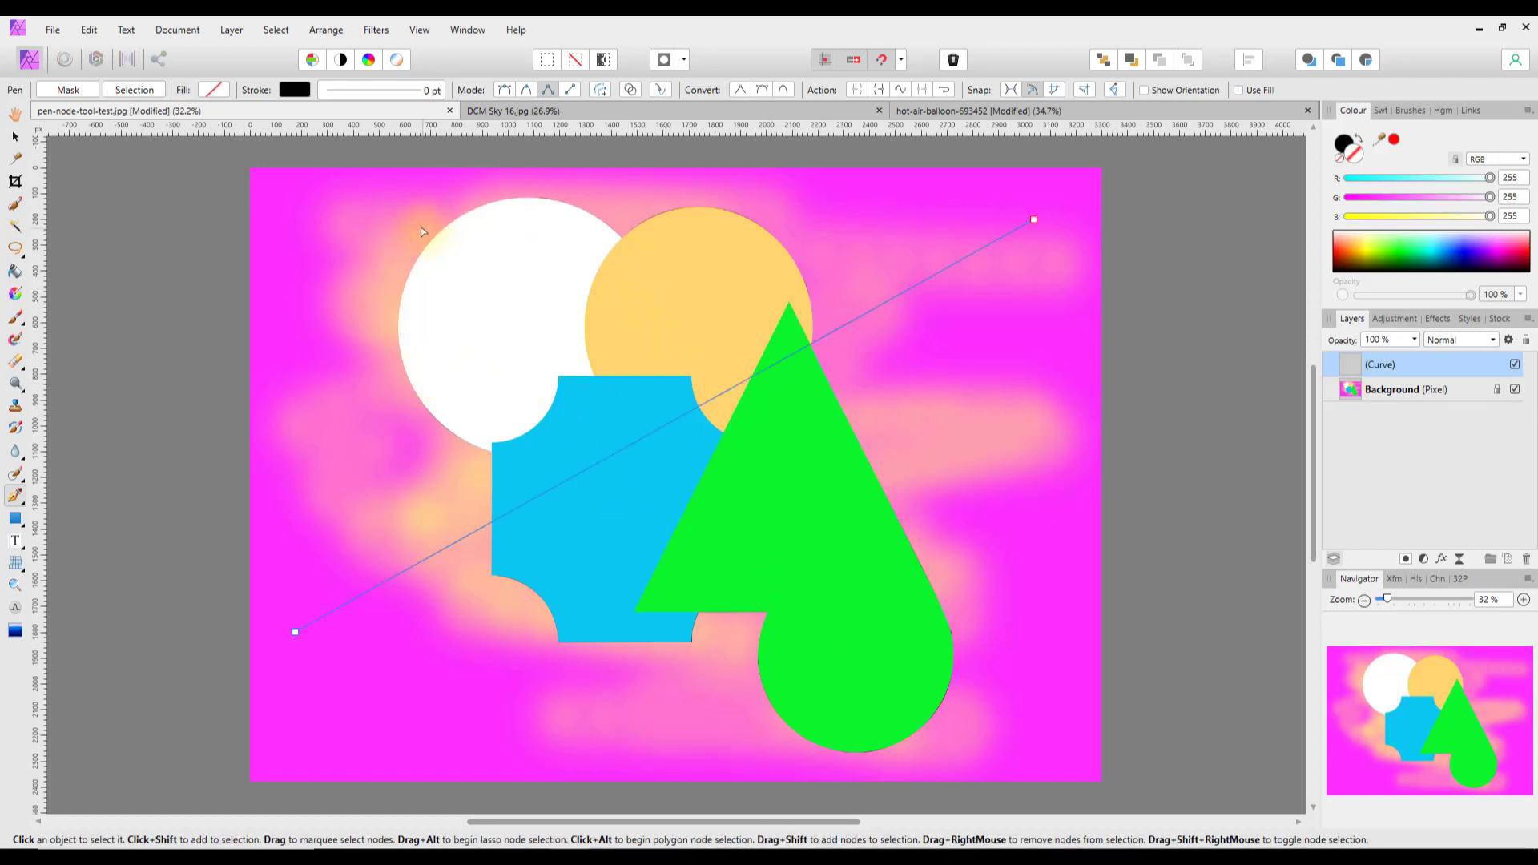
pyautogui.hotkey('ctrl', 'z')
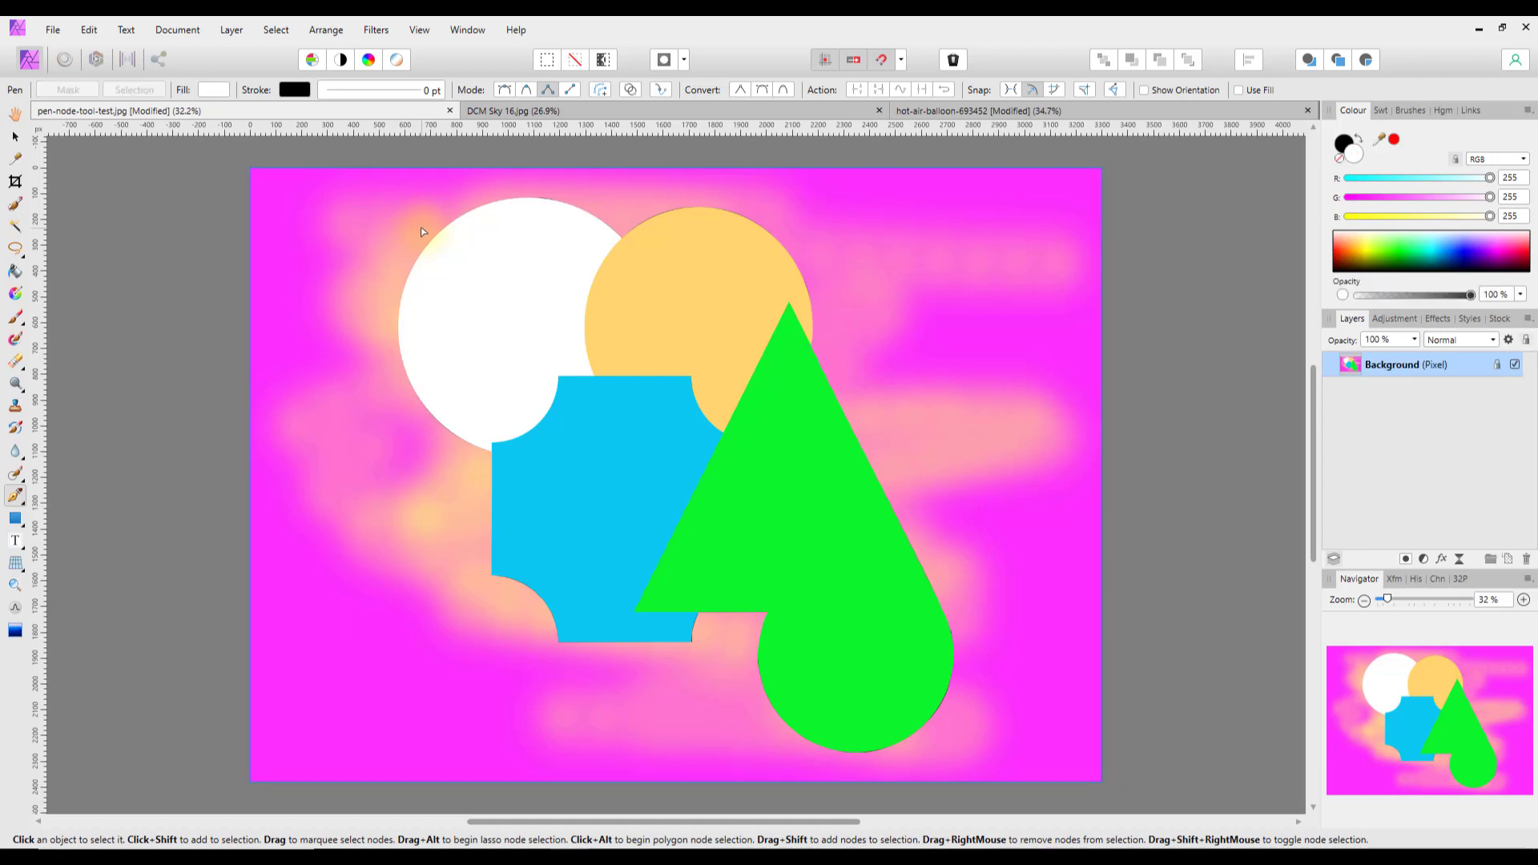
# Step: Trace the upper edge of the white circle with a seven-node curve in Smart Mode, ending near the orange circle
pyautogui.click(525, 92)
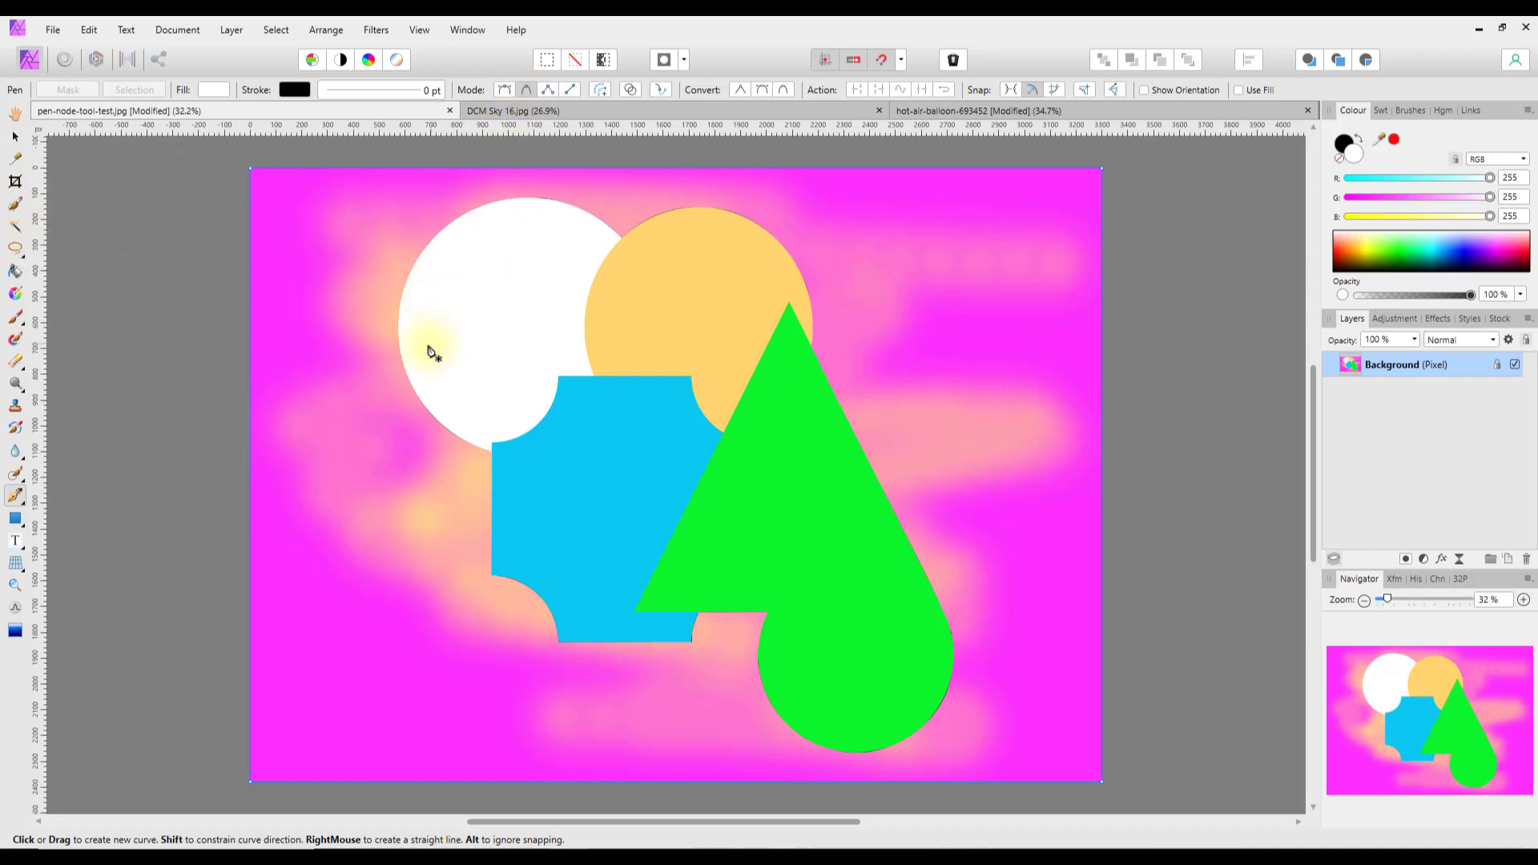
pyautogui.click(404, 290)
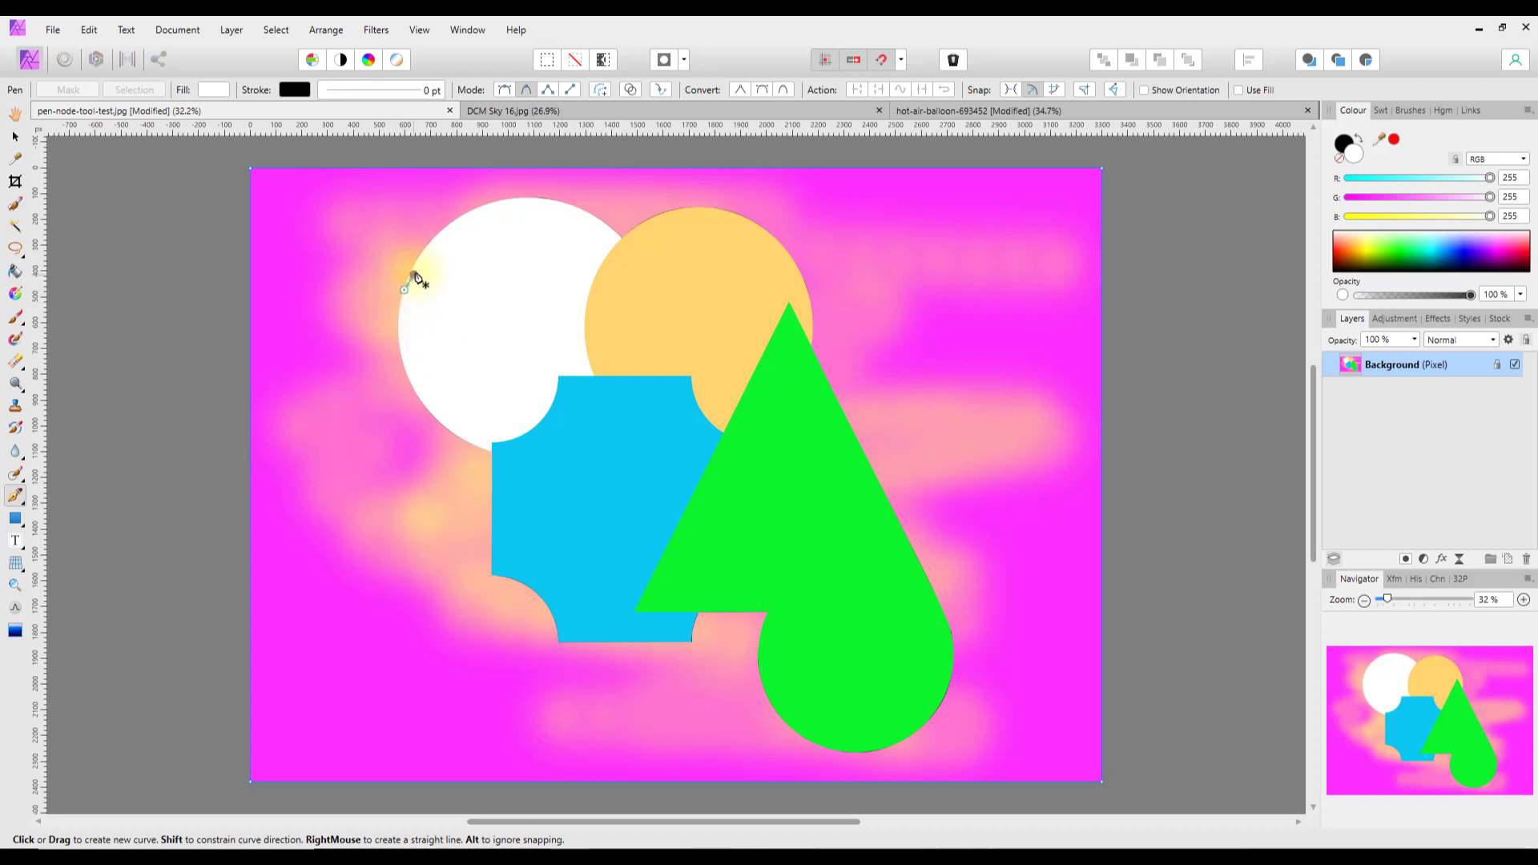
pyautogui.click(430, 239)
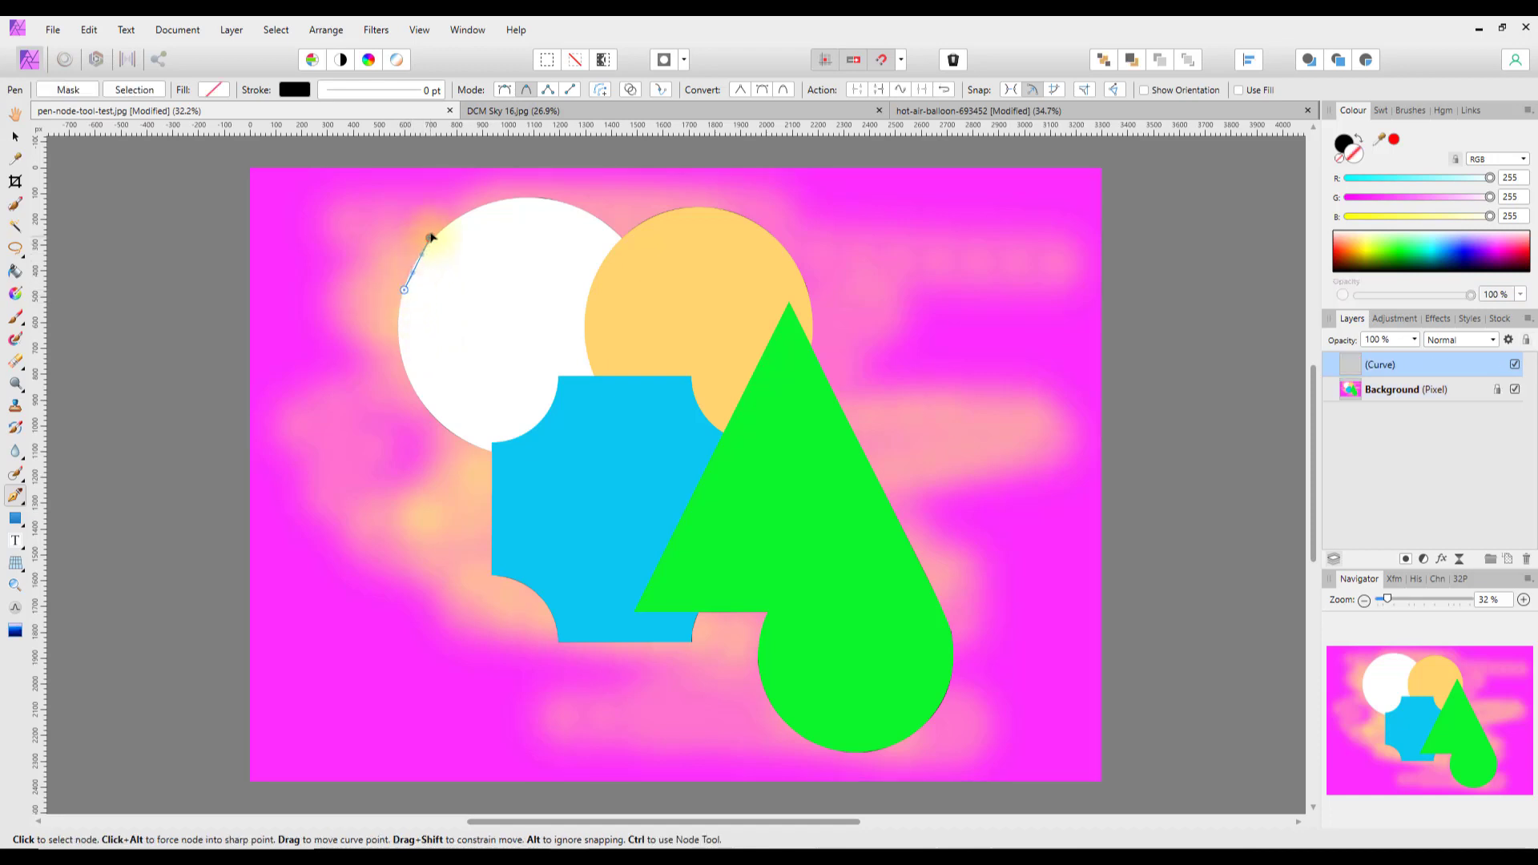
pyautogui.click(455, 222)
pyautogui.click(496, 200)
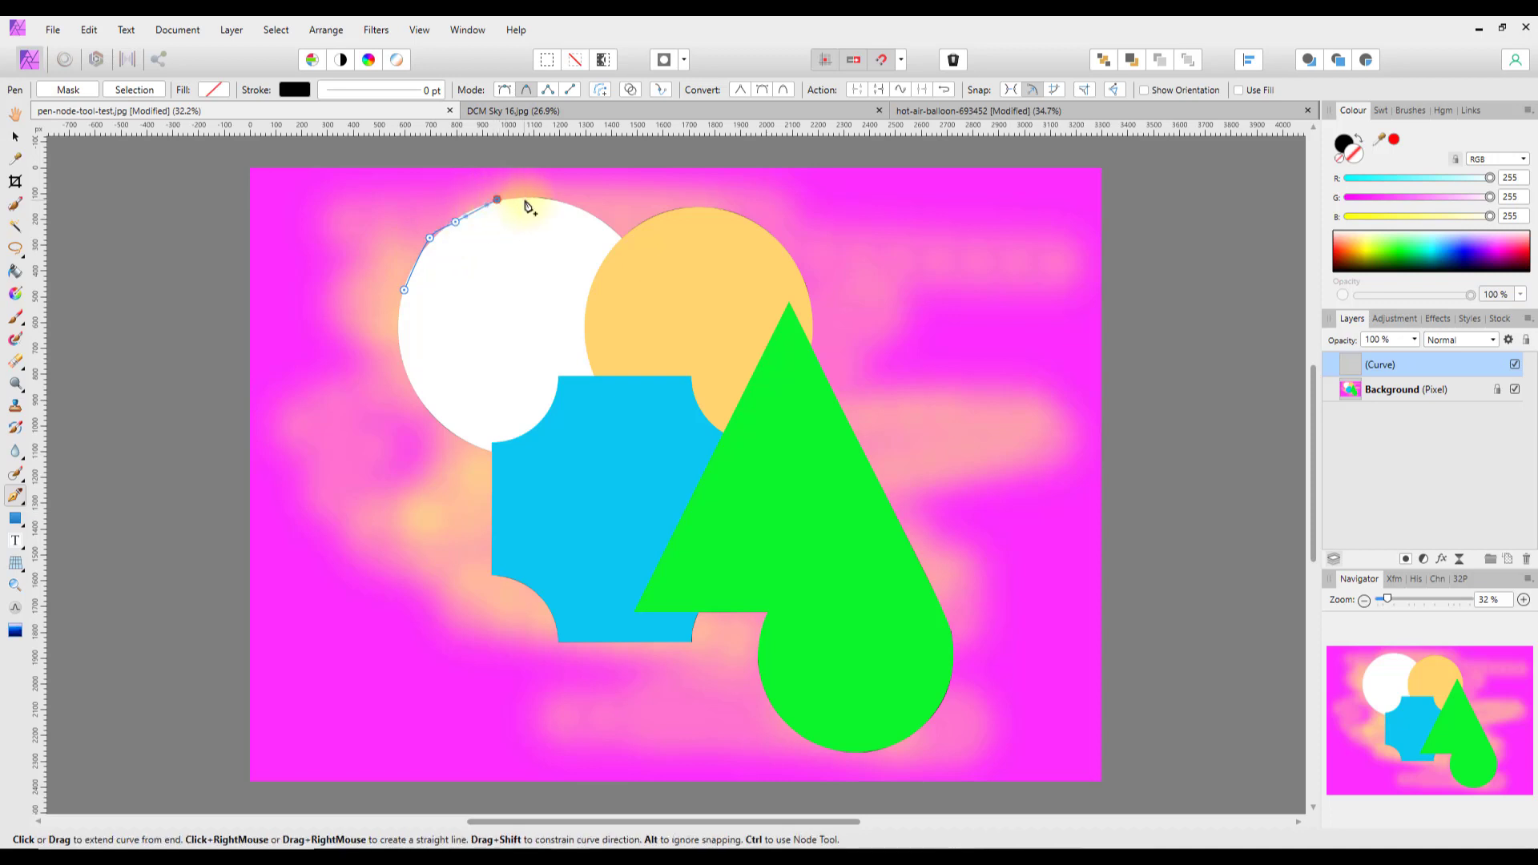
pyautogui.click(534, 198)
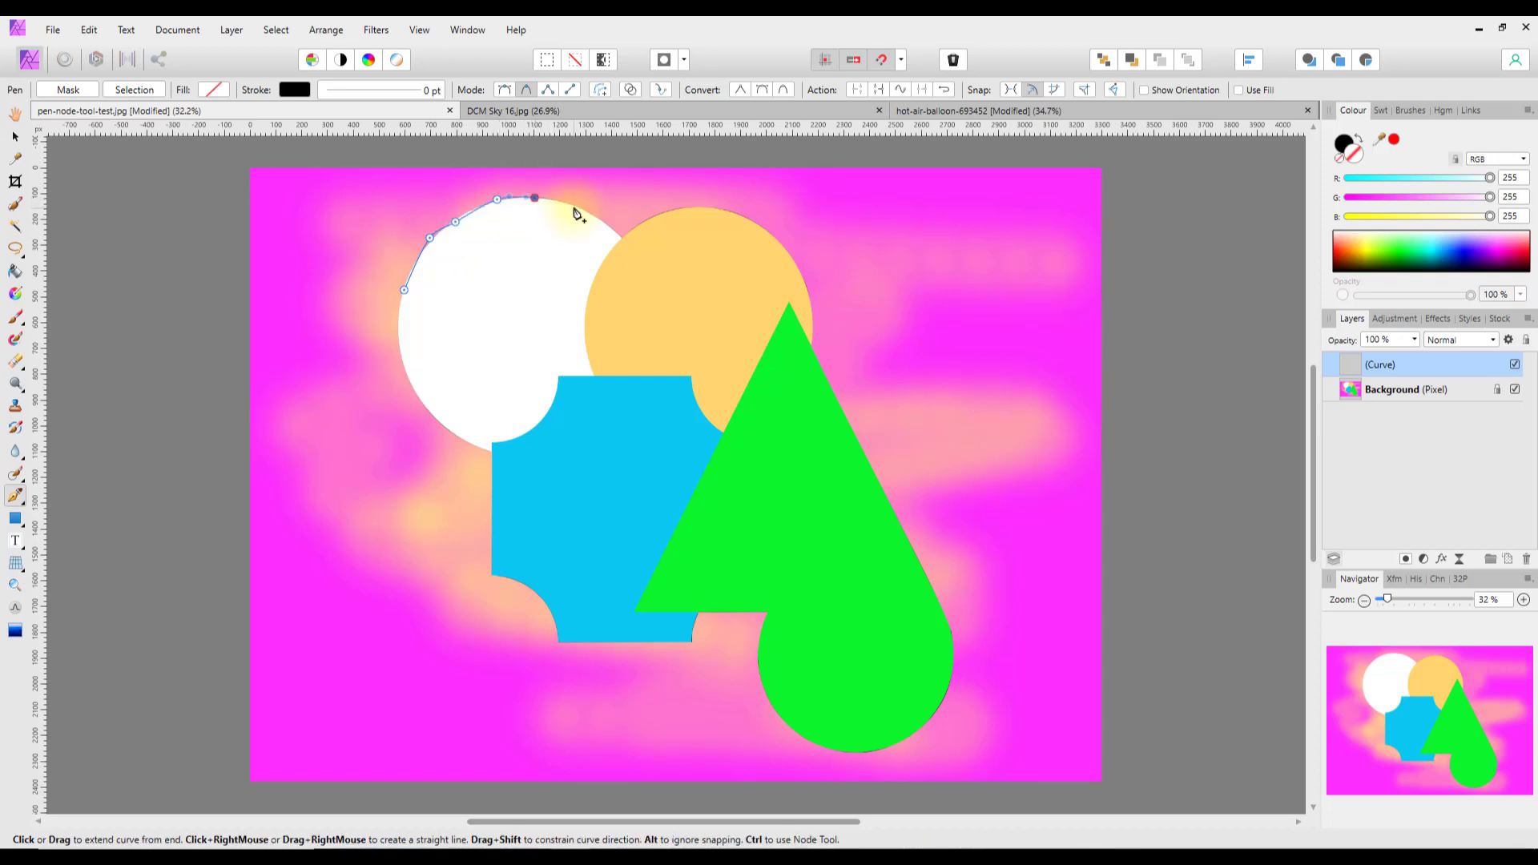
pyautogui.click(575, 208)
pyautogui.click(608, 228)
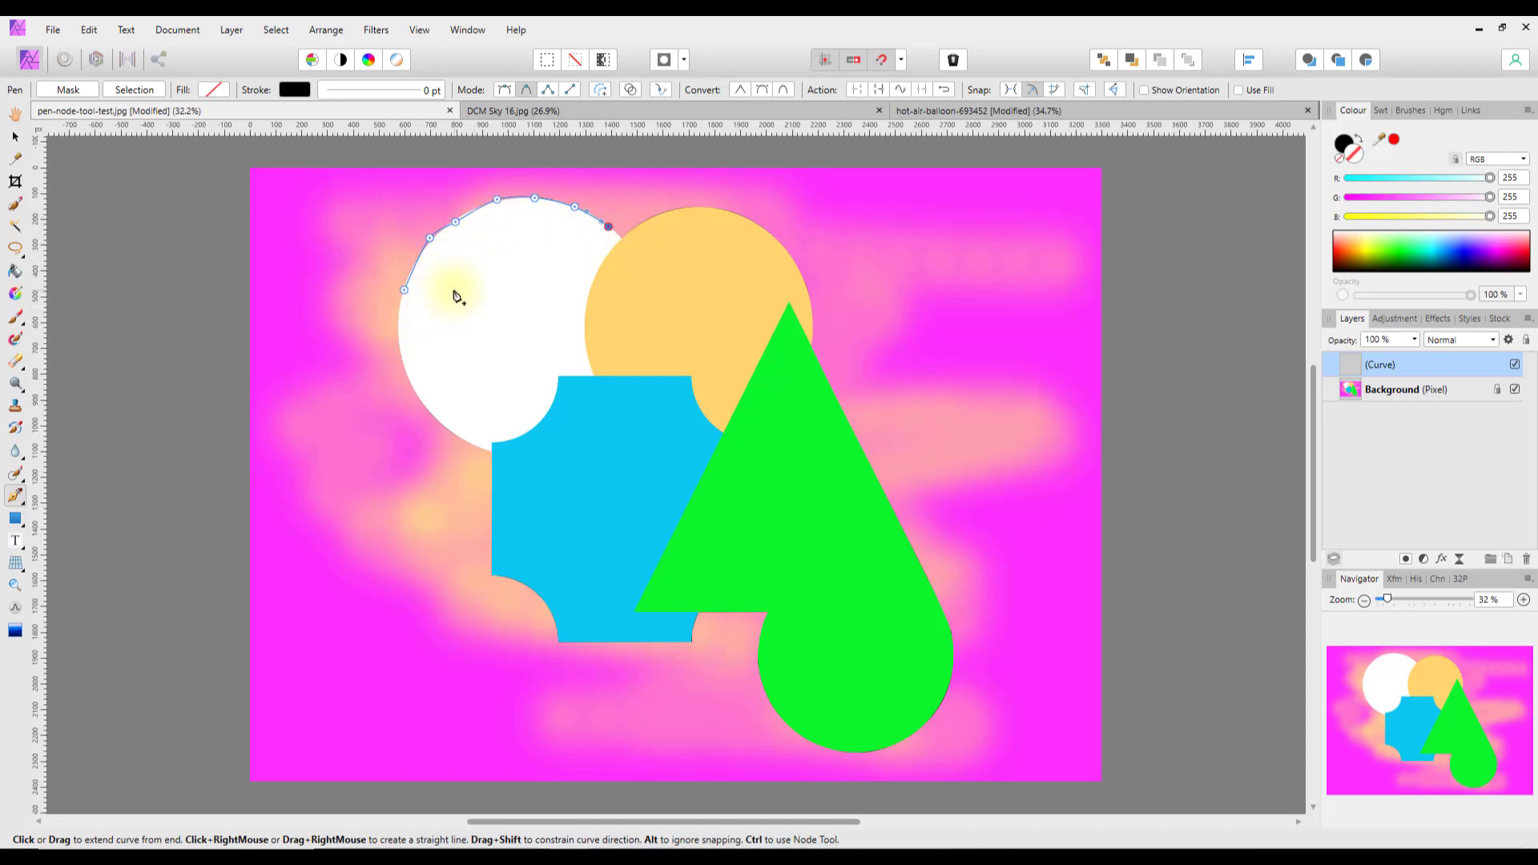
# Step: Undo the whole smart curve along the white circle
pyautogui.press('ctrl')
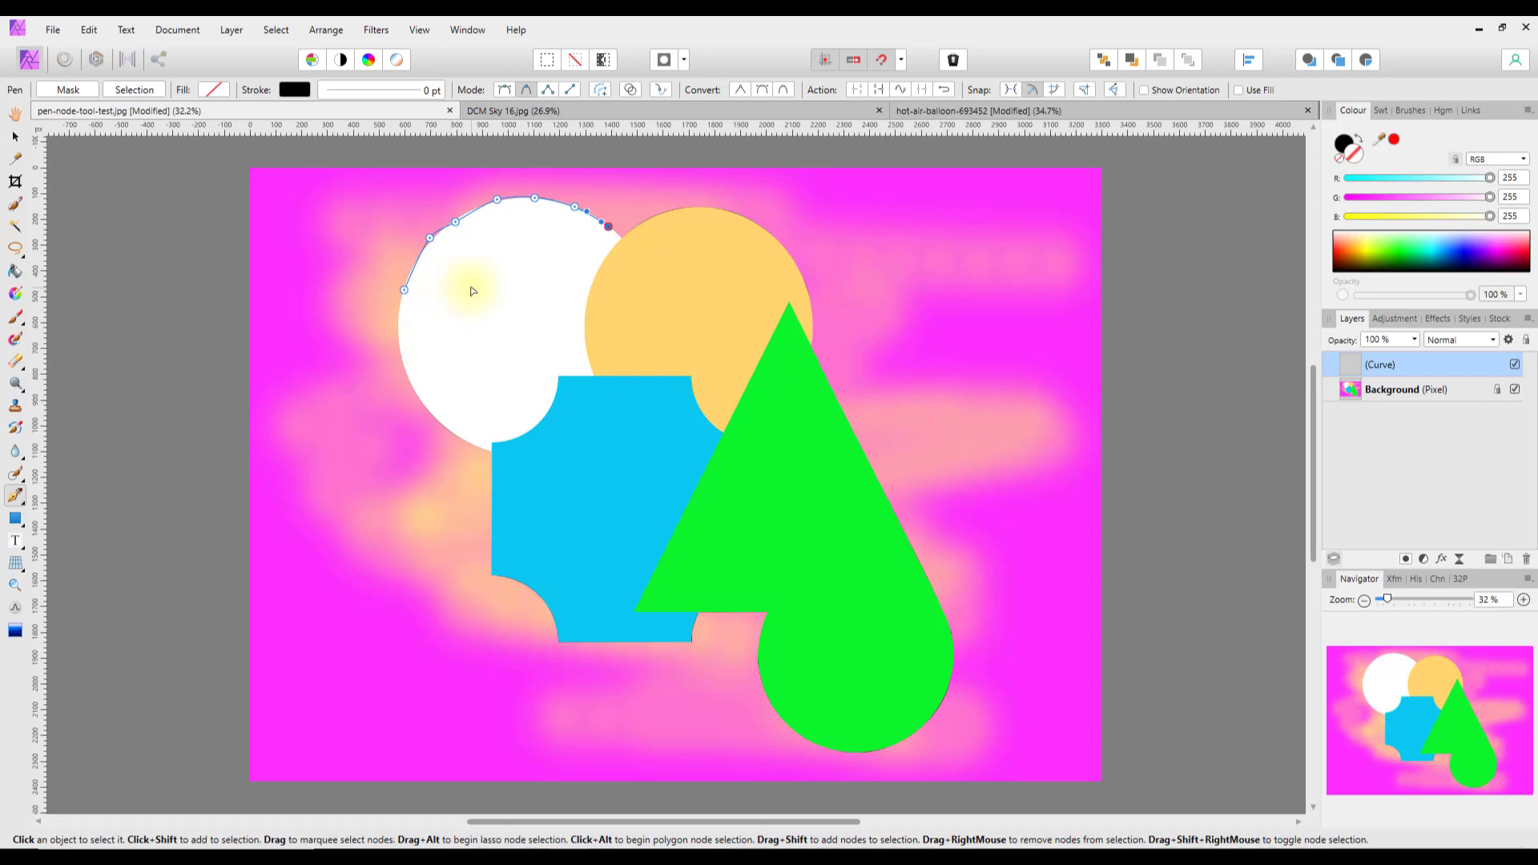
pyautogui.hotkey('ctrl', 'z')
pyautogui.hotkey('ctrl', 'z')
pyautogui.hotkey('ctrl', 'z')
pyautogui.hotkey('ctrl', 'z')
pyautogui.hotkey('ctrl', 'z')
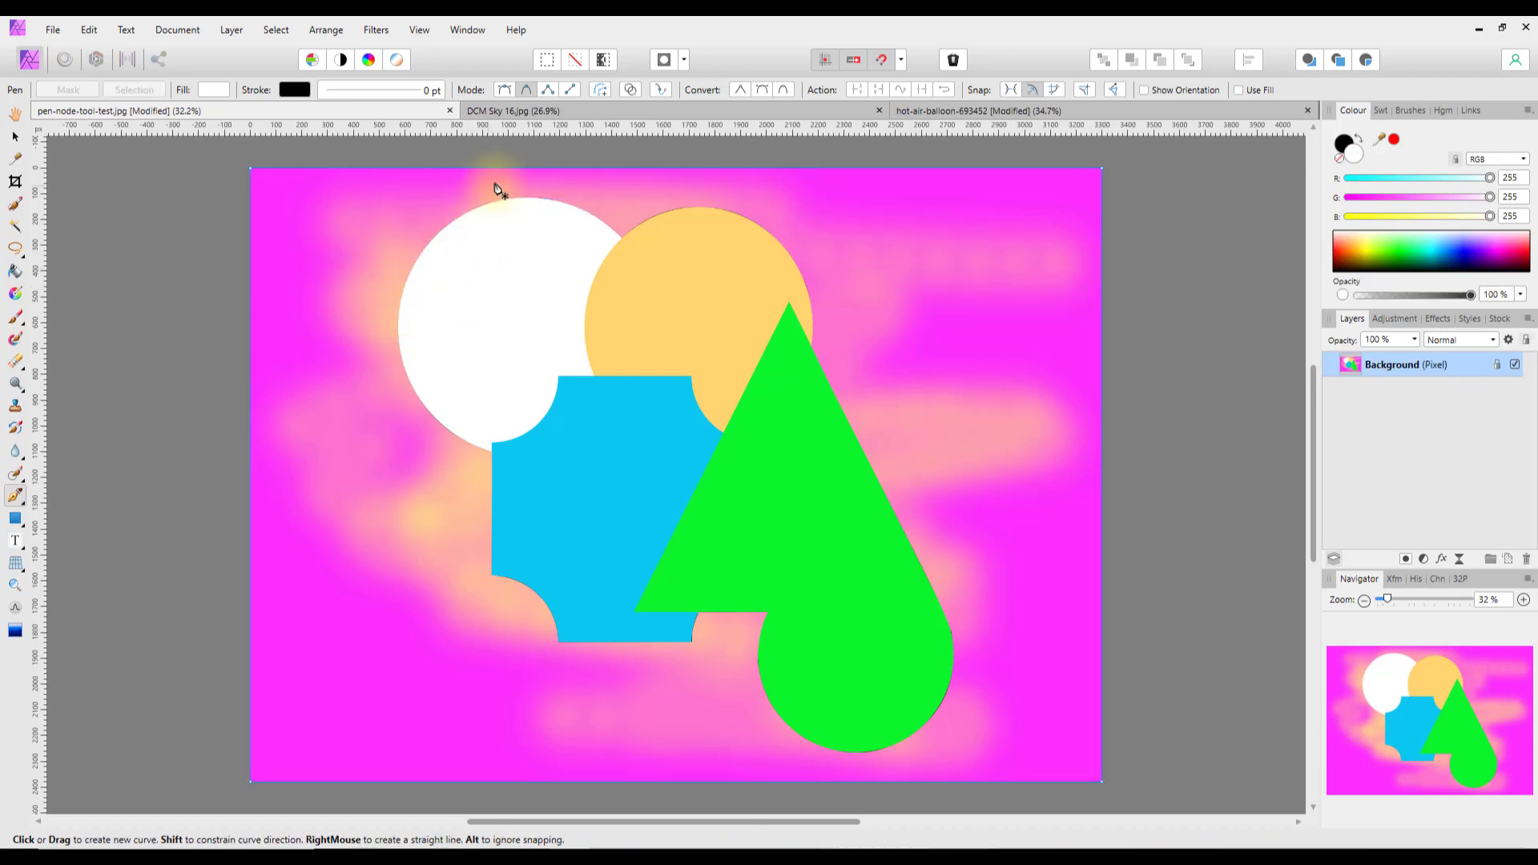
# Step: Set the Pen Tool to Pen Mode and draw a straight segment between two points on the white circle's left edge
pyautogui.click(503, 94)
pyautogui.click(504, 90)
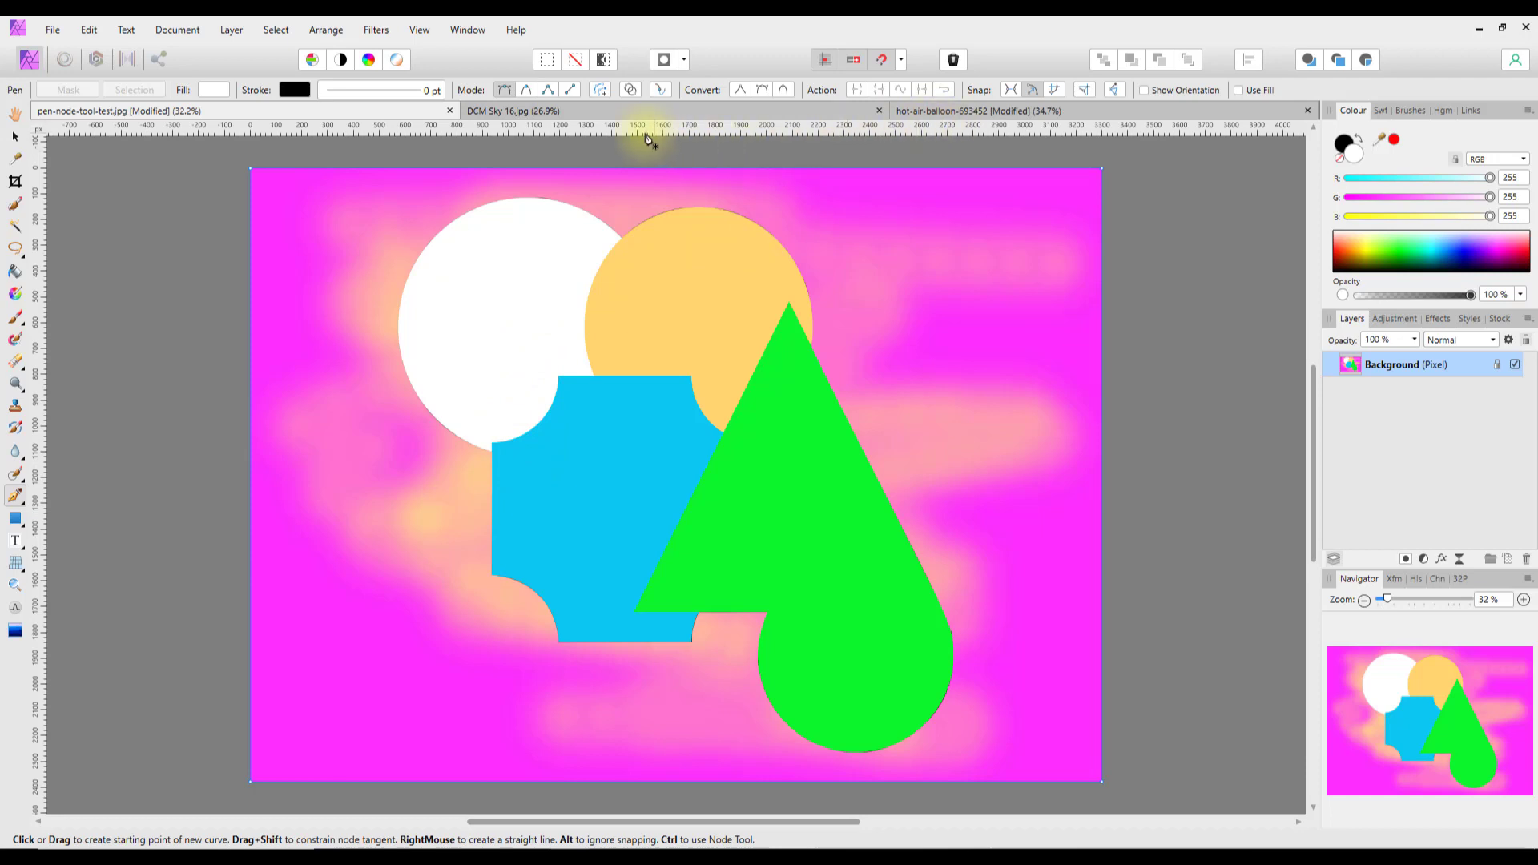
pyautogui.click(662, 90)
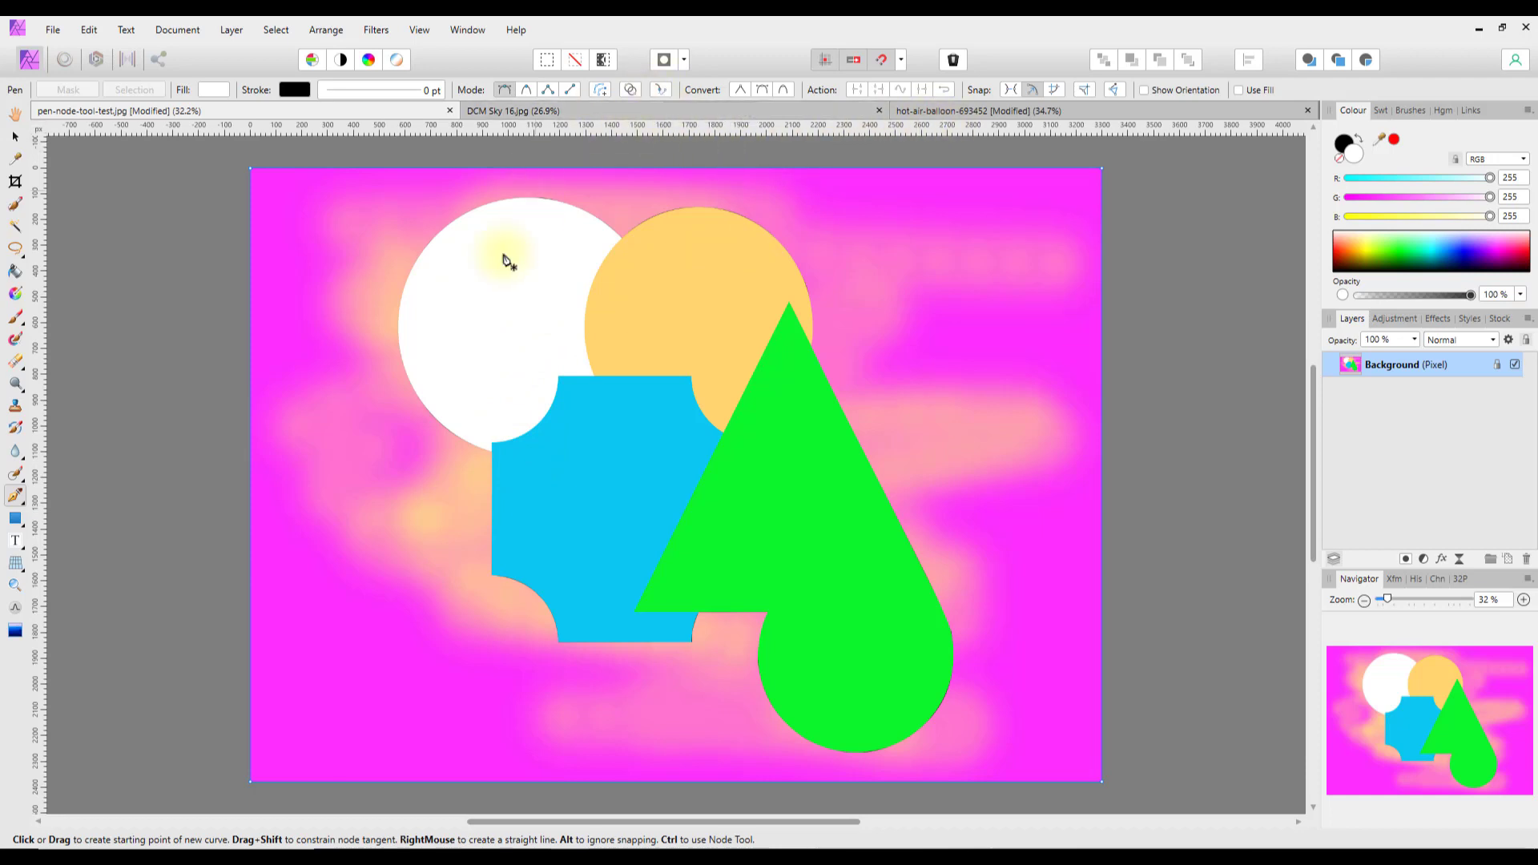
pyautogui.click(427, 408)
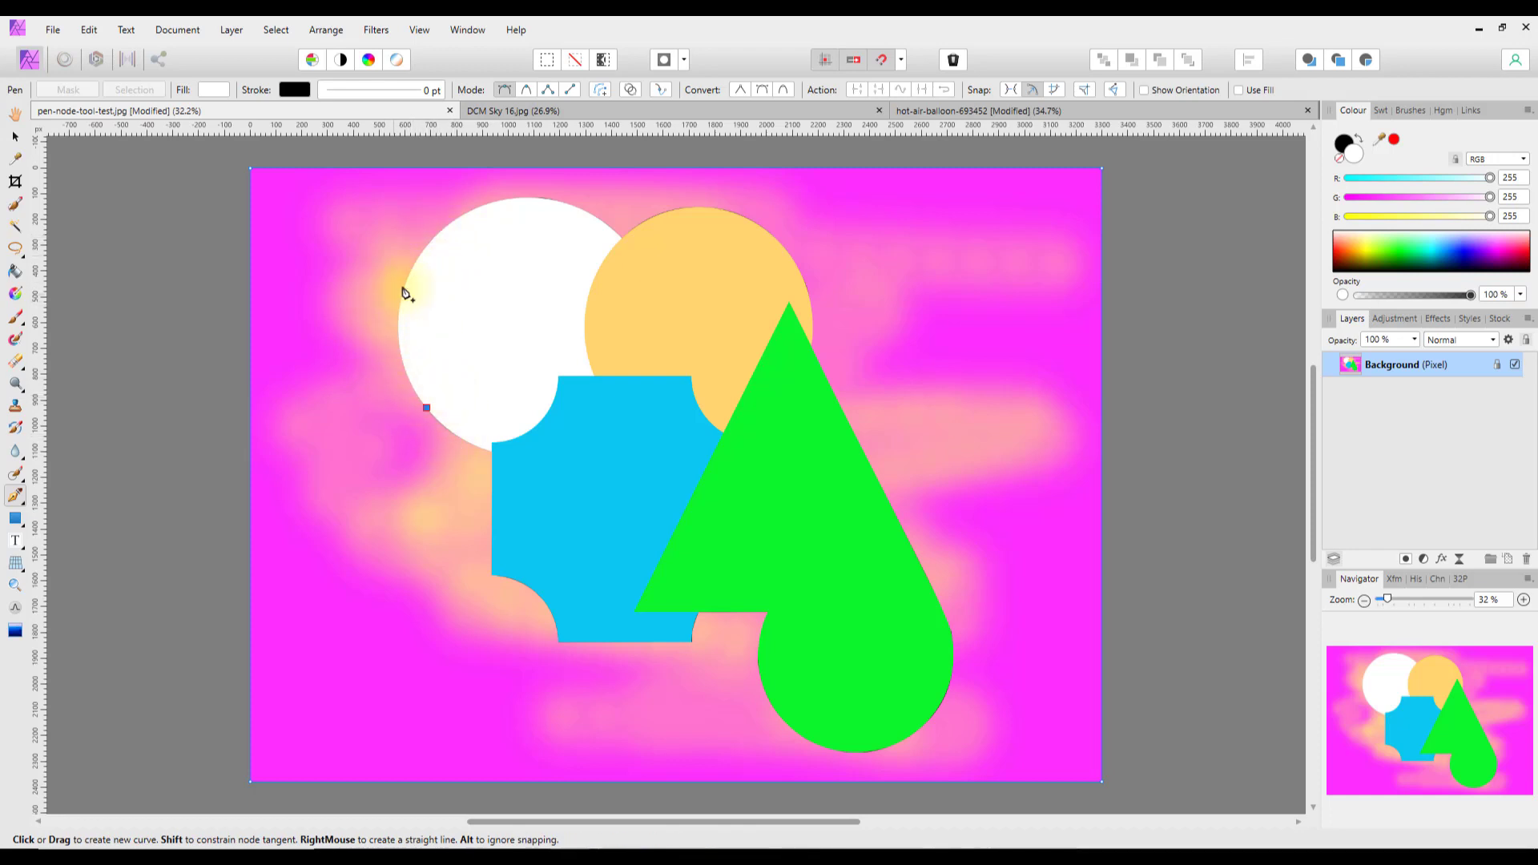
pyautogui.click(443, 230)
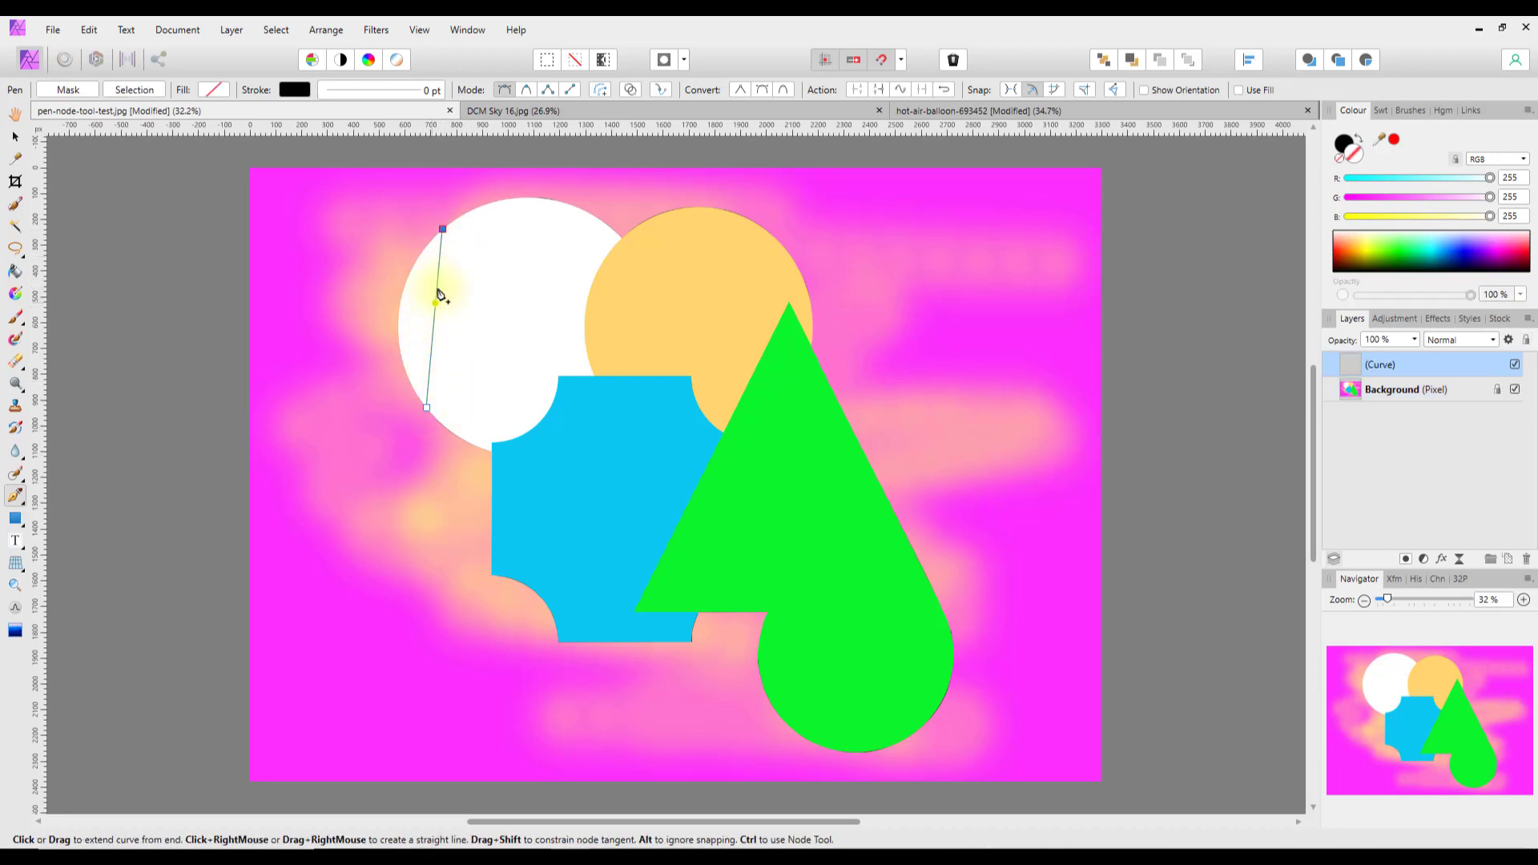
# Step: Turn on Rubber Band Mode and extend the path with two more nodes along the white circle's upper right edge
pyautogui.click(660, 86)
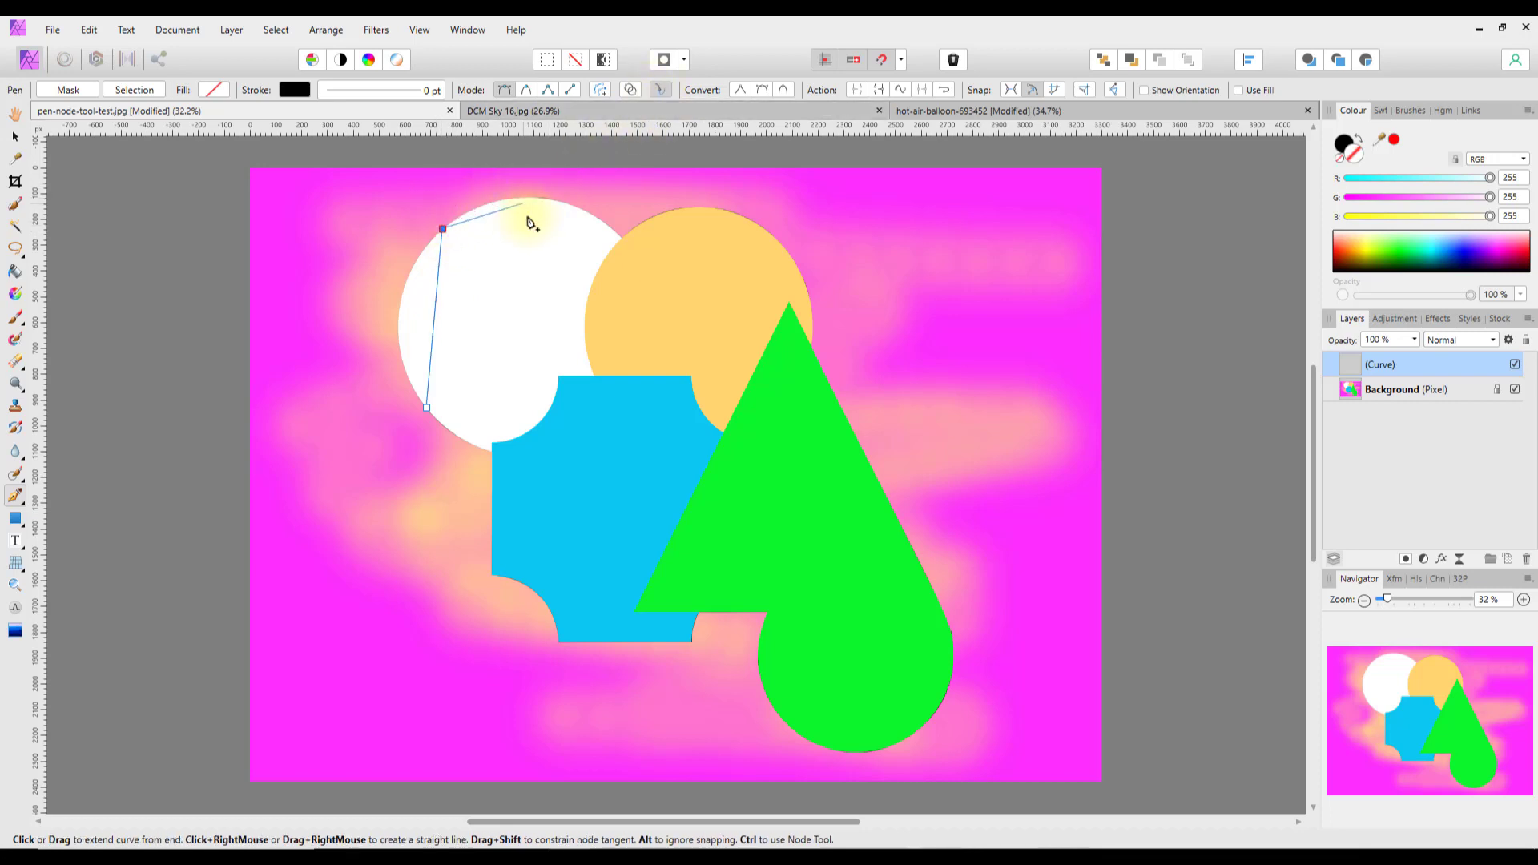
pyautogui.click(567, 205)
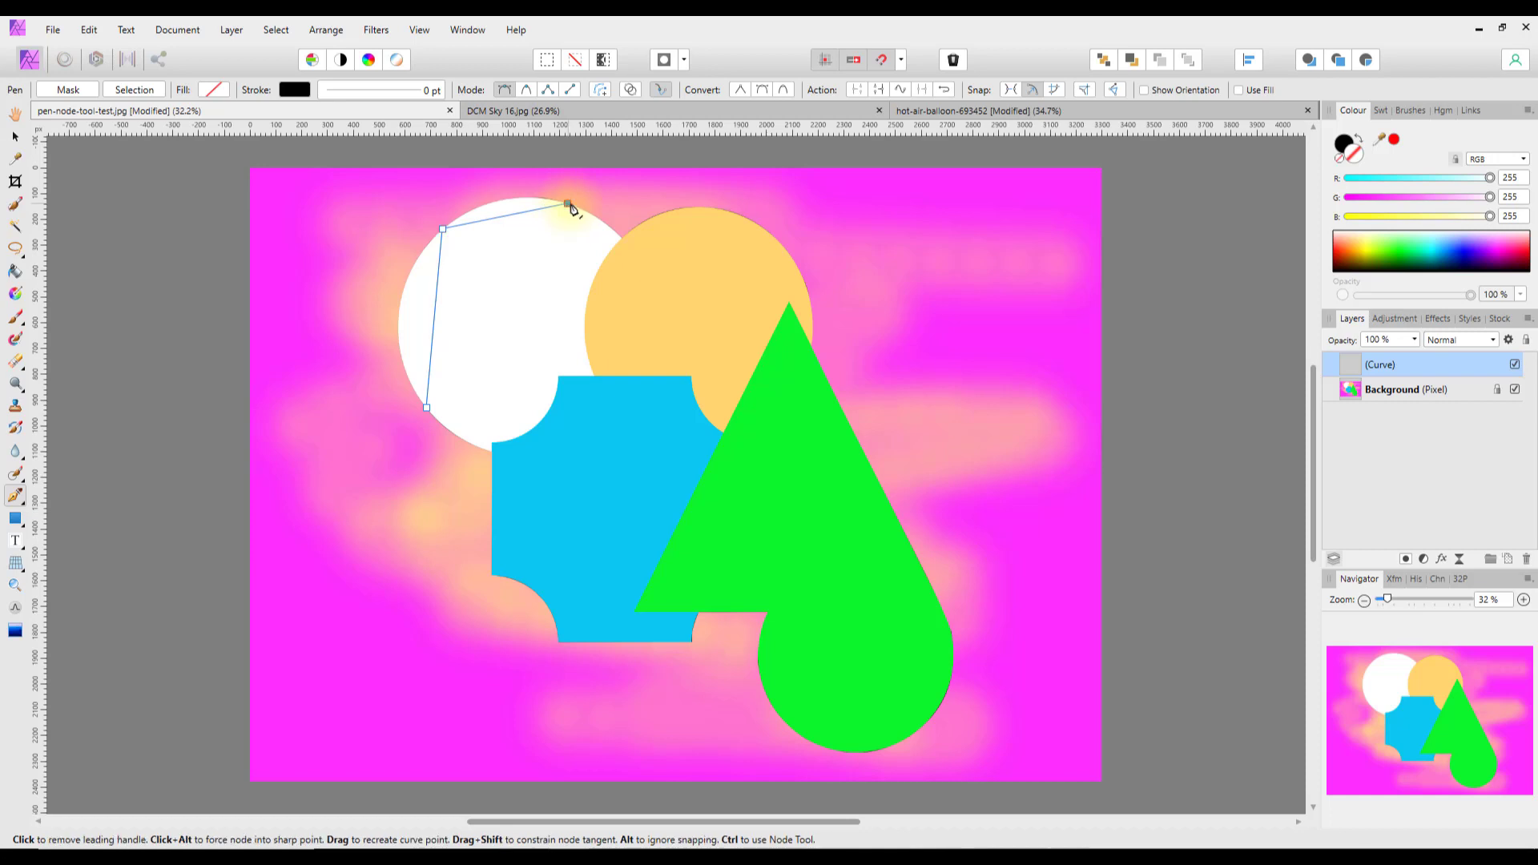
pyautogui.click(607, 225)
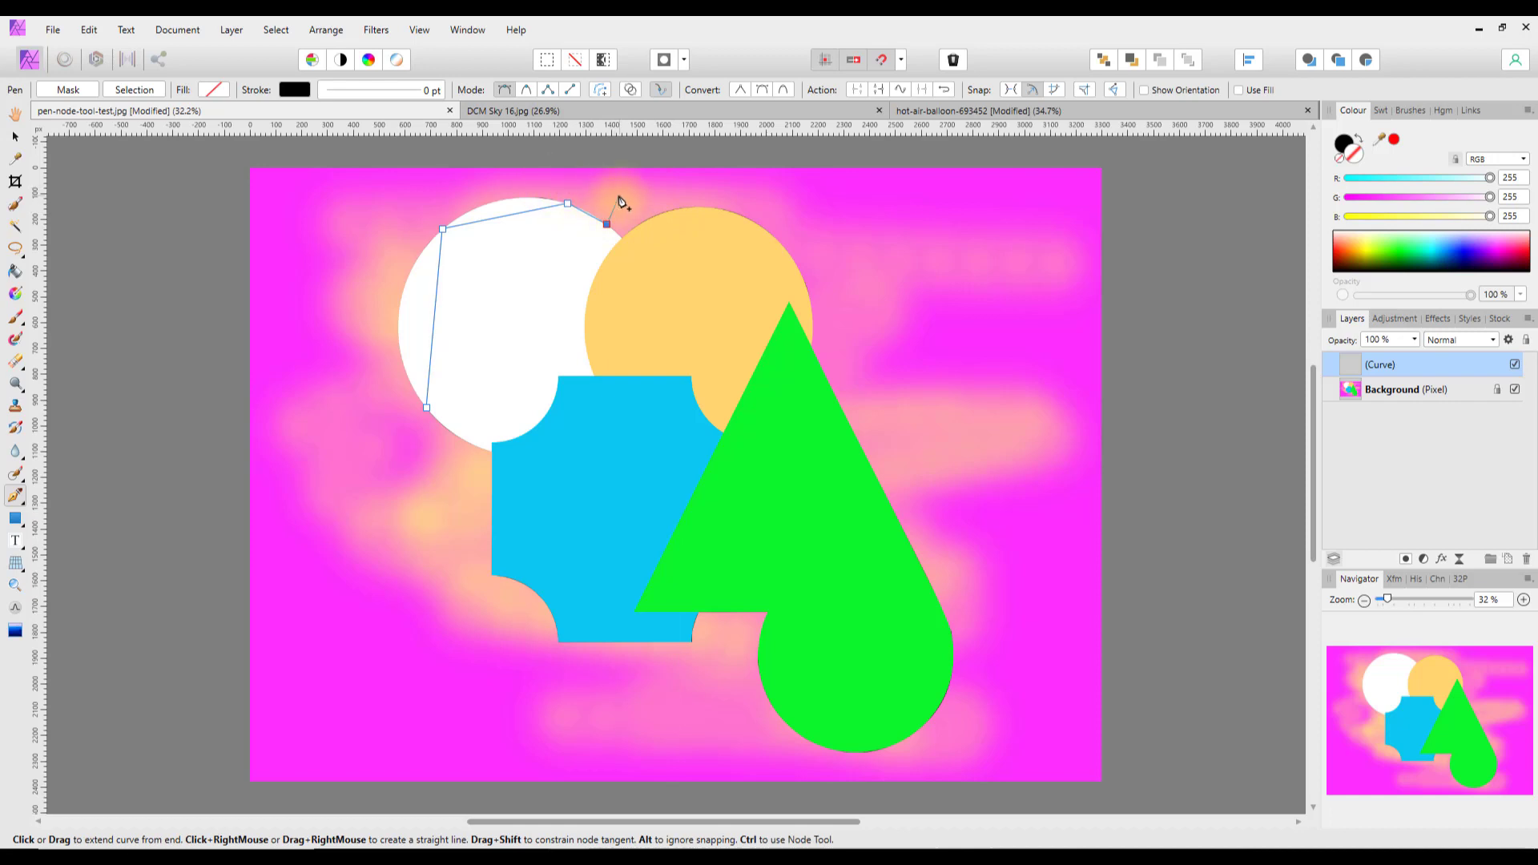
# Step: Undo the entire Pen Mode path on the white circle
pyautogui.press('ctrl')
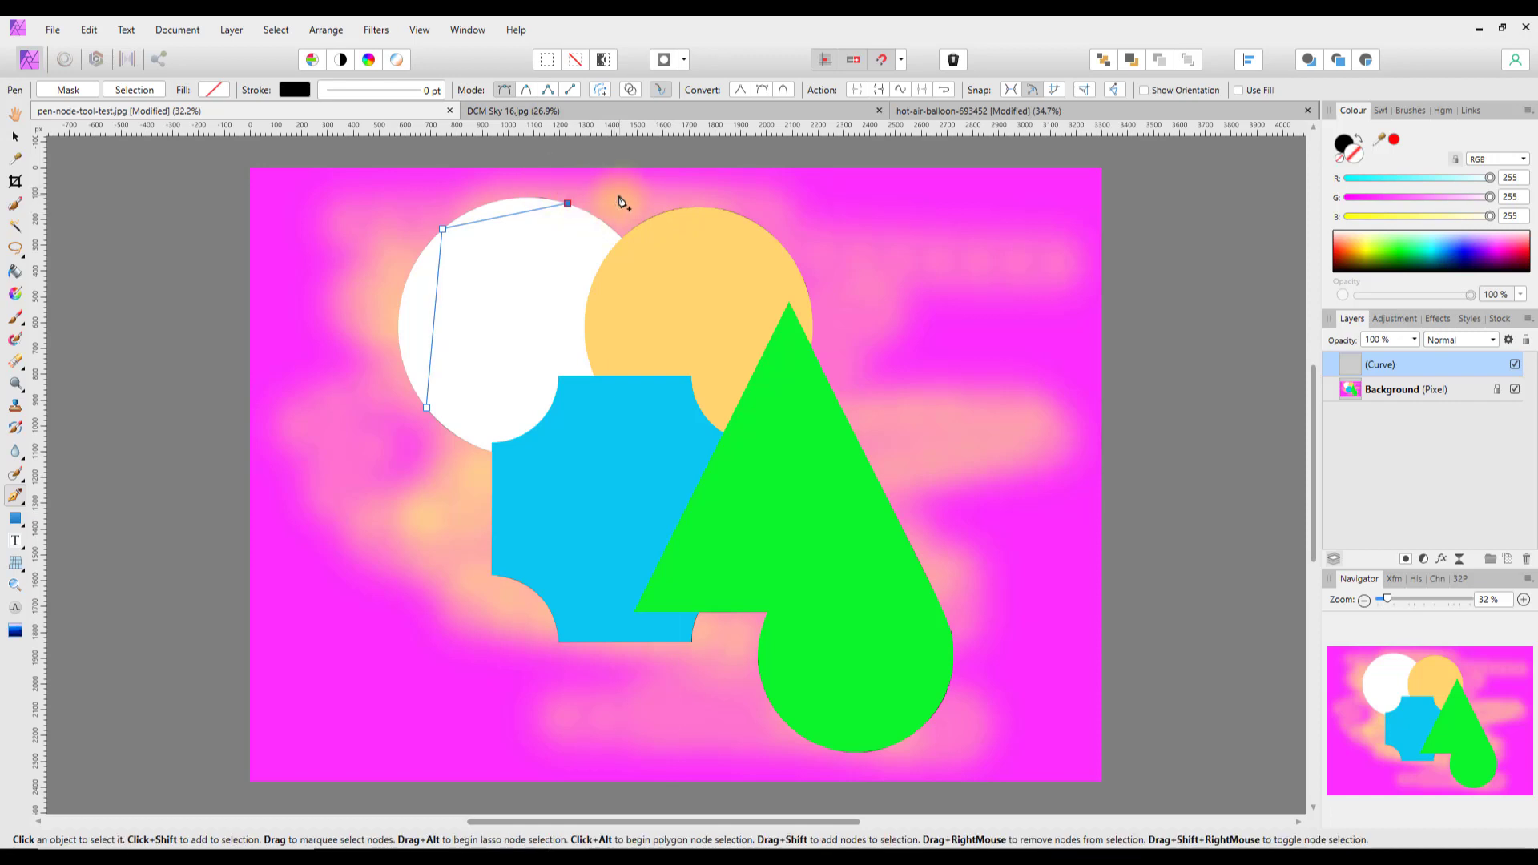
pyautogui.hotkey('ctrl', 'z')
pyautogui.hotkey('ctrl', 'z')
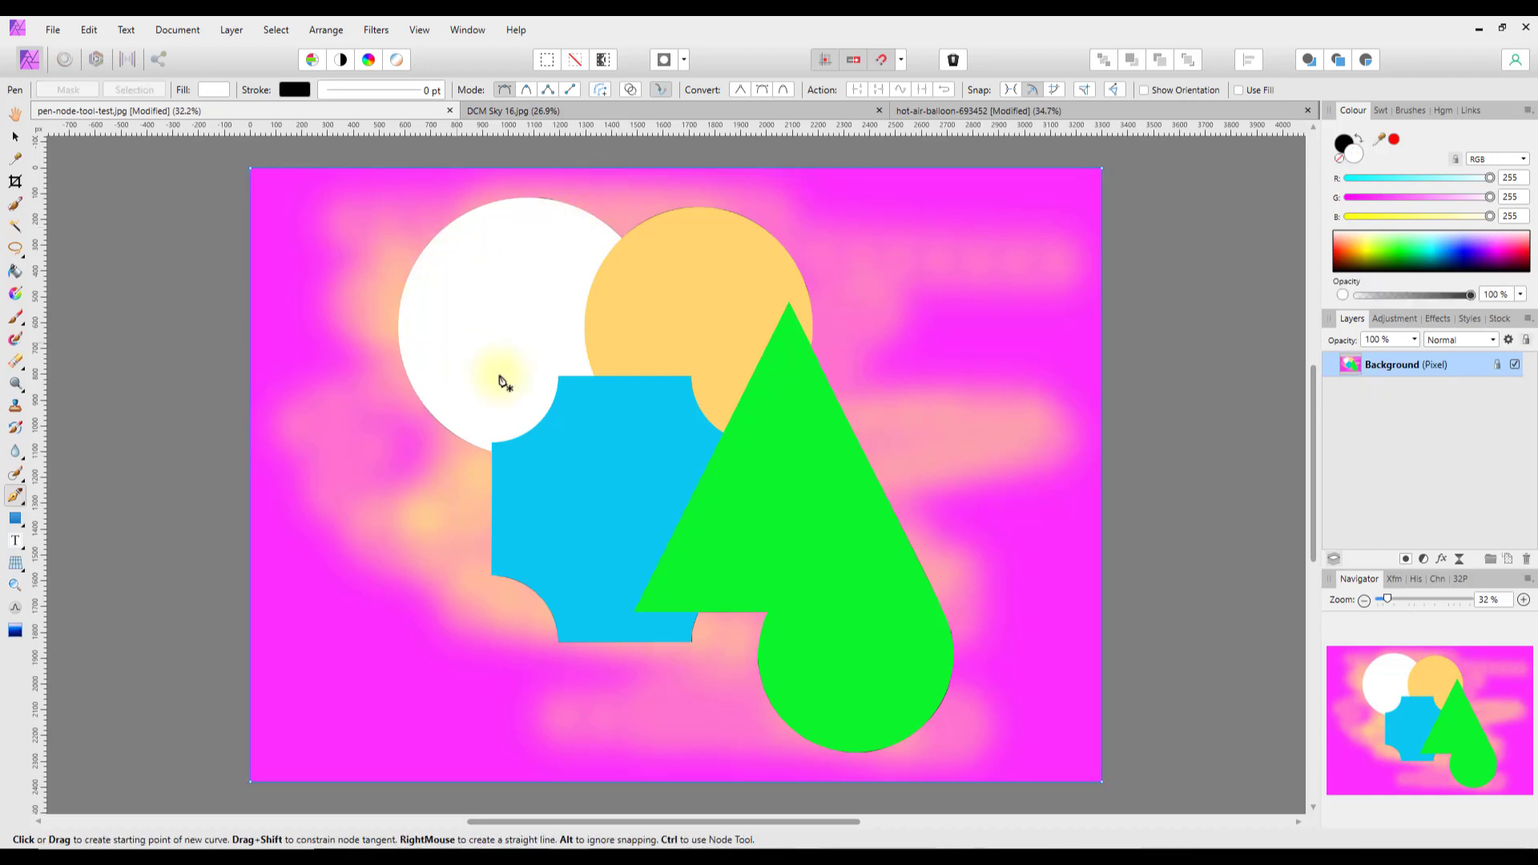
# Step: Draw a closed four-node path without fill on the background beside the blue shape, using Pen Mode with Use Fill off
pyautogui.click(660, 89)
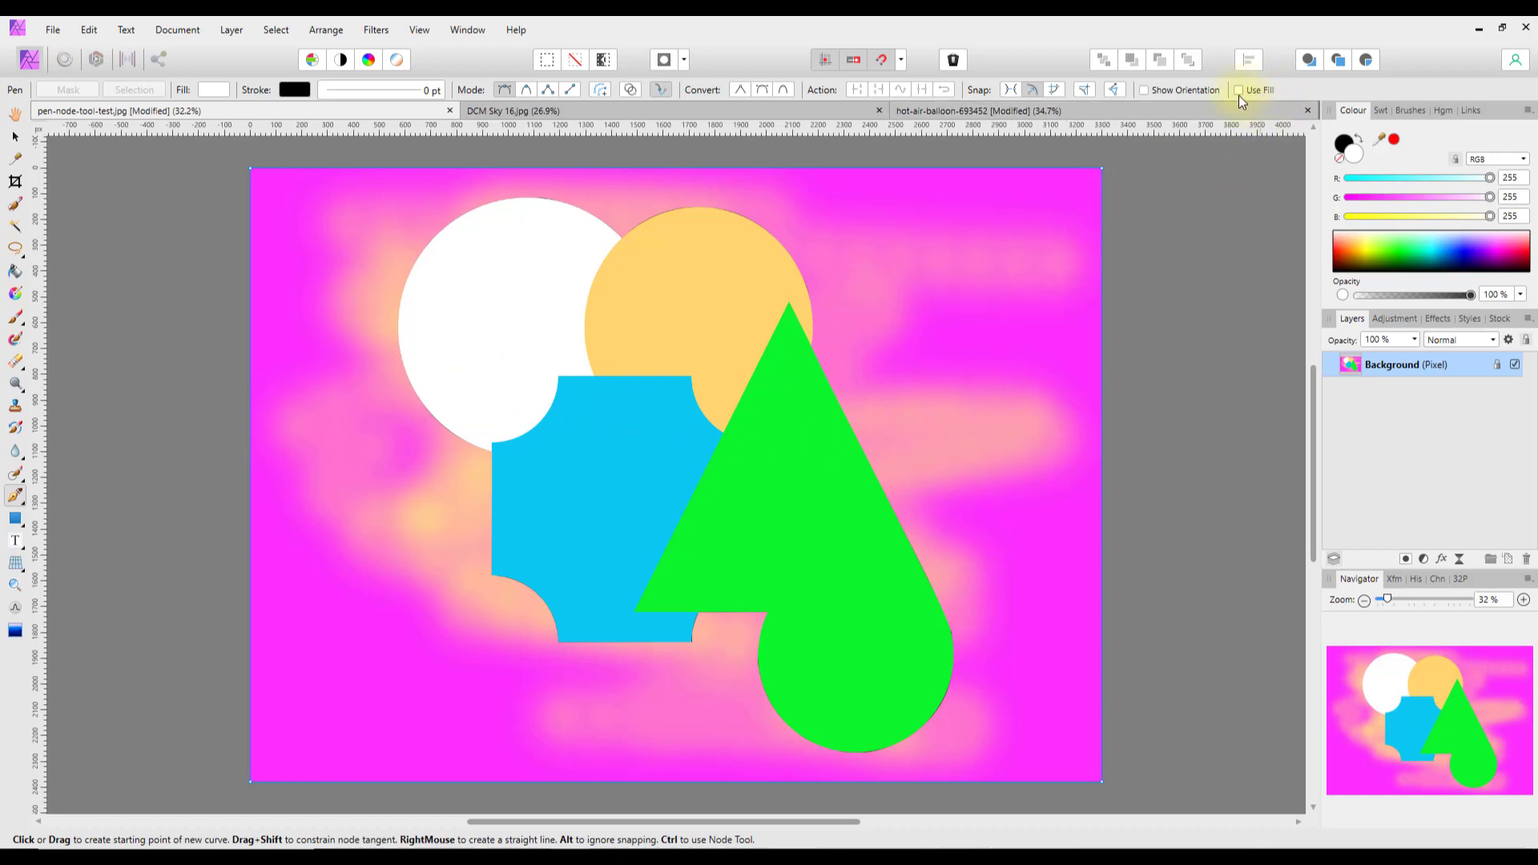
pyautogui.click(292, 490)
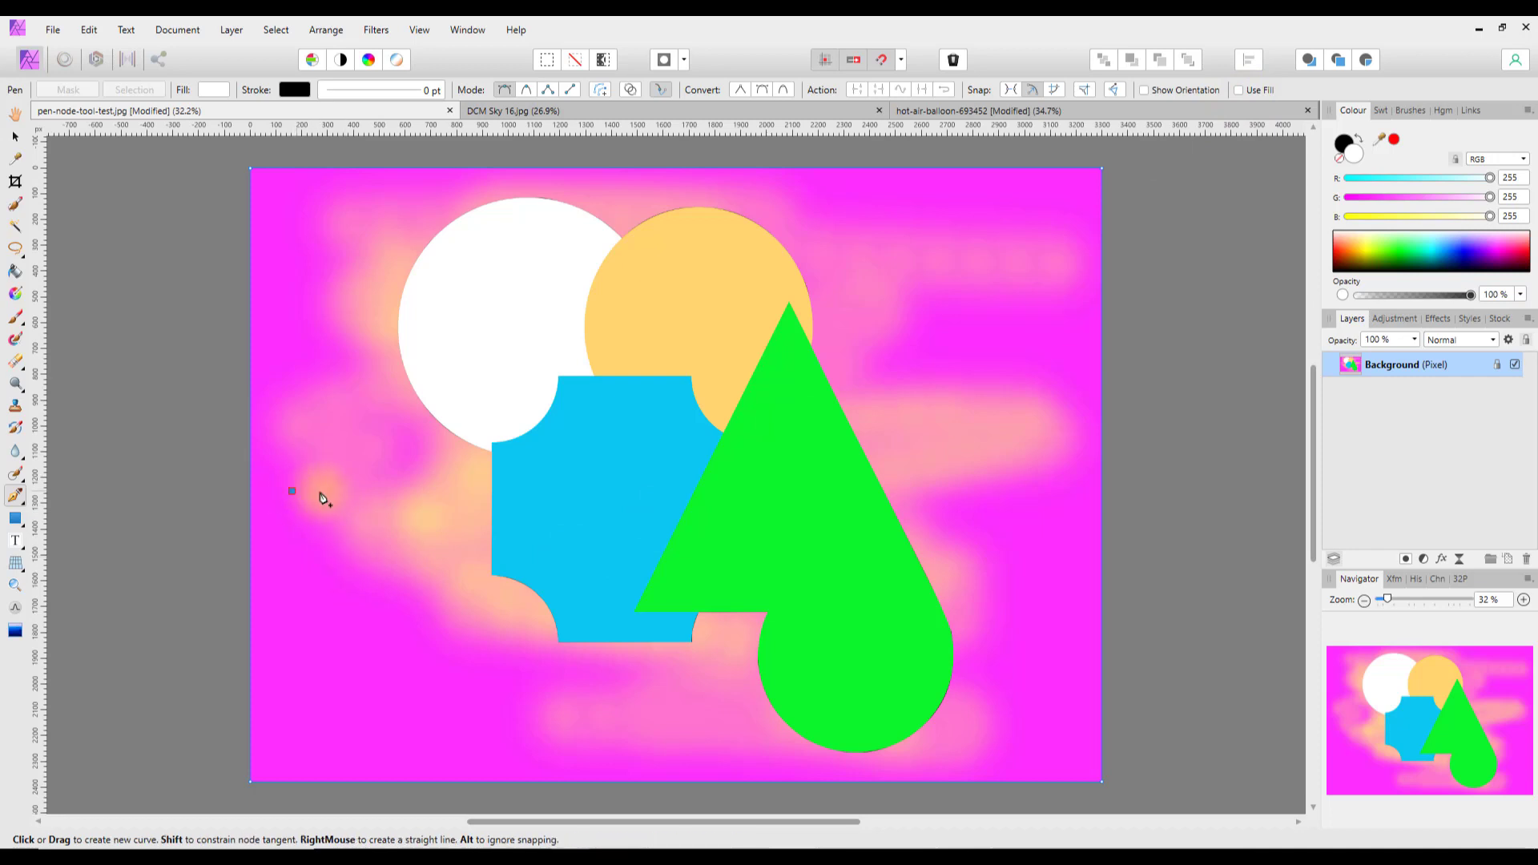
pyautogui.click(424, 484)
pyautogui.click(416, 602)
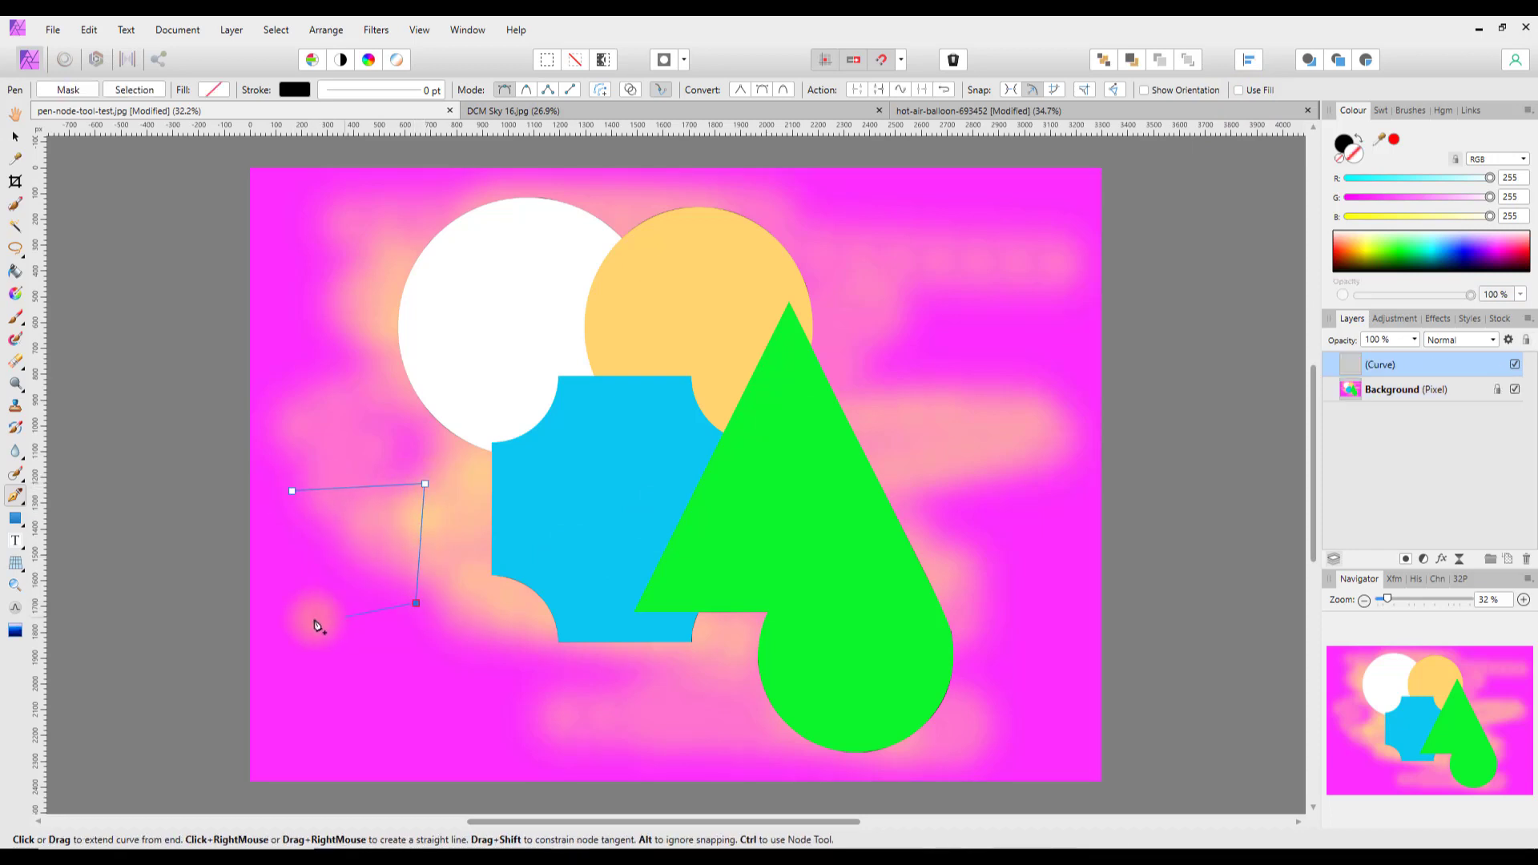
pyautogui.click(293, 596)
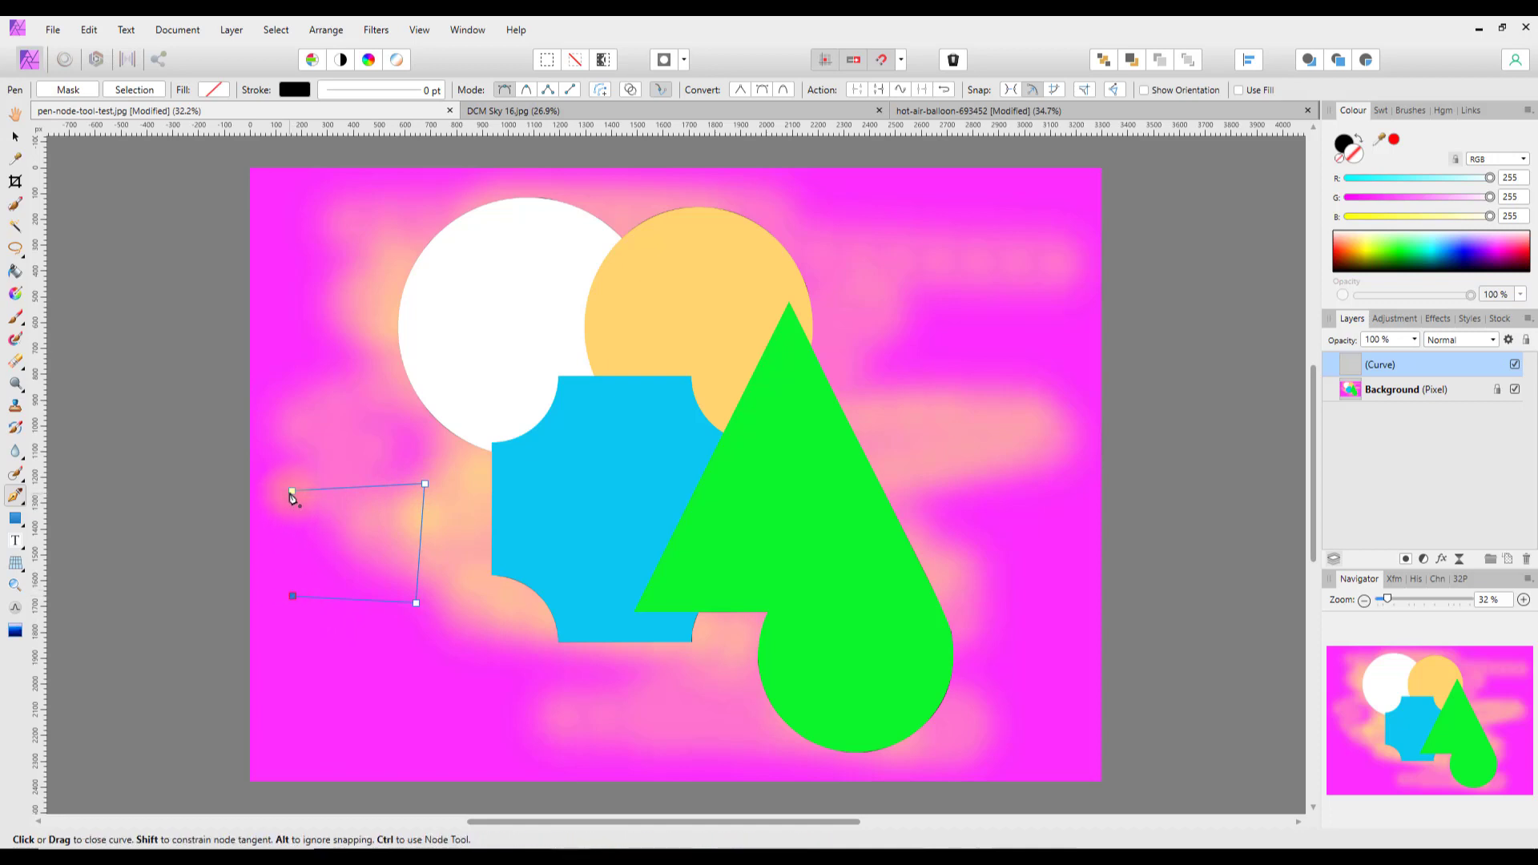
pyautogui.click(292, 491)
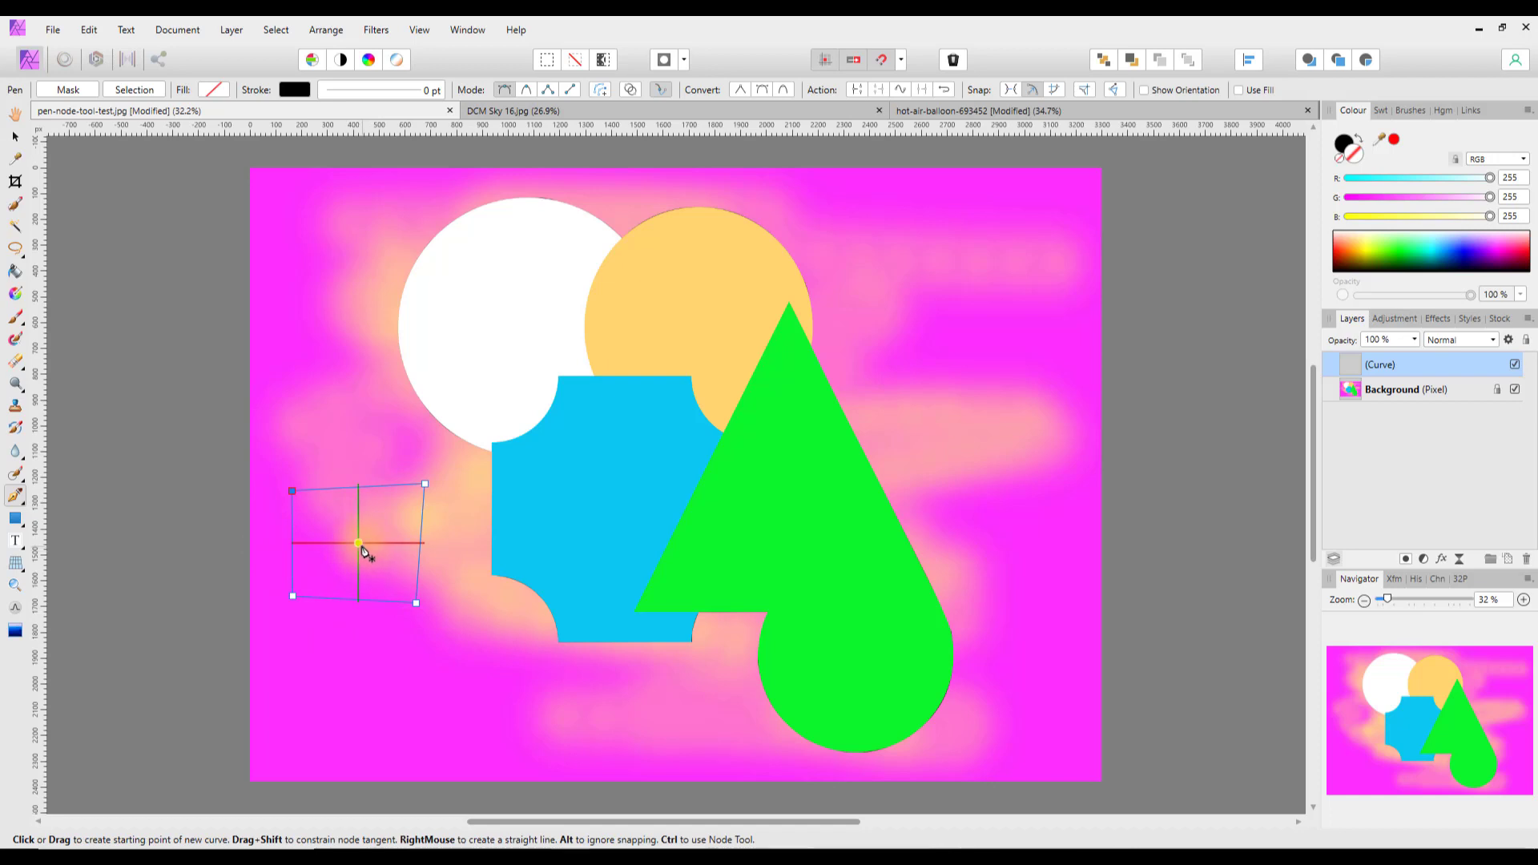
# Step: Undo the entire unfilled four-node path
pyautogui.hotkey('ctrl', 'z')
pyautogui.hotkey('ctrl', 'z')
pyautogui.hotkey('ctrl', 'z')
pyautogui.hotkey('ctrl', 'z')
pyautogui.hotkey('ctrl', 'z')
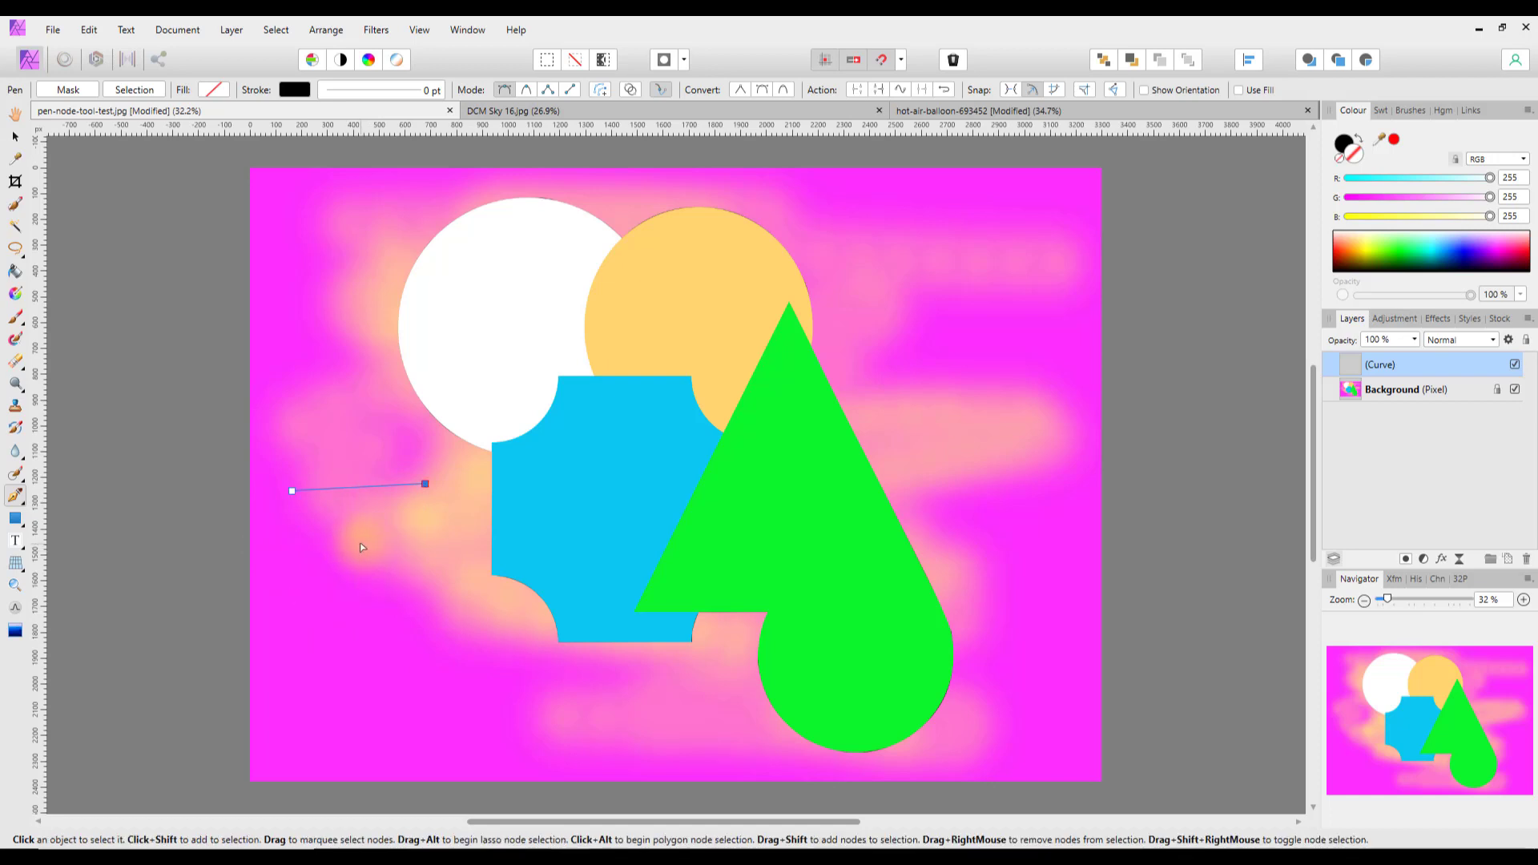
# Step: Turn on Use Fill and draw a closed four-node shape with white fill on the background beside the blue shape
pyautogui.click(1239, 90)
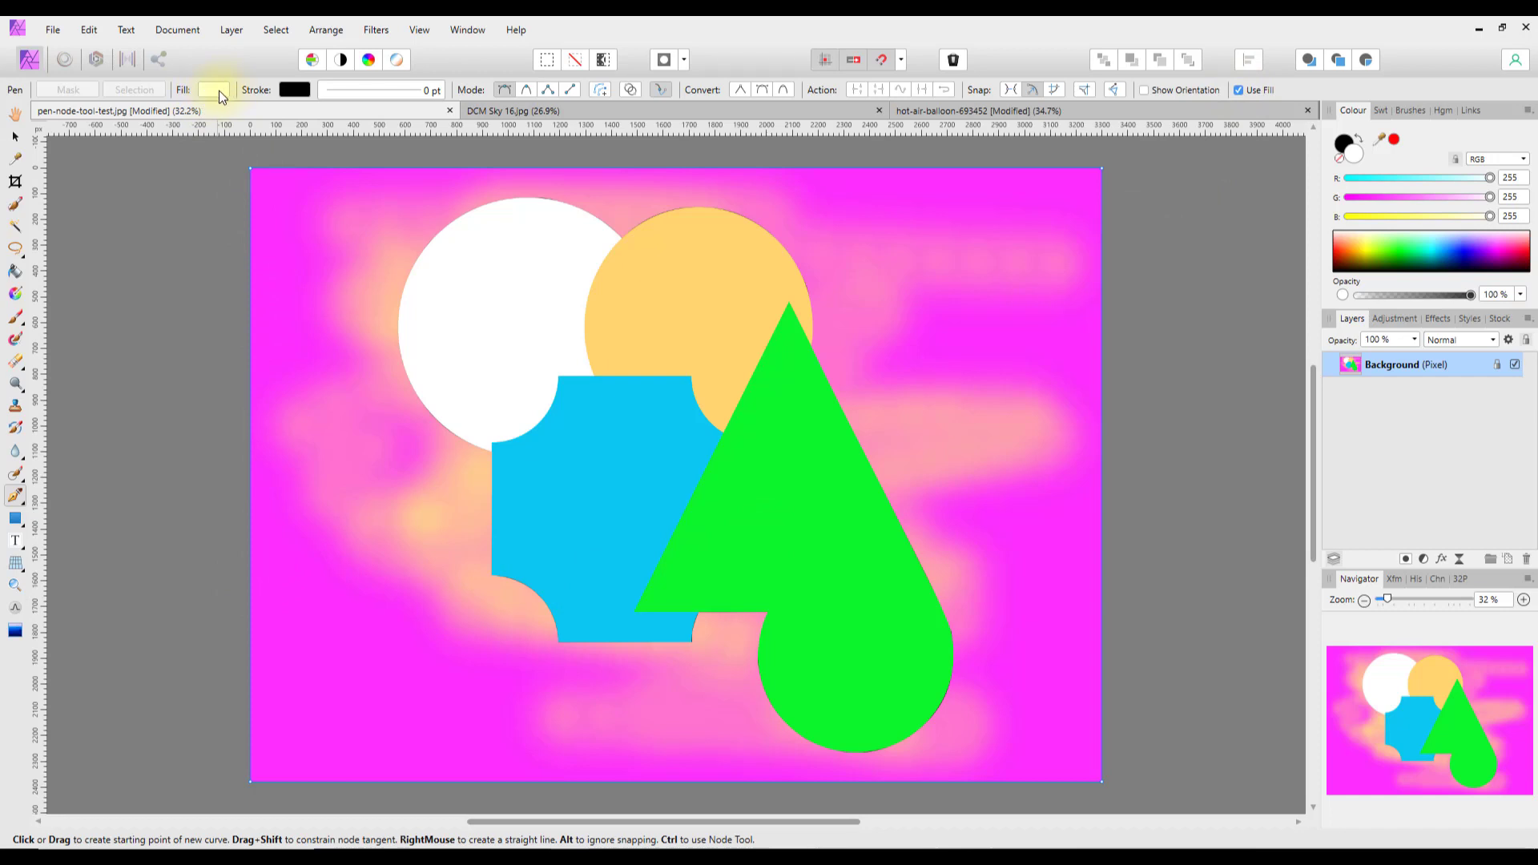
pyautogui.click(279, 518)
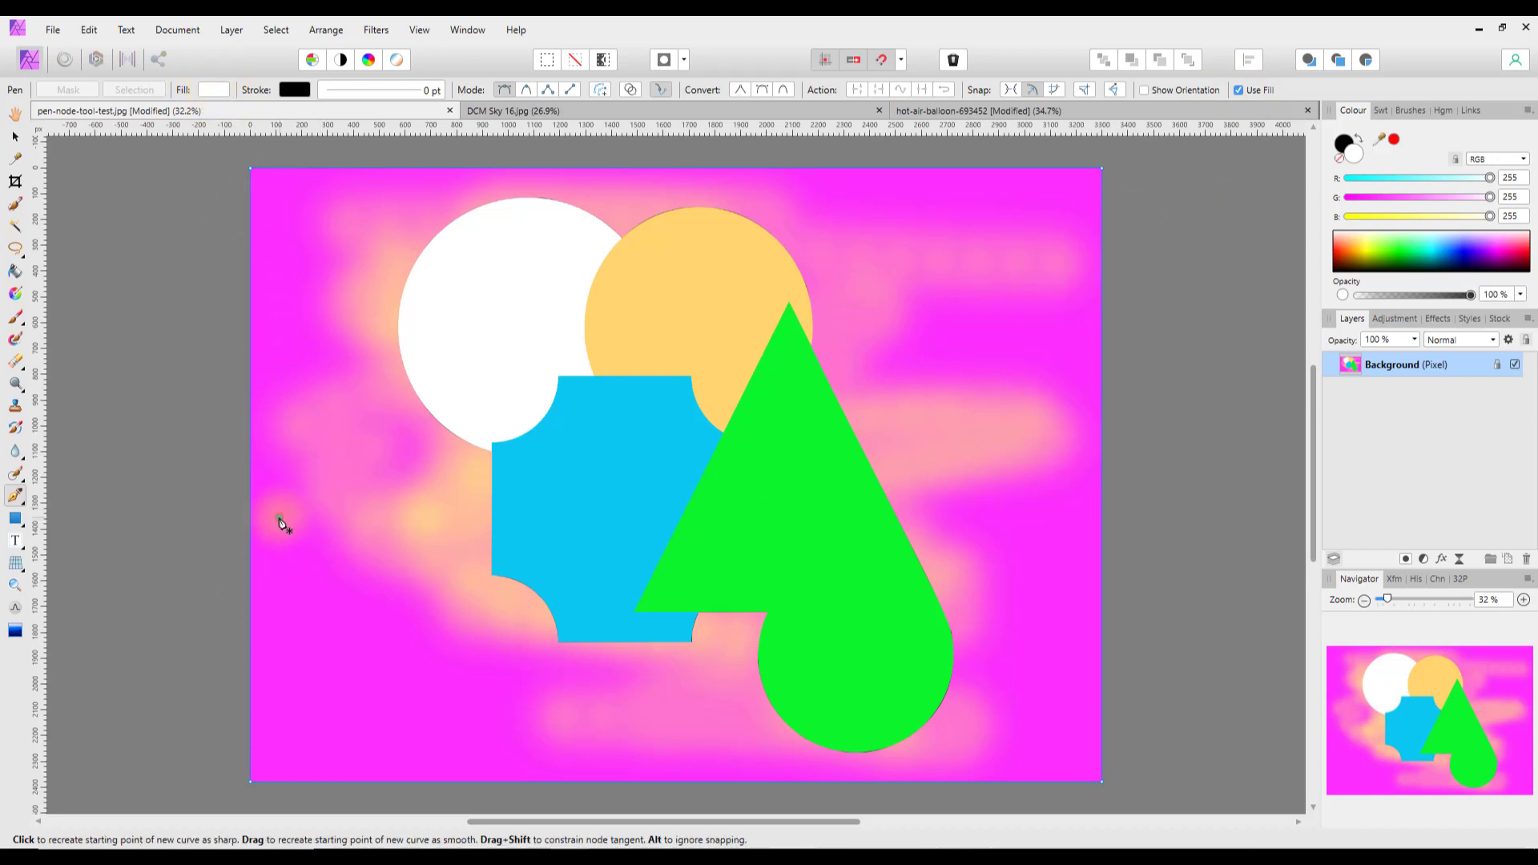
pyautogui.click(397, 515)
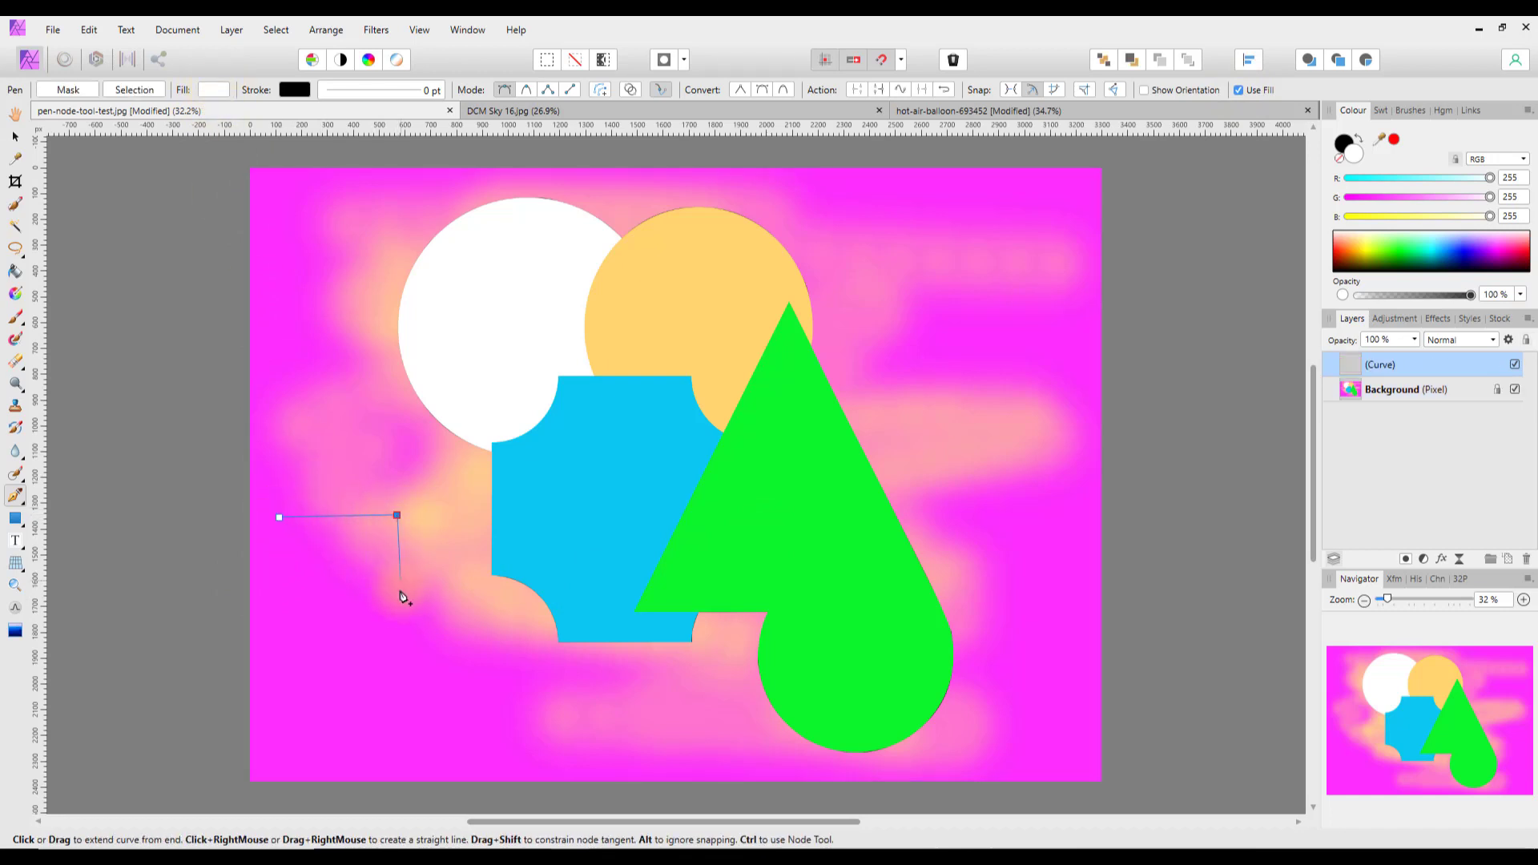
pyautogui.click(393, 626)
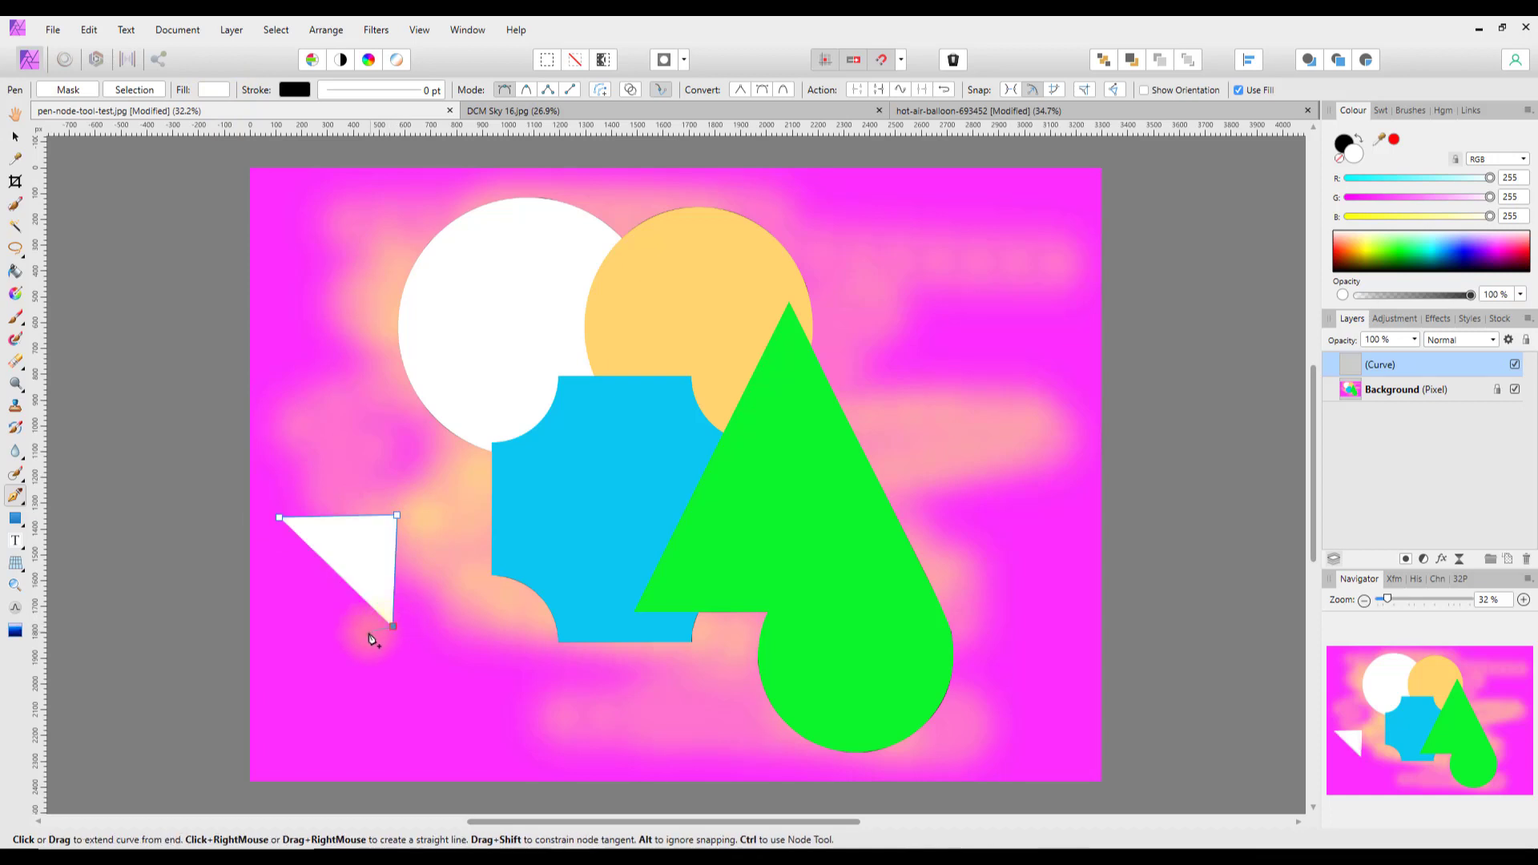
pyautogui.click(276, 626)
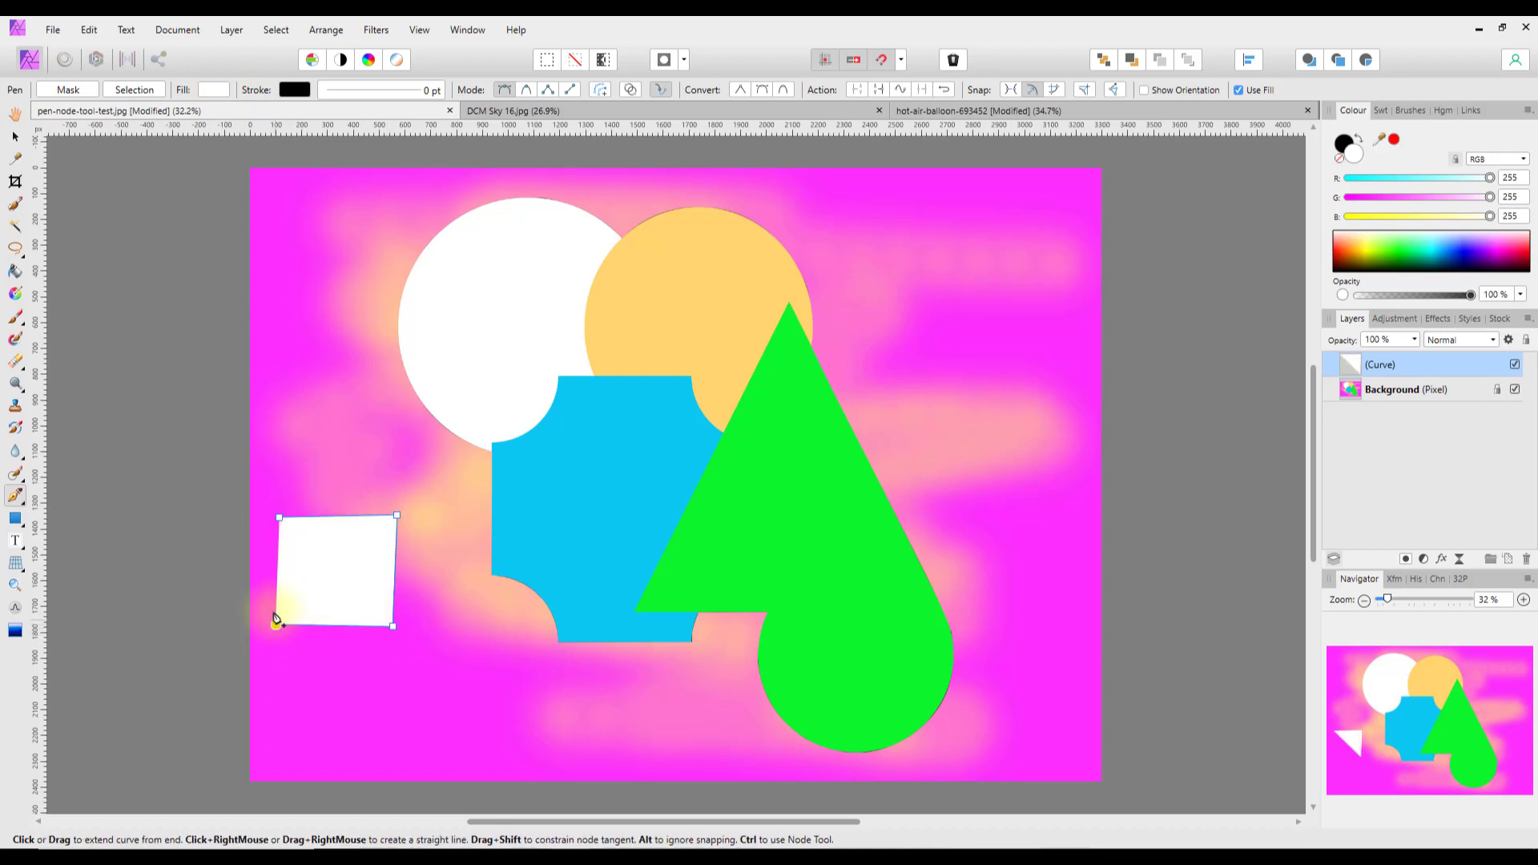
pyautogui.click(279, 519)
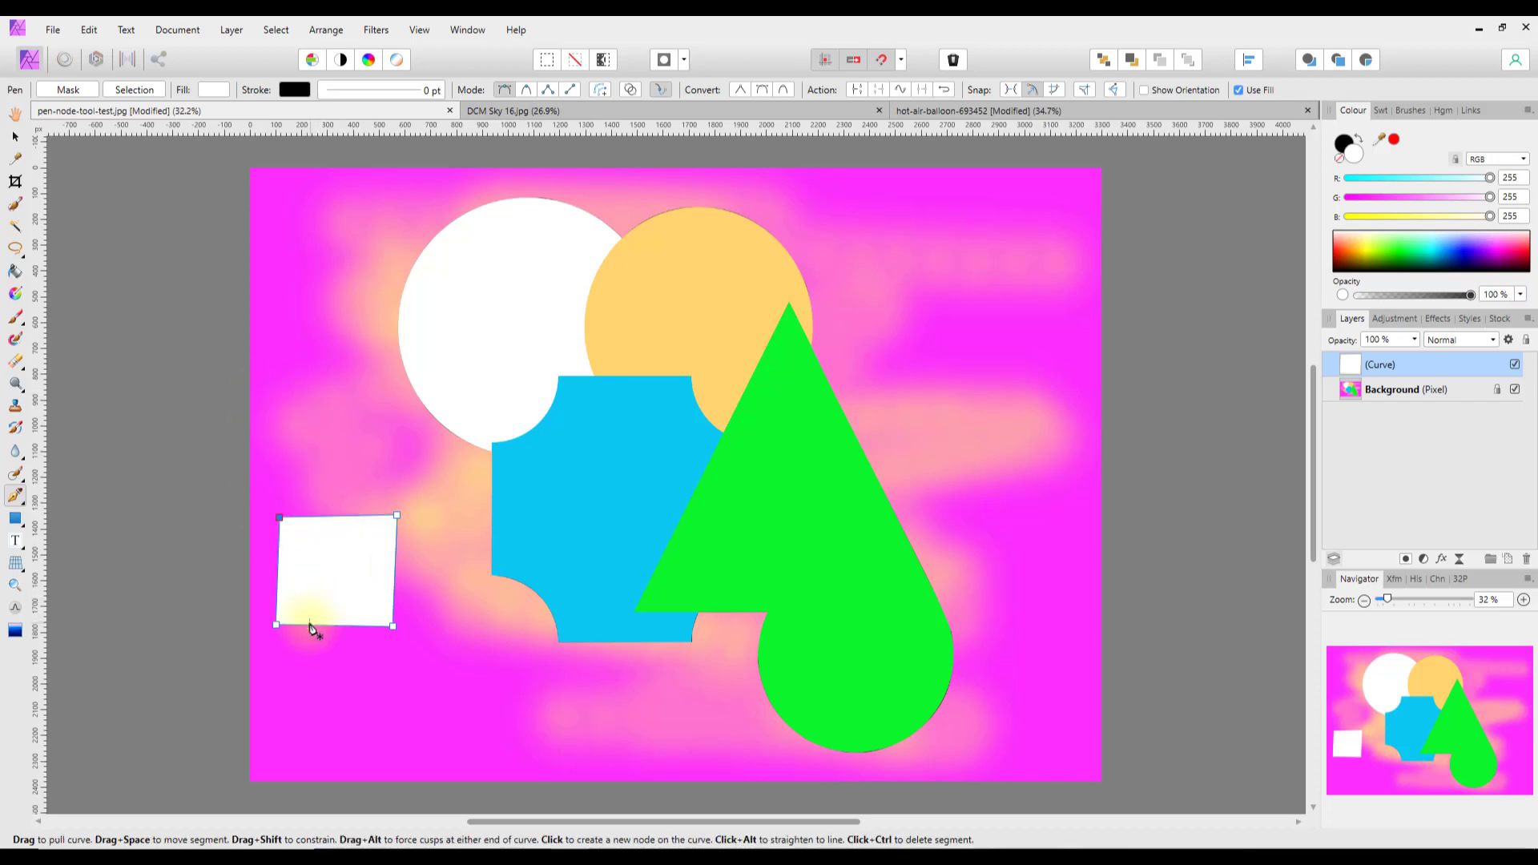
# Step: Undo the entire white-filled shape and turn Use Fill off
pyautogui.hotkey('ctrl', 'z')
pyautogui.hotkey('ctrl', 'z')
pyautogui.hotkey('ctrl', 'z')
pyautogui.hotkey('ctrl', 'z')
pyautogui.hotkey('ctrl', 'z')
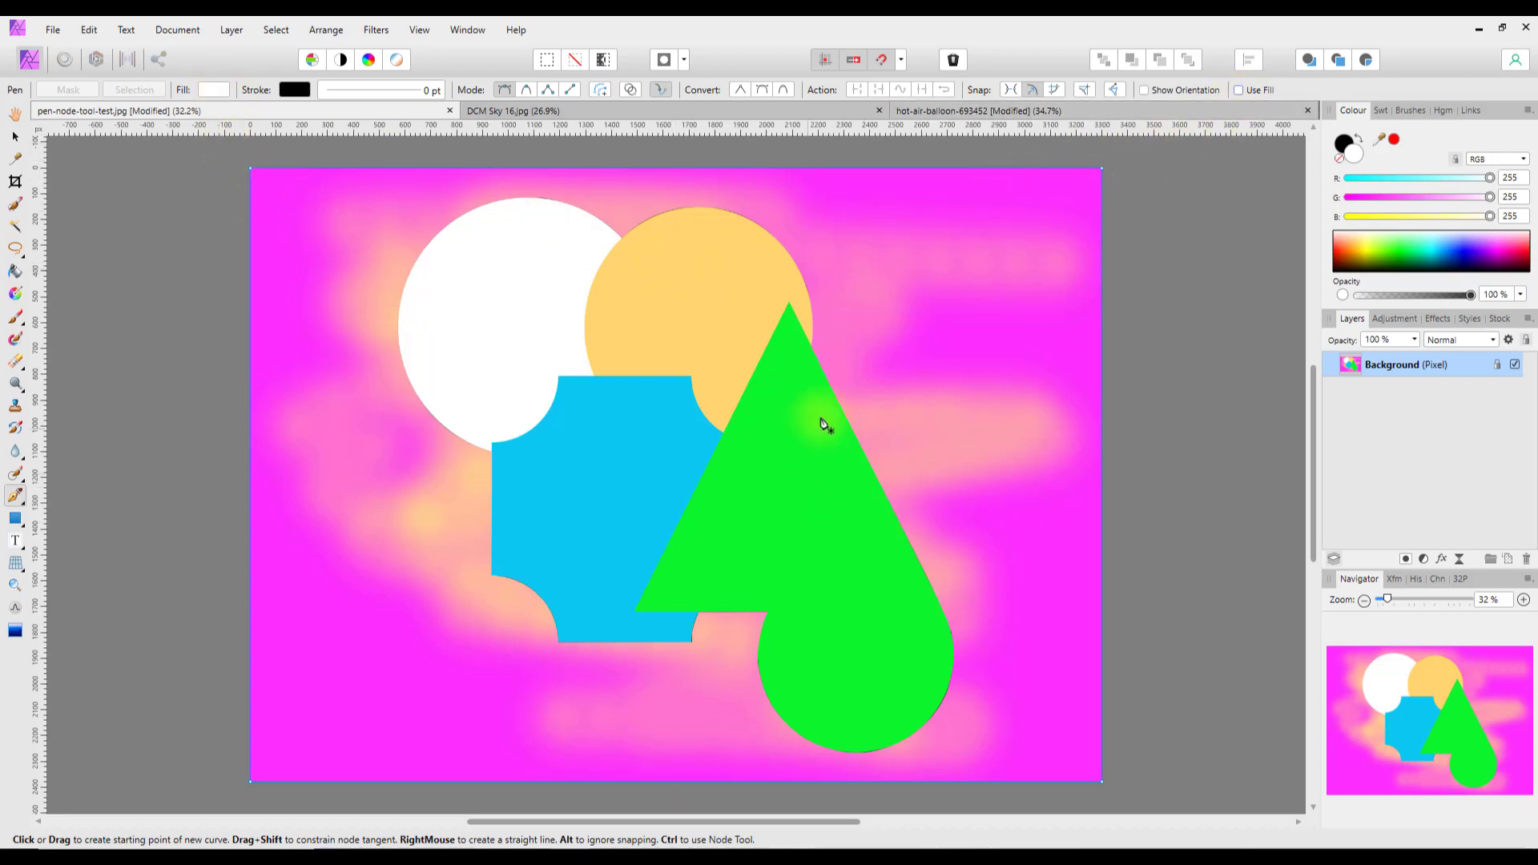
# Step: Start a path where the orange circle meets the green triangle, follow the triangle's right edge and go around the green circle with straight segments
pyautogui.click(832, 475)
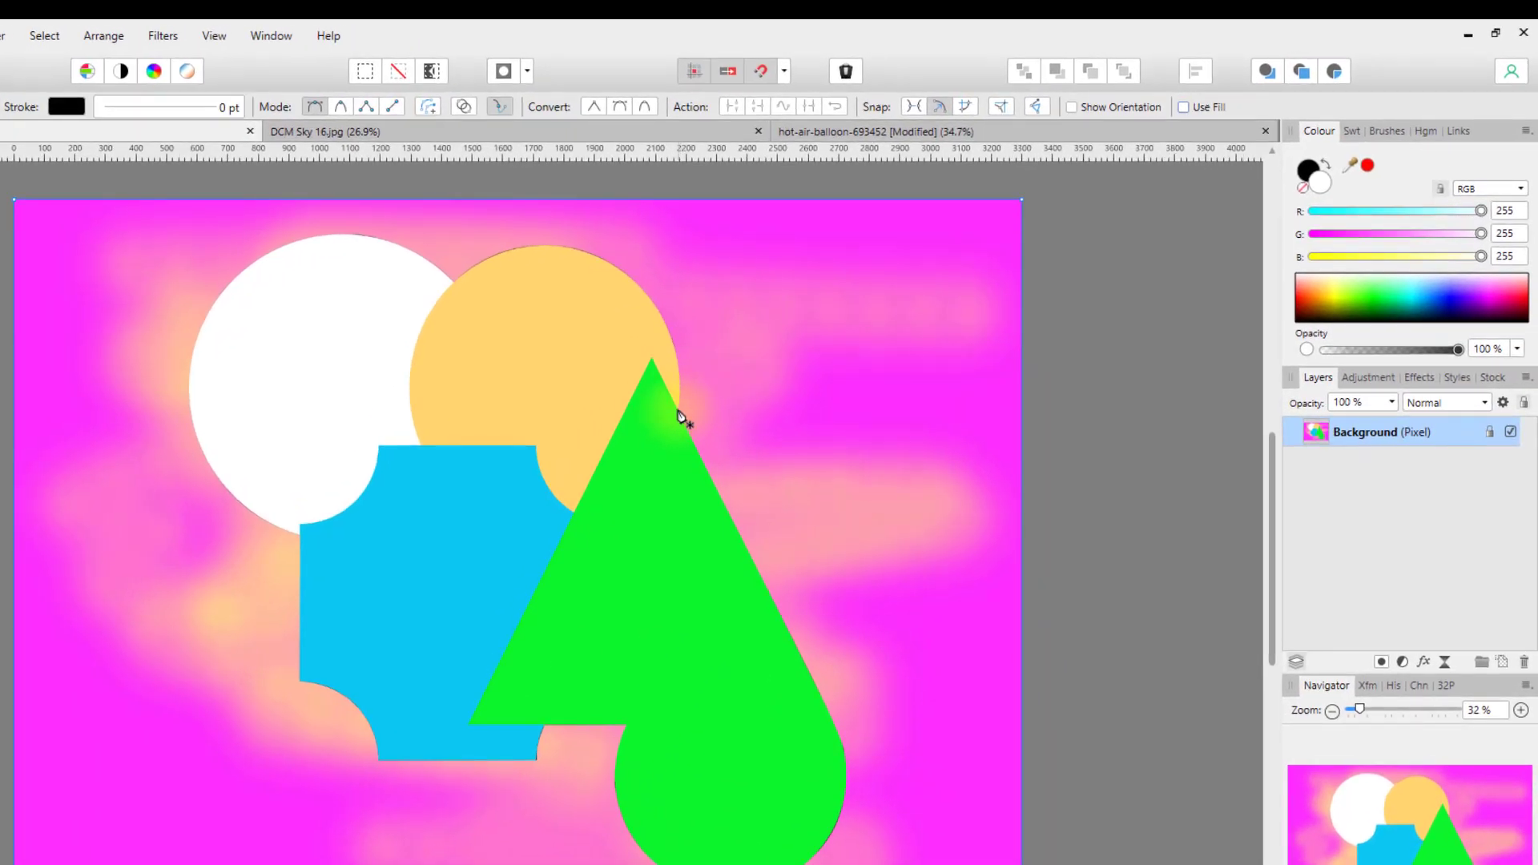
pyautogui.click(678, 409)
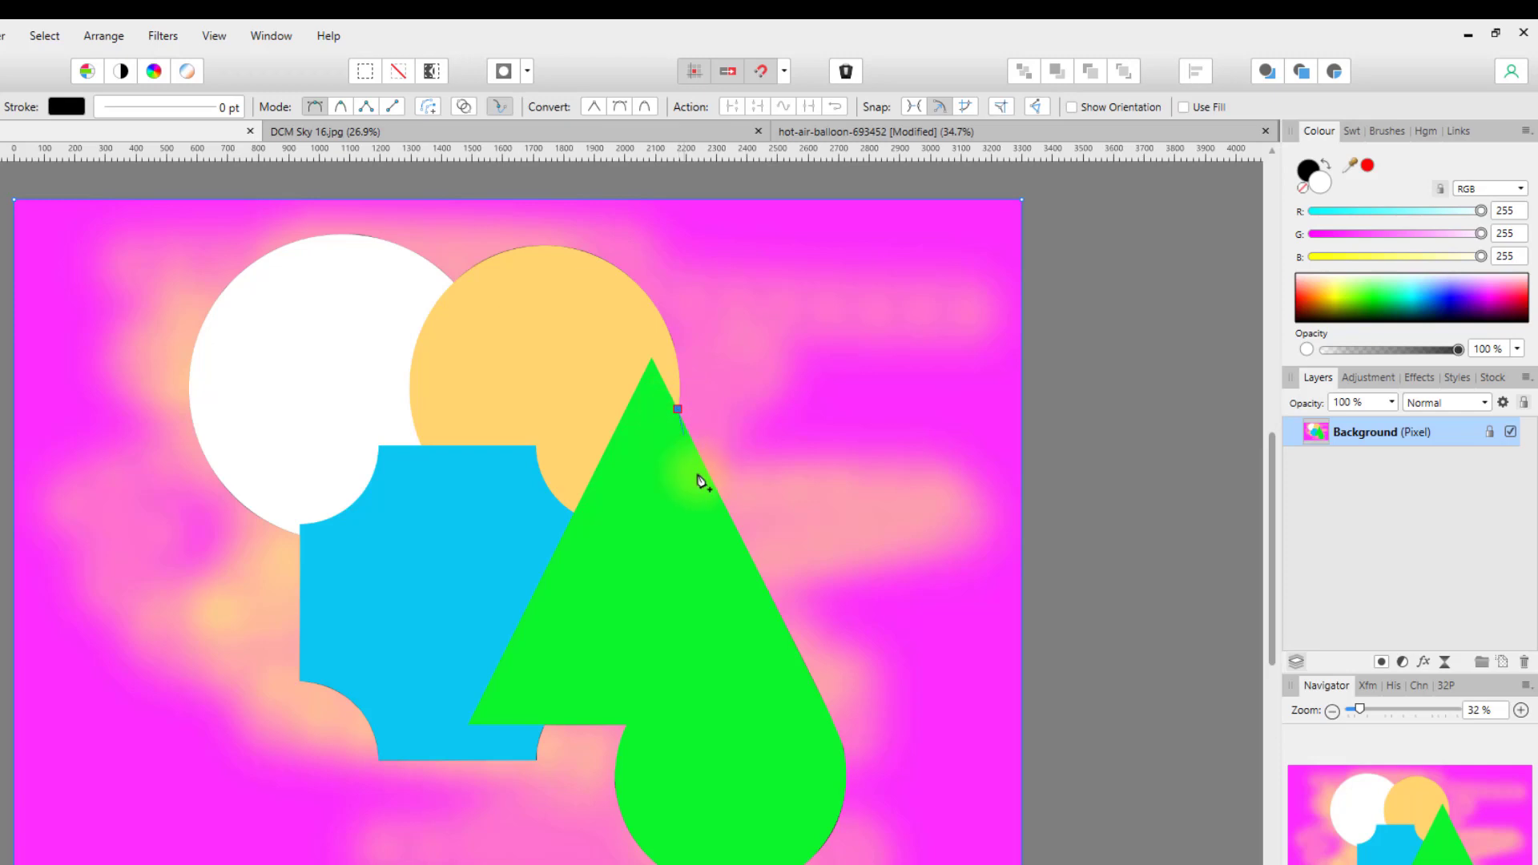
pyautogui.click(840, 735)
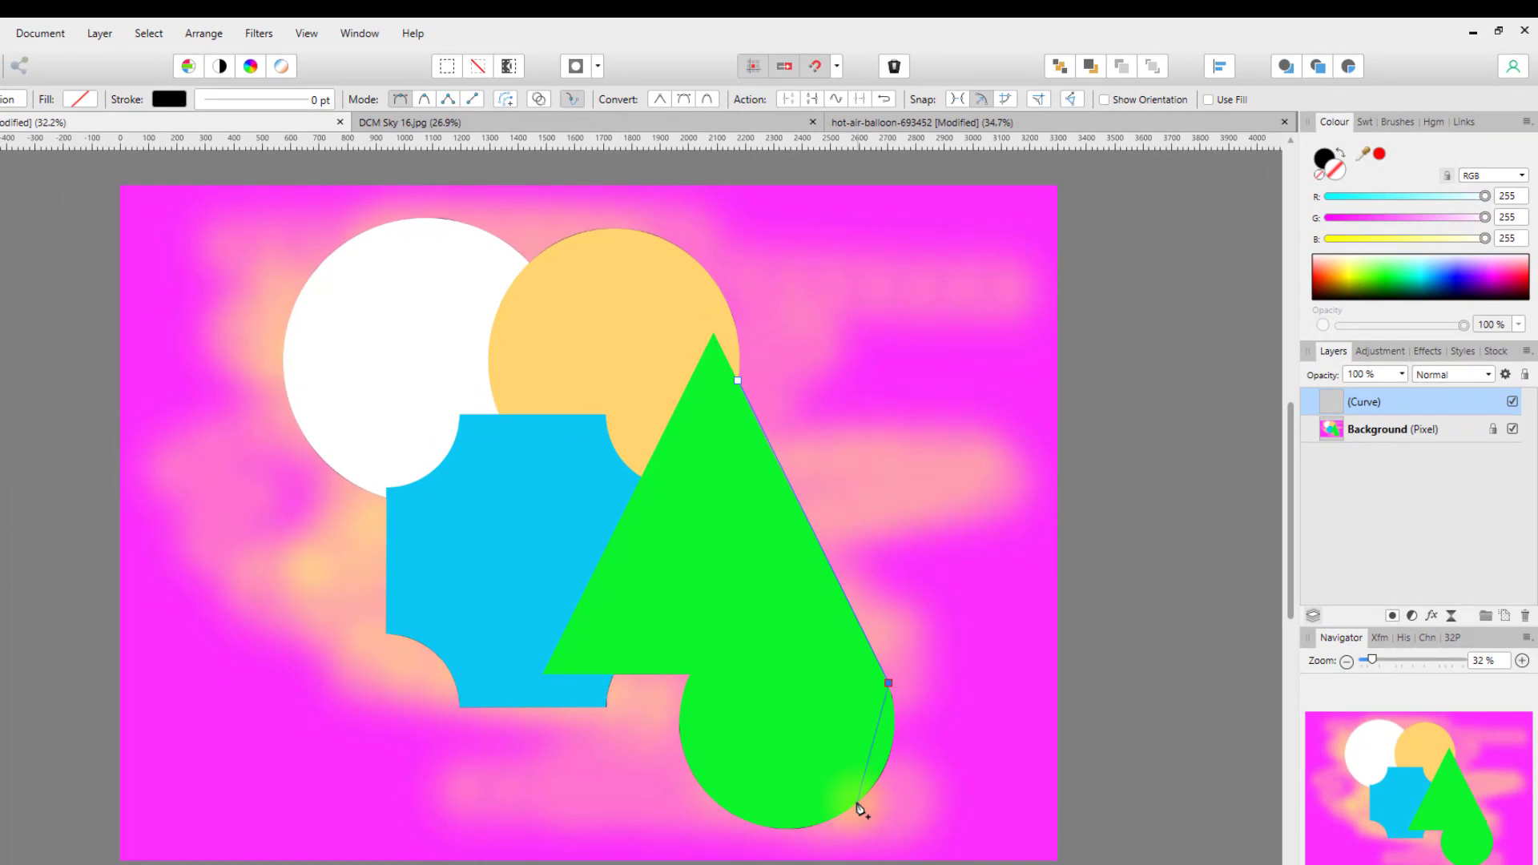
pyautogui.click(856, 802)
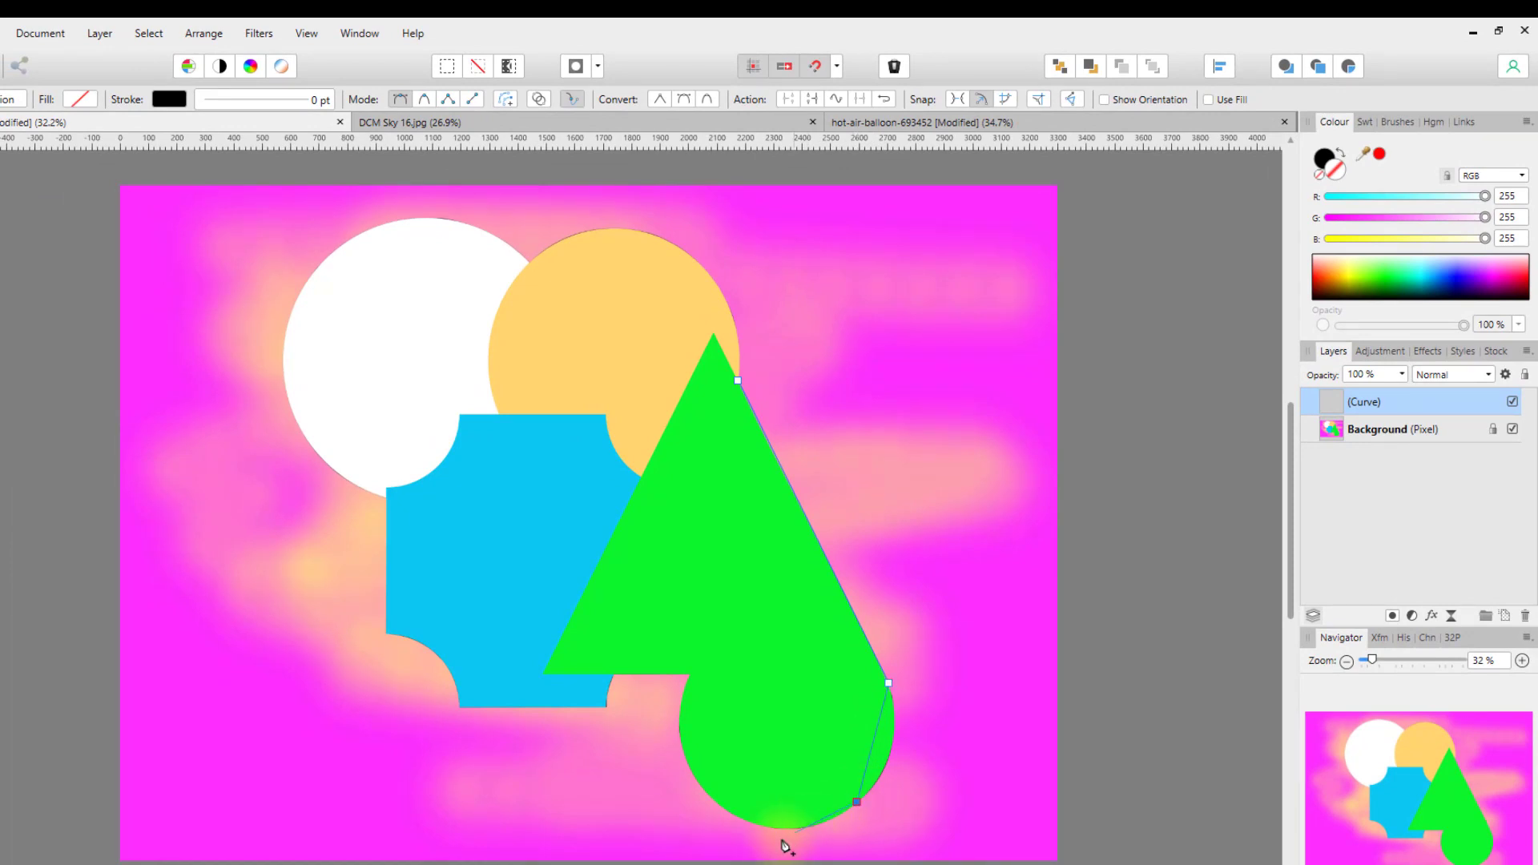
pyautogui.click(731, 814)
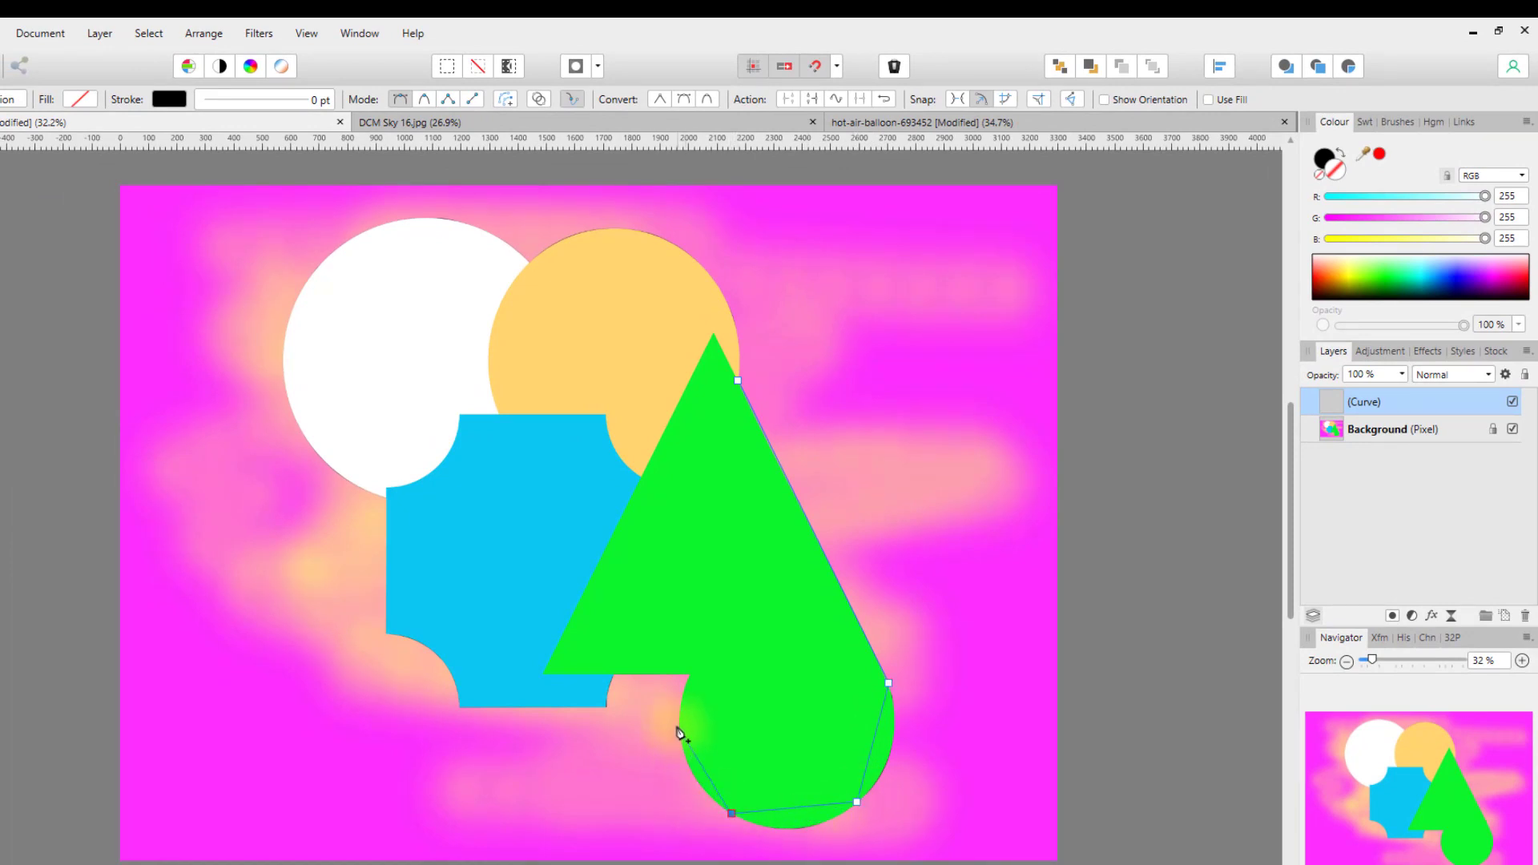
pyautogui.click(680, 724)
pyautogui.click(691, 673)
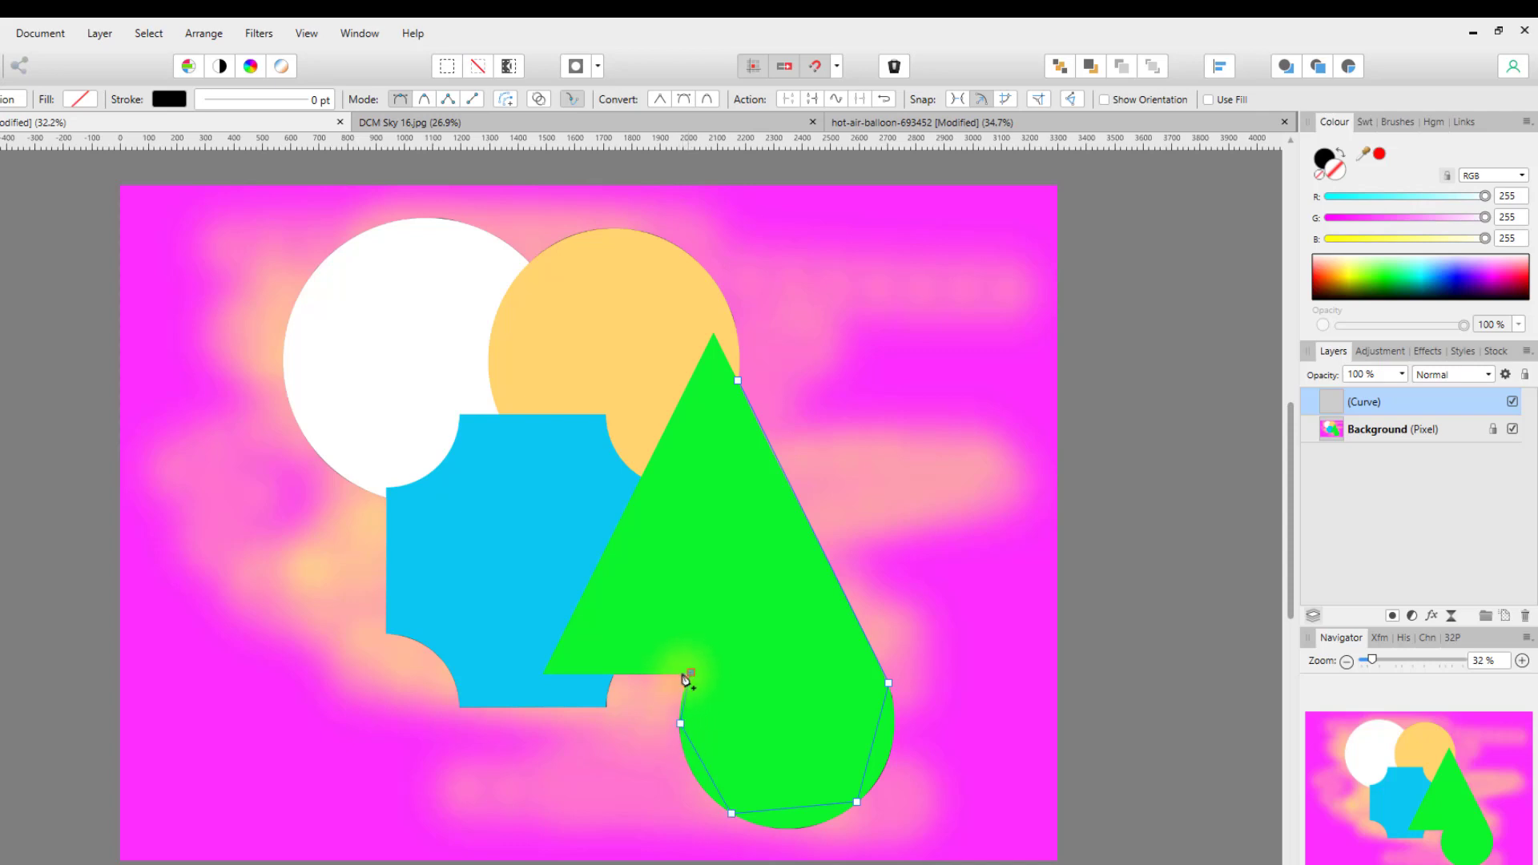
# Step: Extend the path along the triangle's base and the blue shape's bottom and left corners up to the white circle
pyautogui.click(614, 677)
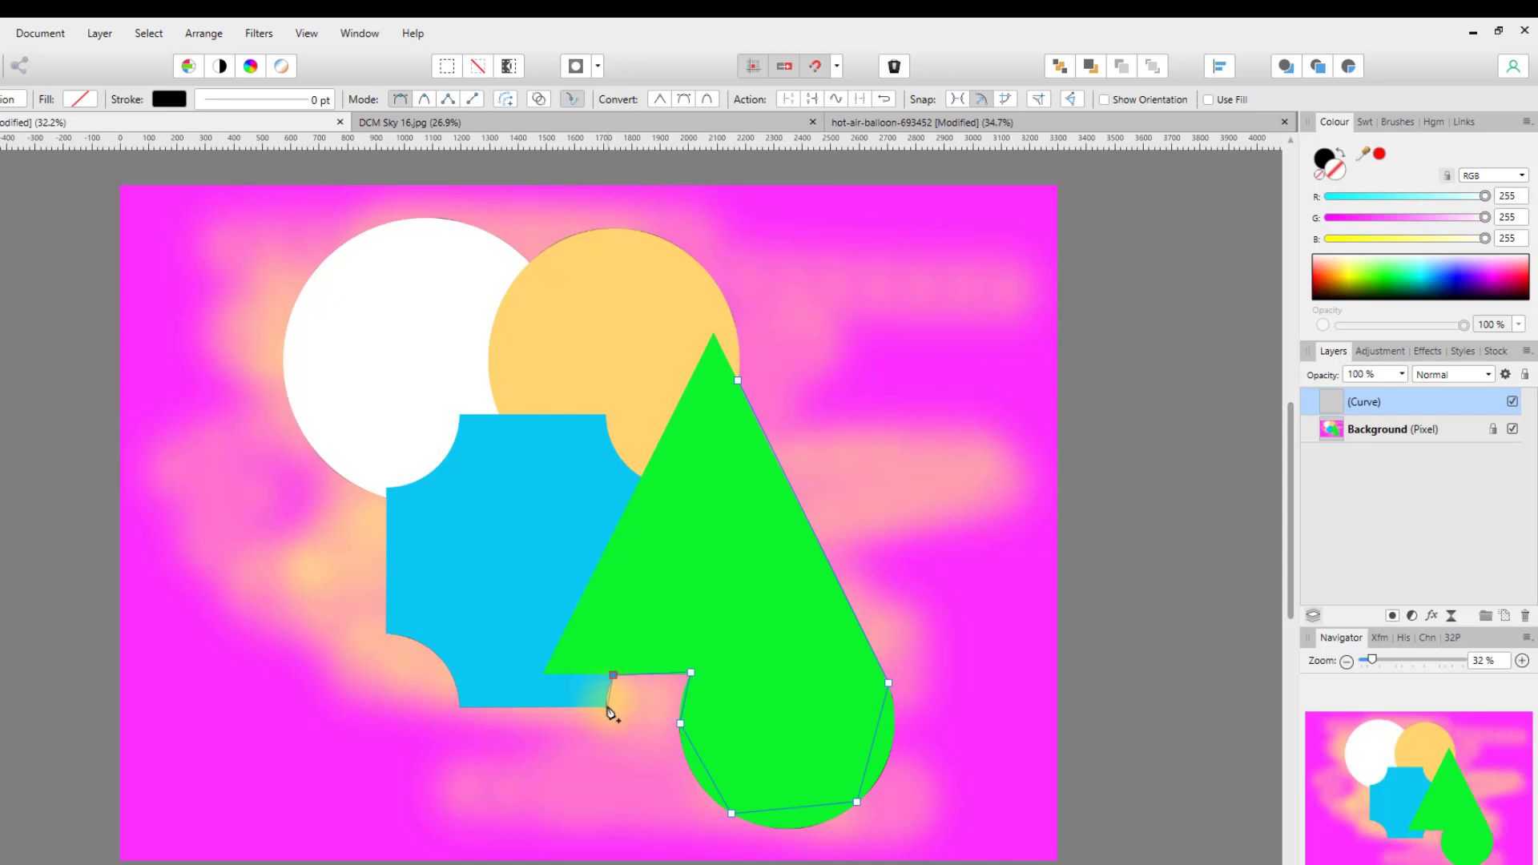
pyautogui.click(607, 708)
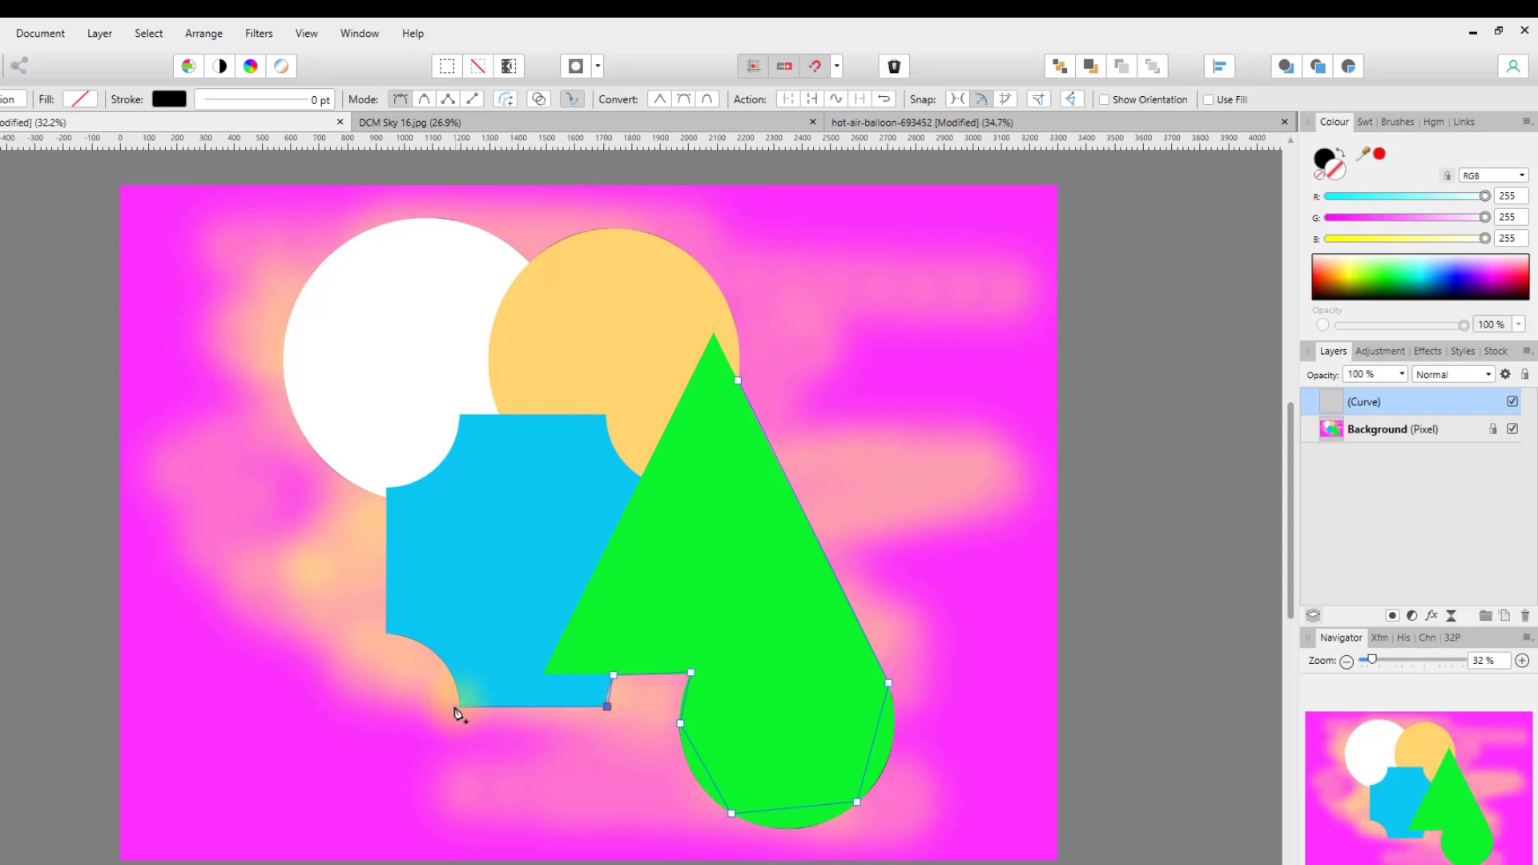
pyautogui.click(460, 708)
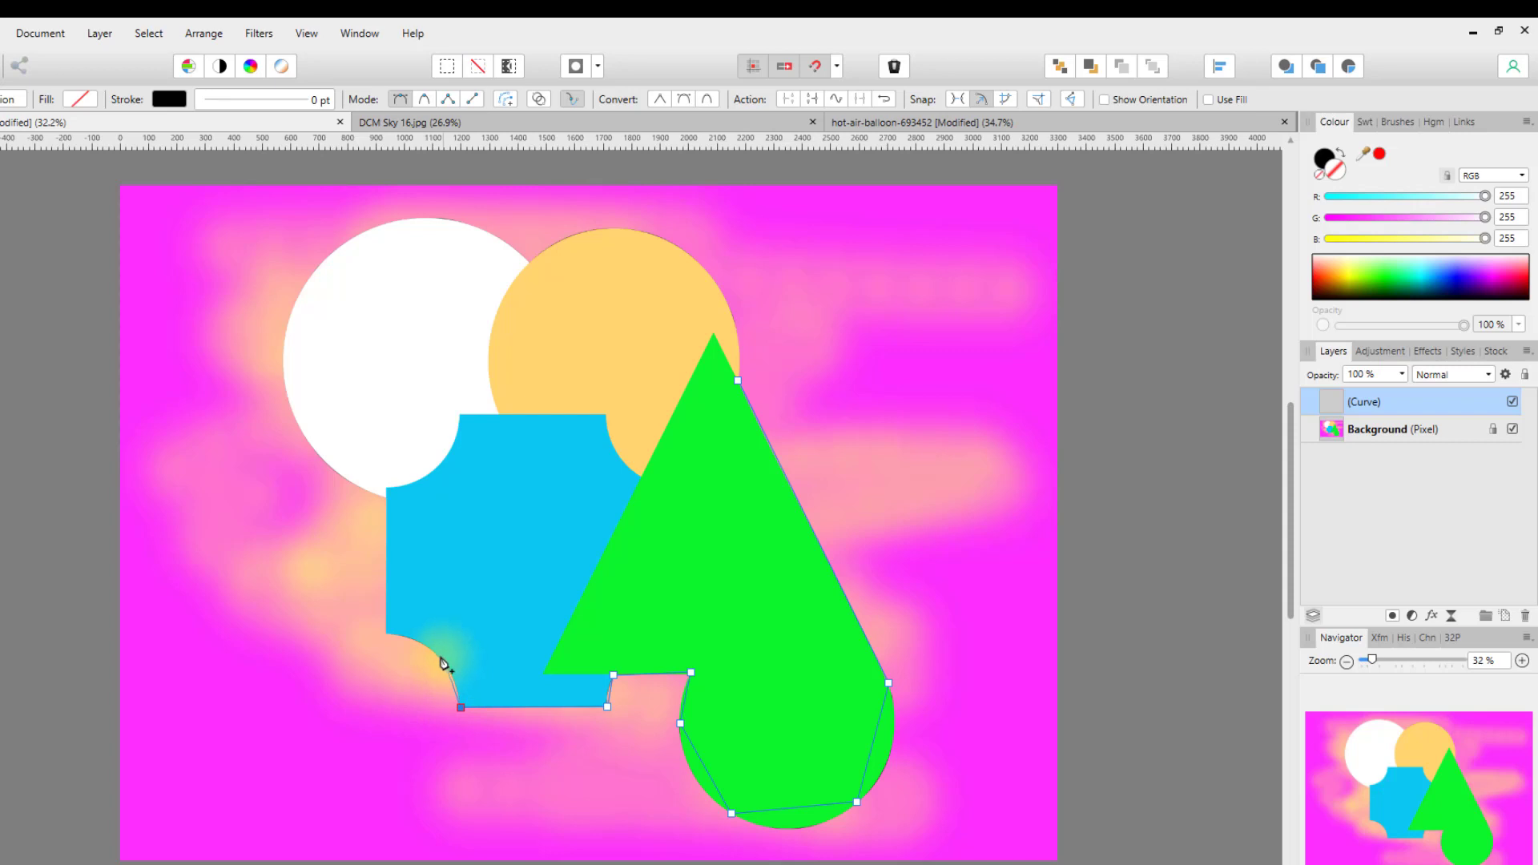
pyautogui.click(386, 631)
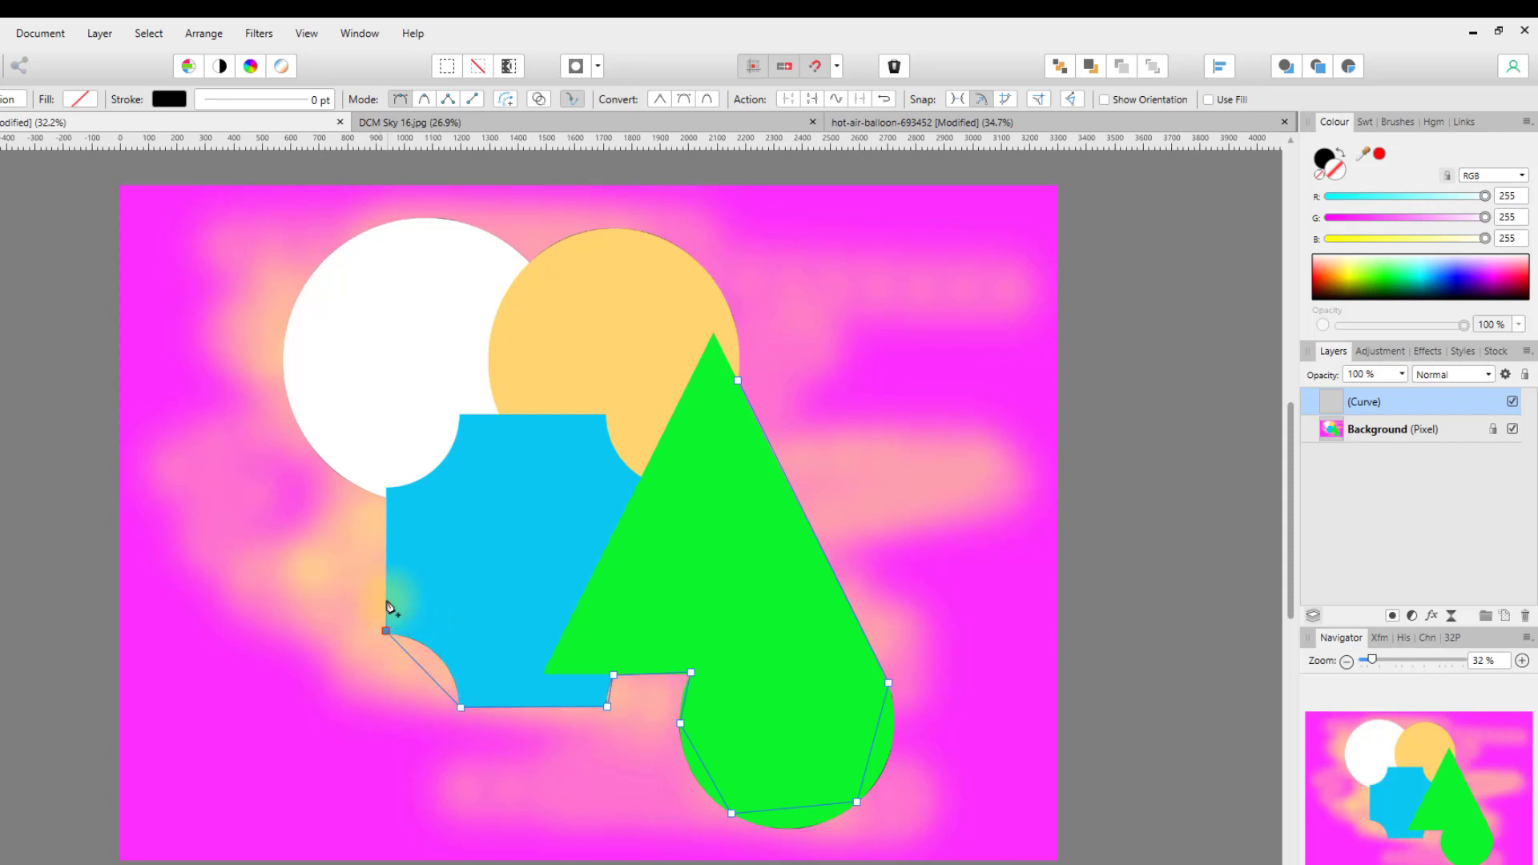
pyautogui.click(385, 496)
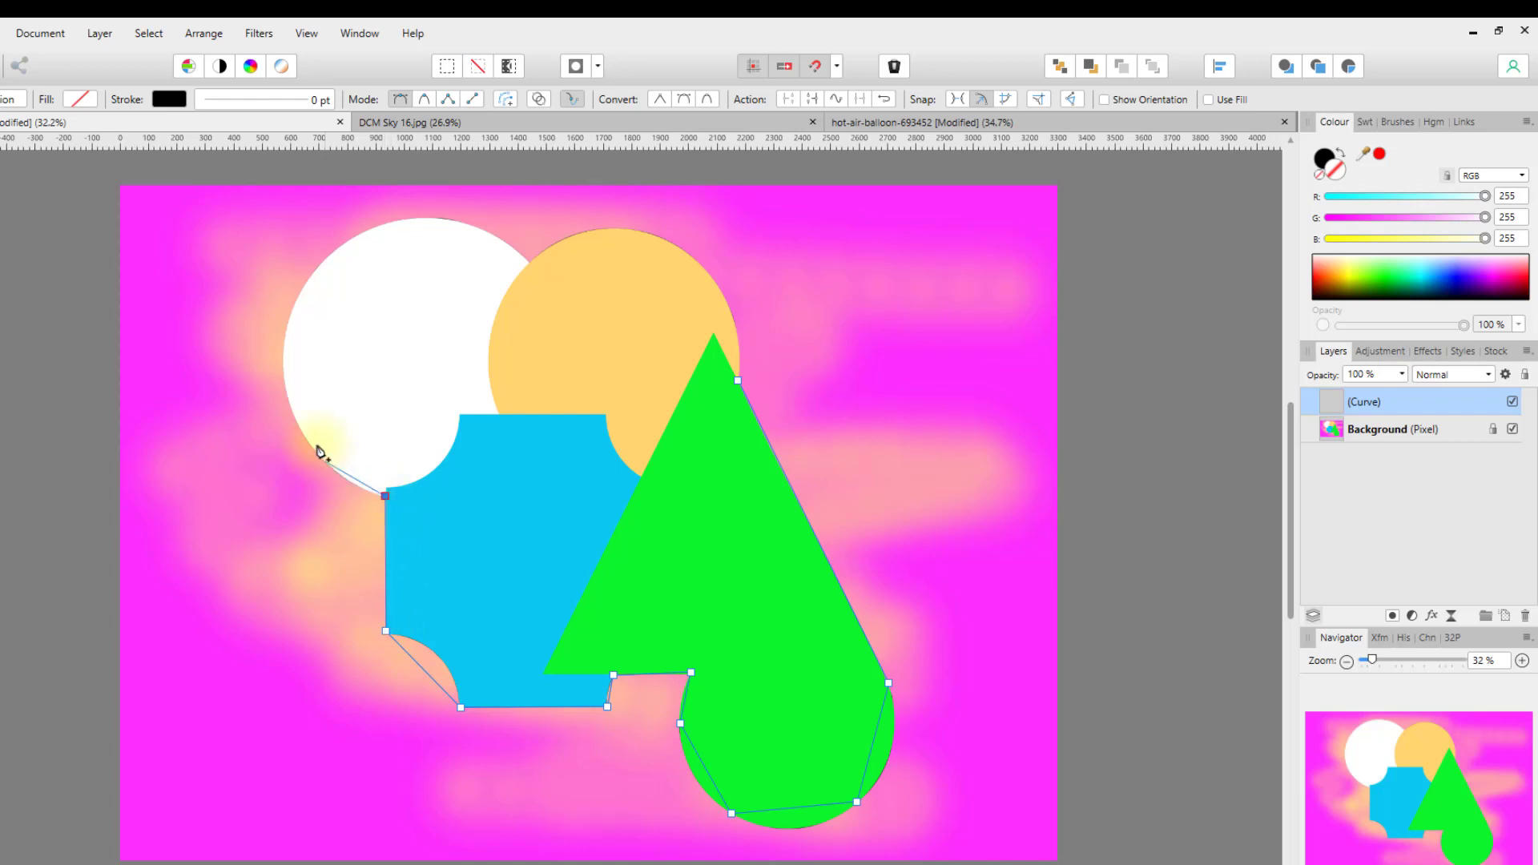
# Step: Continue the path around the white circle's outer edge with straight segments, ending where it meets the orange circle
pyautogui.click(284, 391)
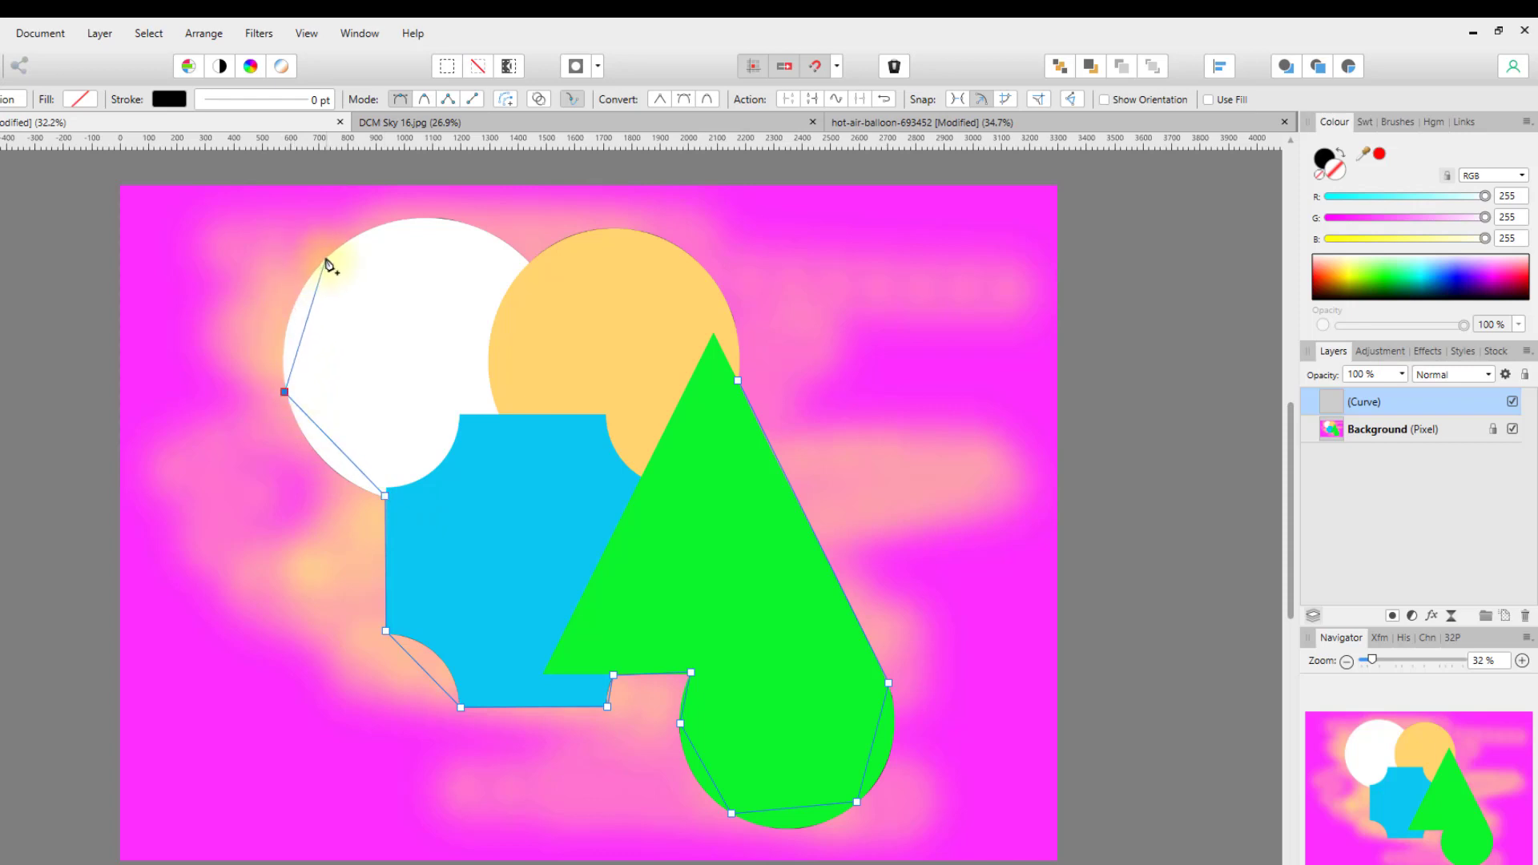
pyautogui.click(324, 255)
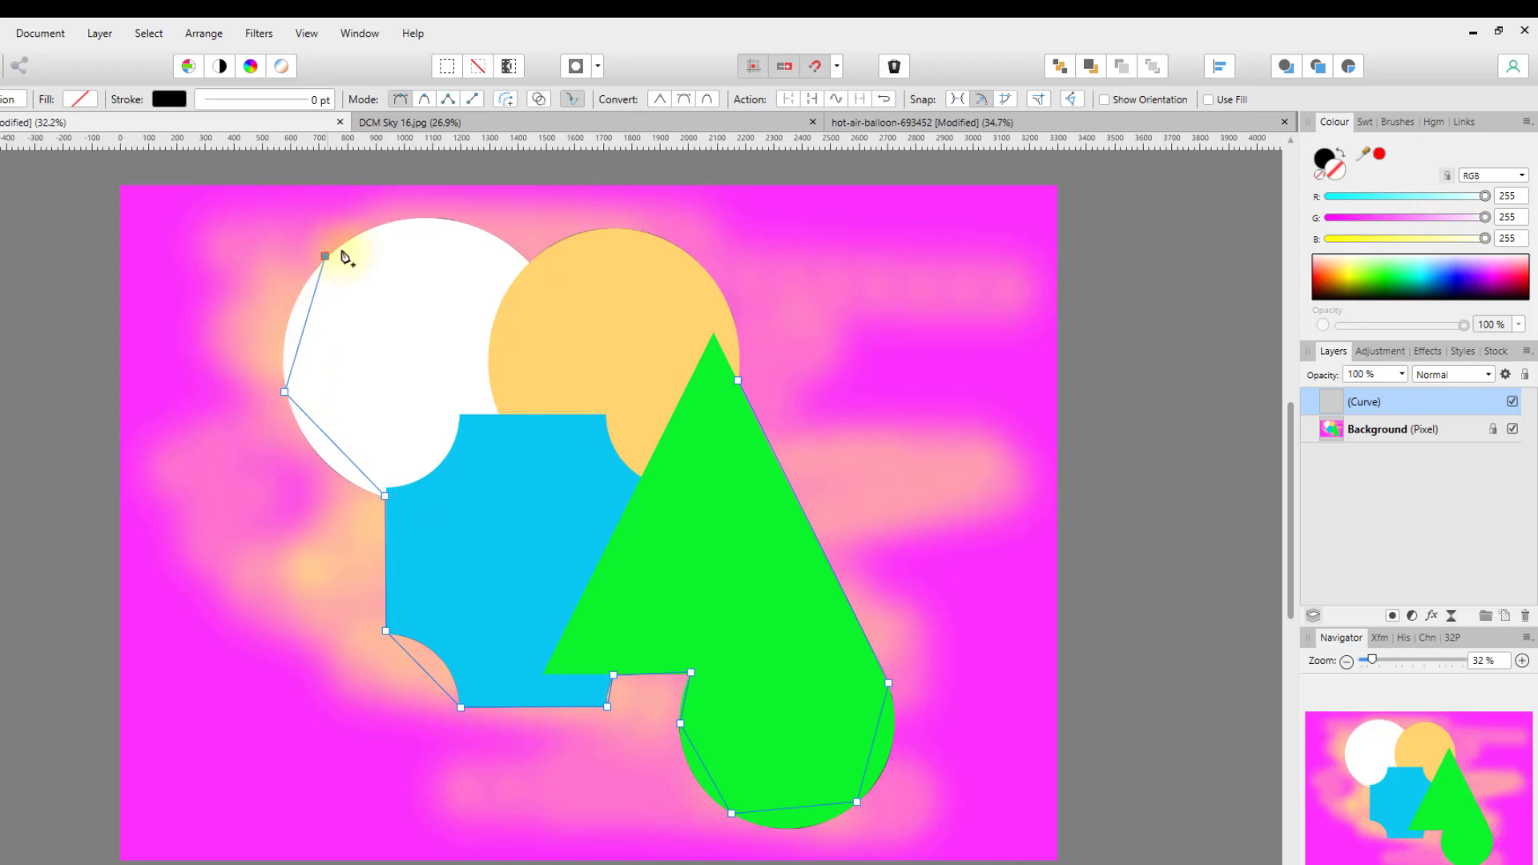
pyautogui.click(468, 224)
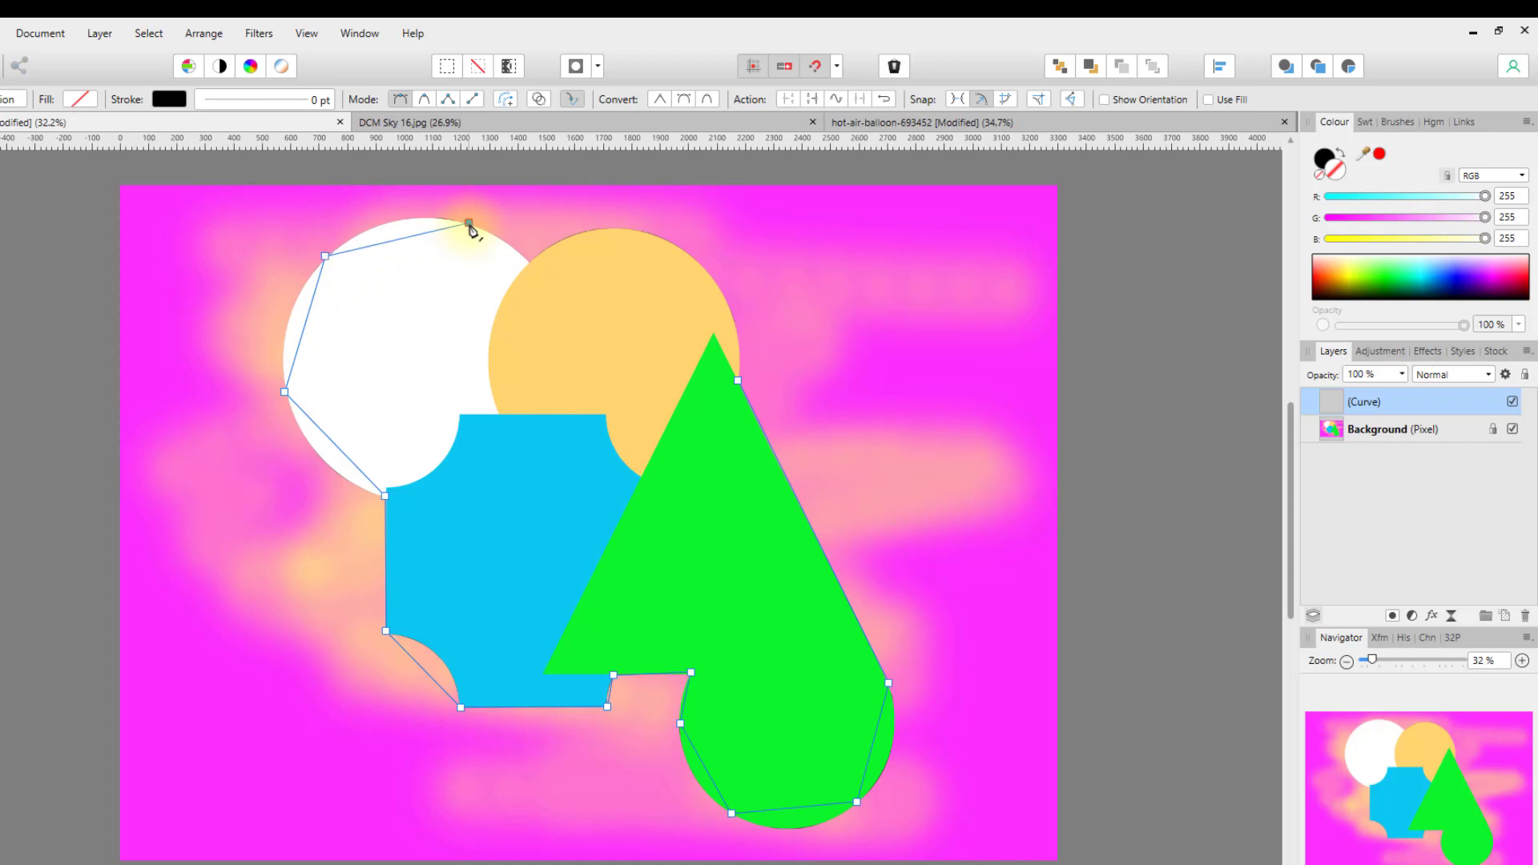
pyautogui.click(530, 262)
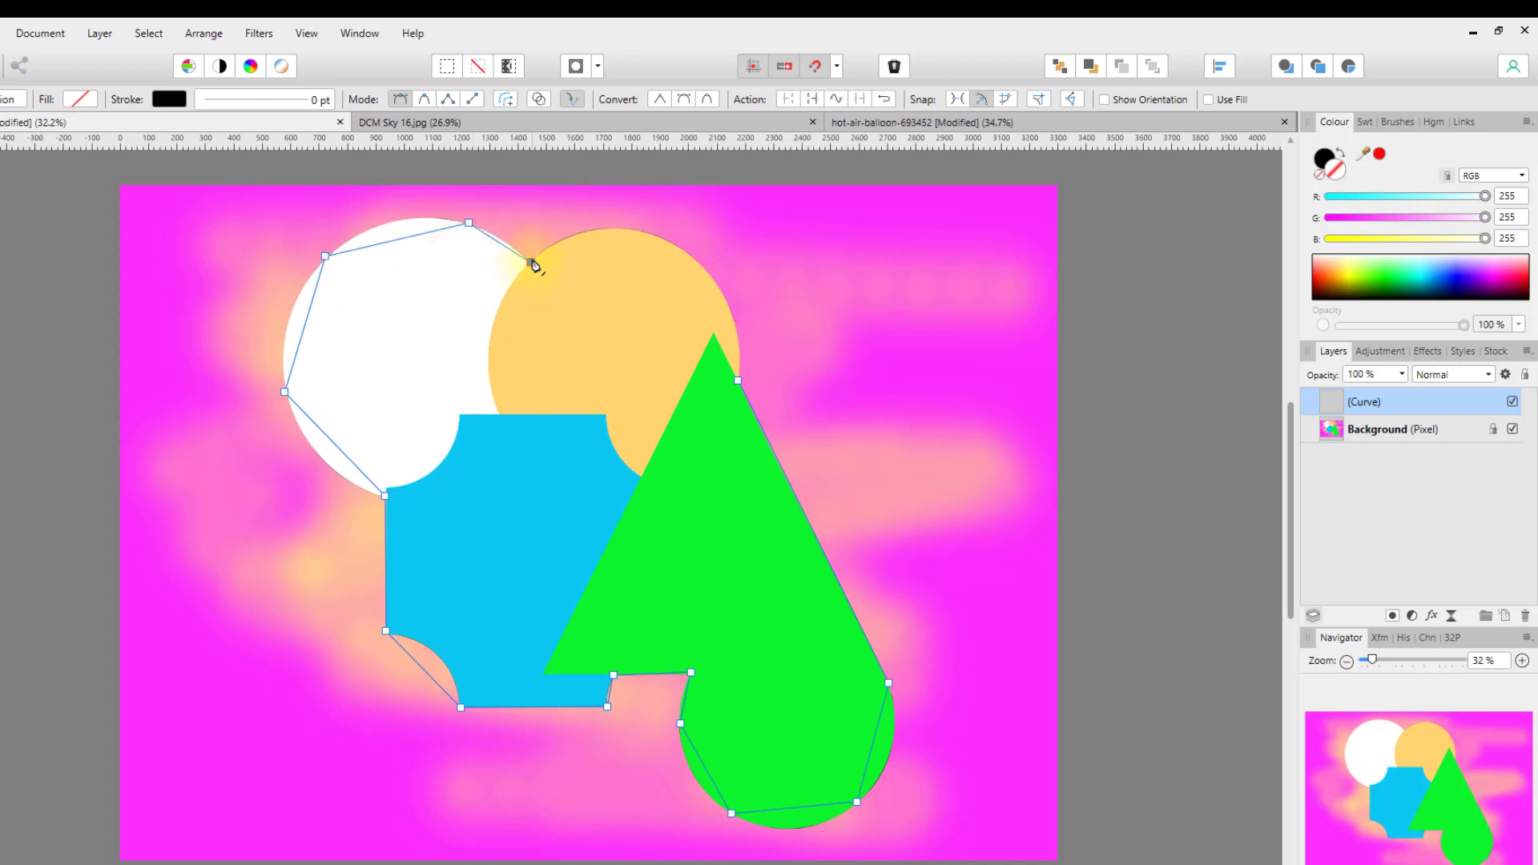
# Step: Add three nodes around the orange circle's outer edge and close the path at its starting node
pyautogui.click(624, 230)
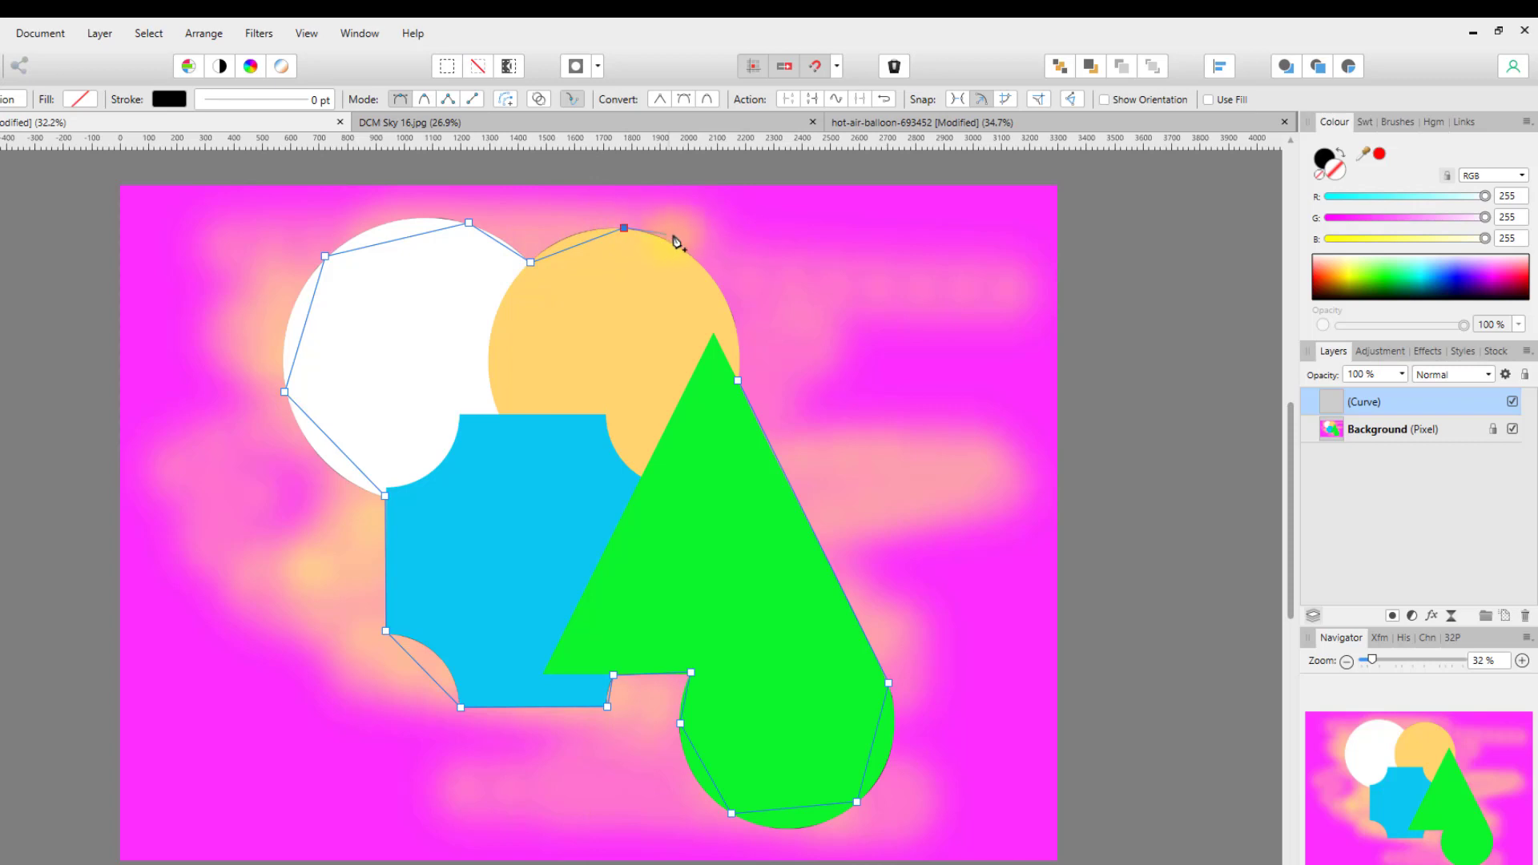
pyautogui.click(711, 275)
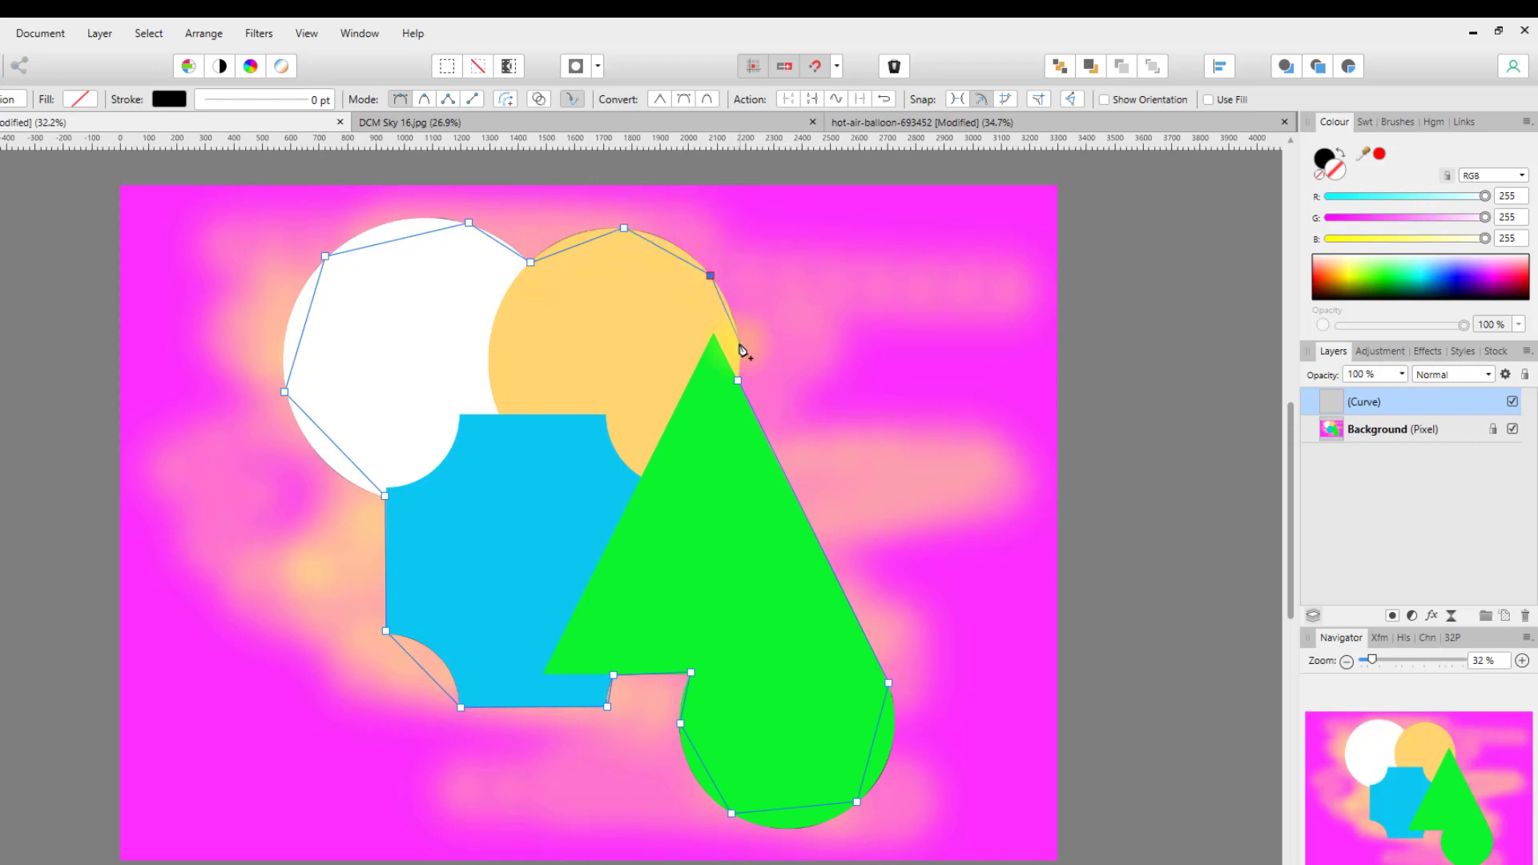
pyautogui.click(740, 343)
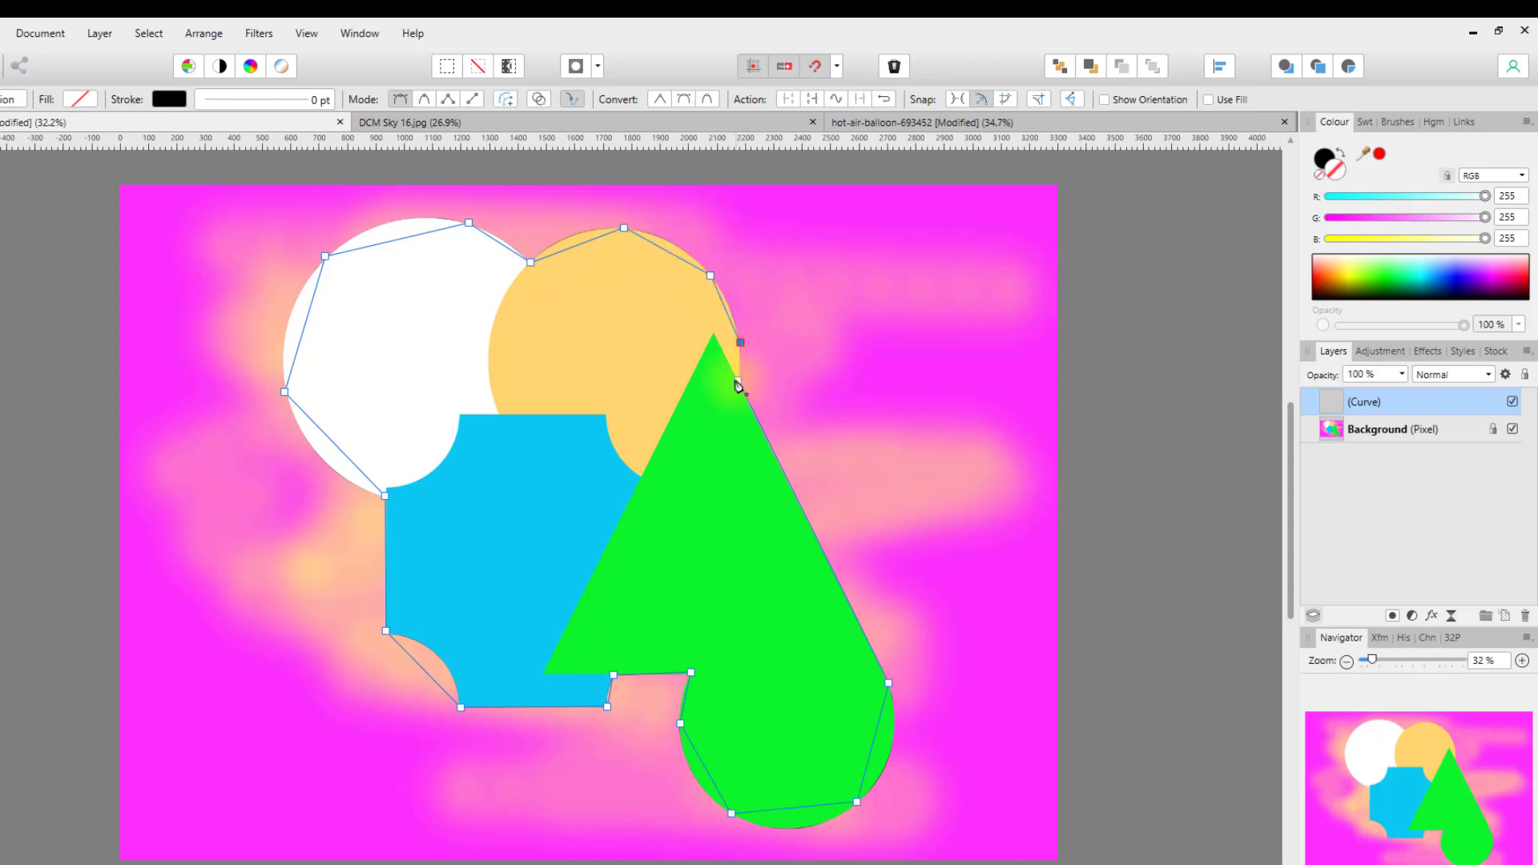
pyautogui.click(738, 381)
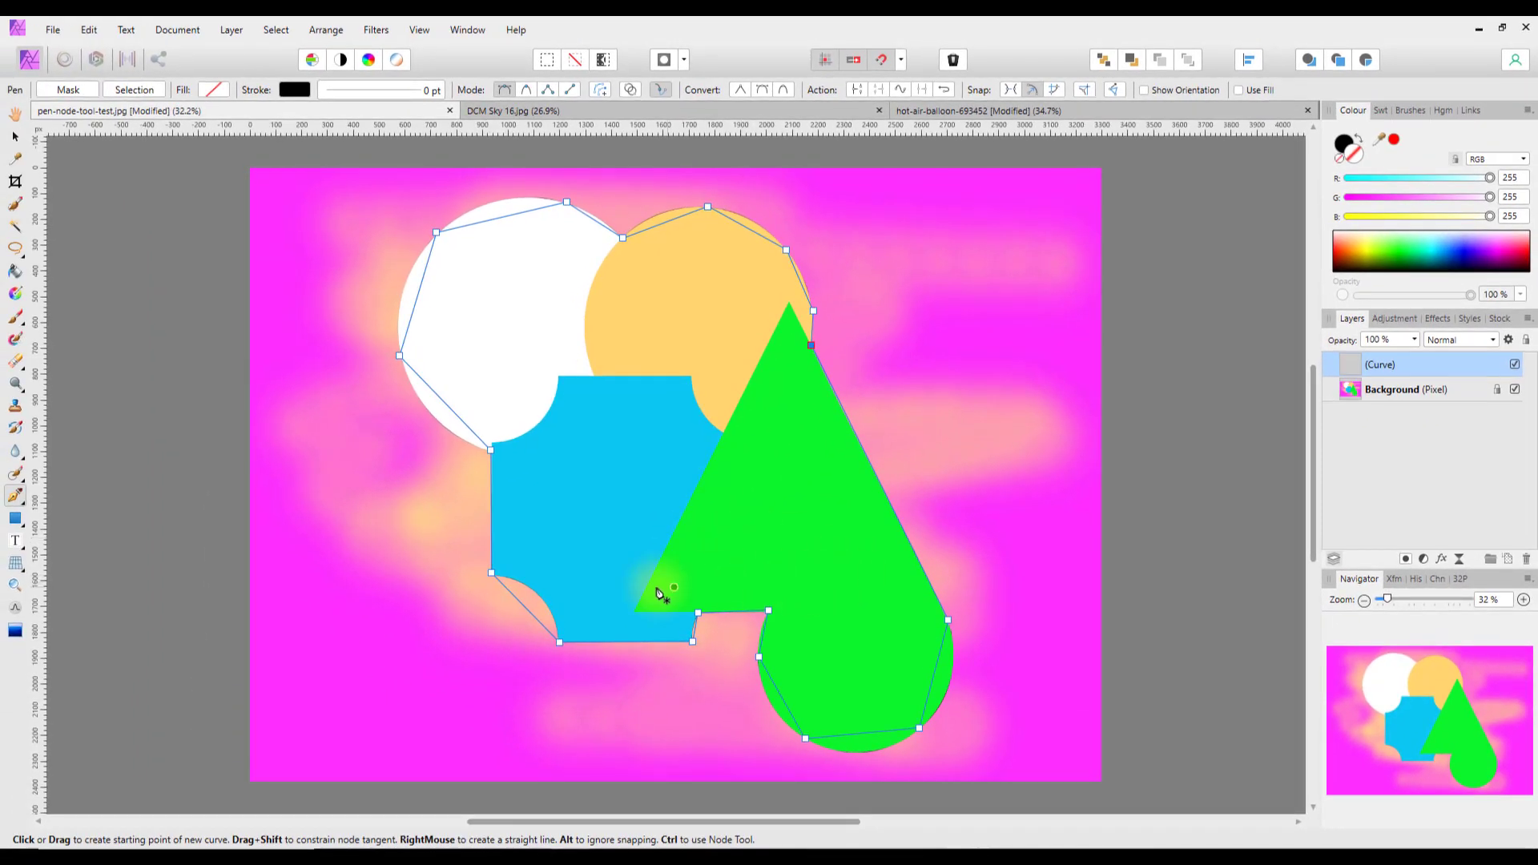
# Step: Switch to the Node Tool and move the path's starting node exactly onto the junction of the orange circle and green triangle
pyautogui.scroll(4, 918, 567)
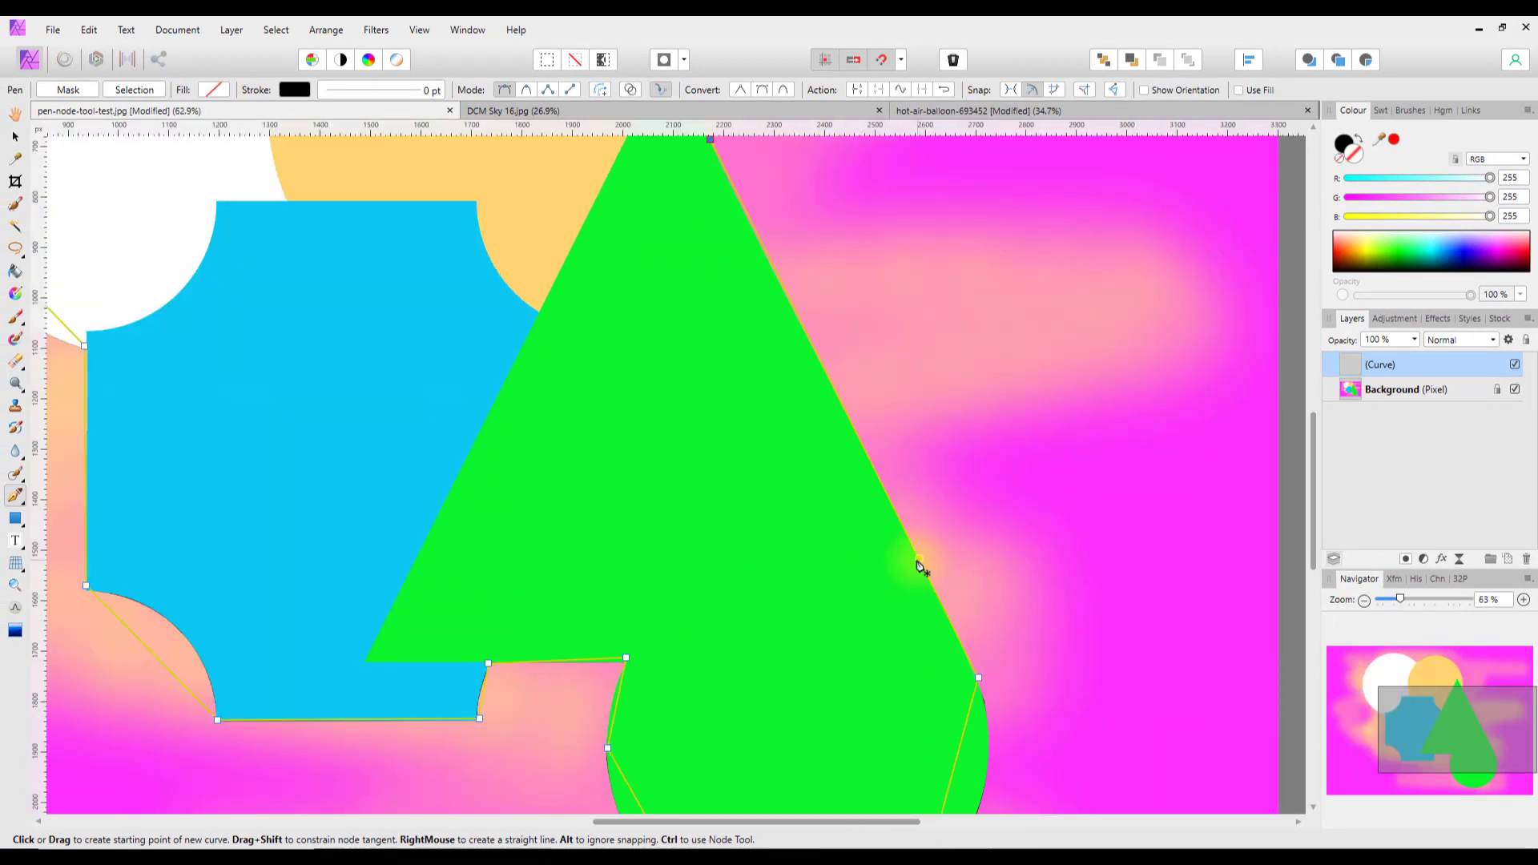
pyautogui.scroll(1, 919, 568)
pyautogui.scroll(1, 1315, 473)
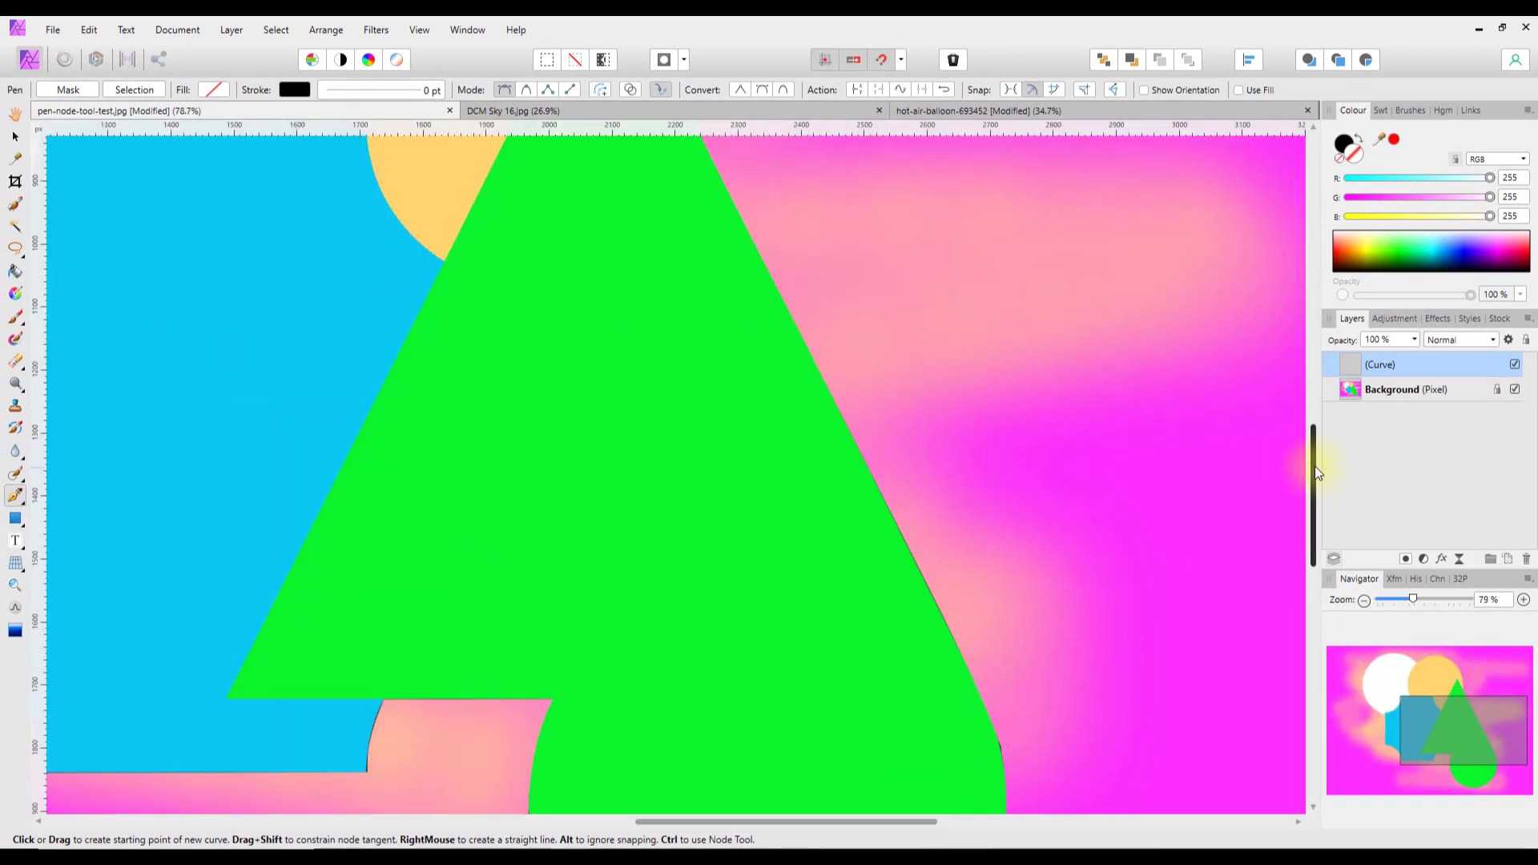
pyautogui.moveTo(1314, 473); pyautogui.dragTo(1314, 382)
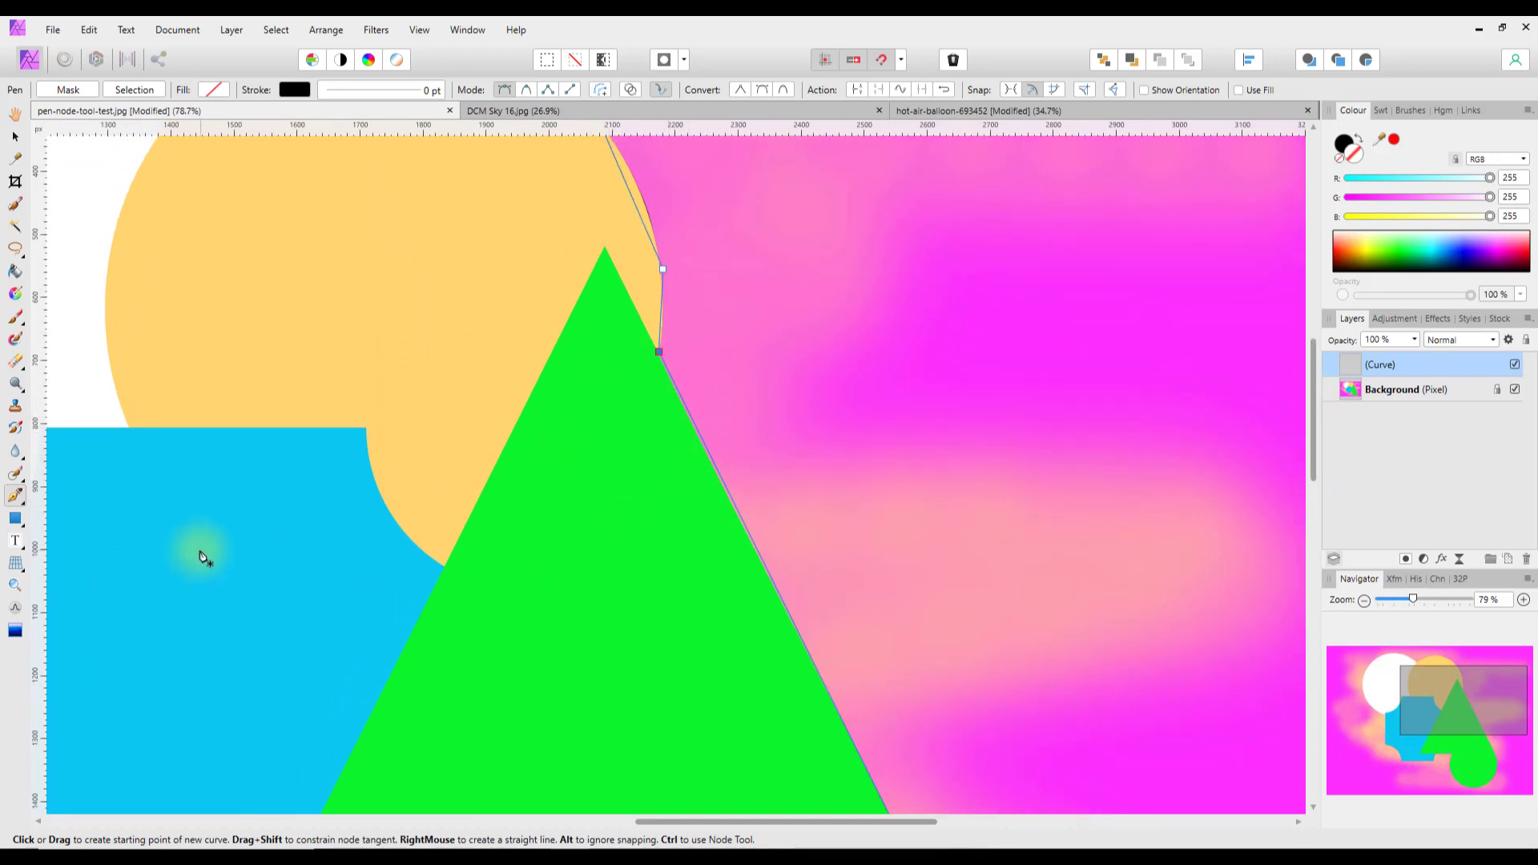
pyautogui.click(24, 508)
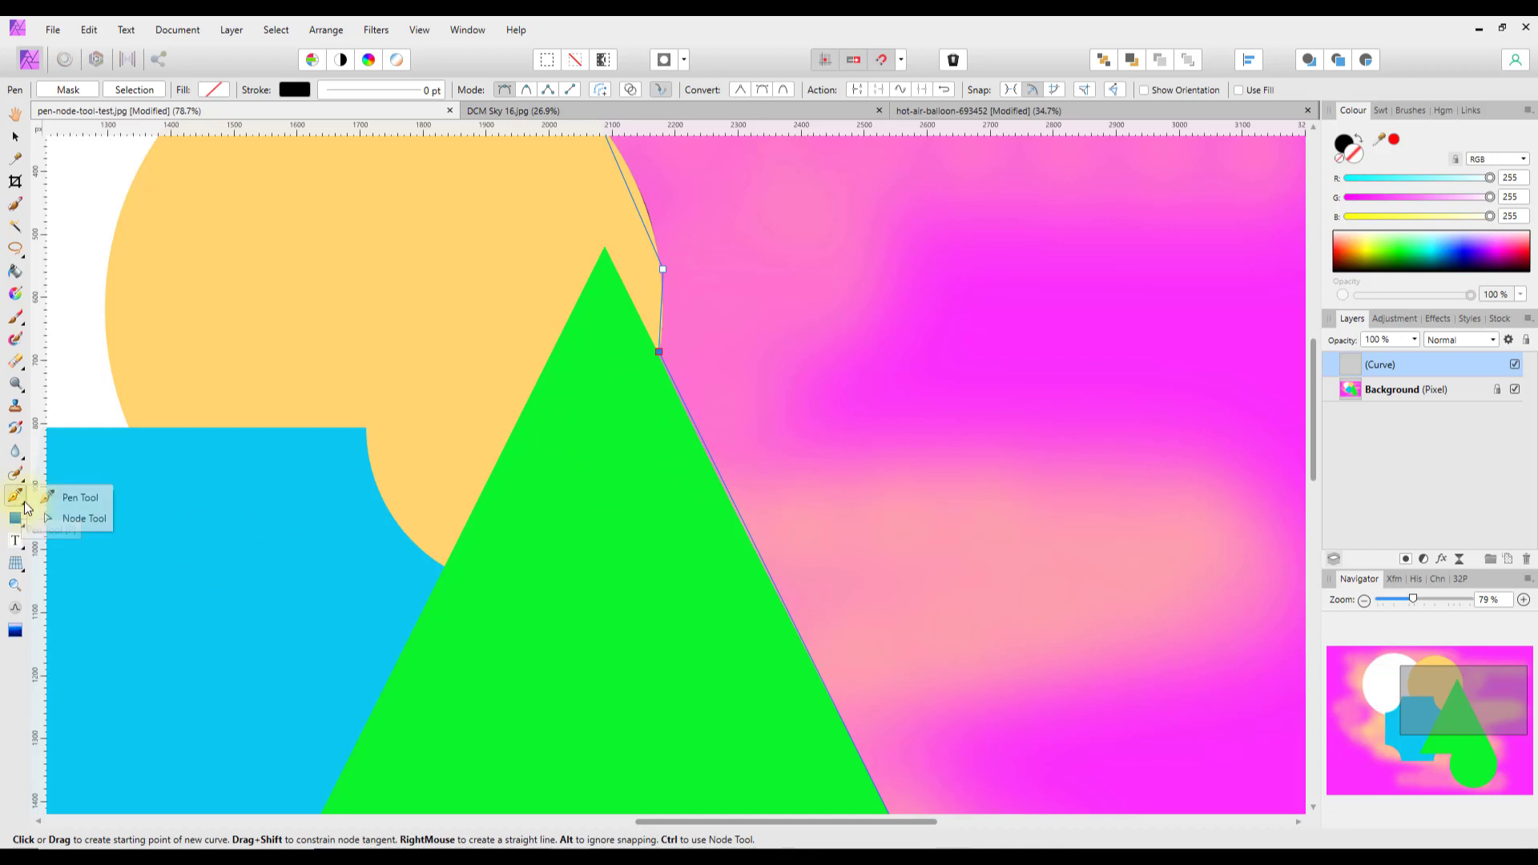
pyautogui.click(73, 520)
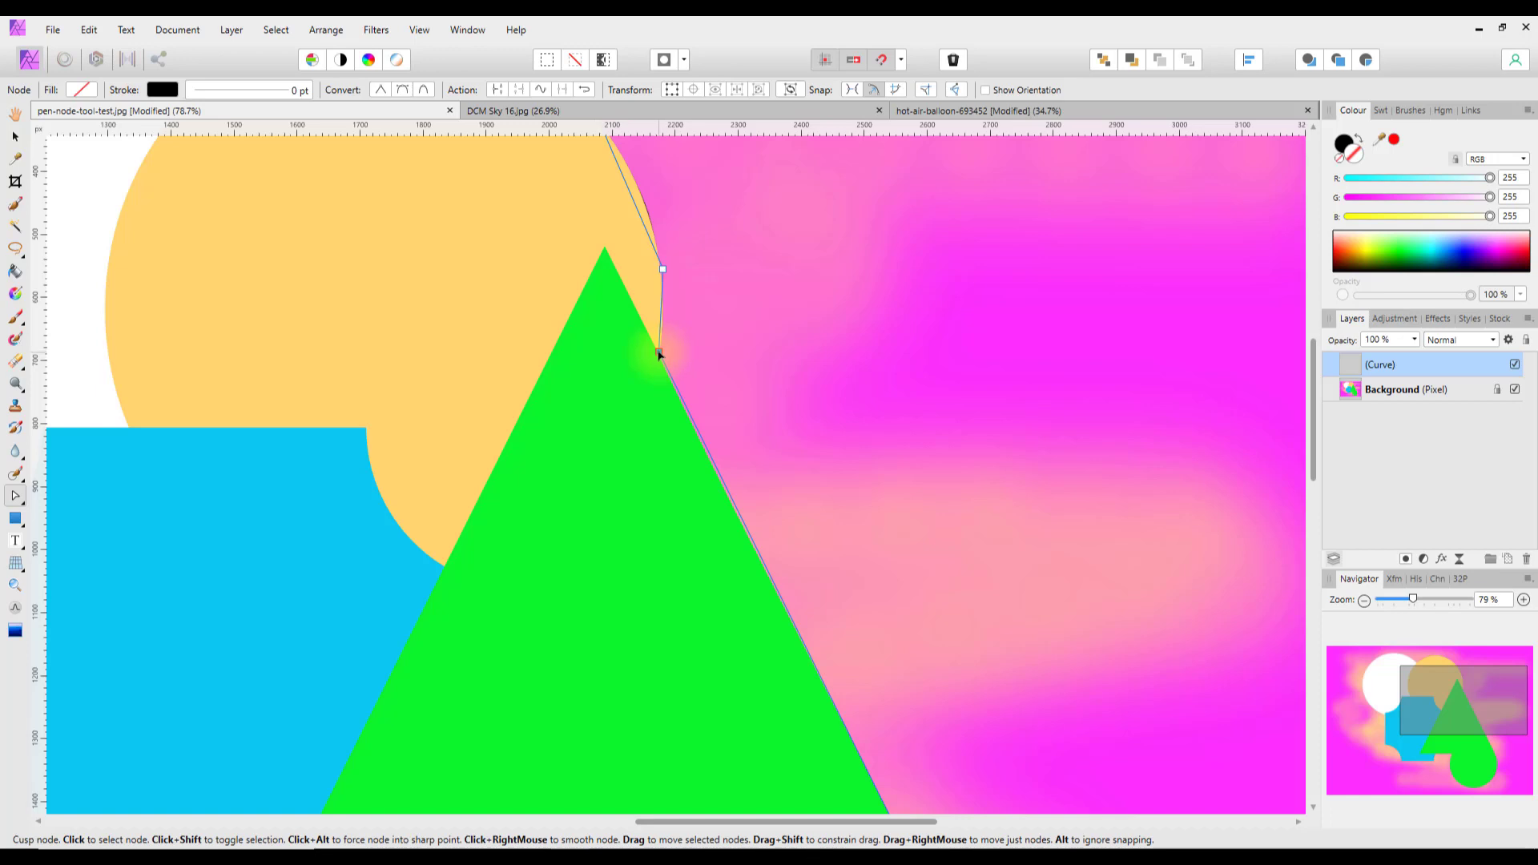
pyautogui.moveTo(659, 356); pyautogui.dragTo(657, 359)
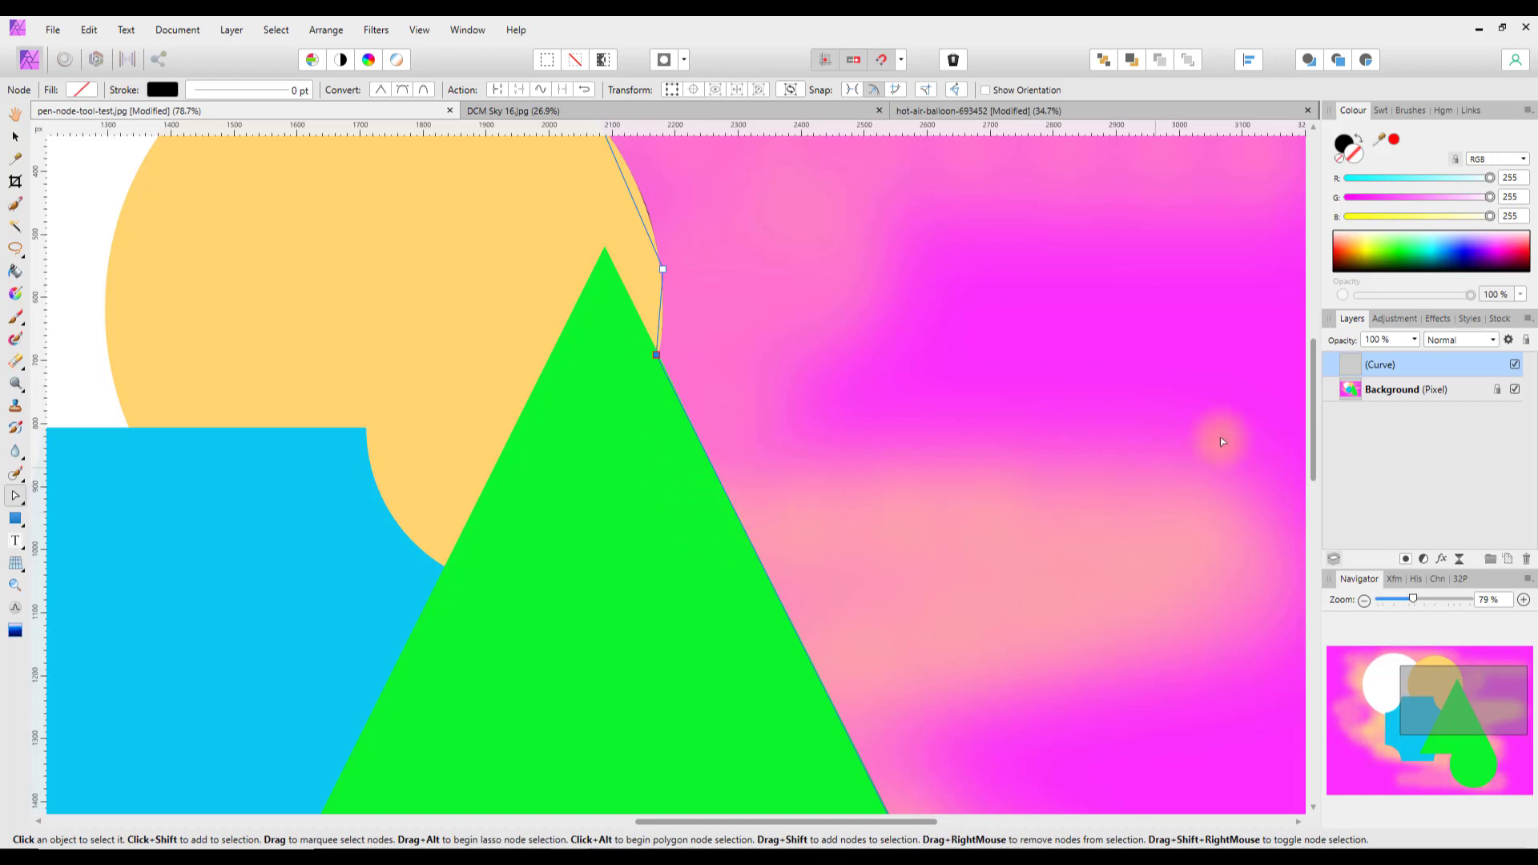
# Step: Adjust the node where the green triangle meets the green circle and pull the segment above it onto the triangle's right edge
pyautogui.moveTo(1315, 383); pyautogui.dragTo(1323, 468)
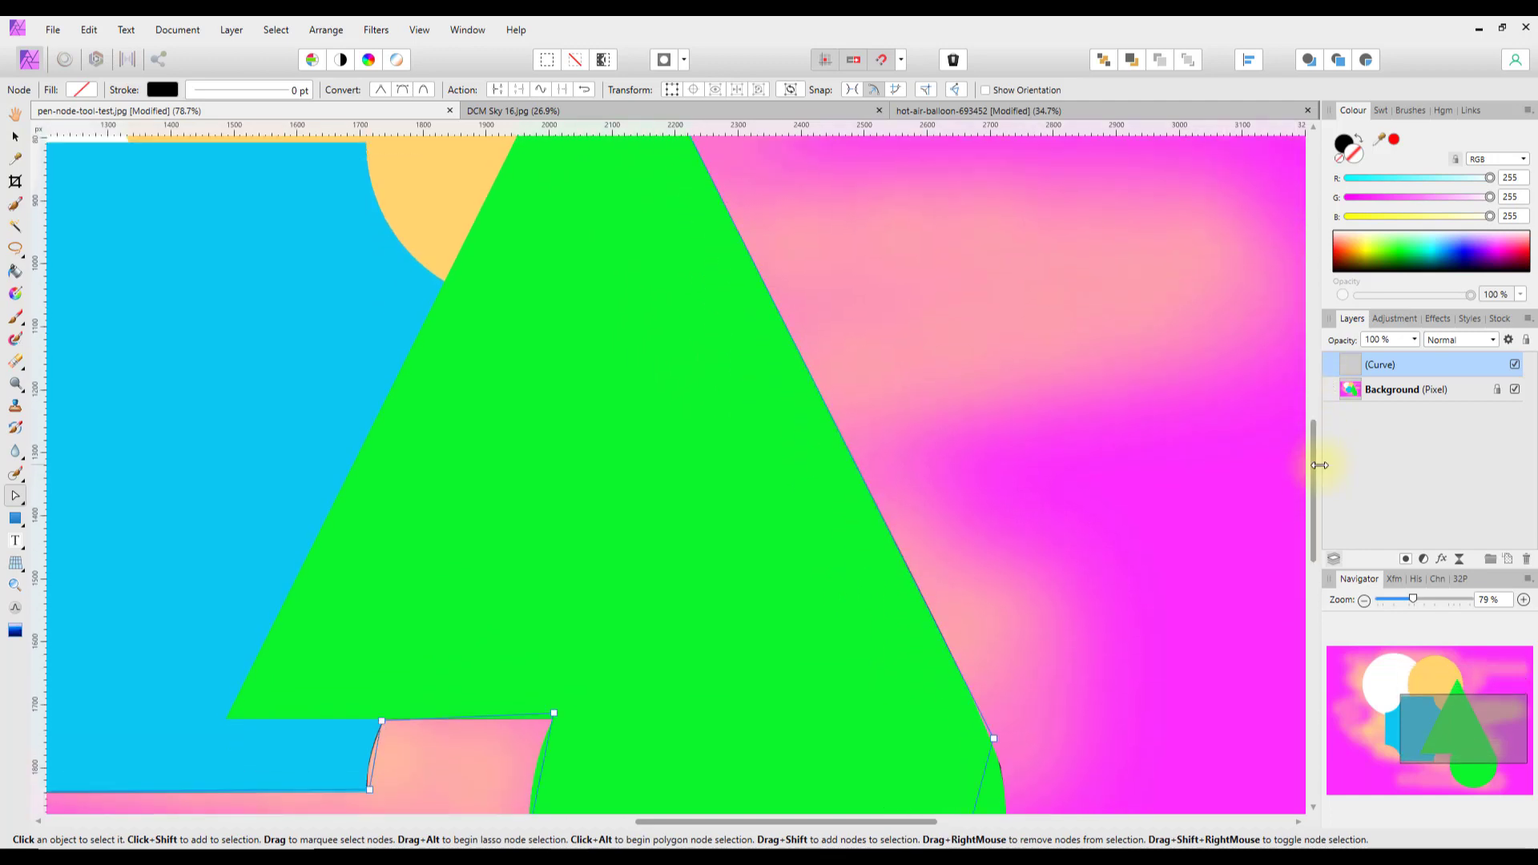
pyautogui.click(992, 743)
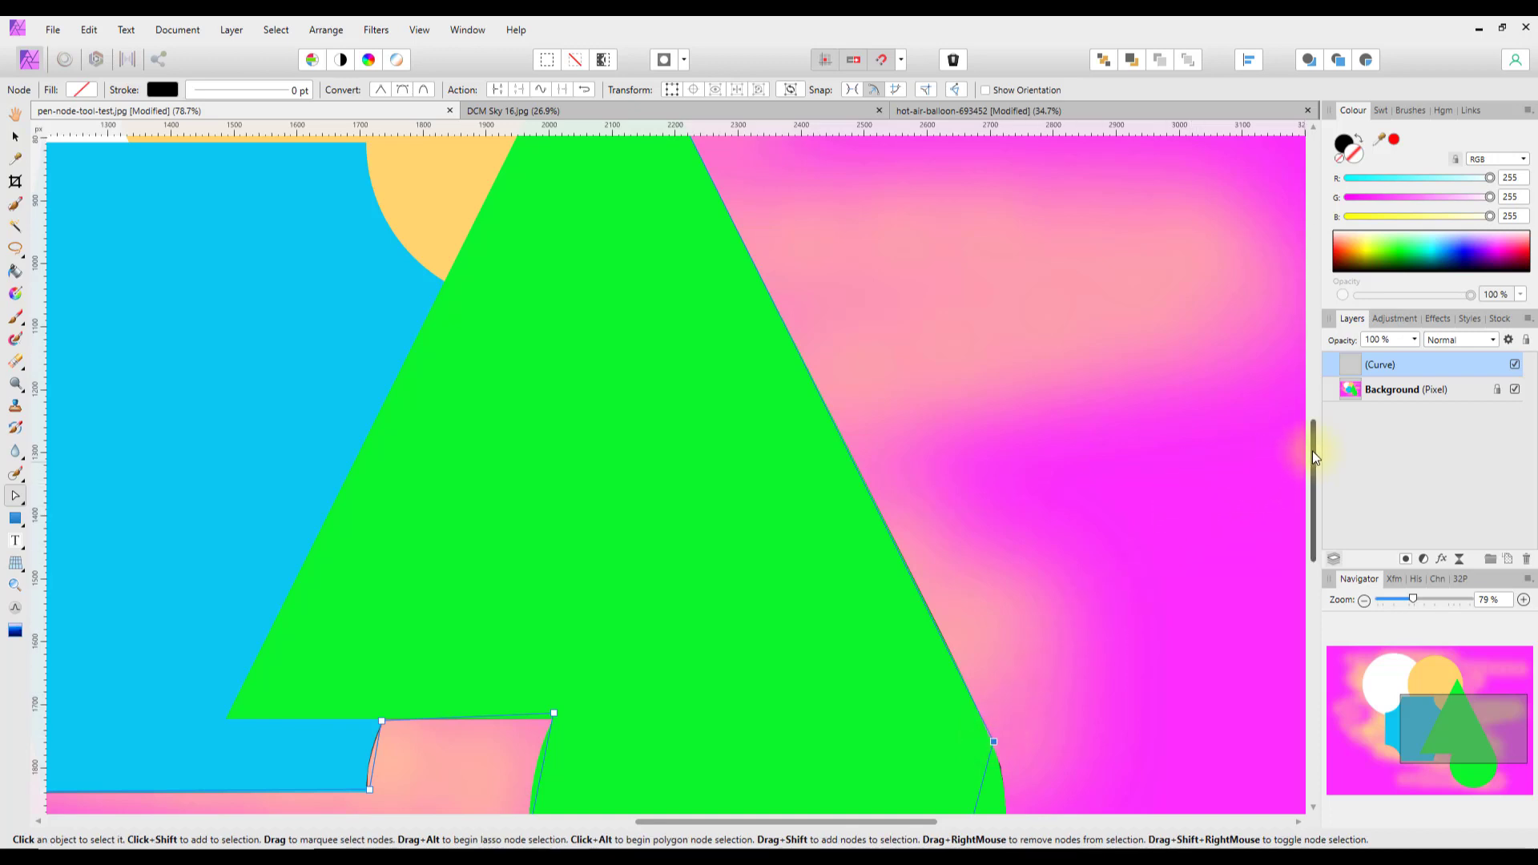
pyautogui.moveTo(1312, 450); pyautogui.dragTo(1314, 412)
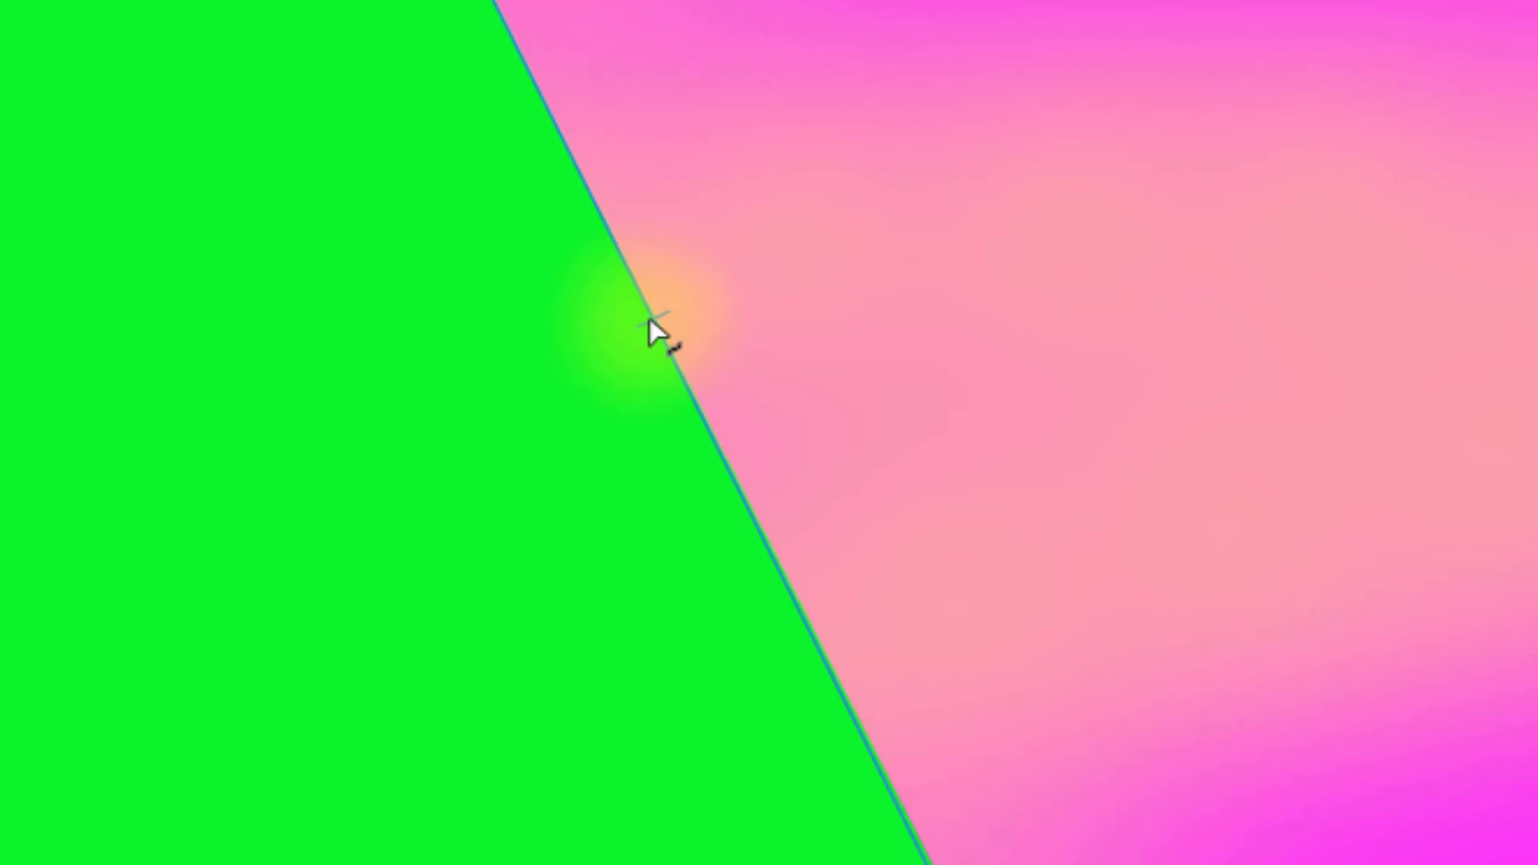
pyautogui.click(651, 319)
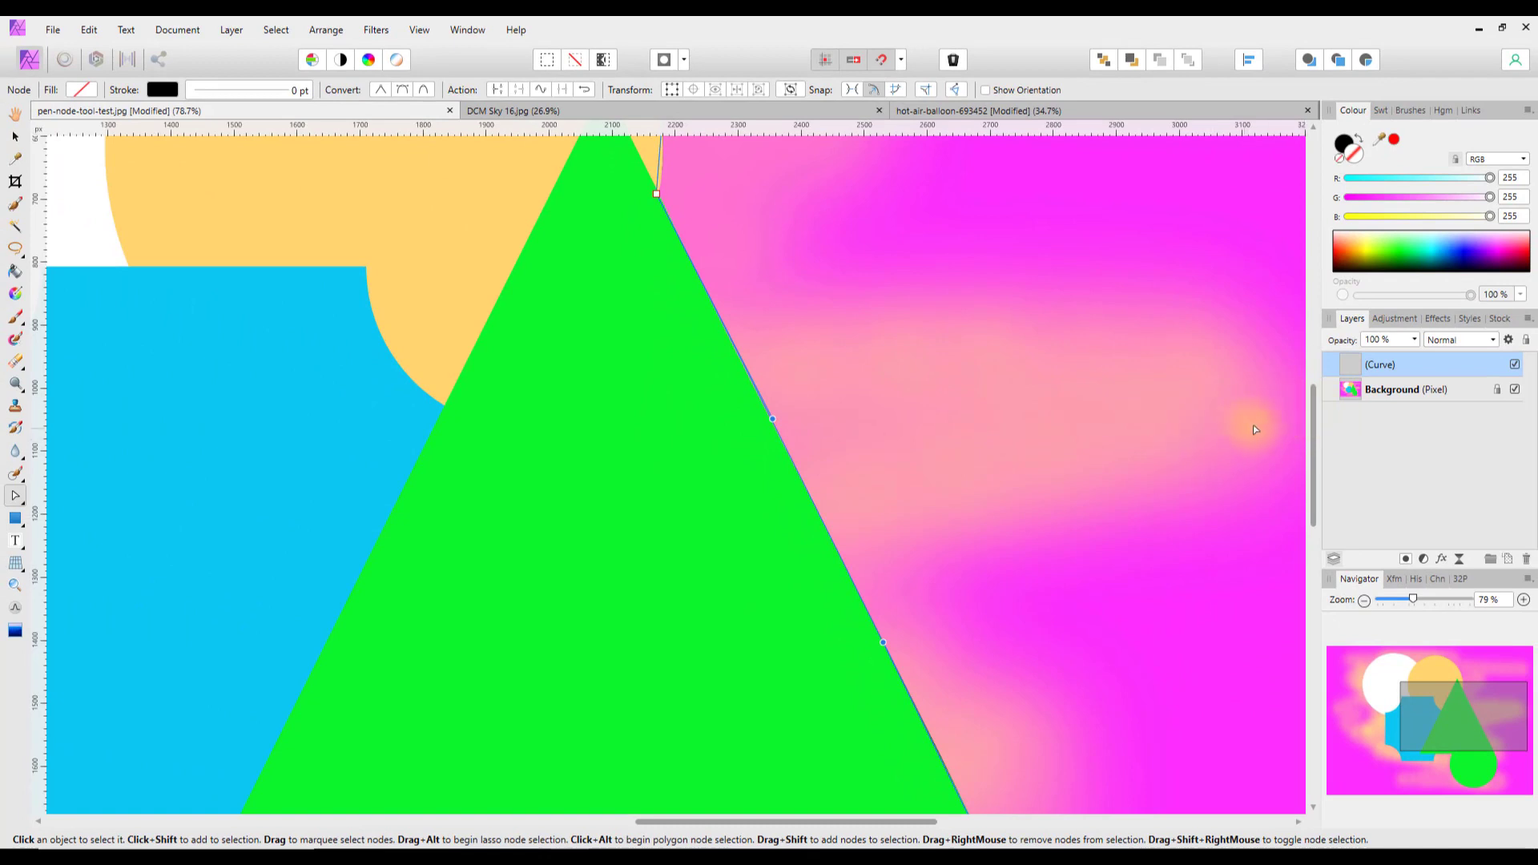
# Step: Bend the segment around the green circle's right side to its edge, fine-tuning its lower node and curve handle
pyautogui.moveTo(1314, 409); pyautogui.dragTo(1320, 473)
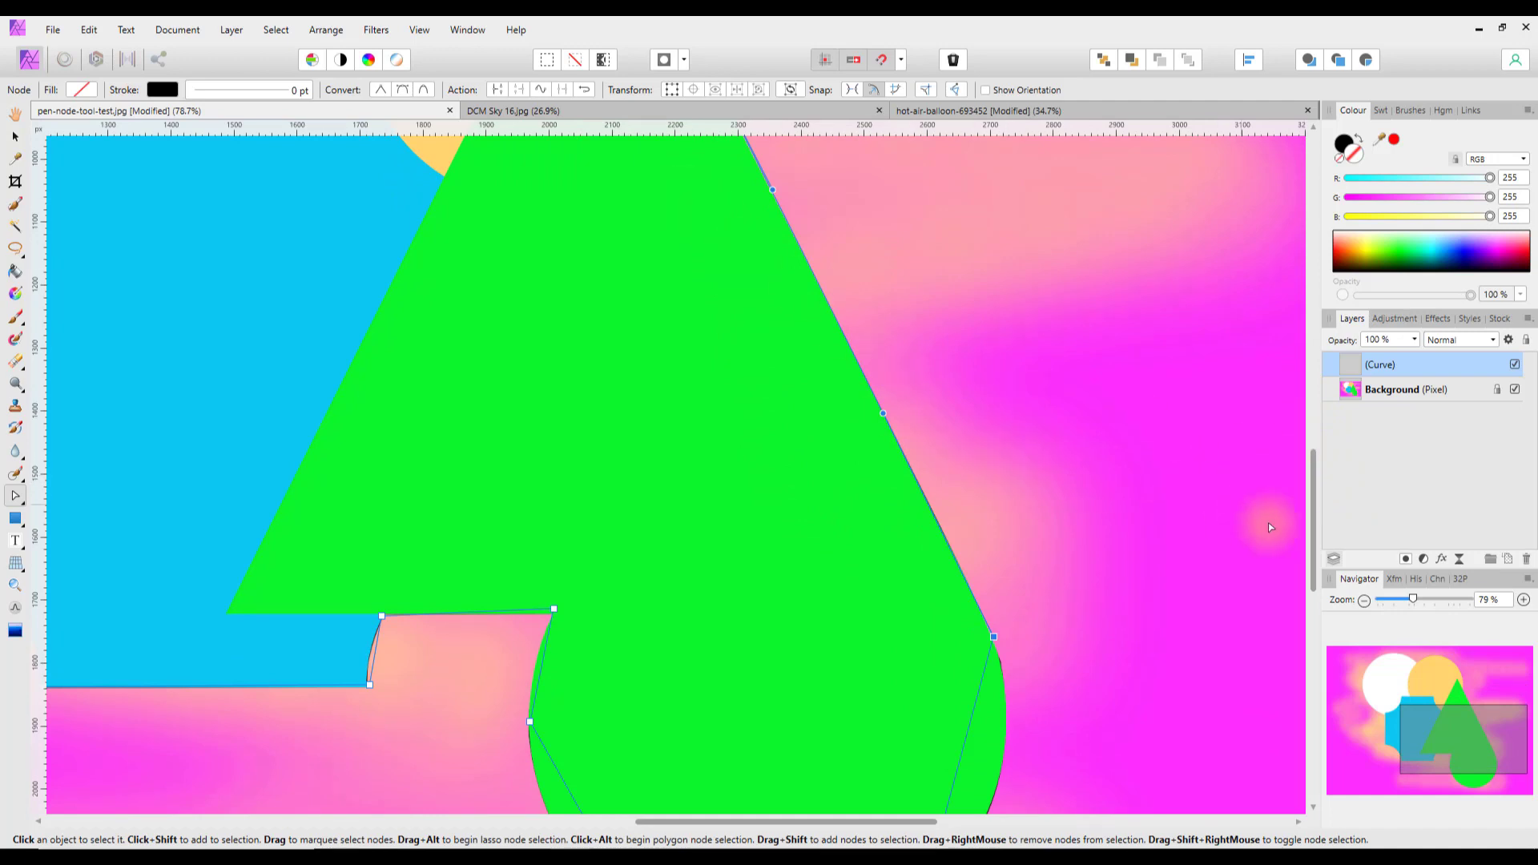
pyautogui.moveTo(1309, 486); pyautogui.dragTo(1309, 592)
pyautogui.click(888, 463)
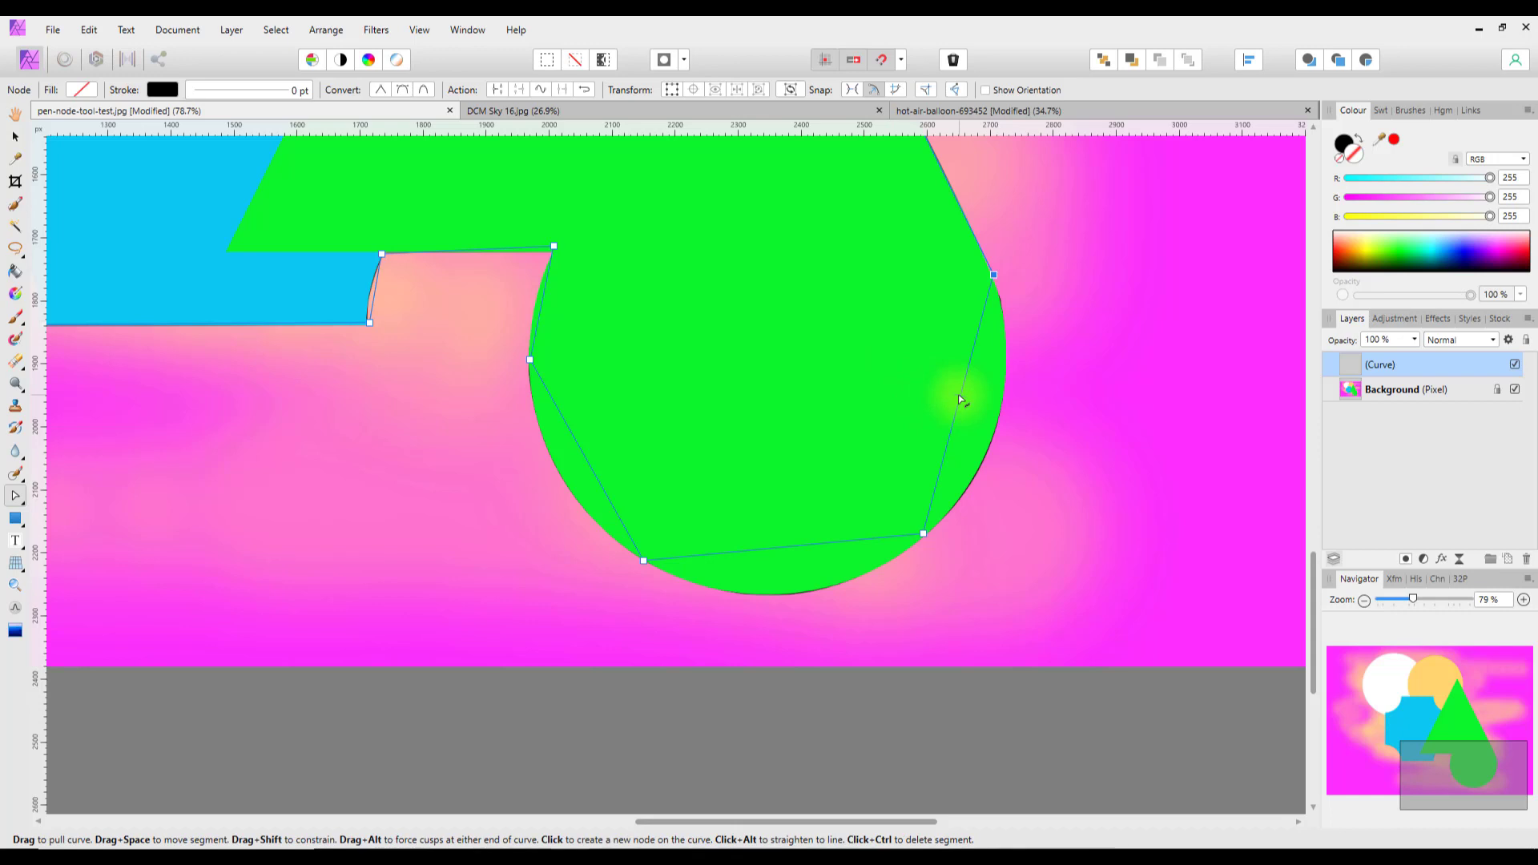
pyautogui.moveTo(961, 399); pyautogui.dragTo(998, 421)
pyautogui.moveTo(492, 412); pyautogui.dragTo(493, 411)
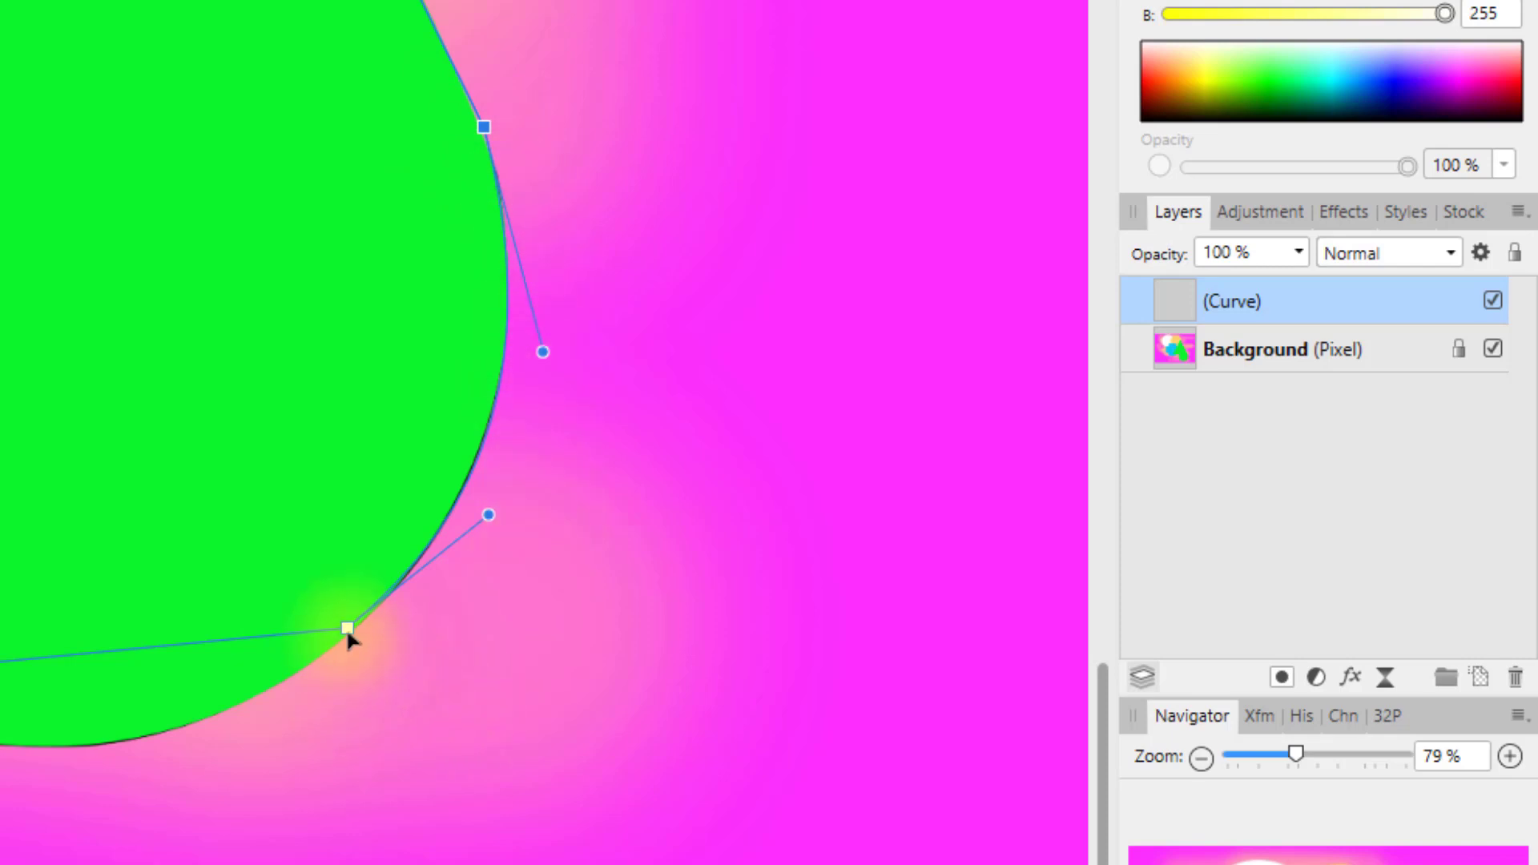
pyautogui.moveTo(349, 631); pyautogui.dragTo(354, 632)
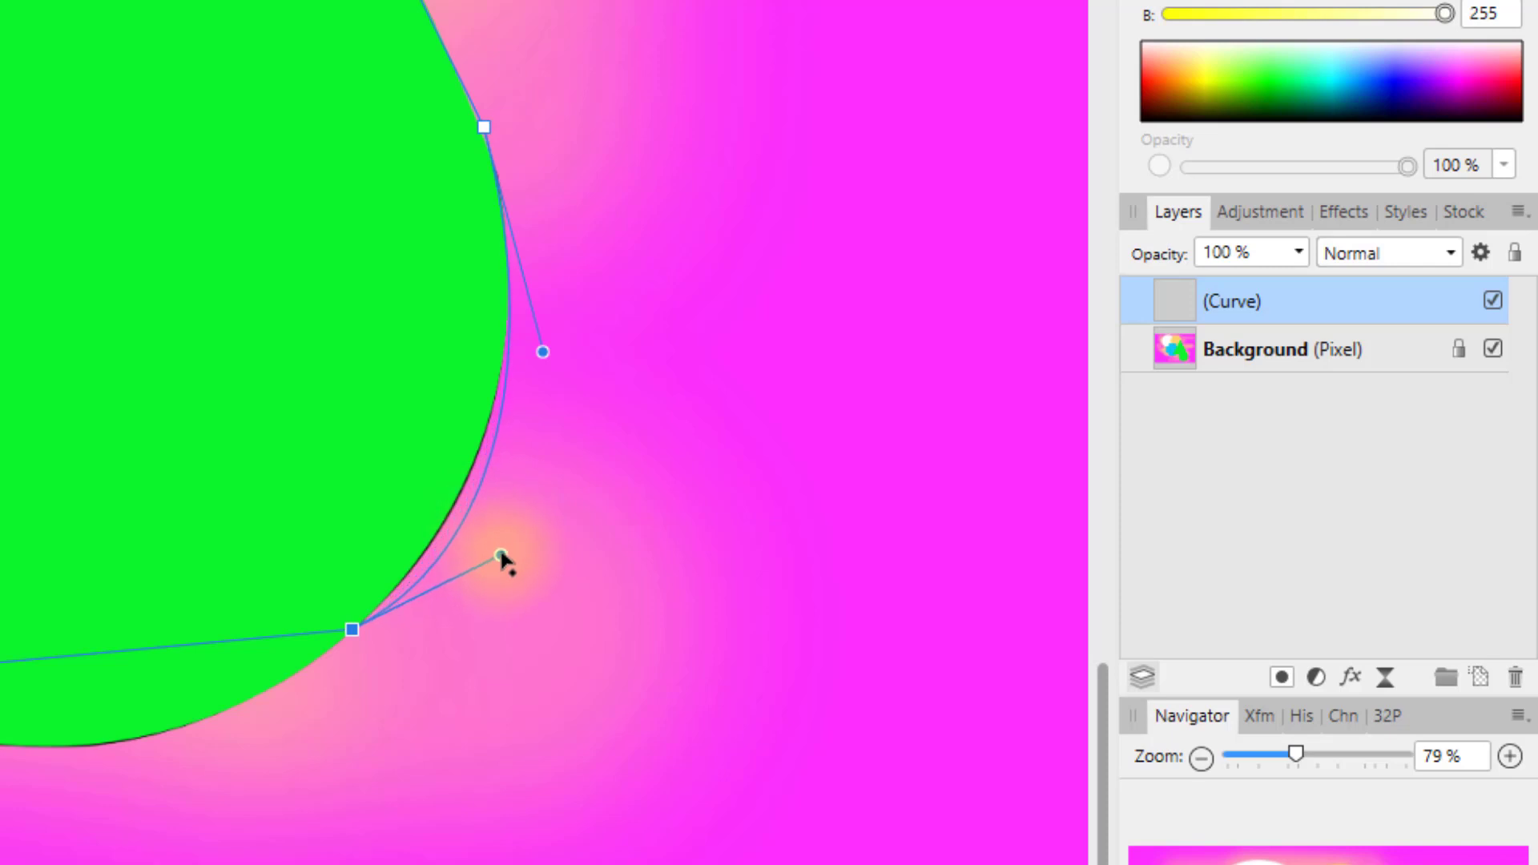
pyautogui.moveTo(495, 518); pyautogui.dragTo(488, 513)
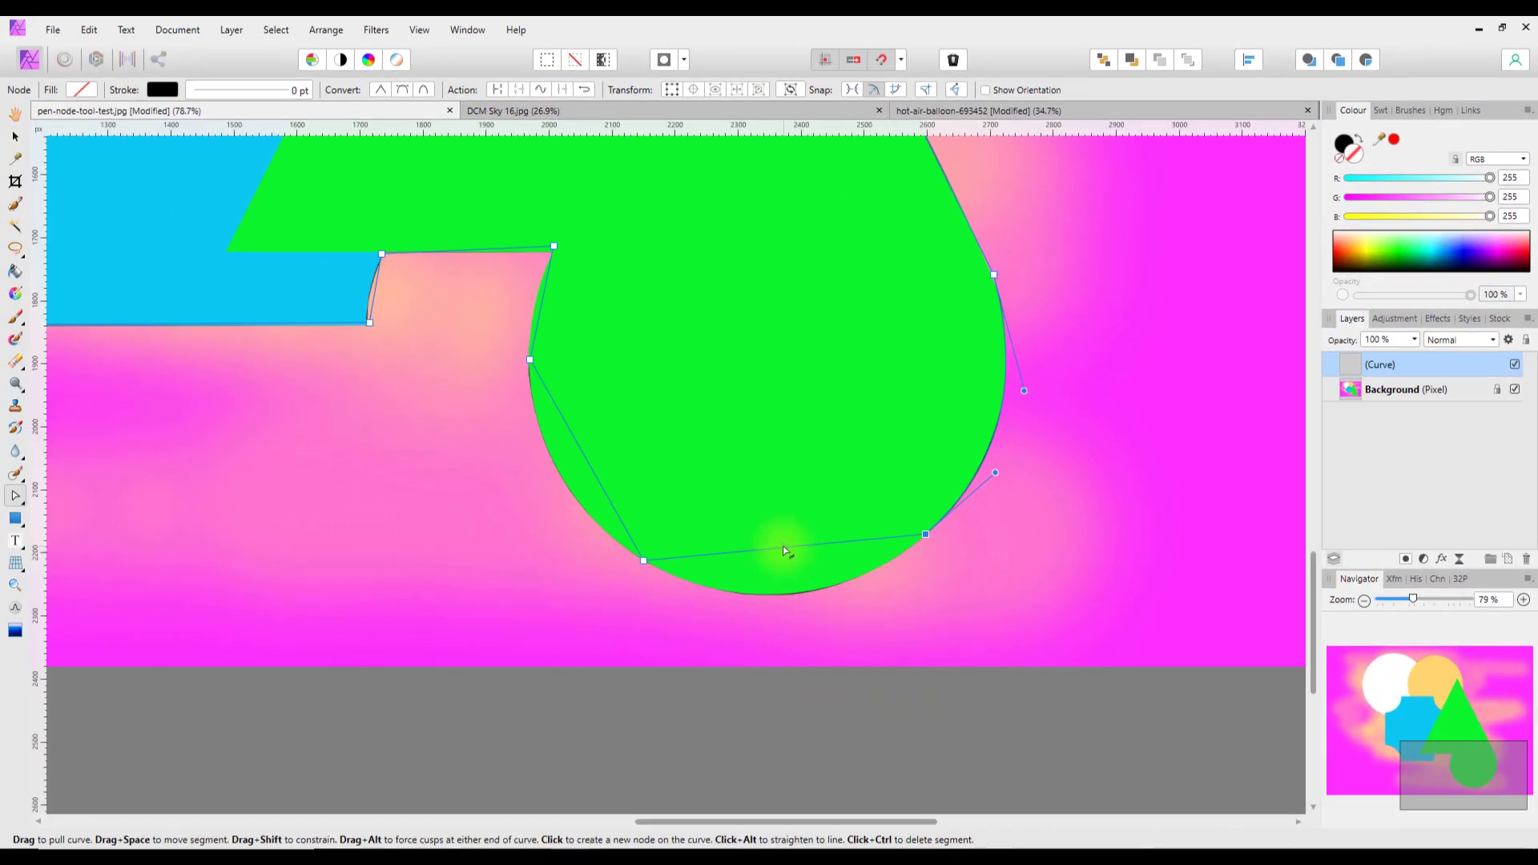
# Step: Curve the segments along the green circle's bottom and left edges, aligning the left-side node and the corner node at the triangle's base
pyautogui.moveTo(783, 549); pyautogui.dragTo(789, 593)
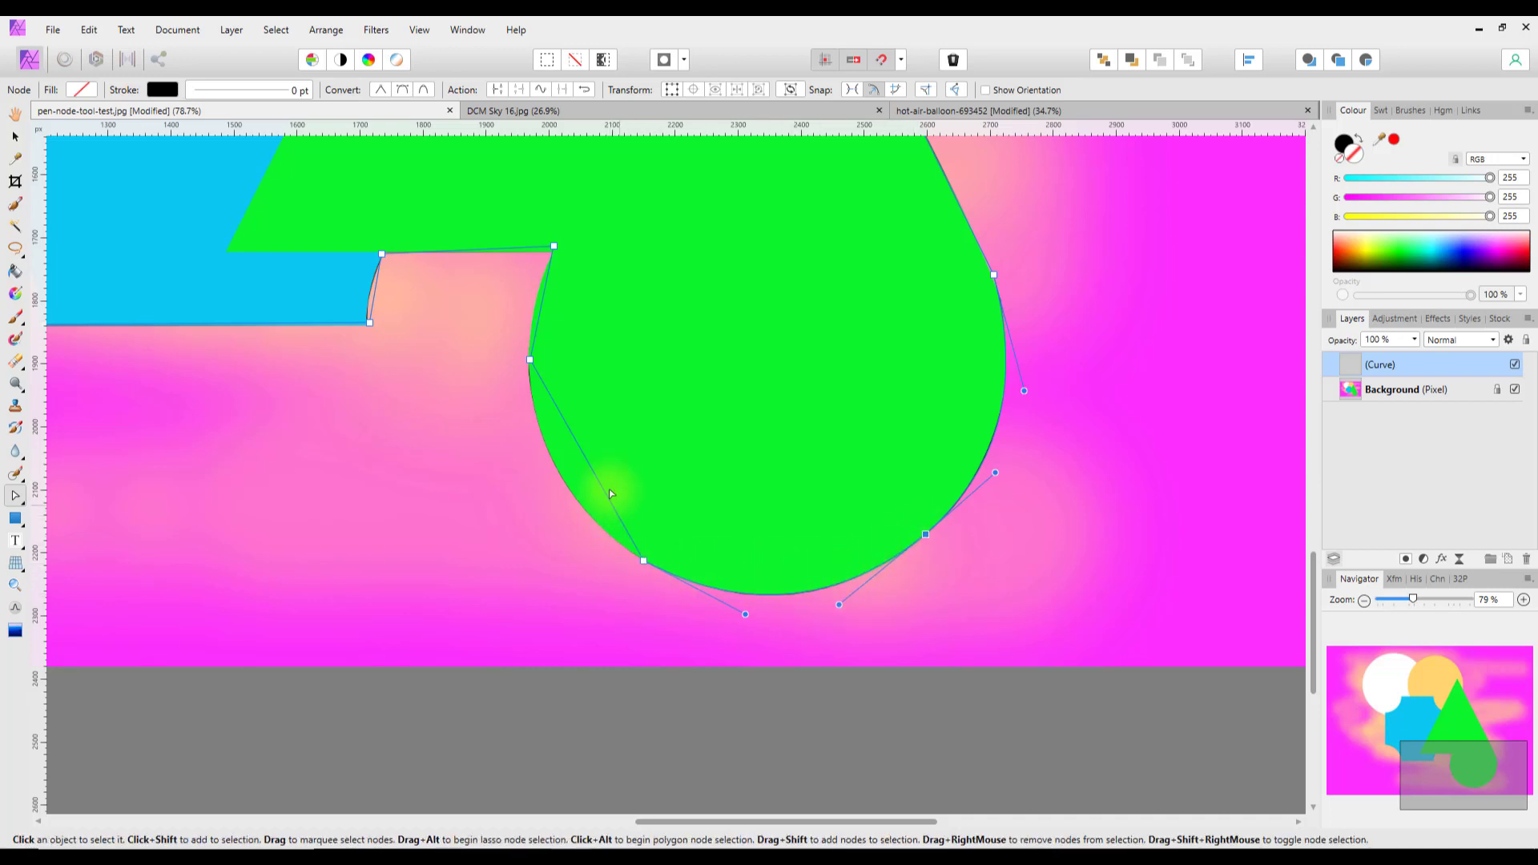
pyautogui.moveTo(591, 464); pyautogui.dragTo(562, 478)
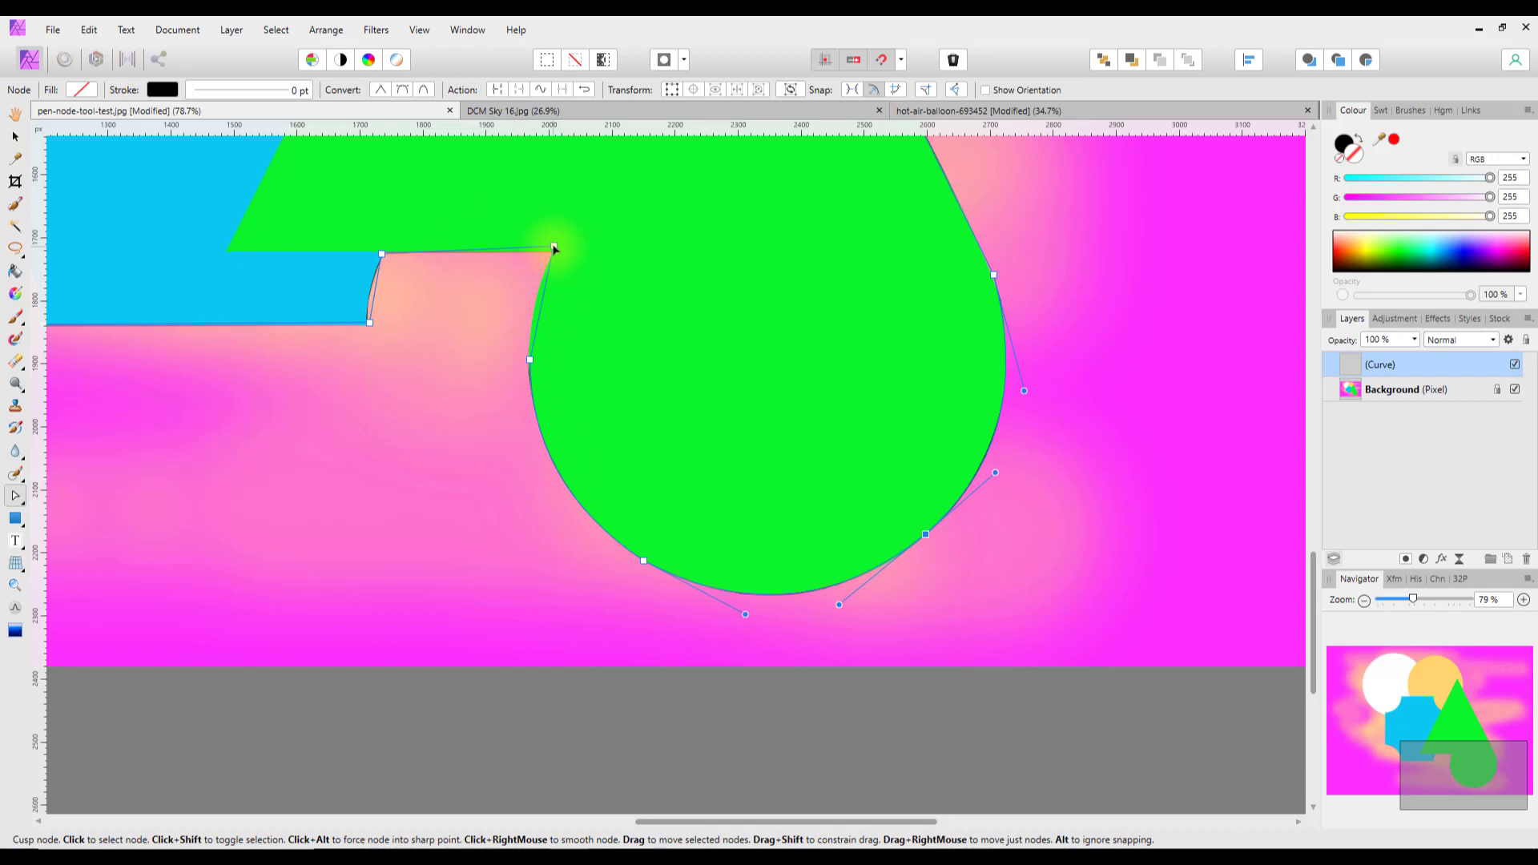
pyautogui.moveTo(553, 253); pyautogui.dragTo(552, 257)
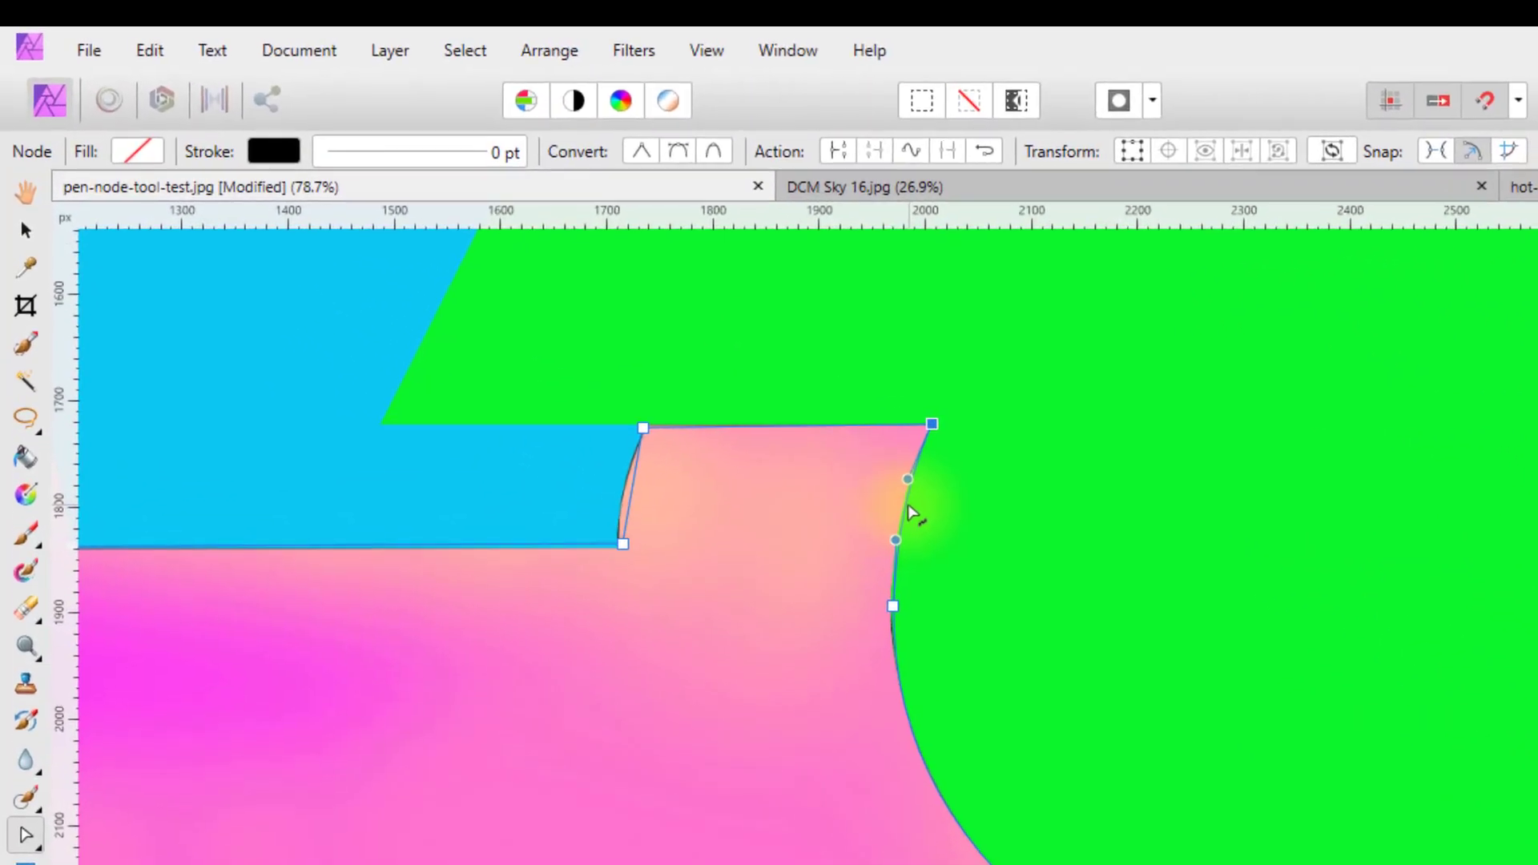
pyautogui.moveTo(907, 505); pyautogui.dragTo(910, 511)
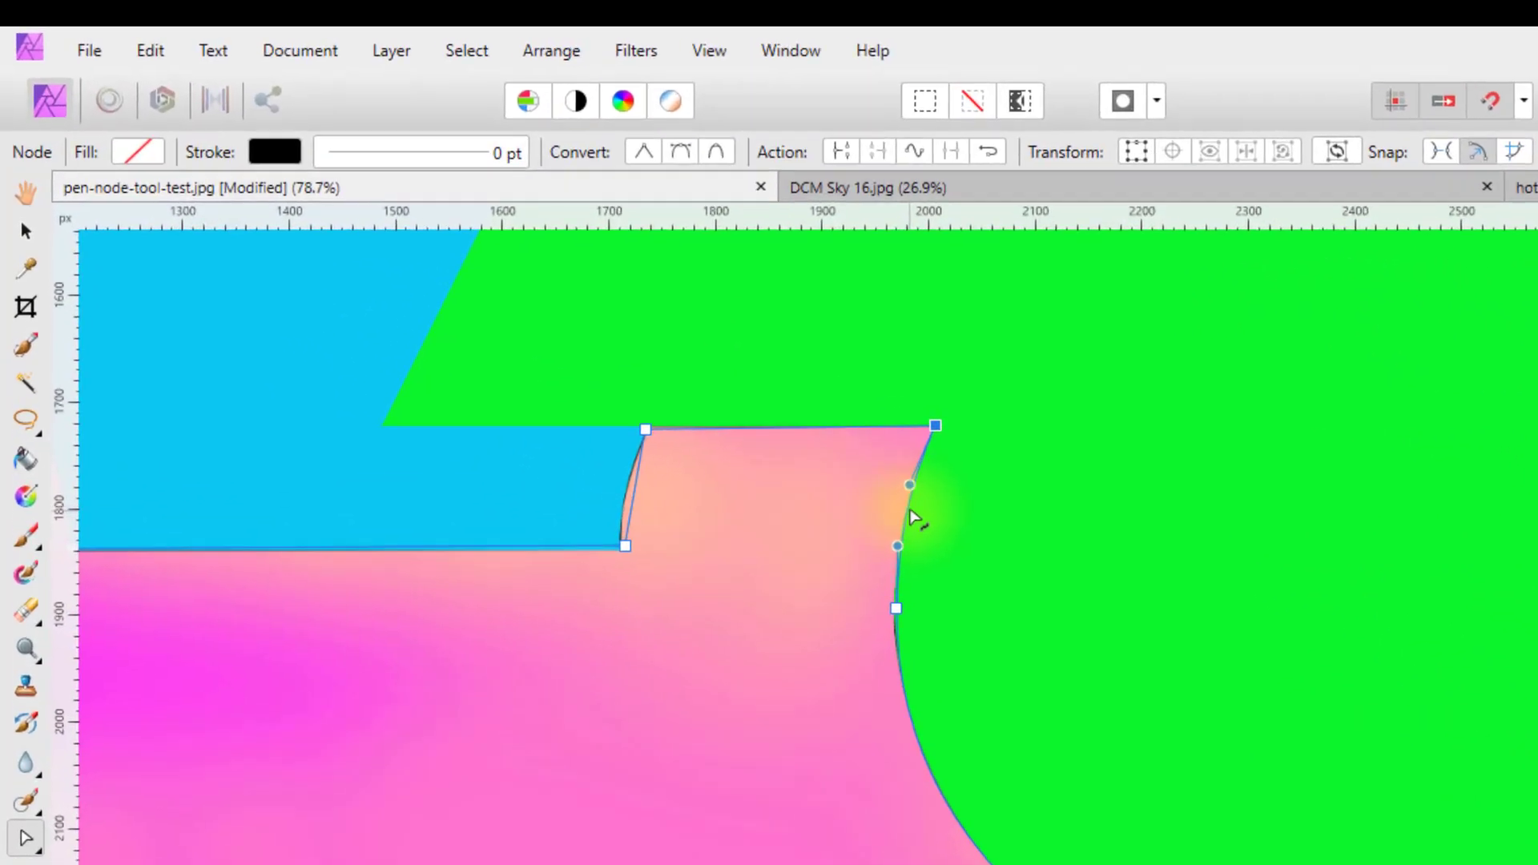
pyautogui.click(895, 609)
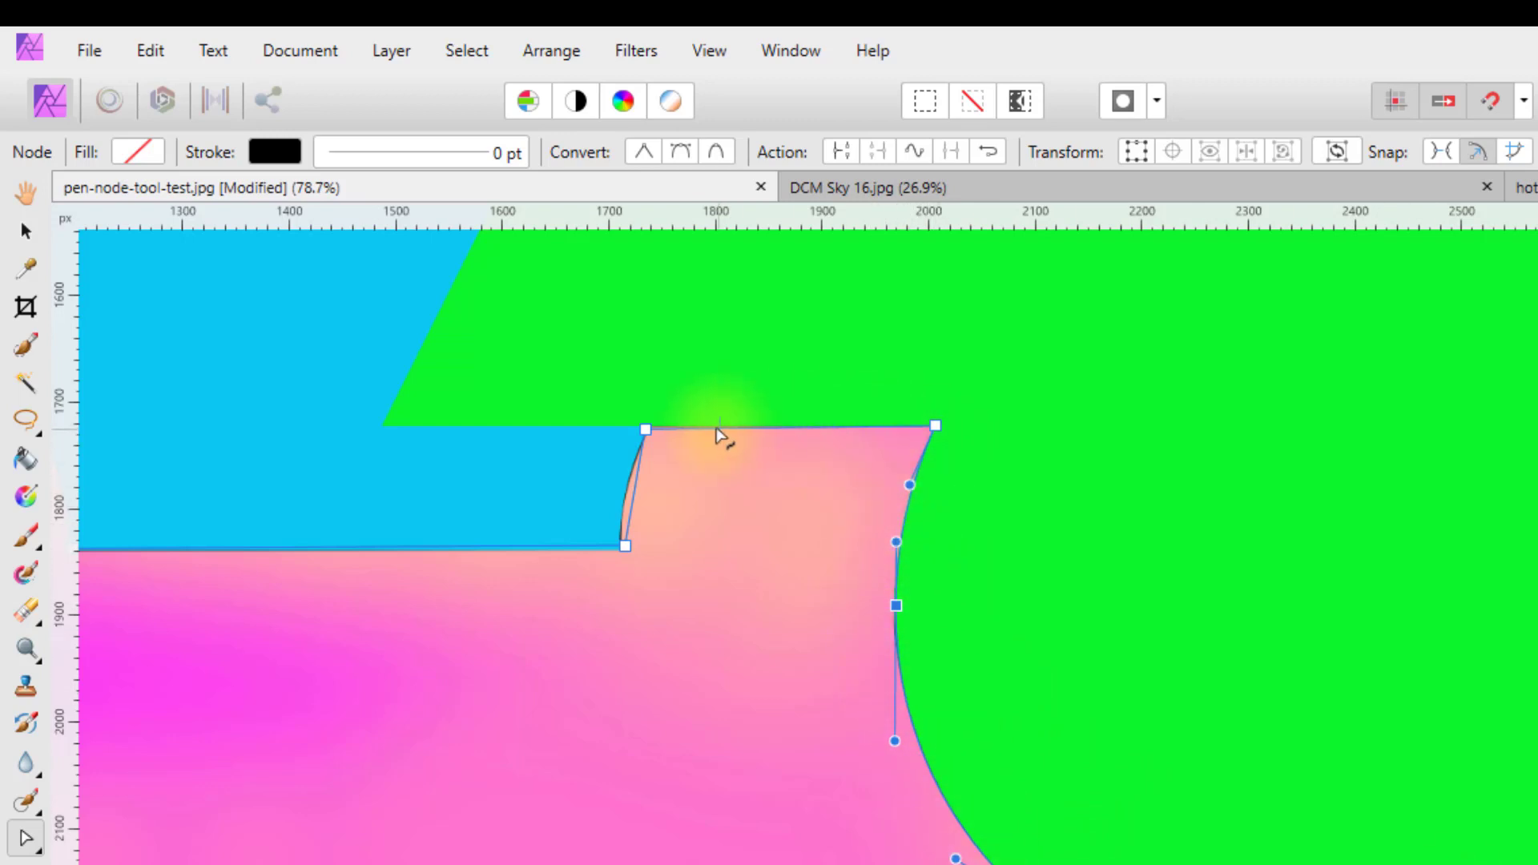
# Step: Align the two nodes at the blue shape's lower-right notch with its corners and curve the segment between them along the edge
pyautogui.click(646, 427)
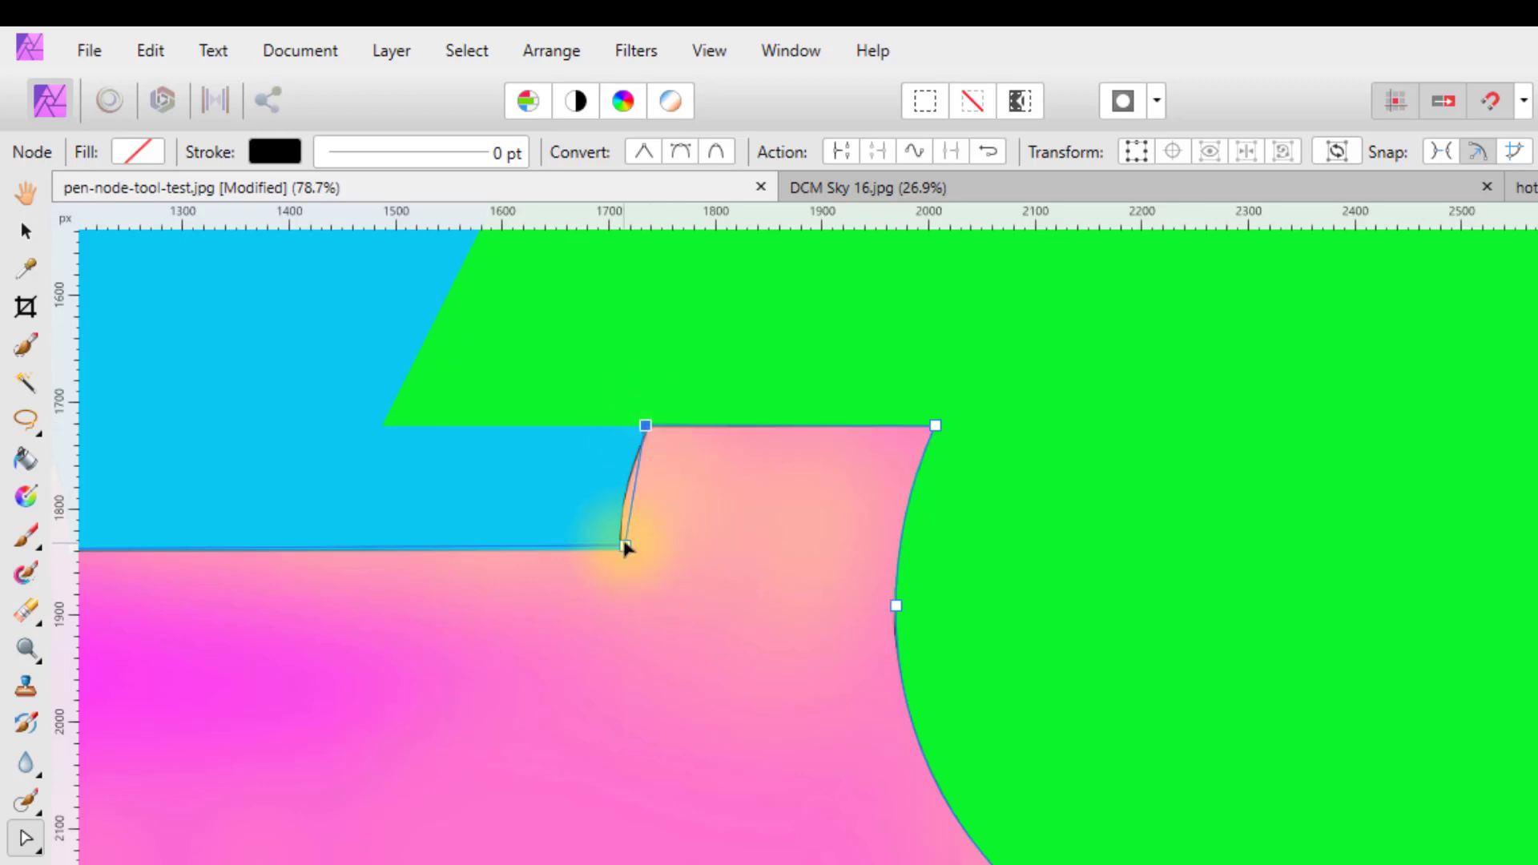
pyautogui.moveTo(625, 548); pyautogui.dragTo(622, 551)
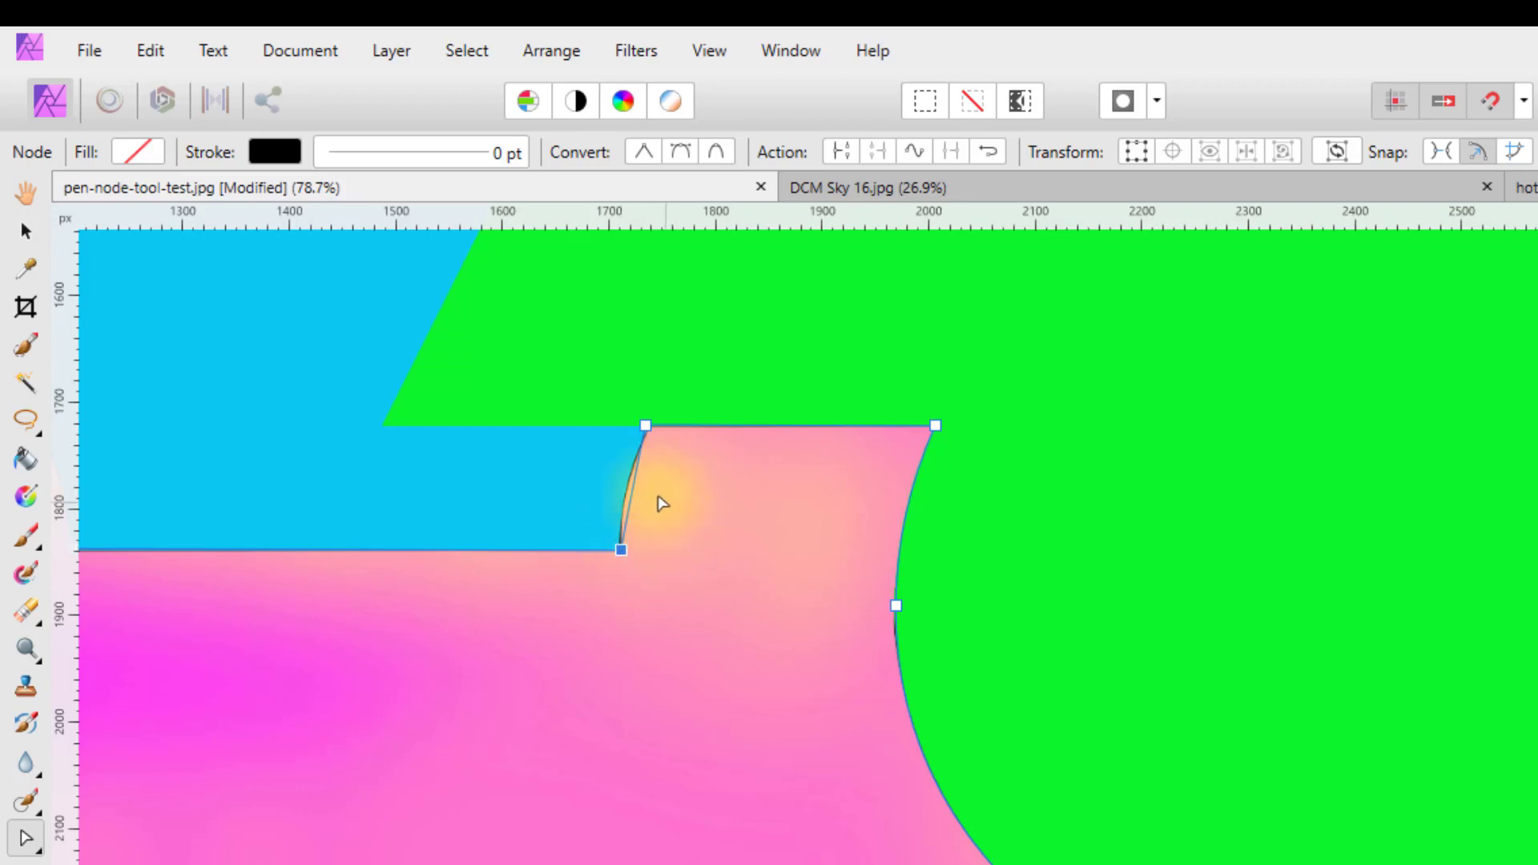
pyautogui.moveTo(635, 498); pyautogui.dragTo(630, 499)
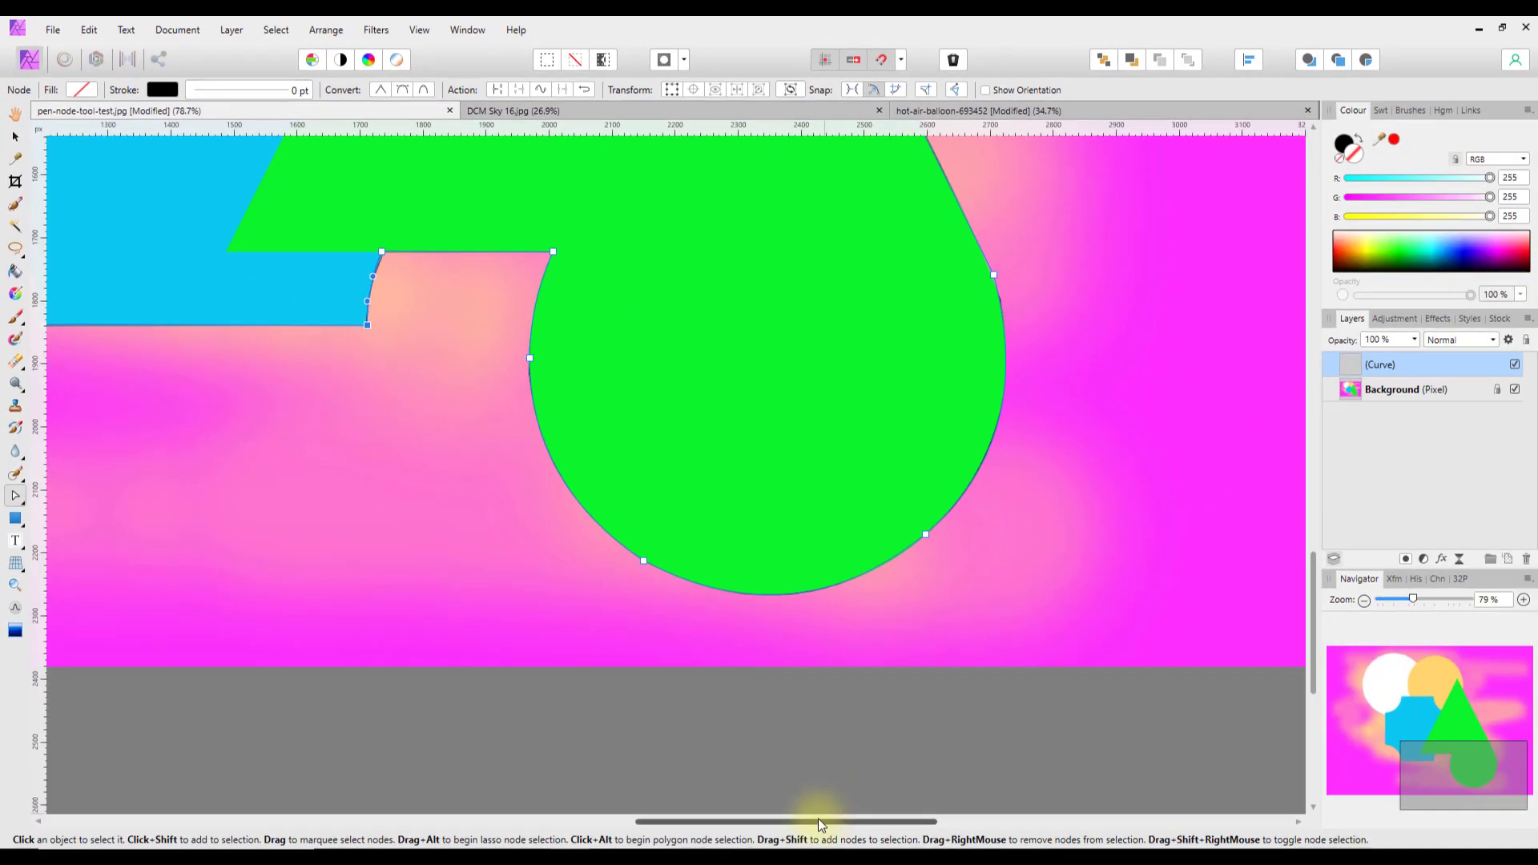
# Step: Curve the segment into the blue shape's lower-left notch, moving its upper node to the corner and fine-tuning both handles
pyautogui.moveTo(819, 818); pyautogui.dragTo(650, 810)
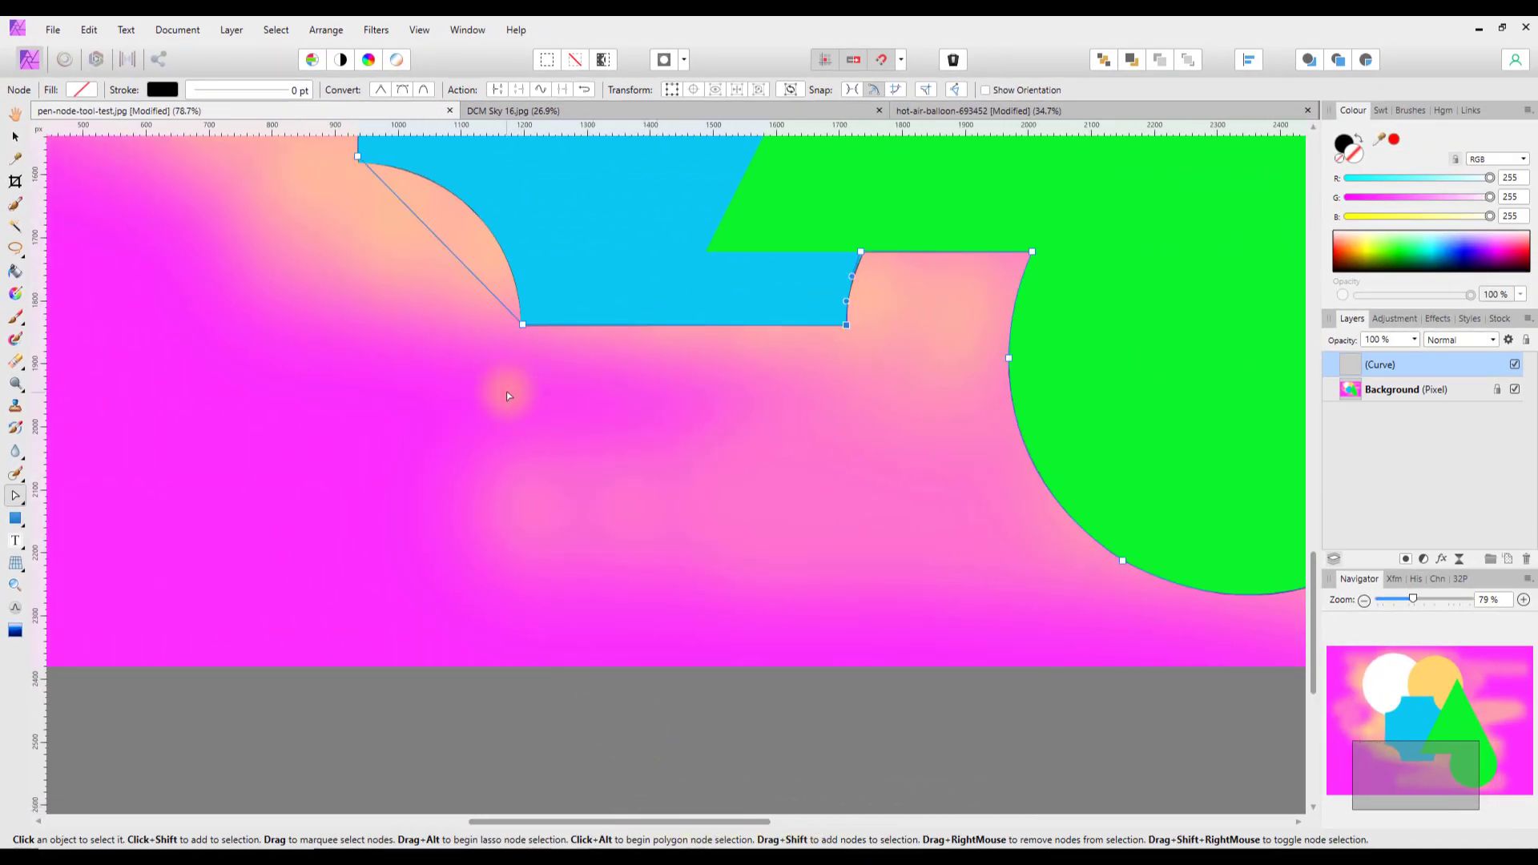
pyautogui.moveTo(1314, 579); pyautogui.dragTo(1316, 479)
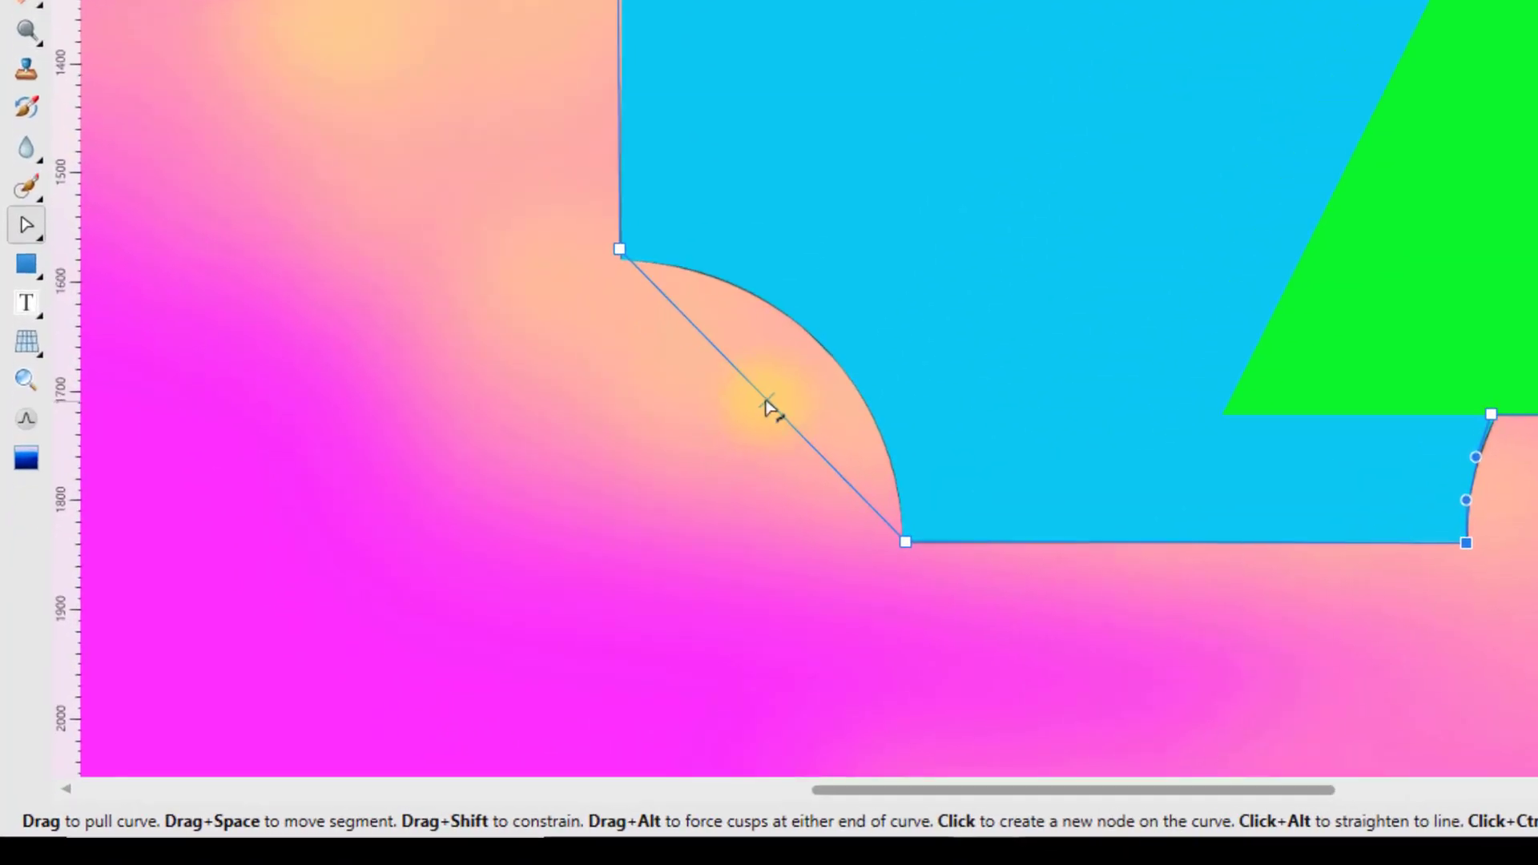
pyautogui.moveTo(770, 400); pyautogui.dragTo(826, 351)
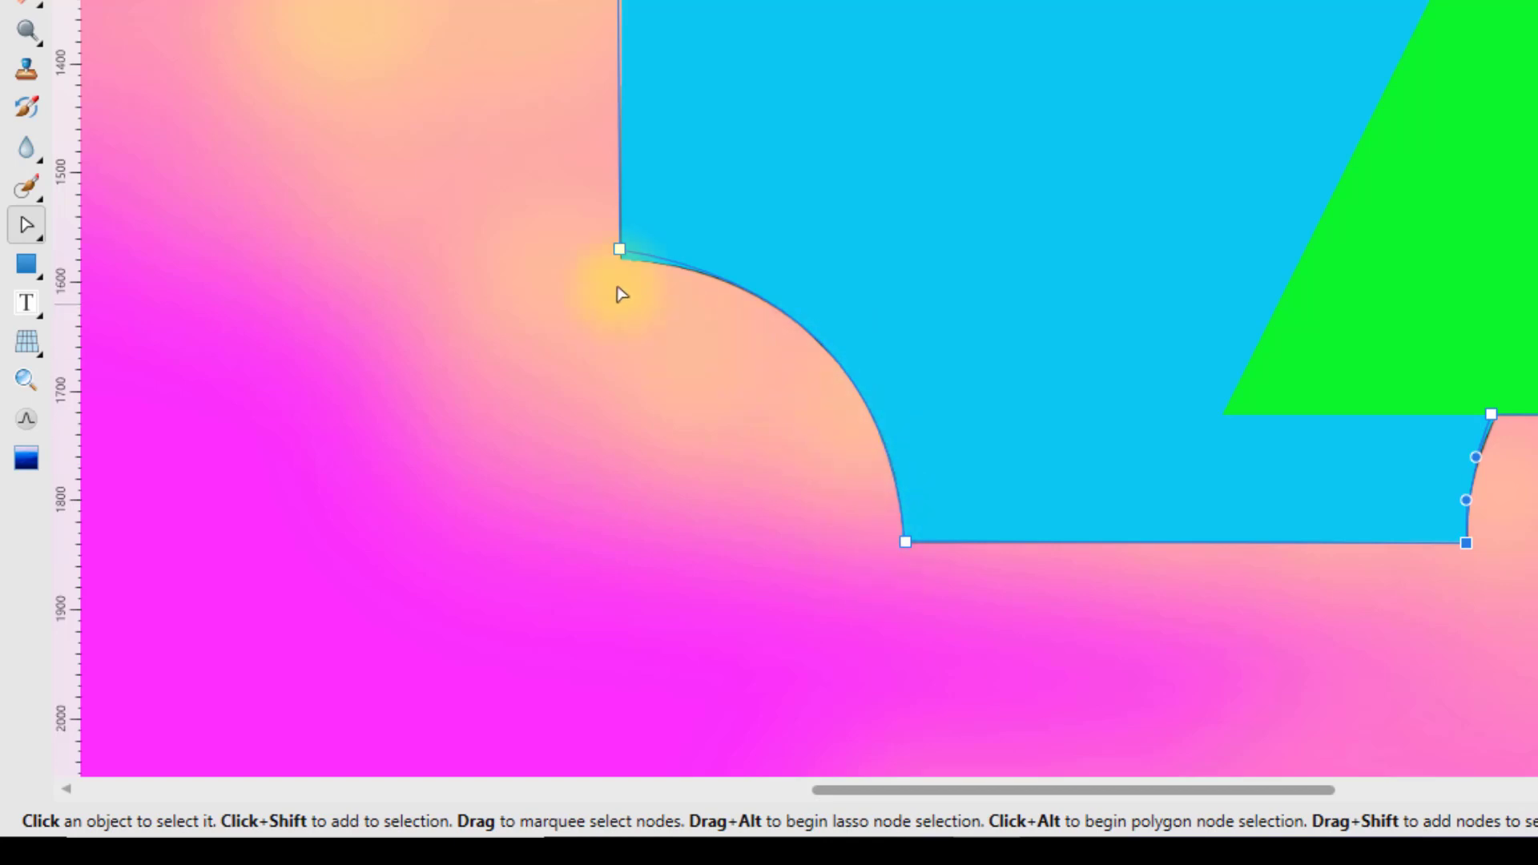
pyautogui.click(619, 258)
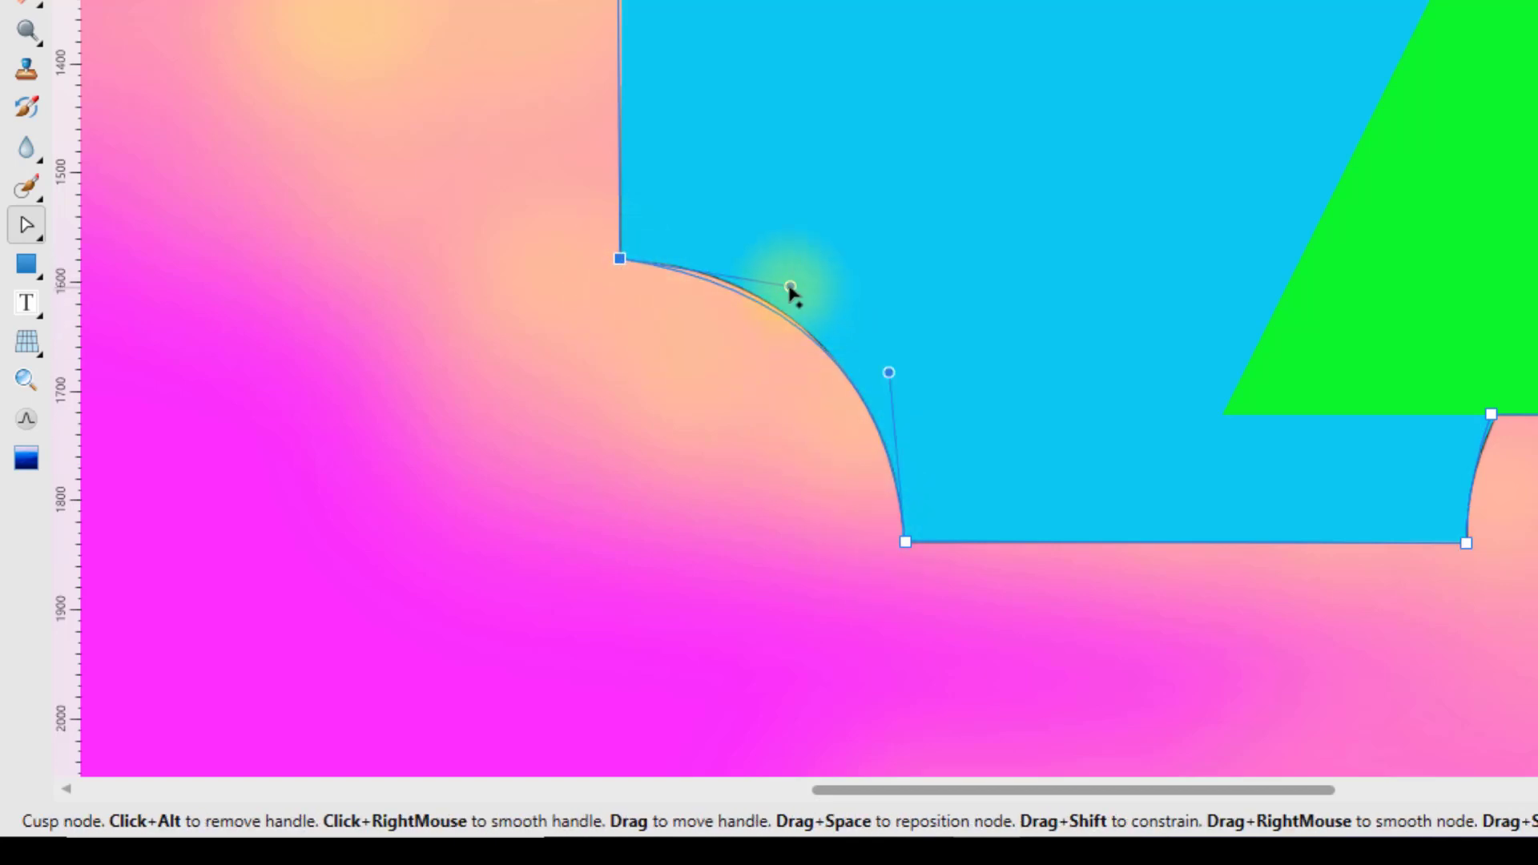
pyautogui.moveTo(790, 286); pyautogui.dragTo(776, 271)
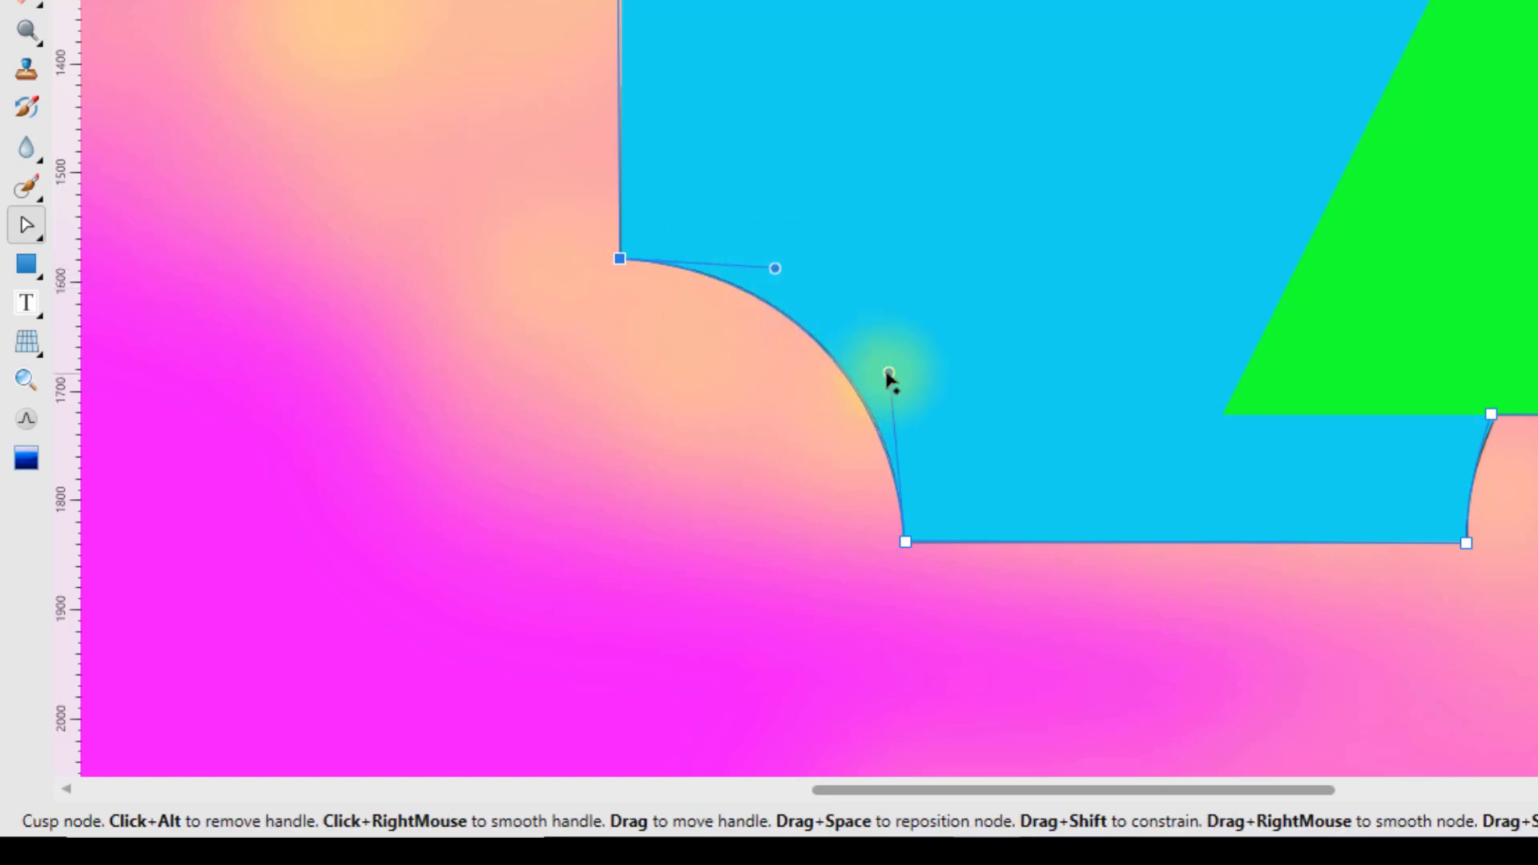
pyautogui.moveTo(887, 374)
pyautogui.mouseDown()
pyautogui.moveTo(874, 375)
pyautogui.moveTo(889, 370)
pyautogui.mouseUp()
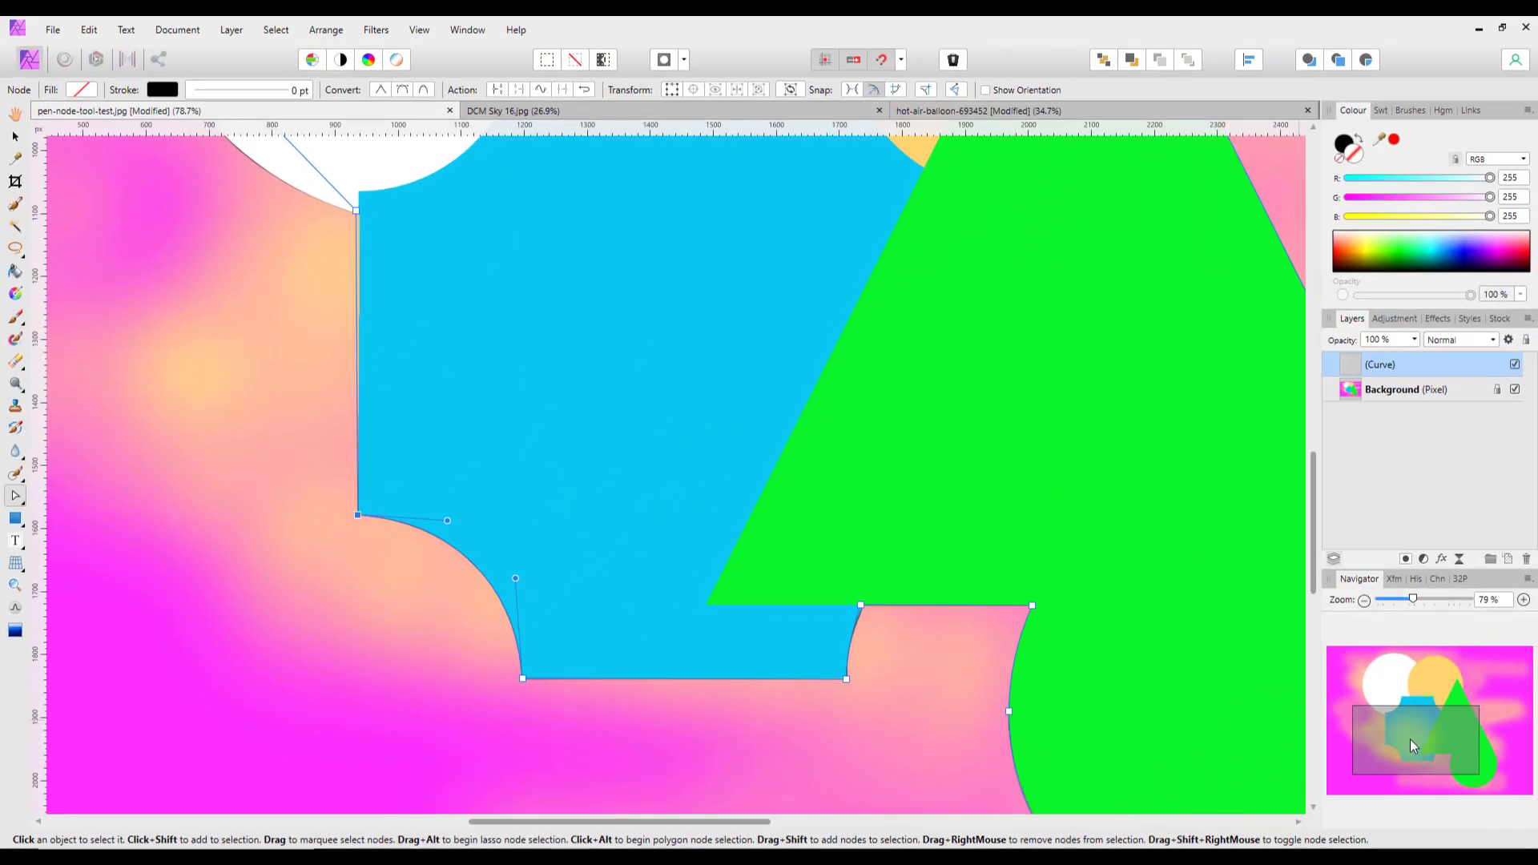
# Step: Align the two nodes along the white circle's lower-left edge and bend the segment between them to the circle, fine-tuning its handle
pyautogui.moveTo(1421, 750); pyautogui.dragTo(1404, 718)
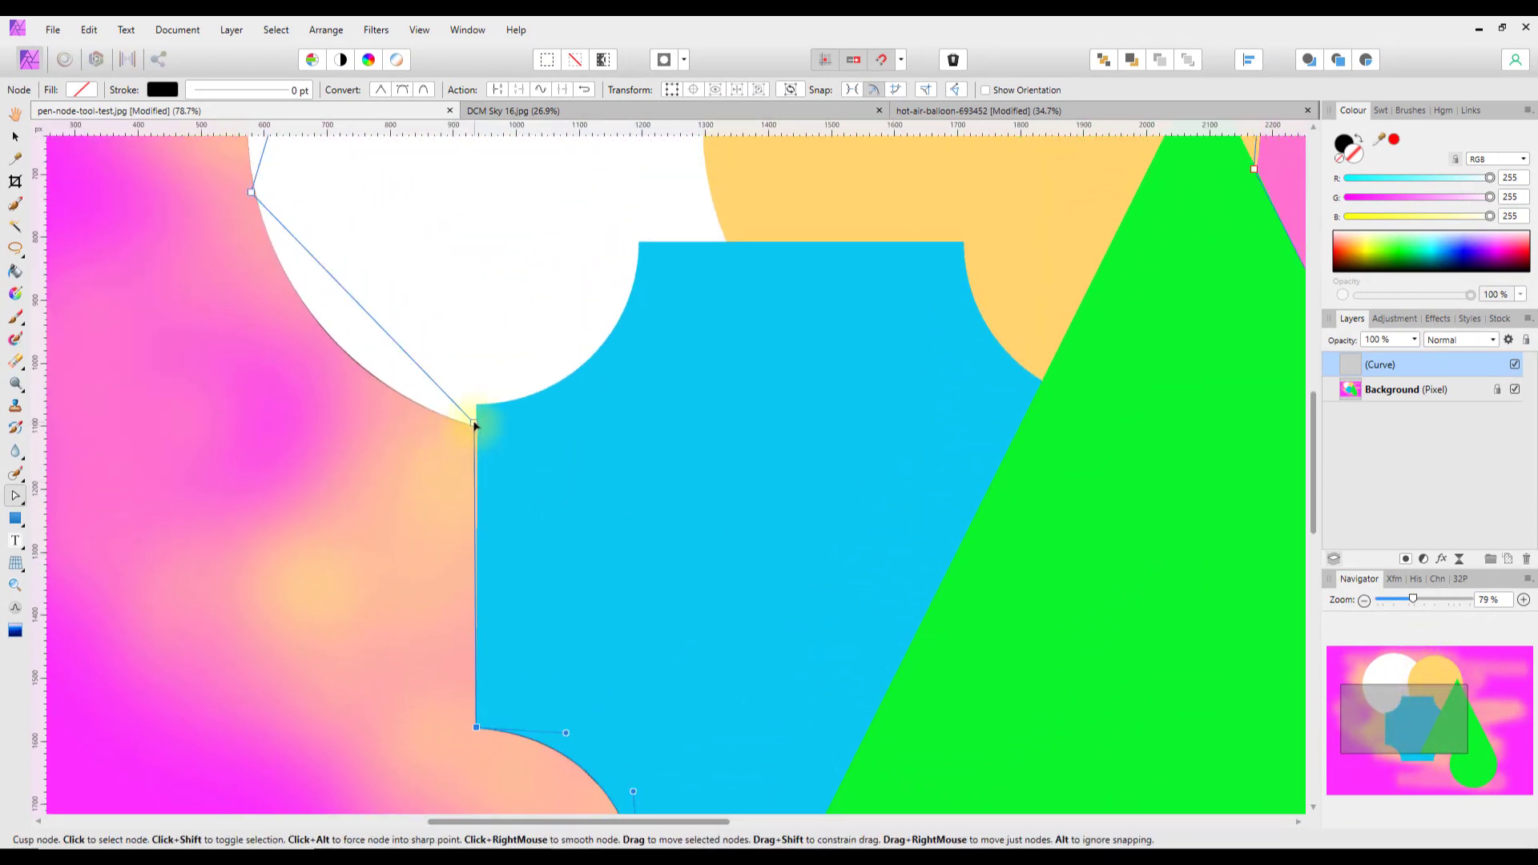
pyautogui.moveTo(473, 426); pyautogui.dragTo(478, 429)
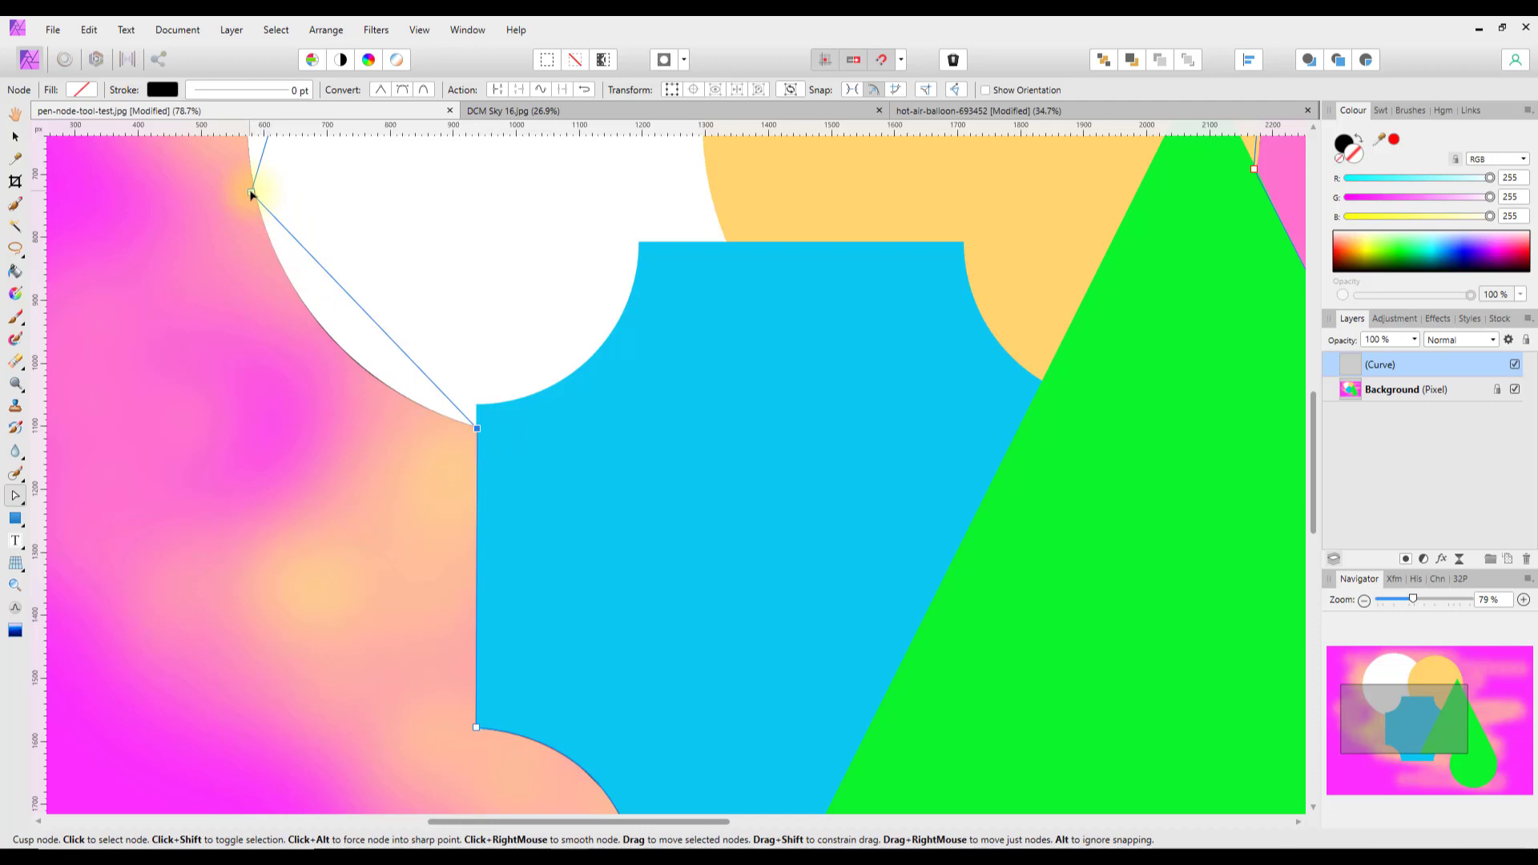
pyautogui.moveTo(250, 193); pyautogui.dragTo(255, 198)
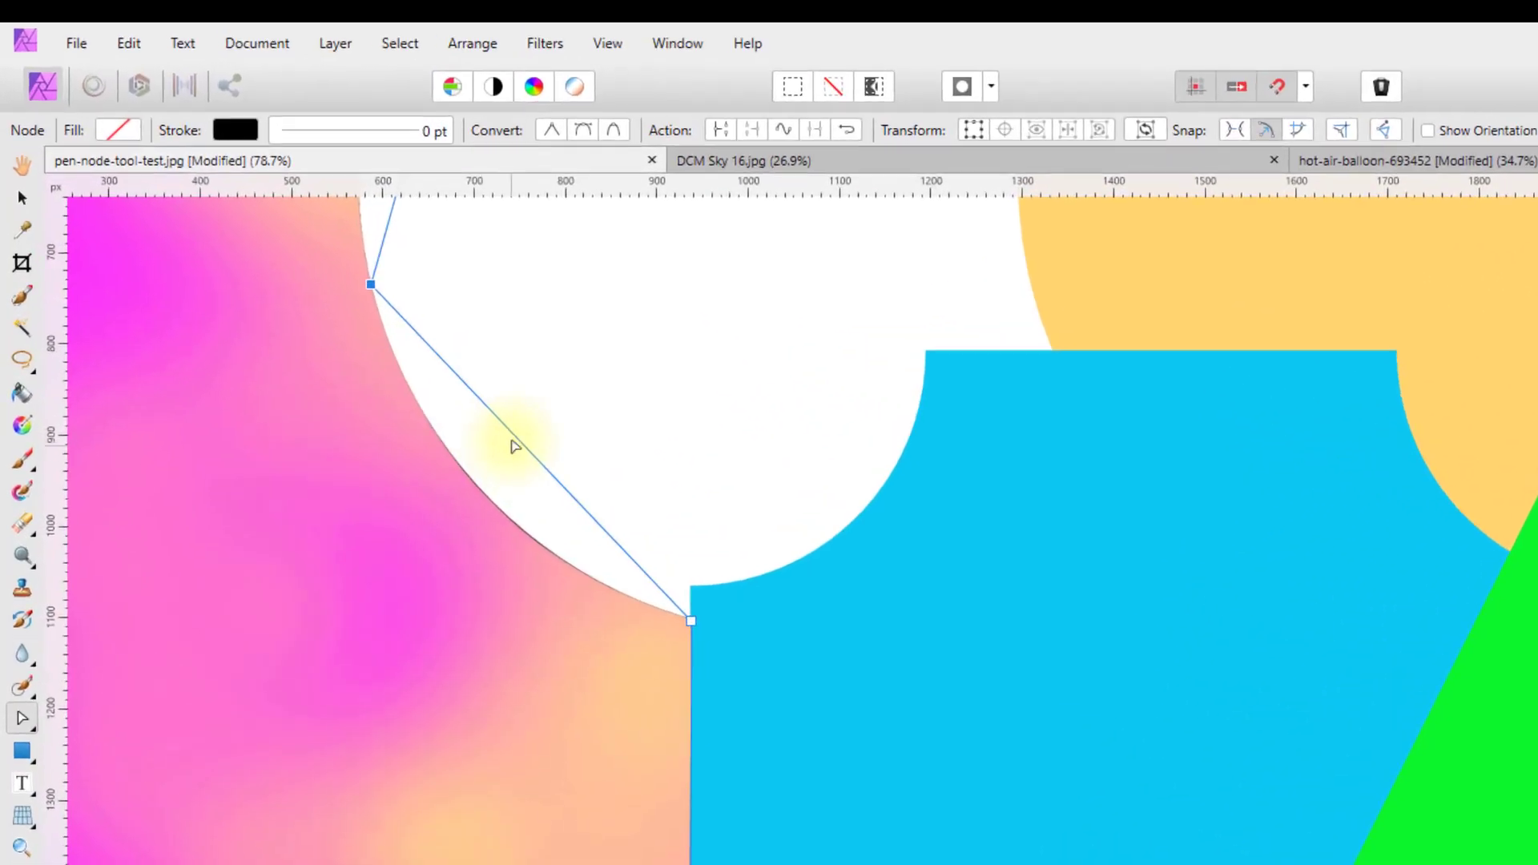
pyautogui.moveTo(574, 491); pyautogui.dragTo(532, 542)
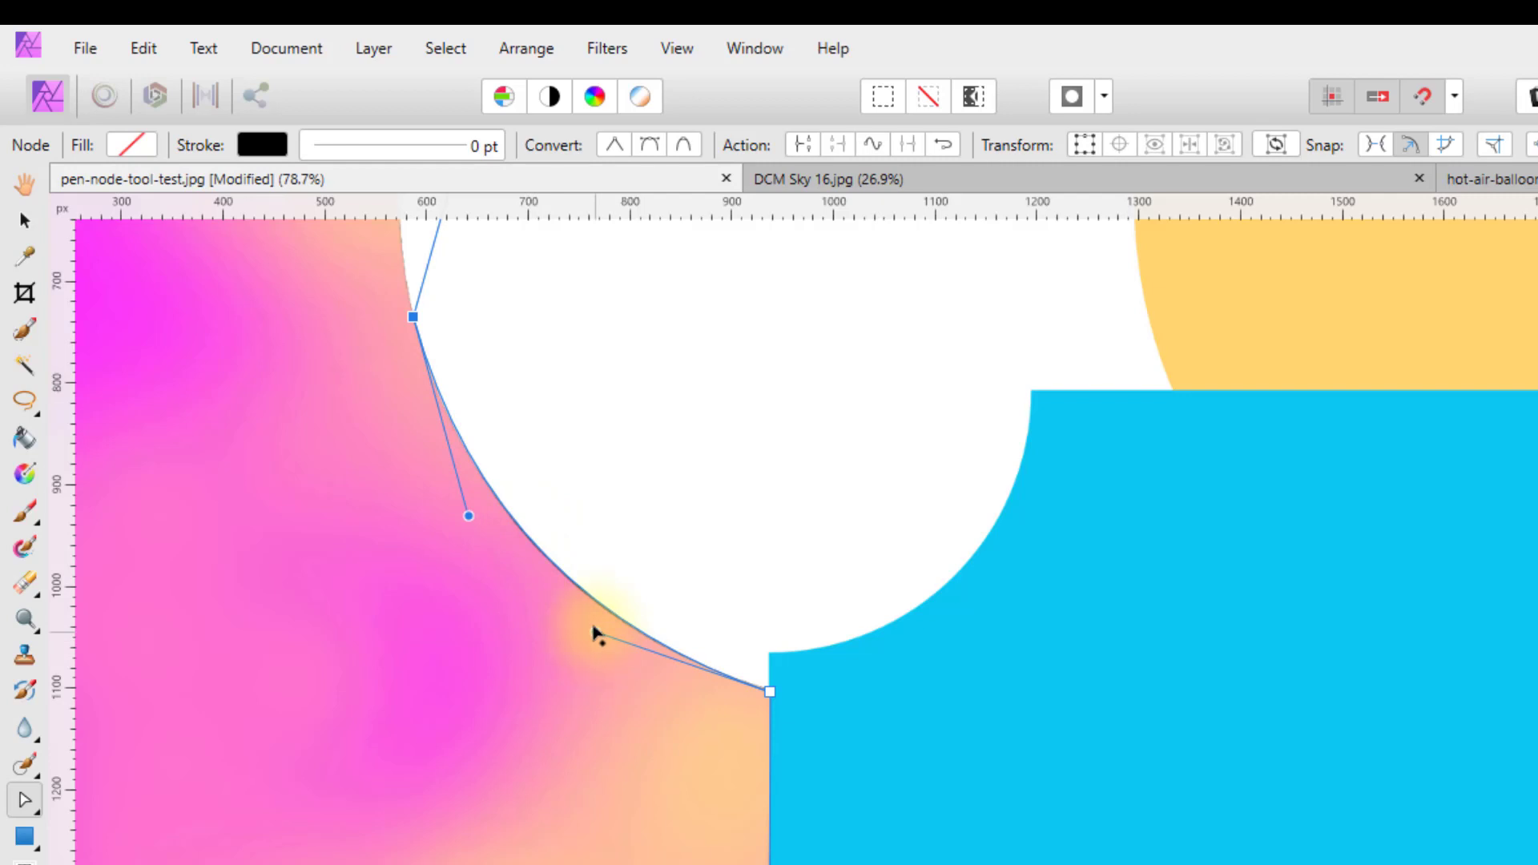
pyautogui.moveTo(594, 633); pyautogui.dragTo(591, 632)
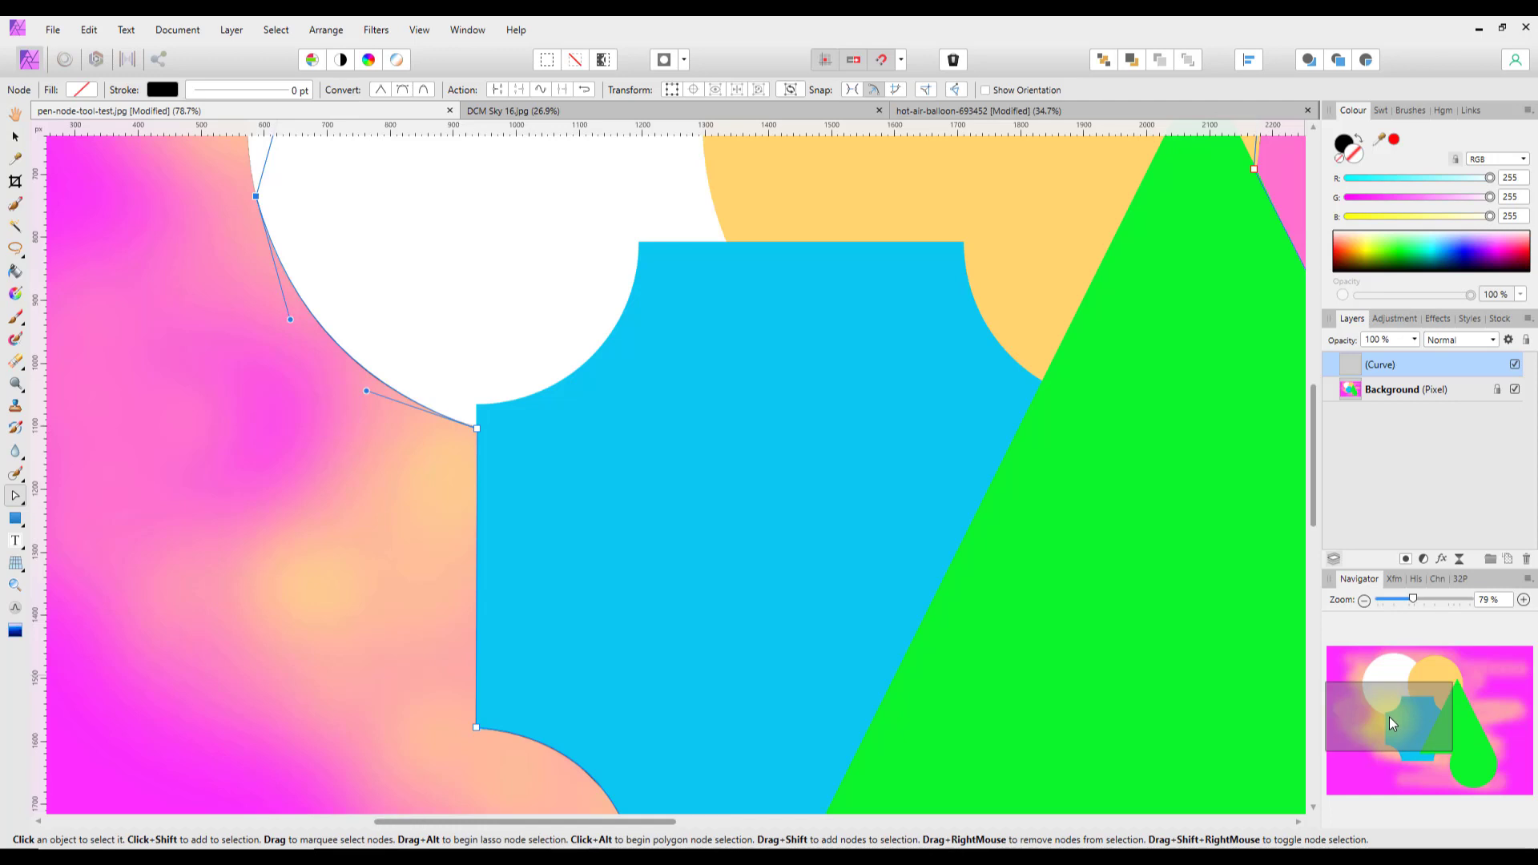
pyautogui.moveTo(1389, 718); pyautogui.dragTo(1382, 675)
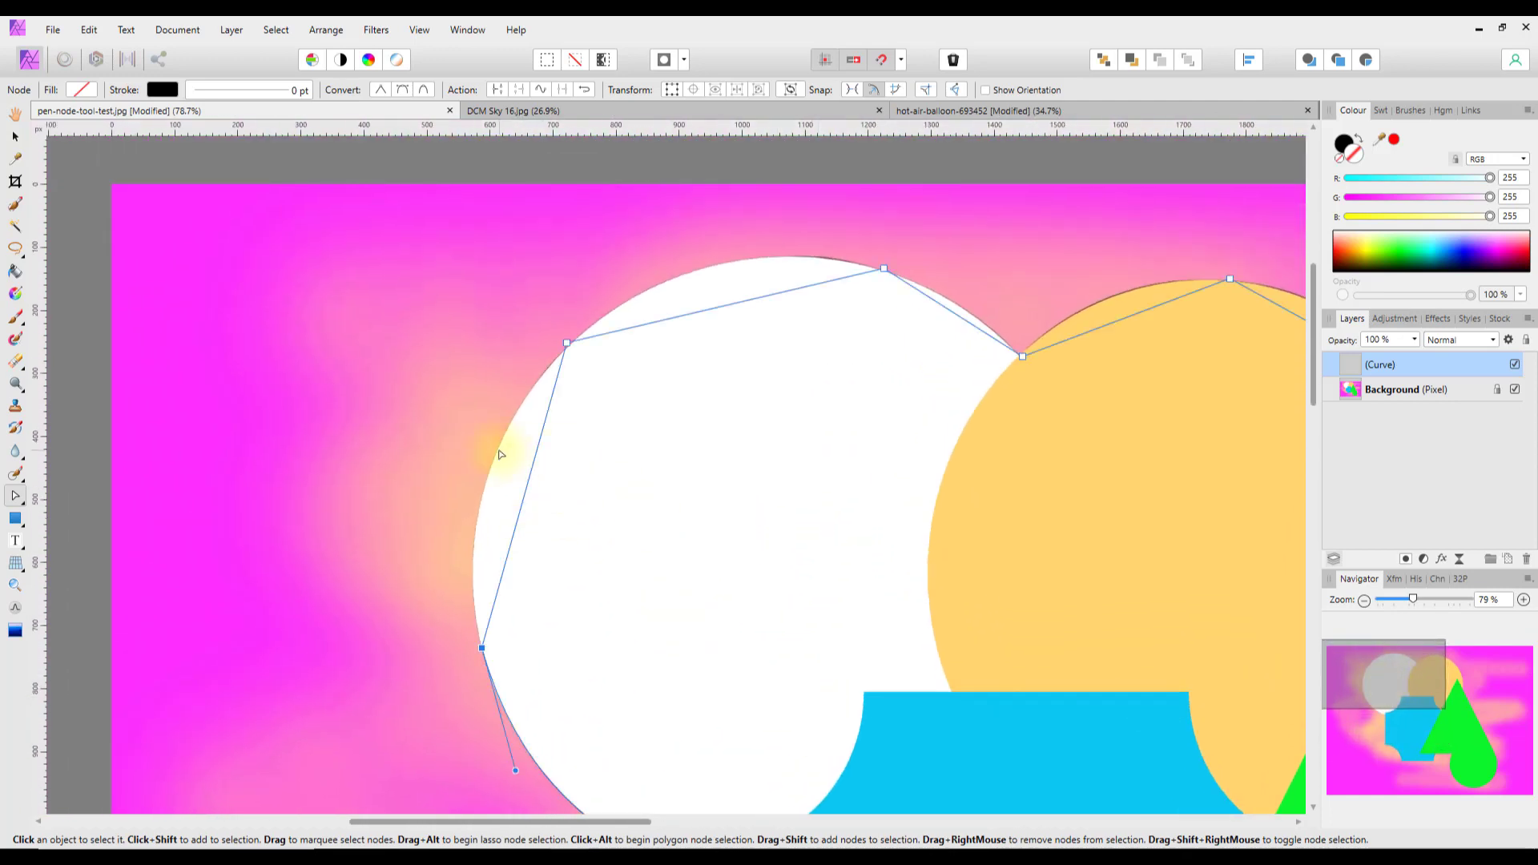
# Step: Align the node on the white circle's upper-left edge and curve the three segments from its left side to the orange circle junction
pyautogui.click(533, 334)
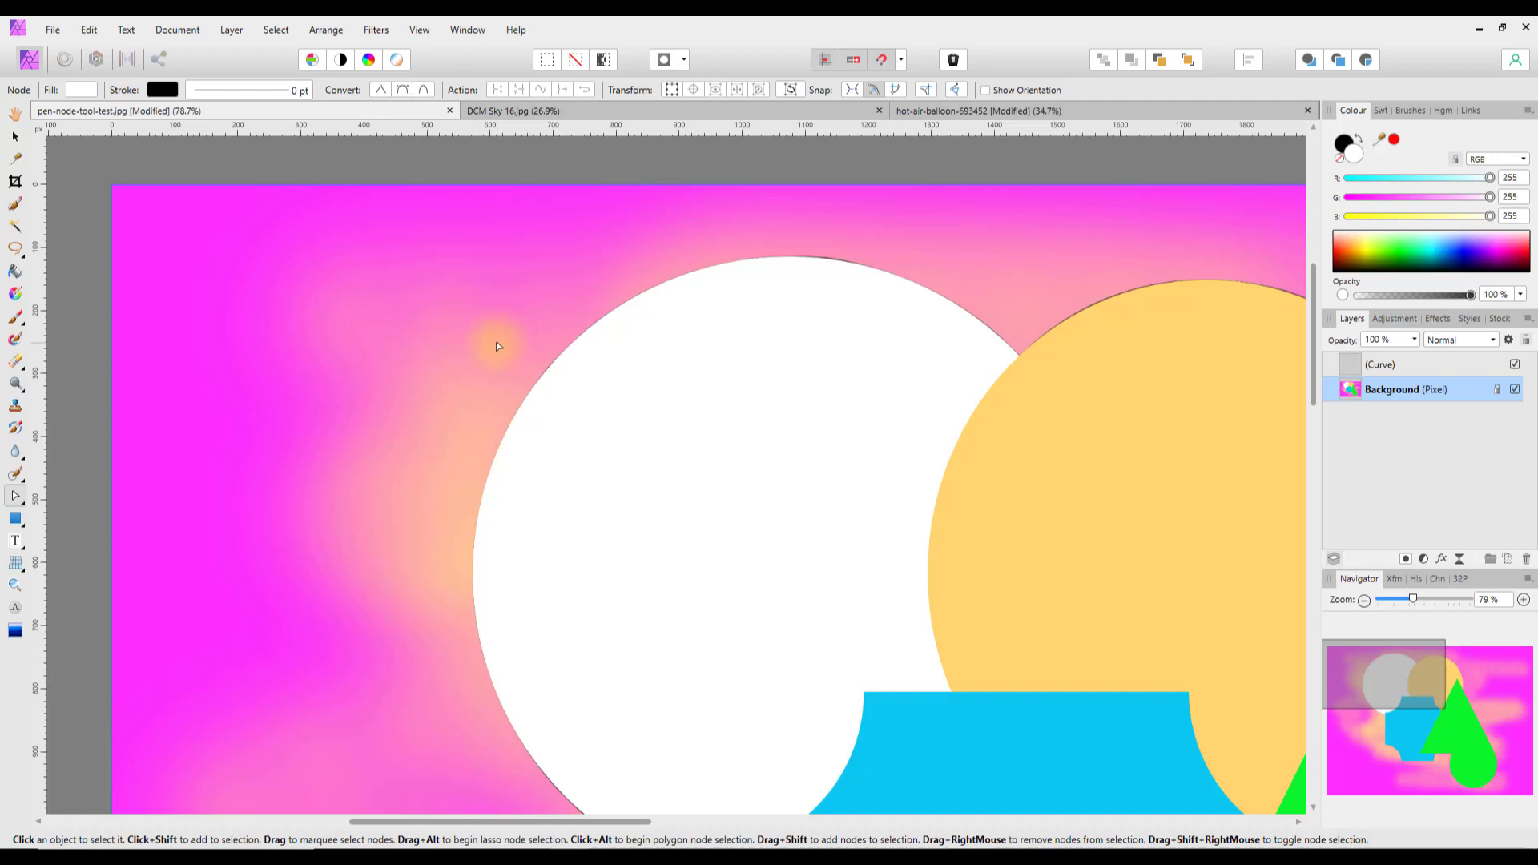
pyautogui.click(574, 346)
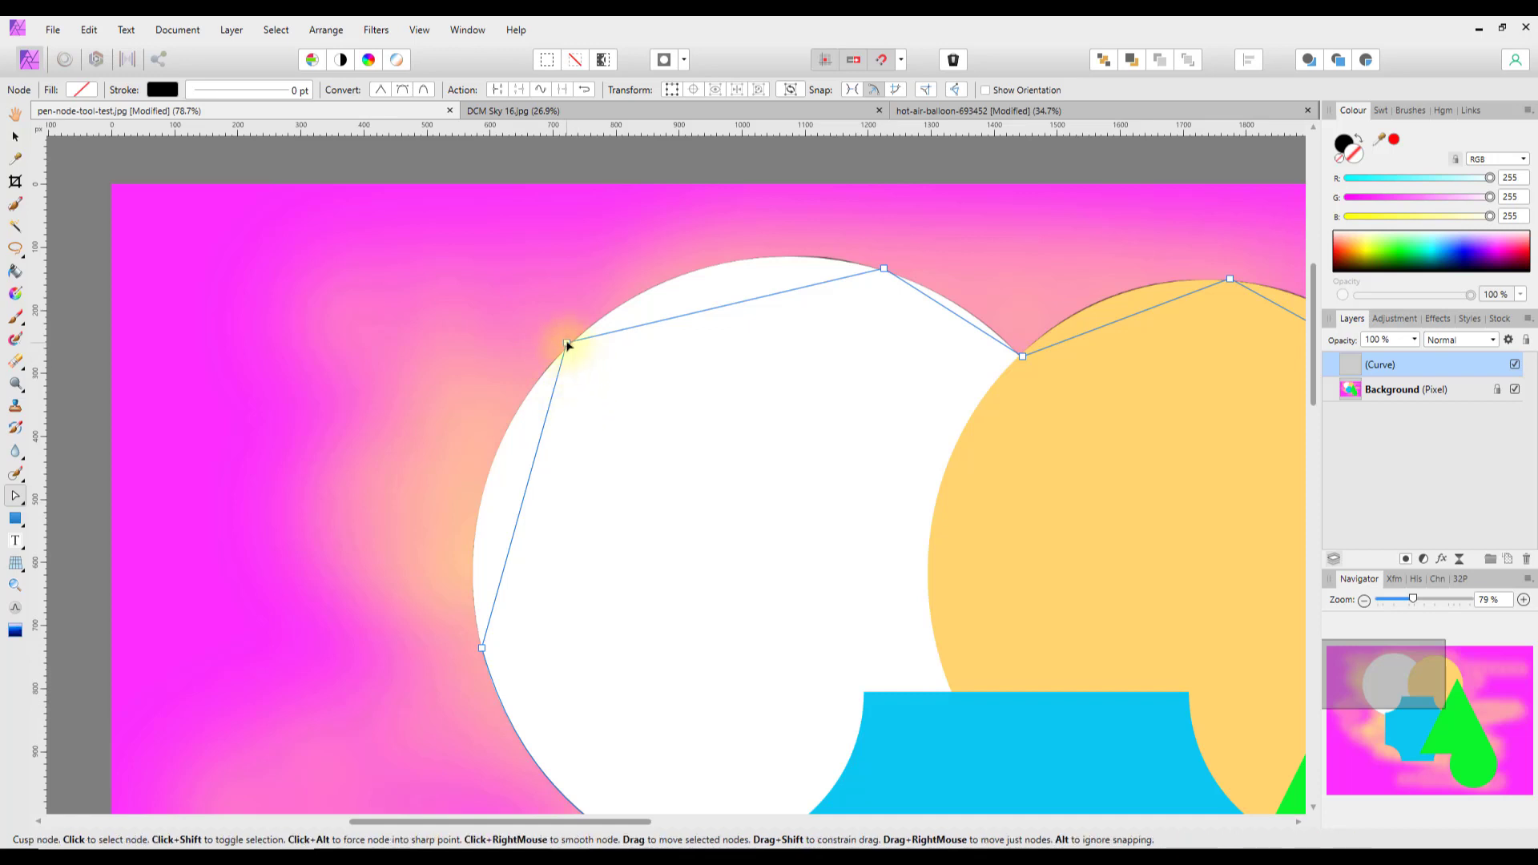
pyautogui.moveTo(569, 344); pyautogui.dragTo(571, 345)
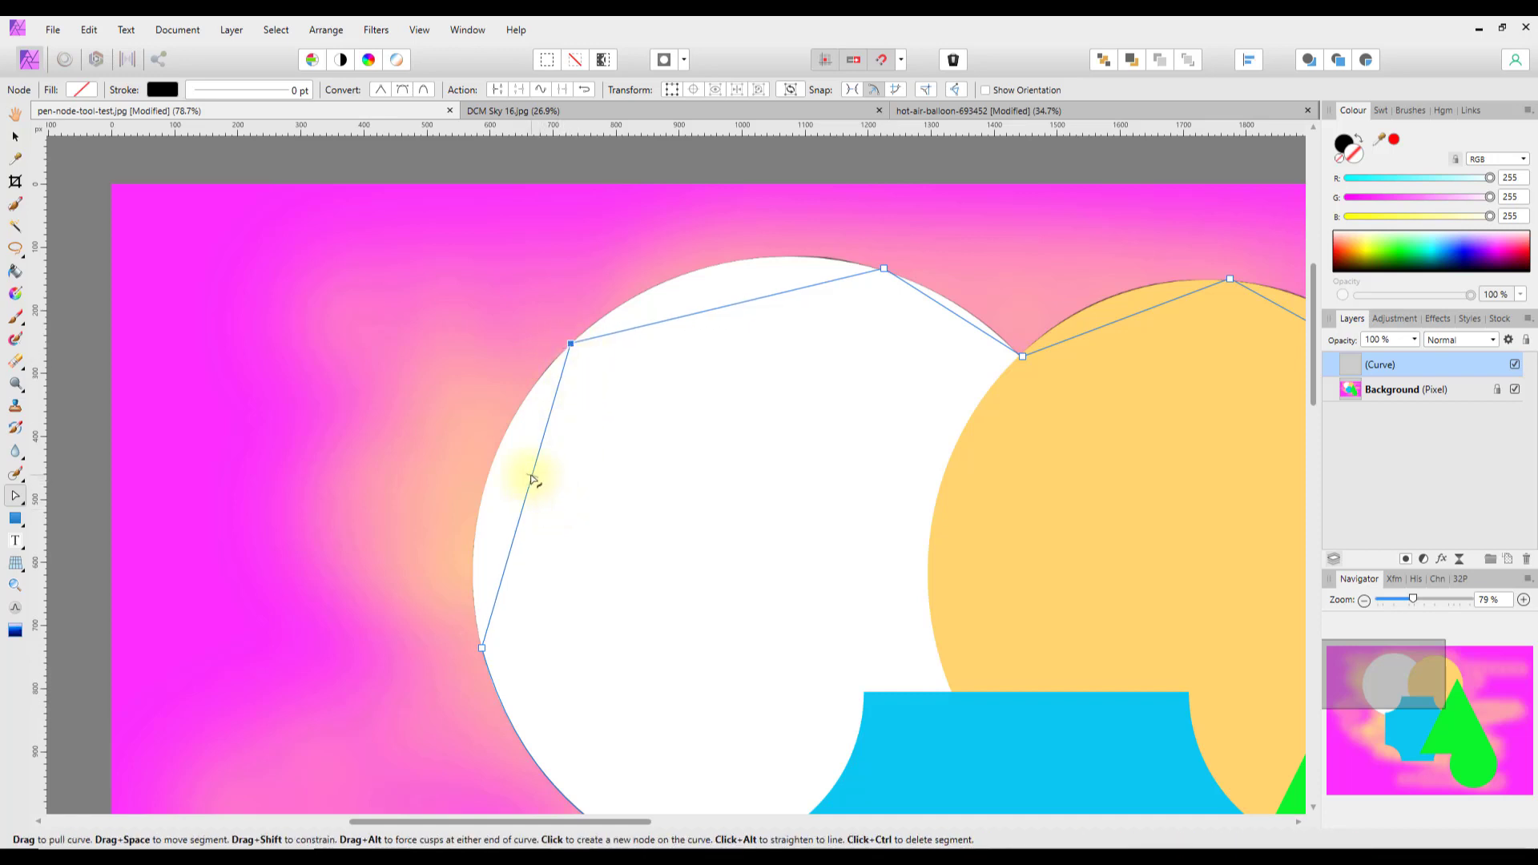
pyautogui.moveTo(526, 476); pyautogui.dragTo(488, 476)
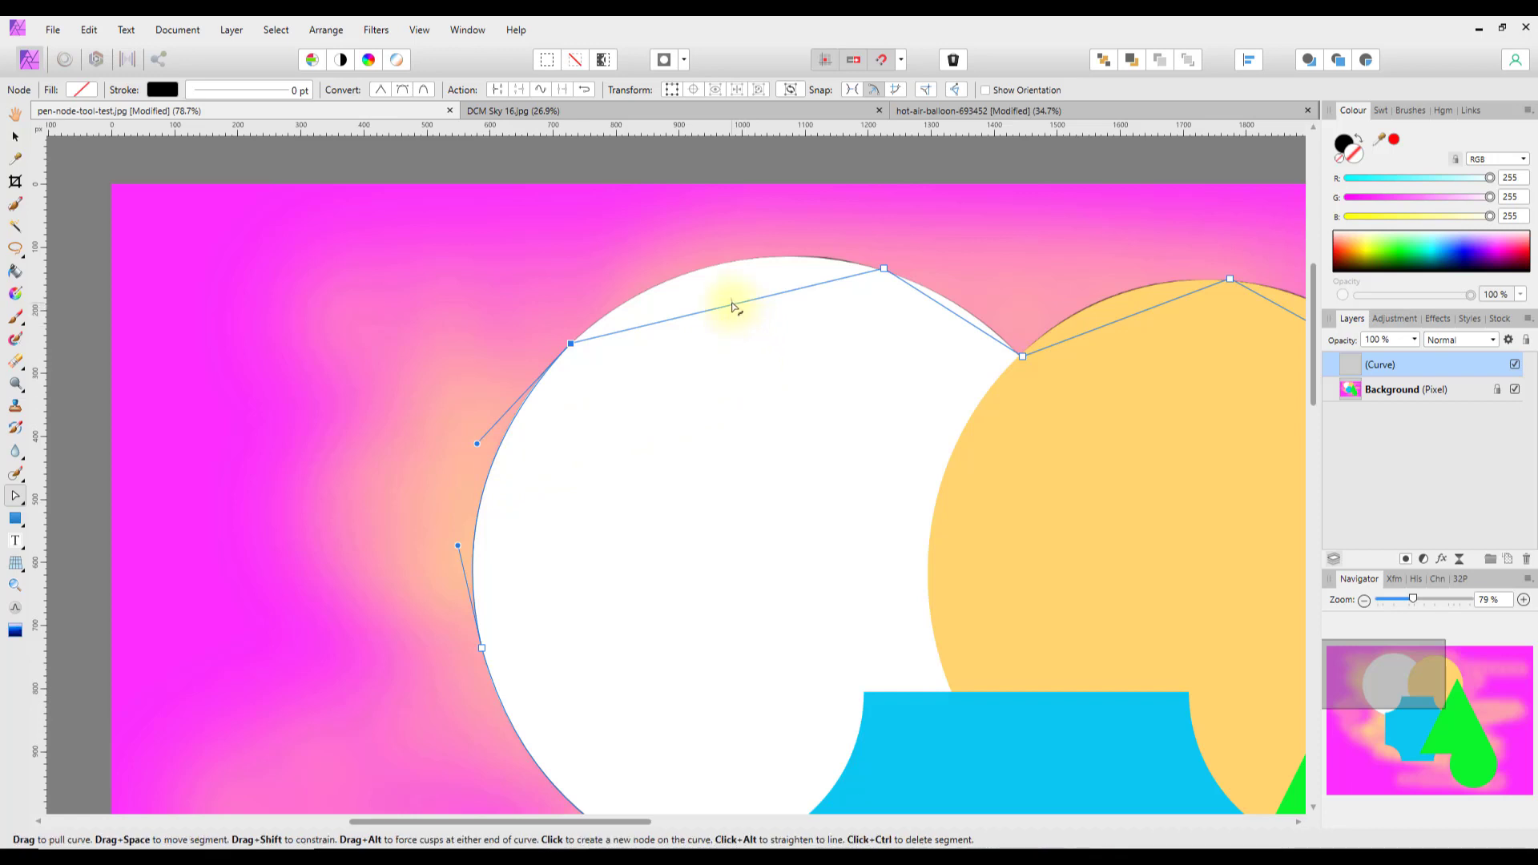
pyautogui.moveTo(733, 304); pyautogui.dragTo(721, 267)
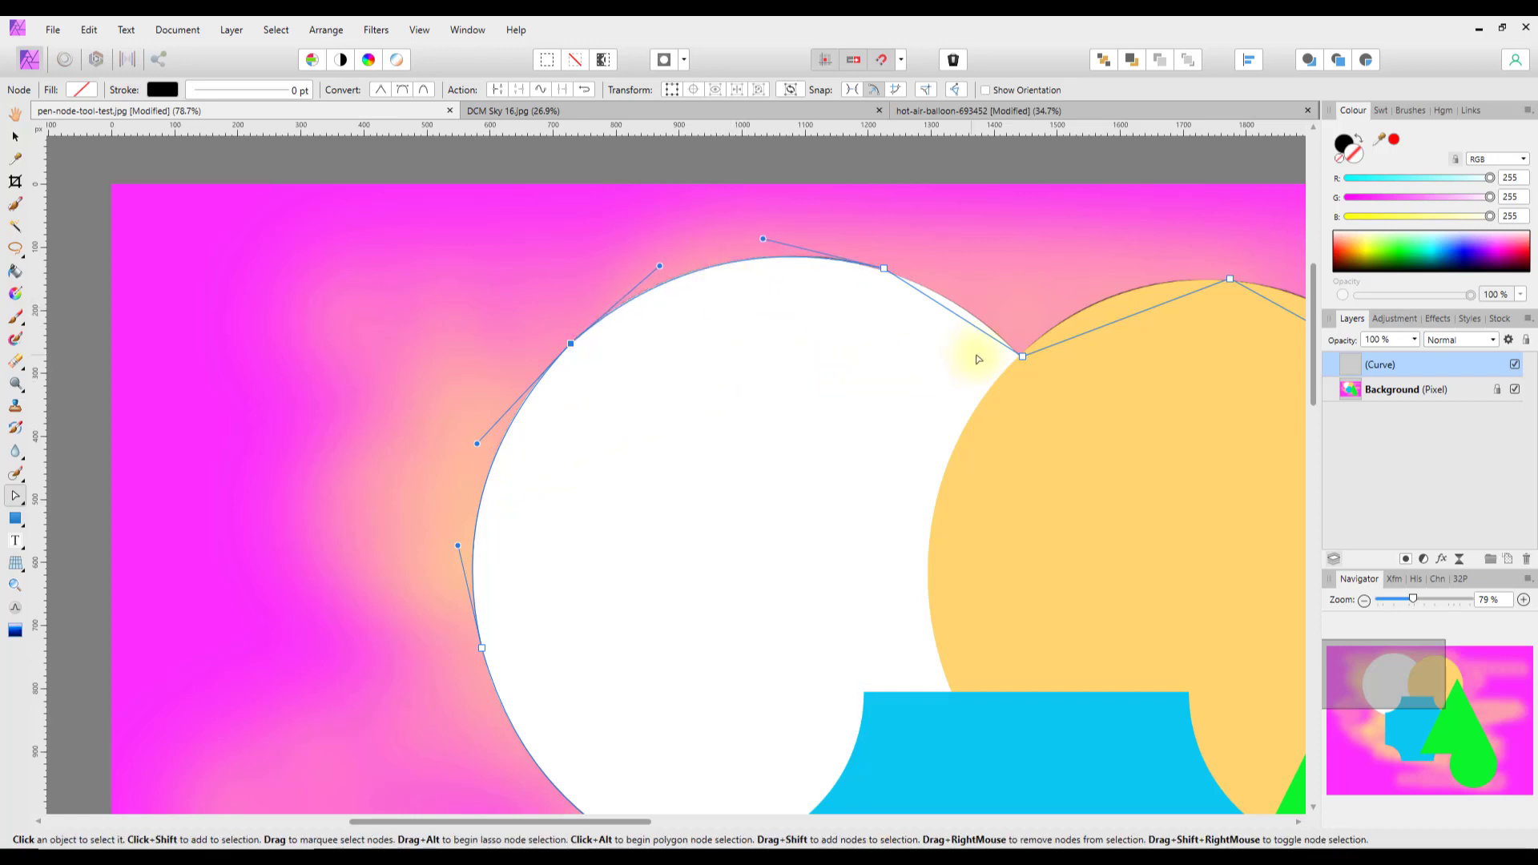
pyautogui.moveTo(955, 317); pyautogui.dragTo(961, 306)
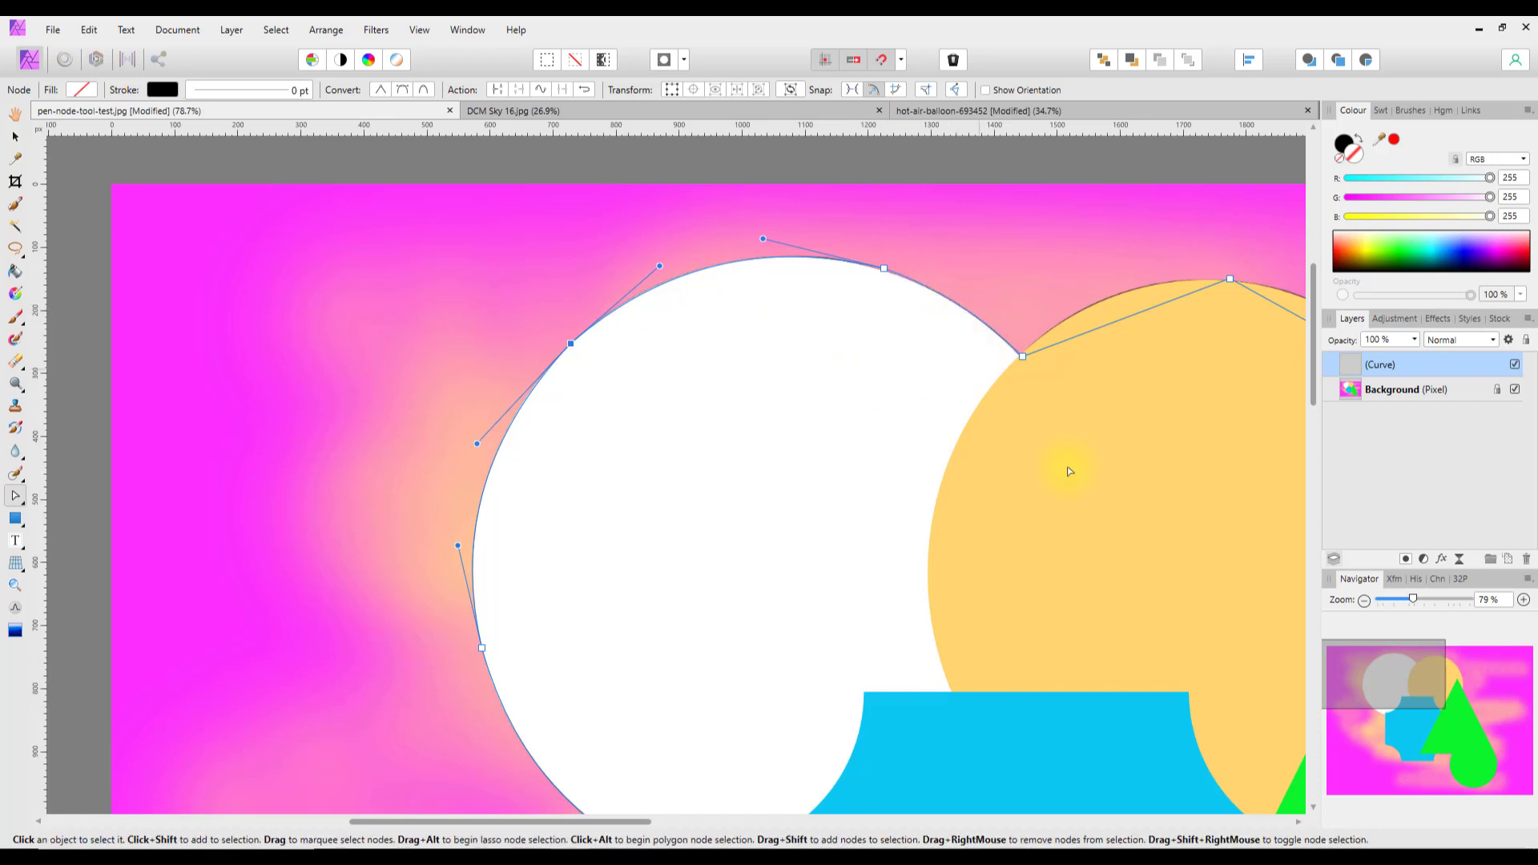
# Step: Curve the three segments along the orange circle's top and upper-right edge to follow its outline
pyautogui.moveTo(1391, 675); pyautogui.dragTo(1407, 666)
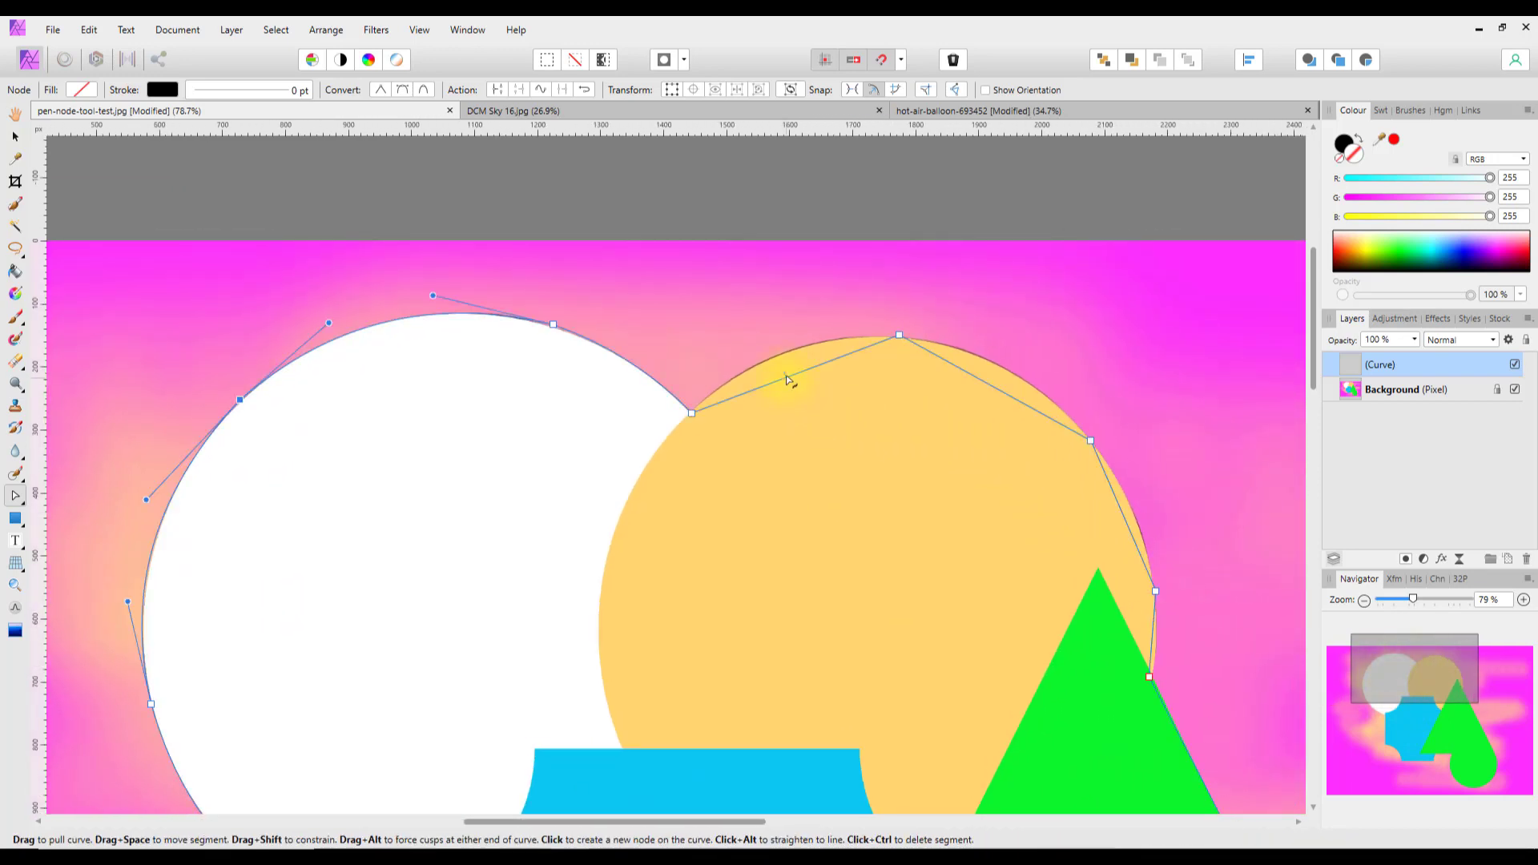
pyautogui.moveTo(789, 378); pyautogui.dragTo(778, 359)
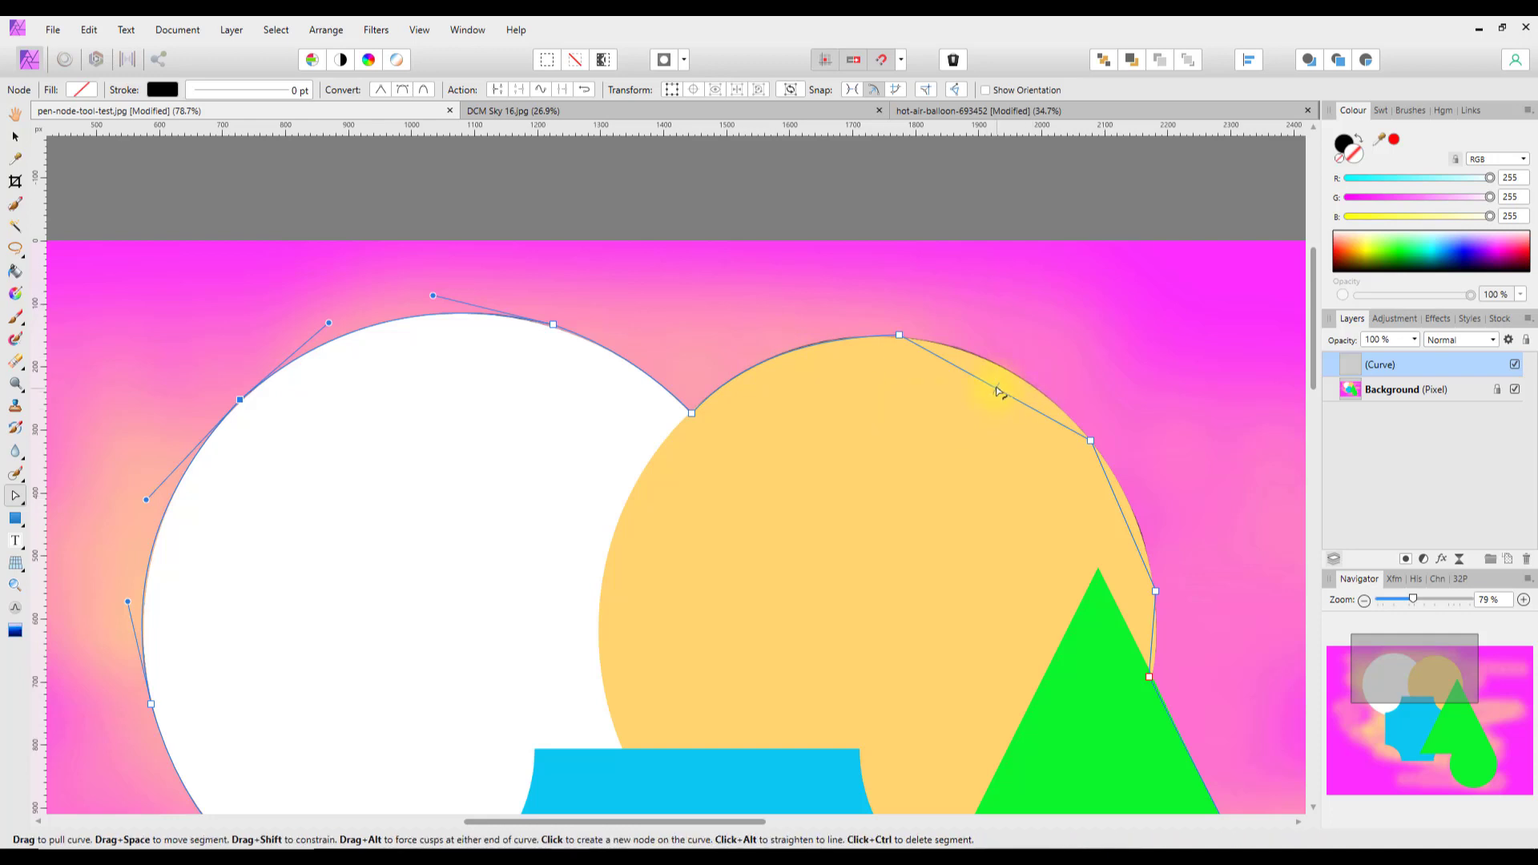
pyautogui.moveTo(1000, 393); pyautogui.dragTo(1008, 372)
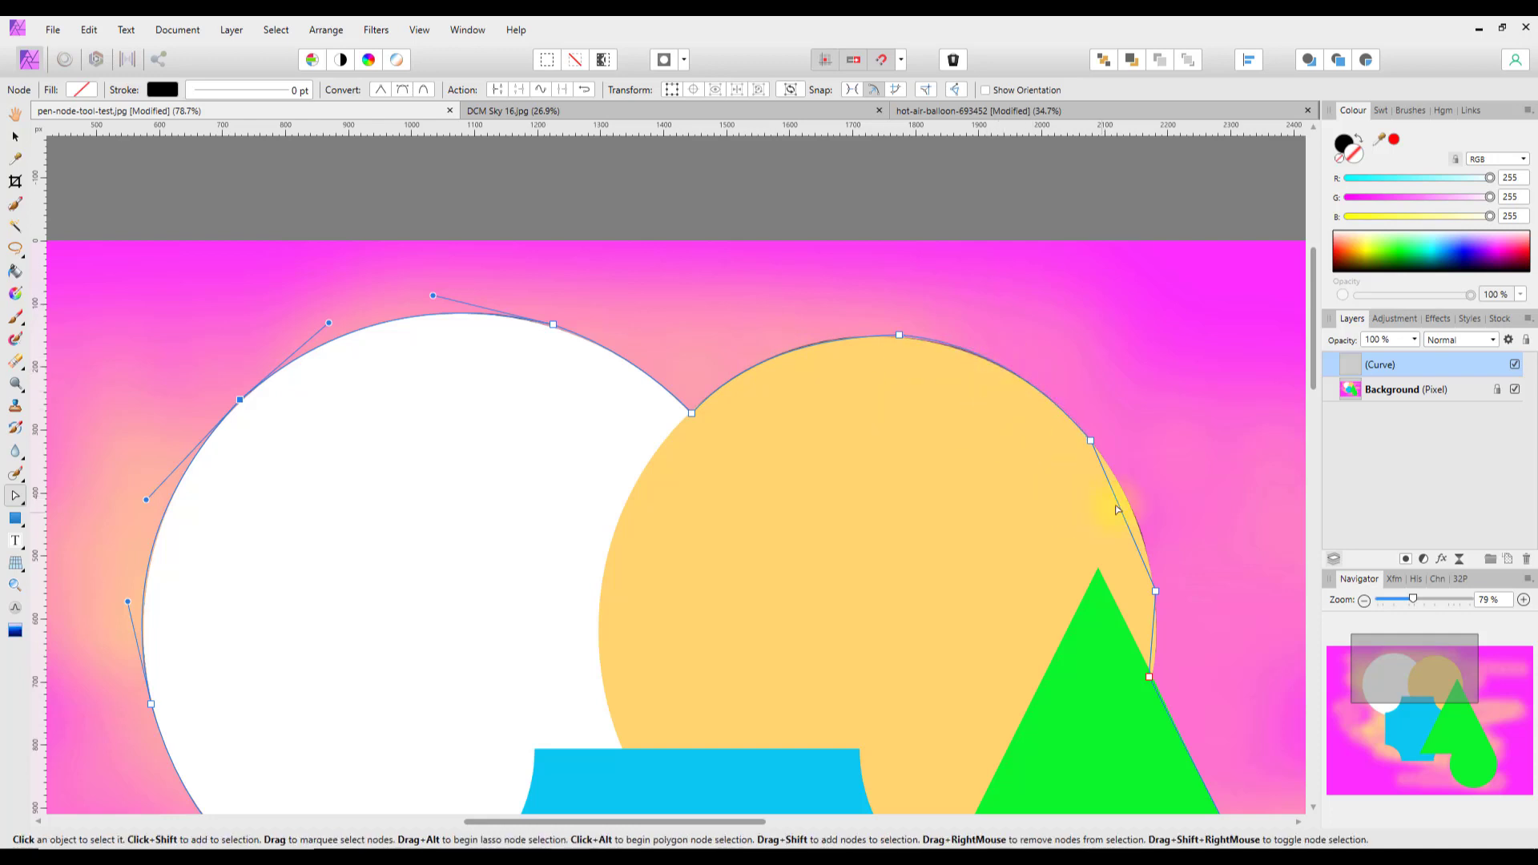
pyautogui.moveTo(1121, 510); pyautogui.dragTo(1131, 508)
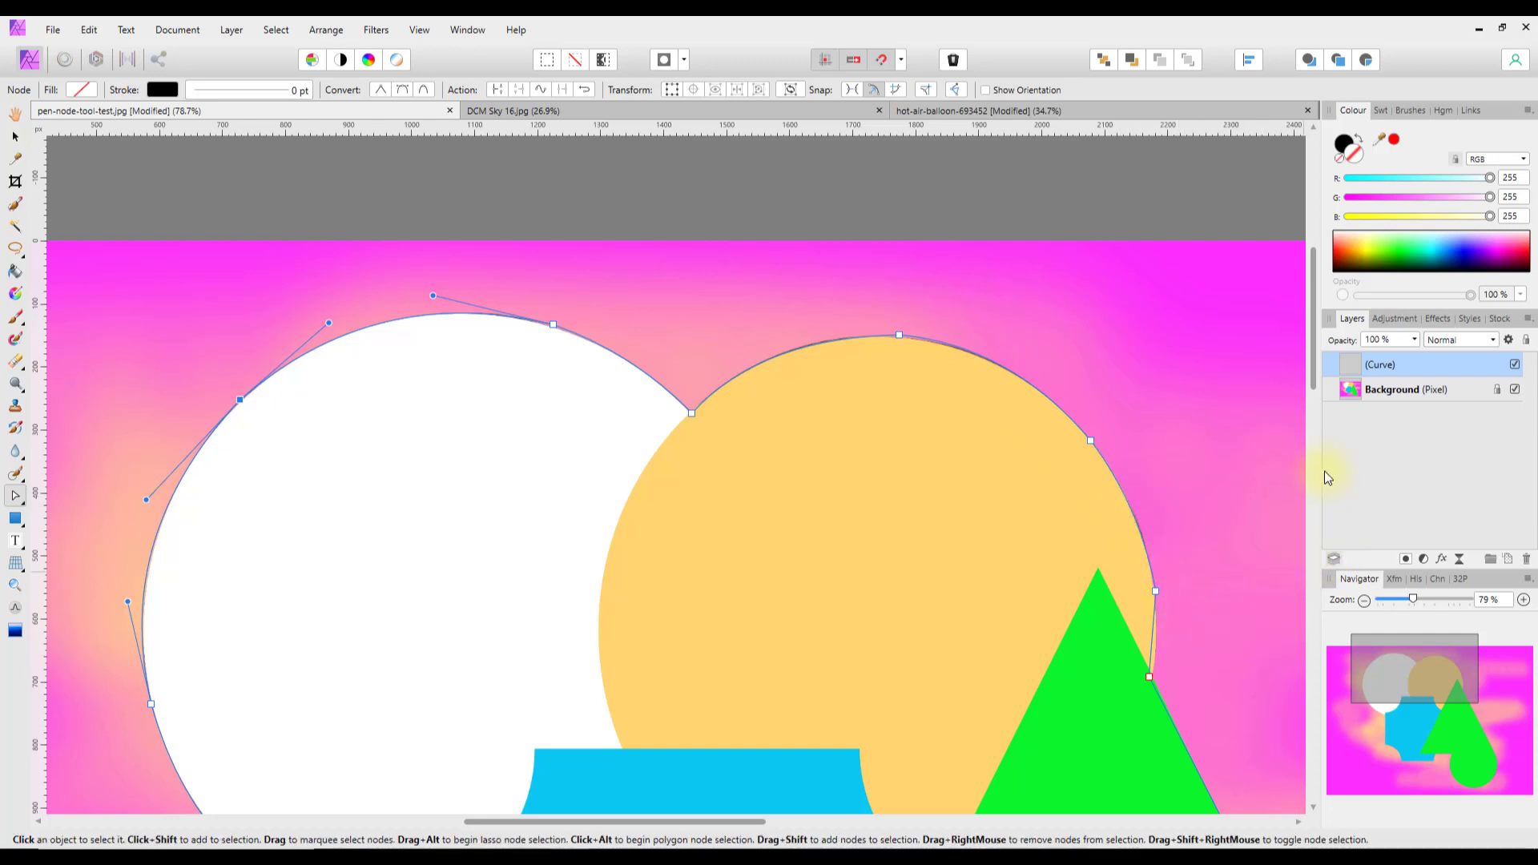
# Step: Move the node where the orange circle meets the triangle onto the junction and curve the short segment above it along the circle
pyautogui.moveTo(1314, 363); pyautogui.dragTo(1325, 435)
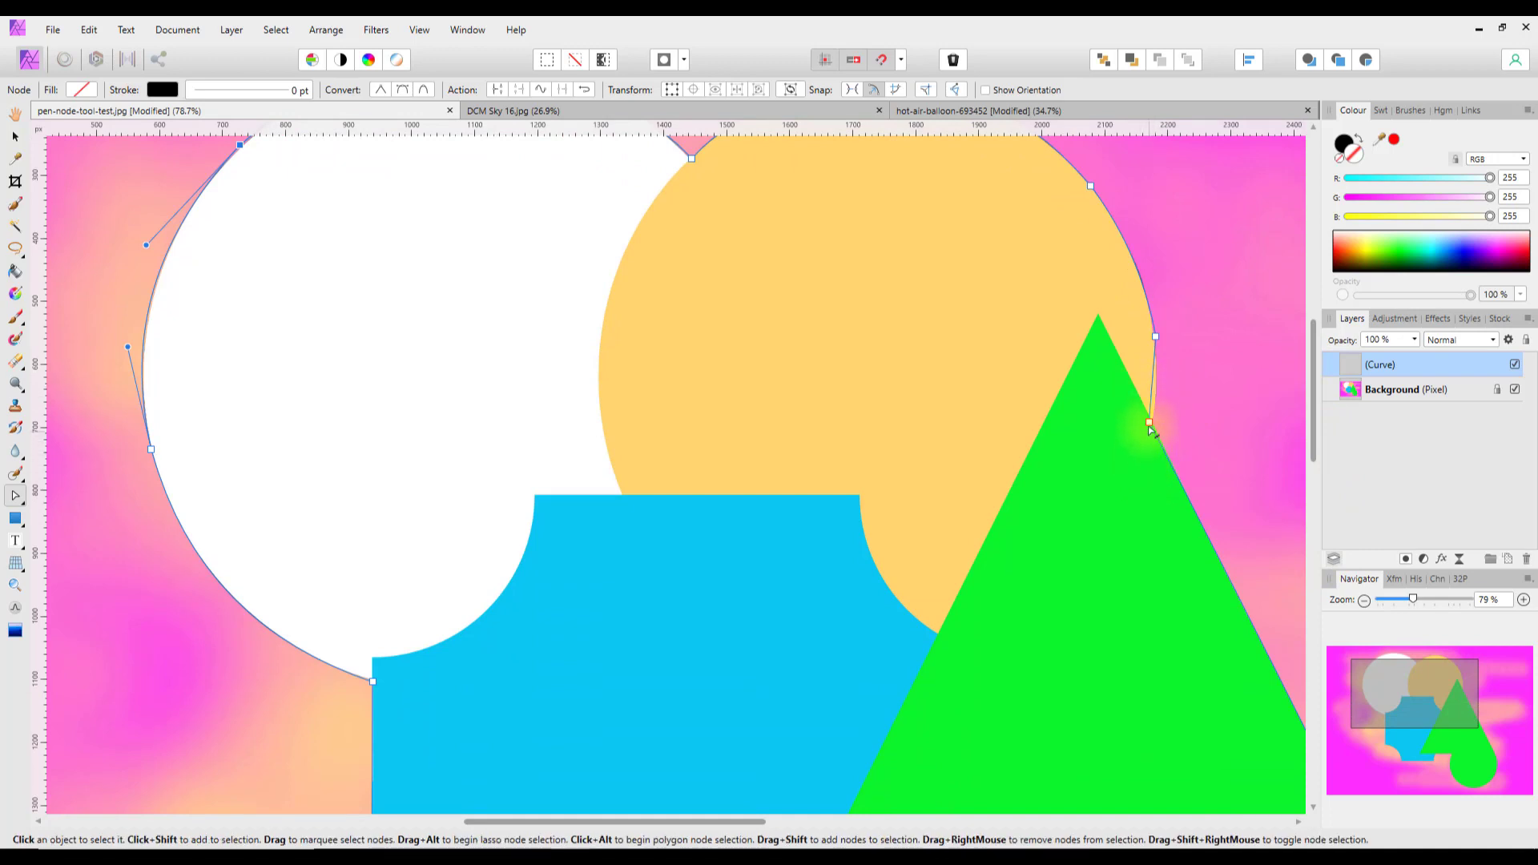
pyautogui.click(1150, 423)
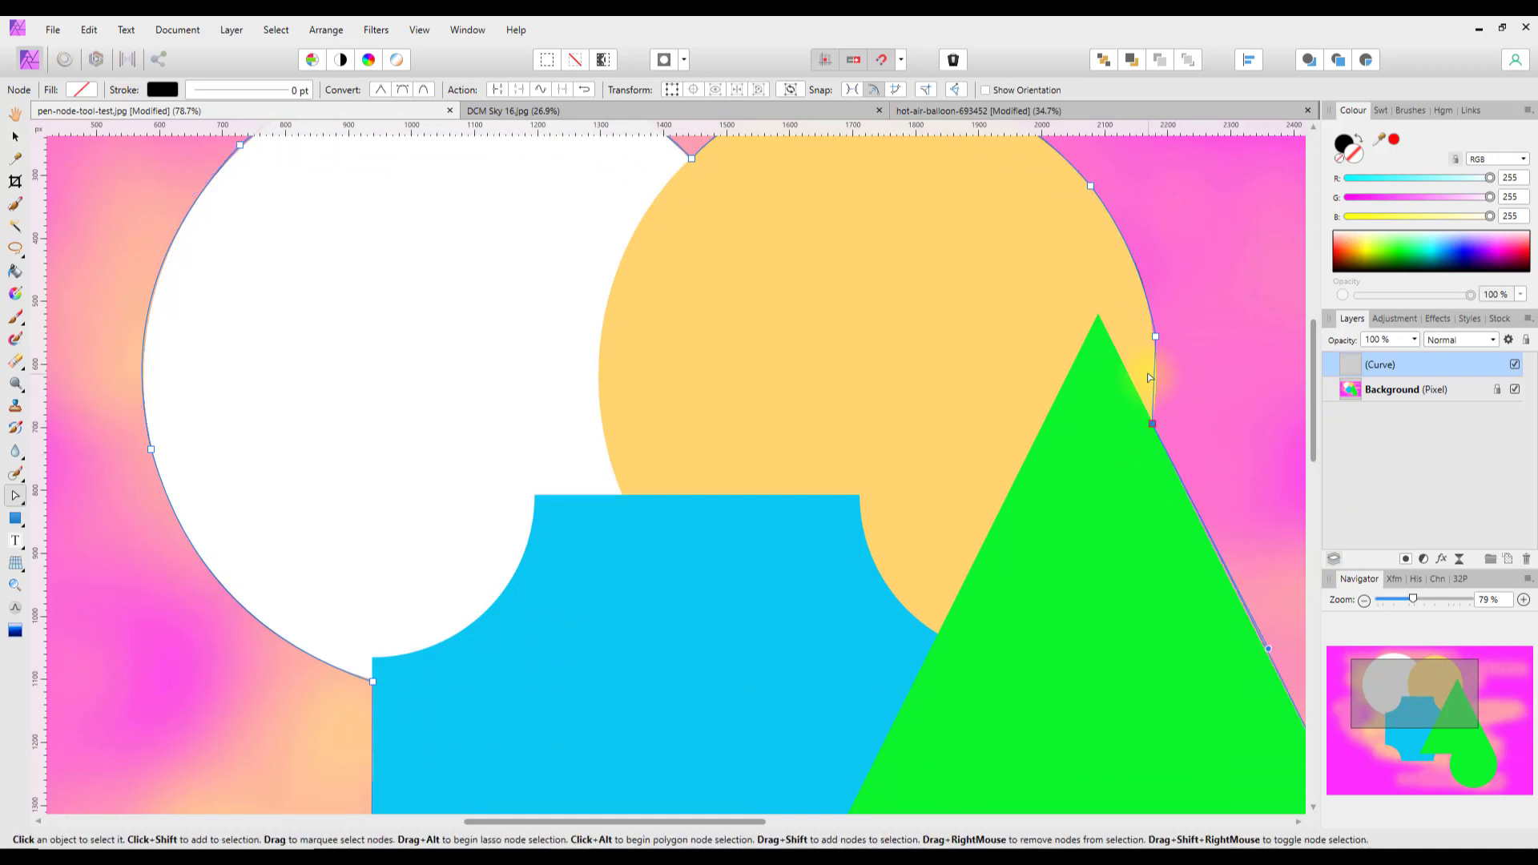
pyautogui.moveTo(1157, 387); pyautogui.dragTo(1157, 388)
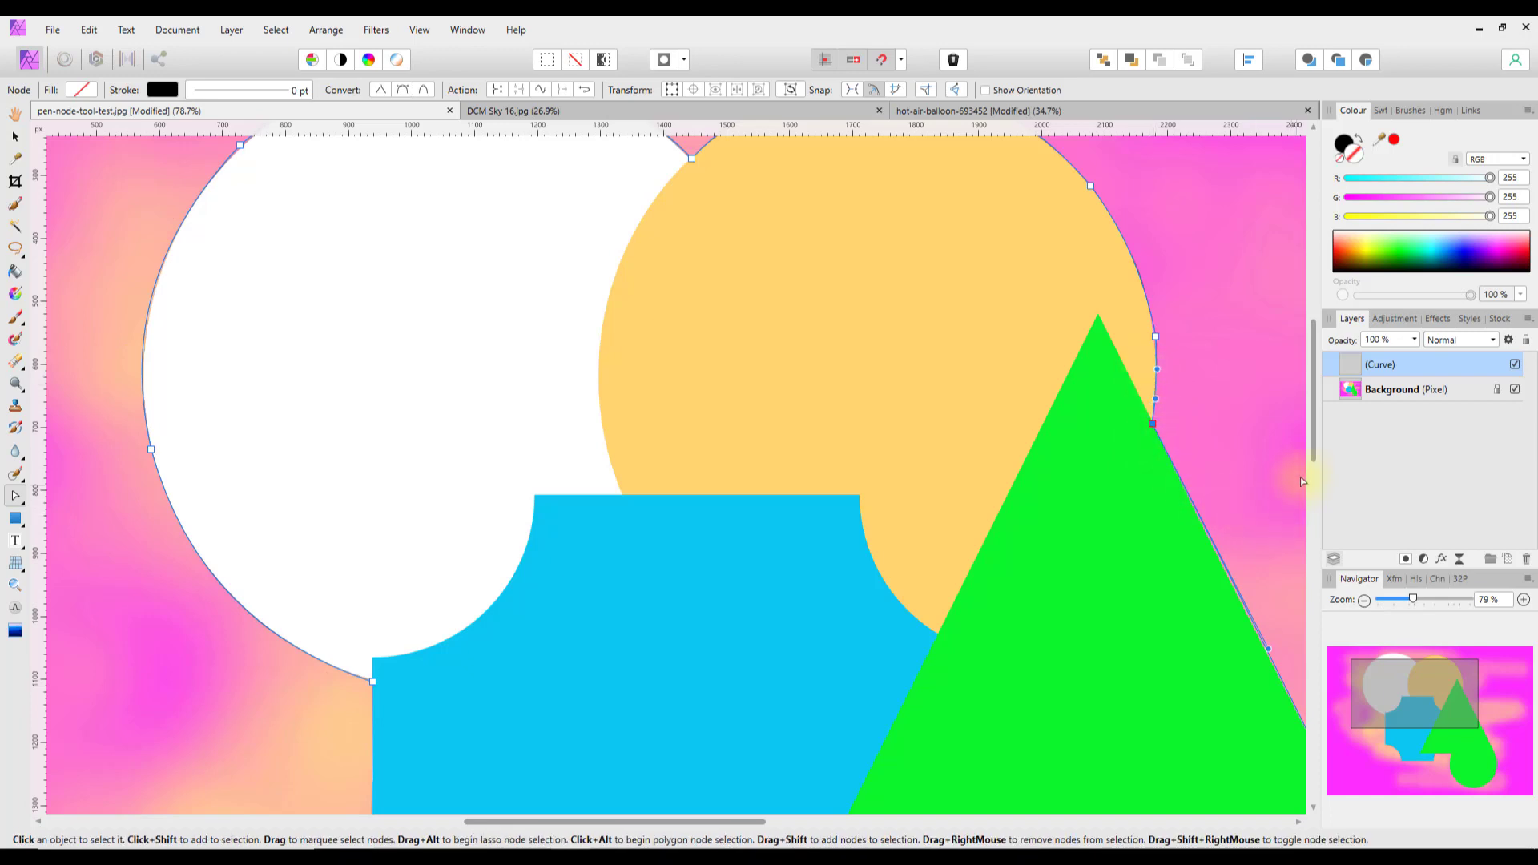
# Step: Refine the blue shape's lower-right notch by moving both end nodes onto its corners and adjusting the handles between them
pyautogui.moveTo(1315, 425); pyautogui.dragTo(1324, 461)
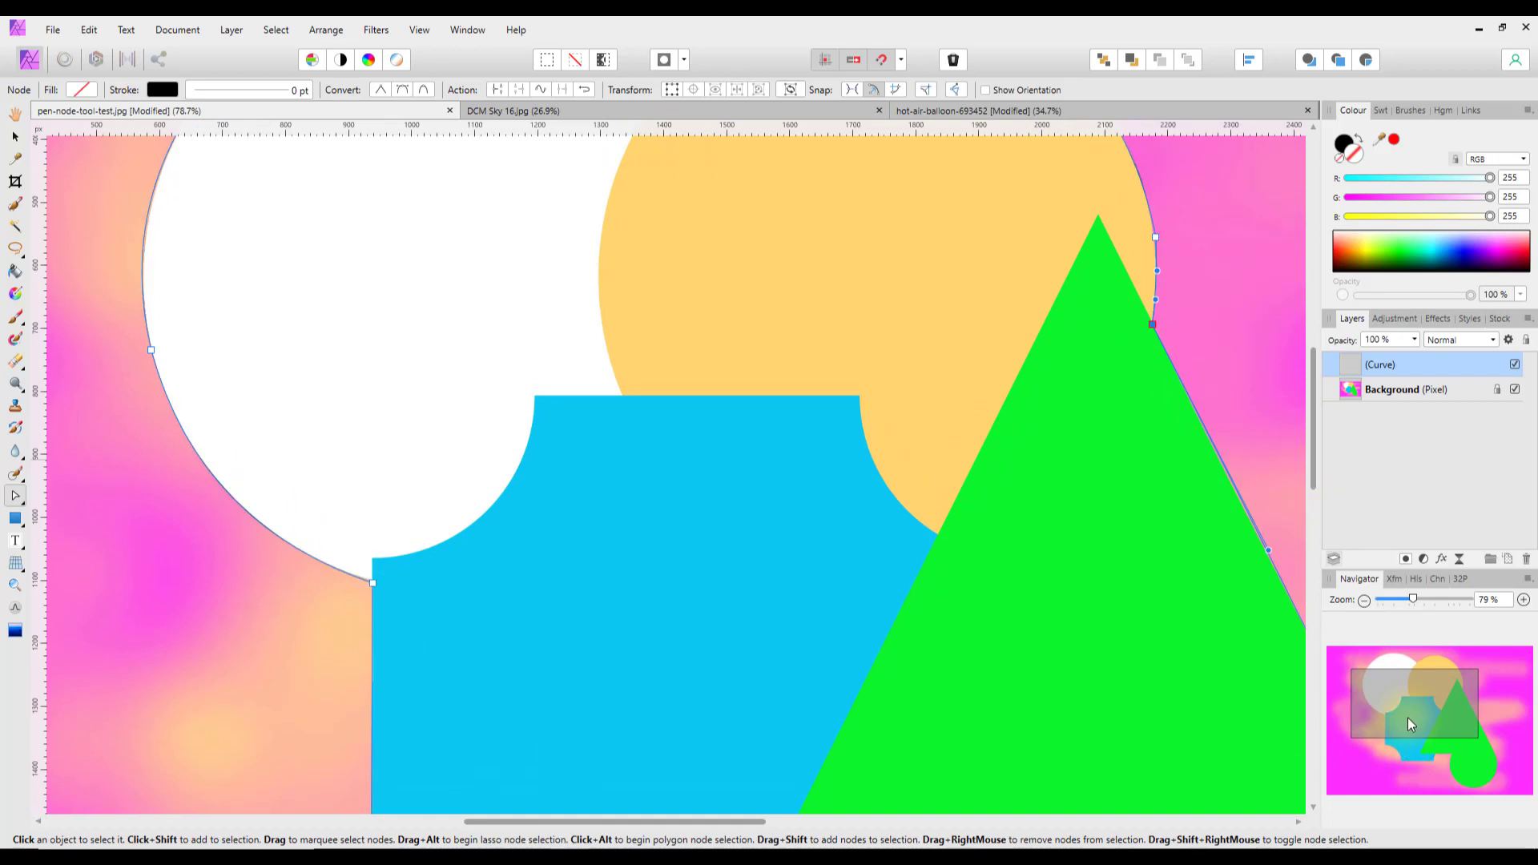
pyautogui.moveTo(1407, 724); pyautogui.dragTo(1445, 737)
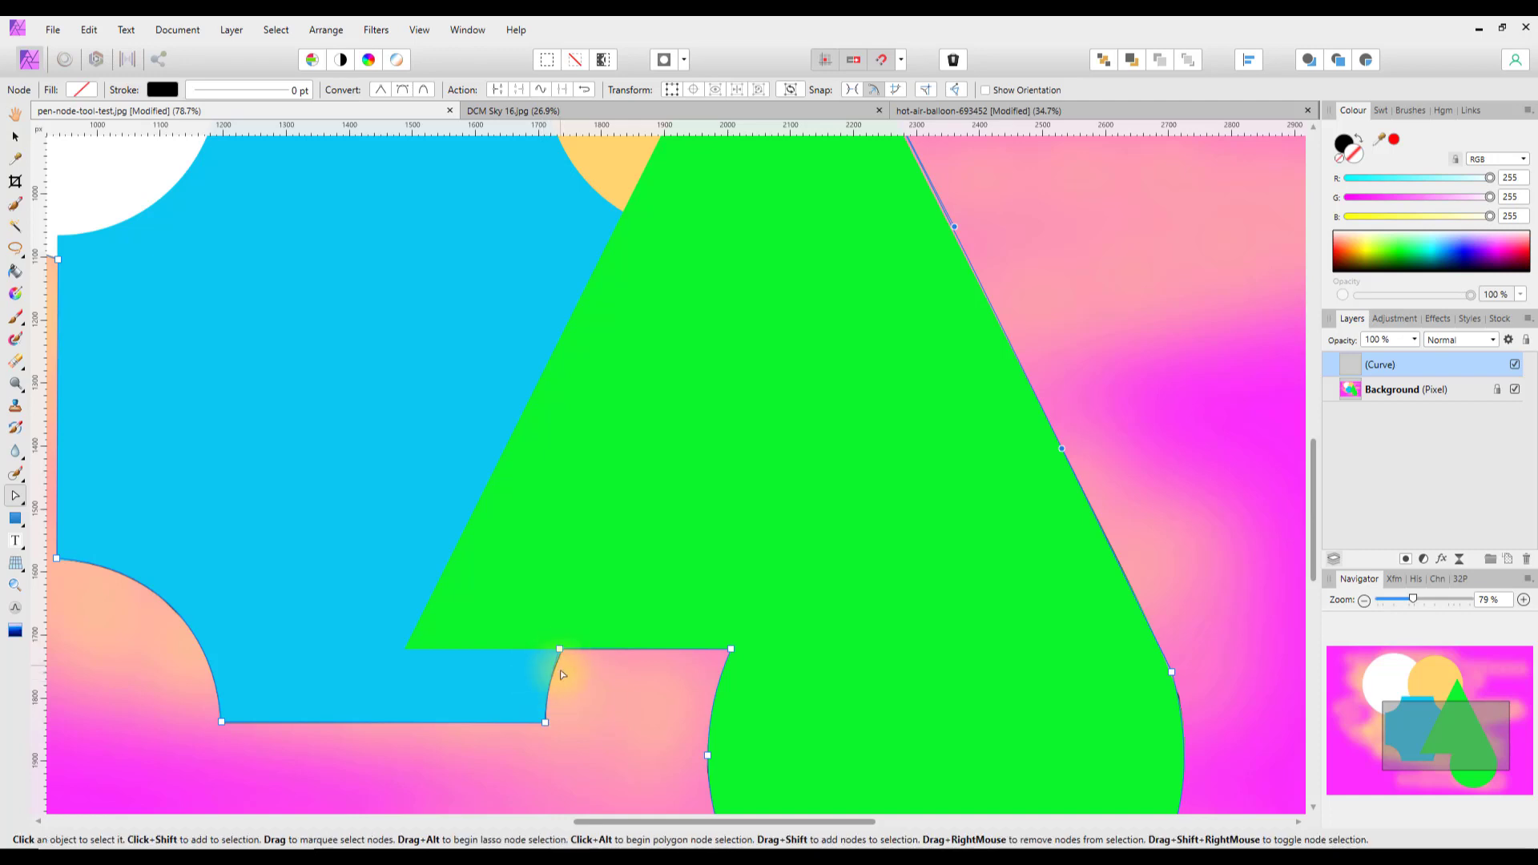
pyautogui.scroll(3, 552, 684)
pyautogui.scroll(4, 592, 680)
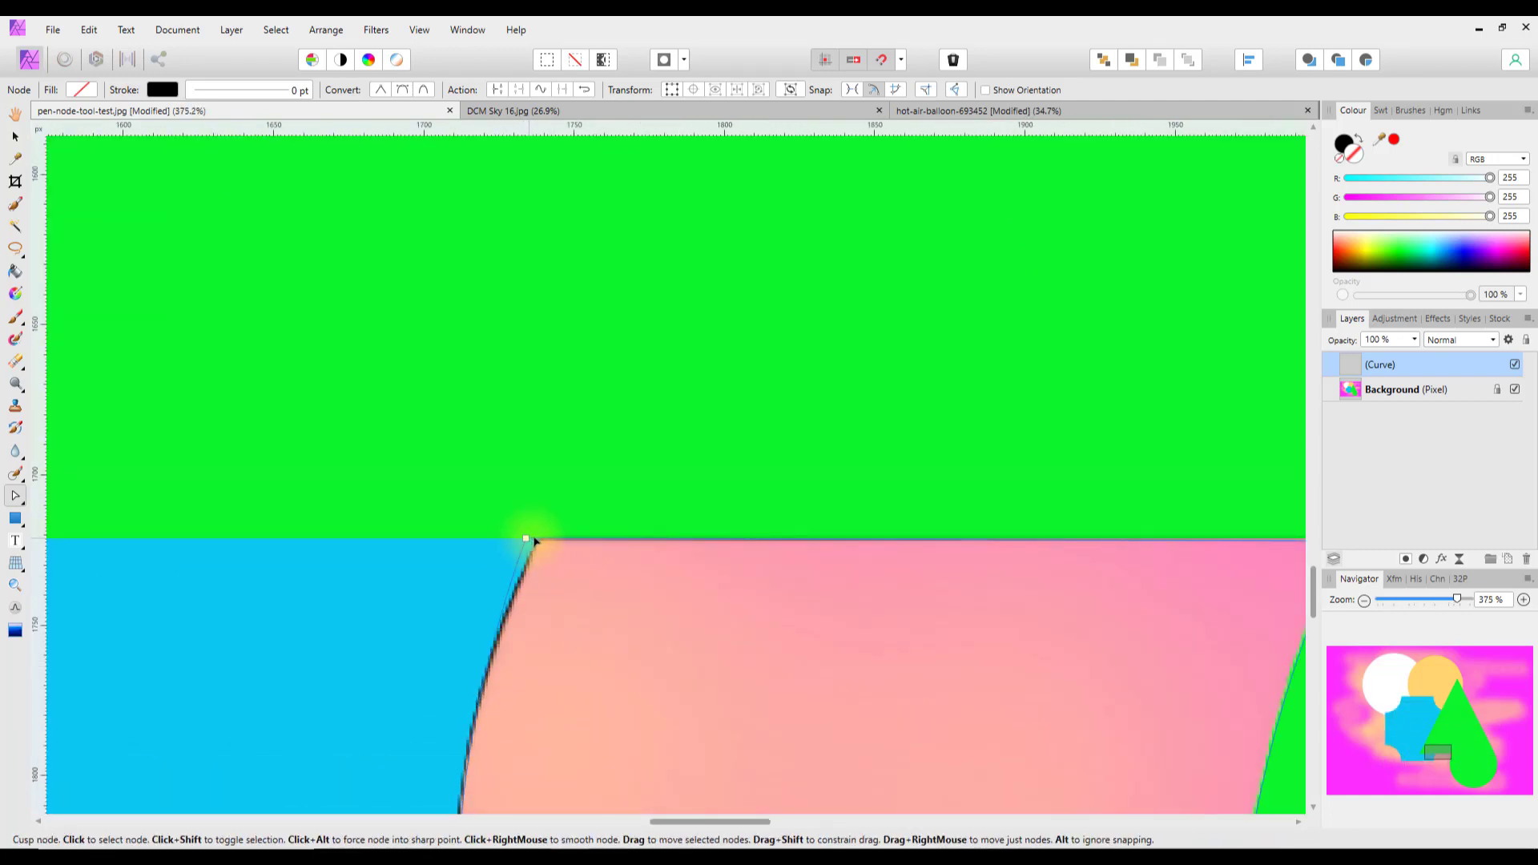
pyautogui.moveTo(535, 543); pyautogui.dragTo(541, 546)
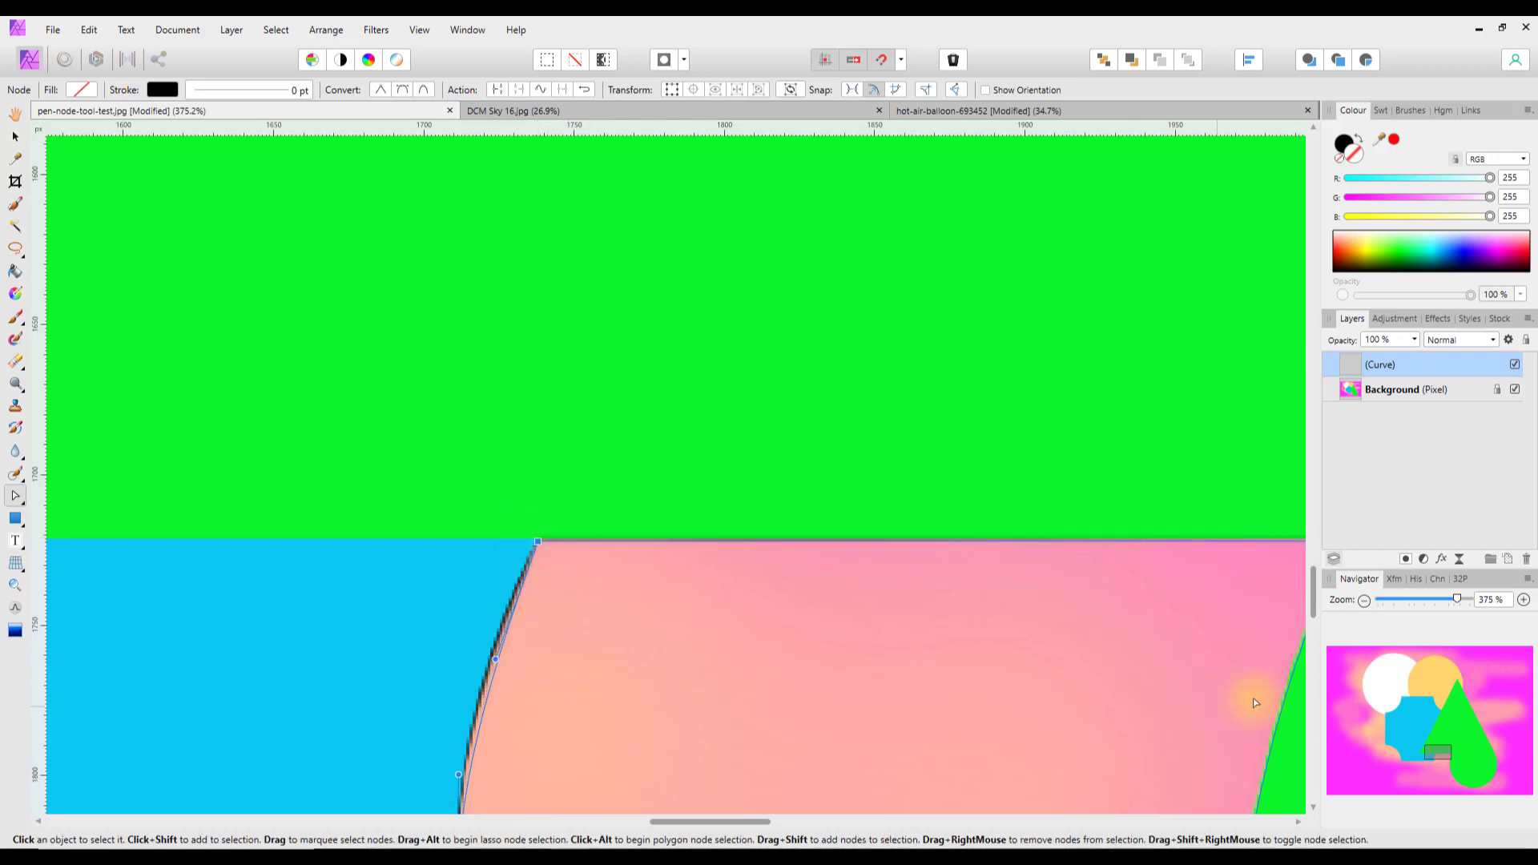
pyautogui.moveTo(1314, 590); pyautogui.dragTo(1318, 613)
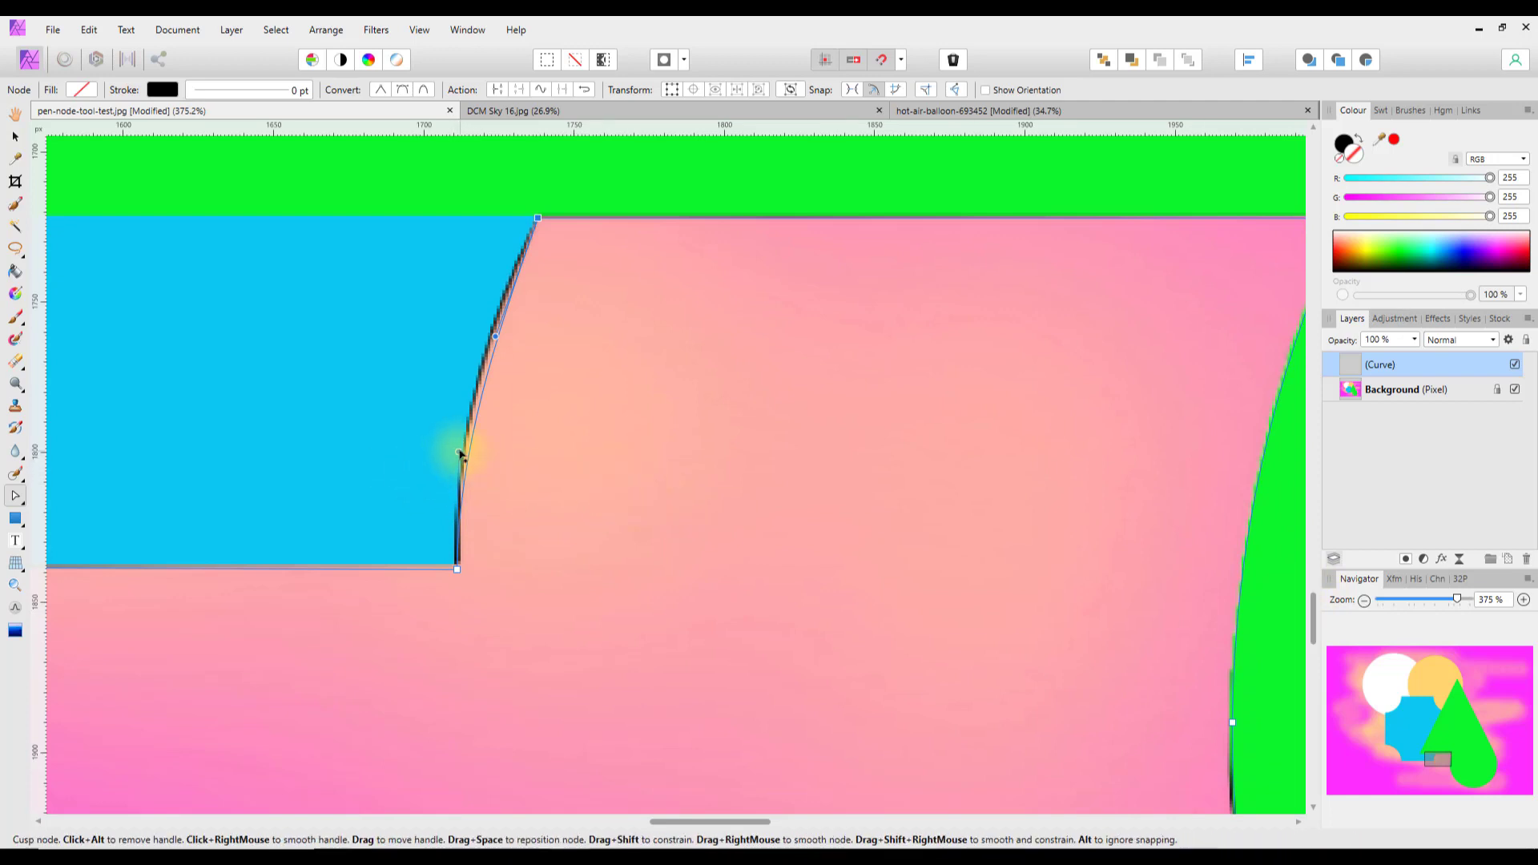
pyautogui.moveTo(452, 453); pyautogui.dragTo(440, 449)
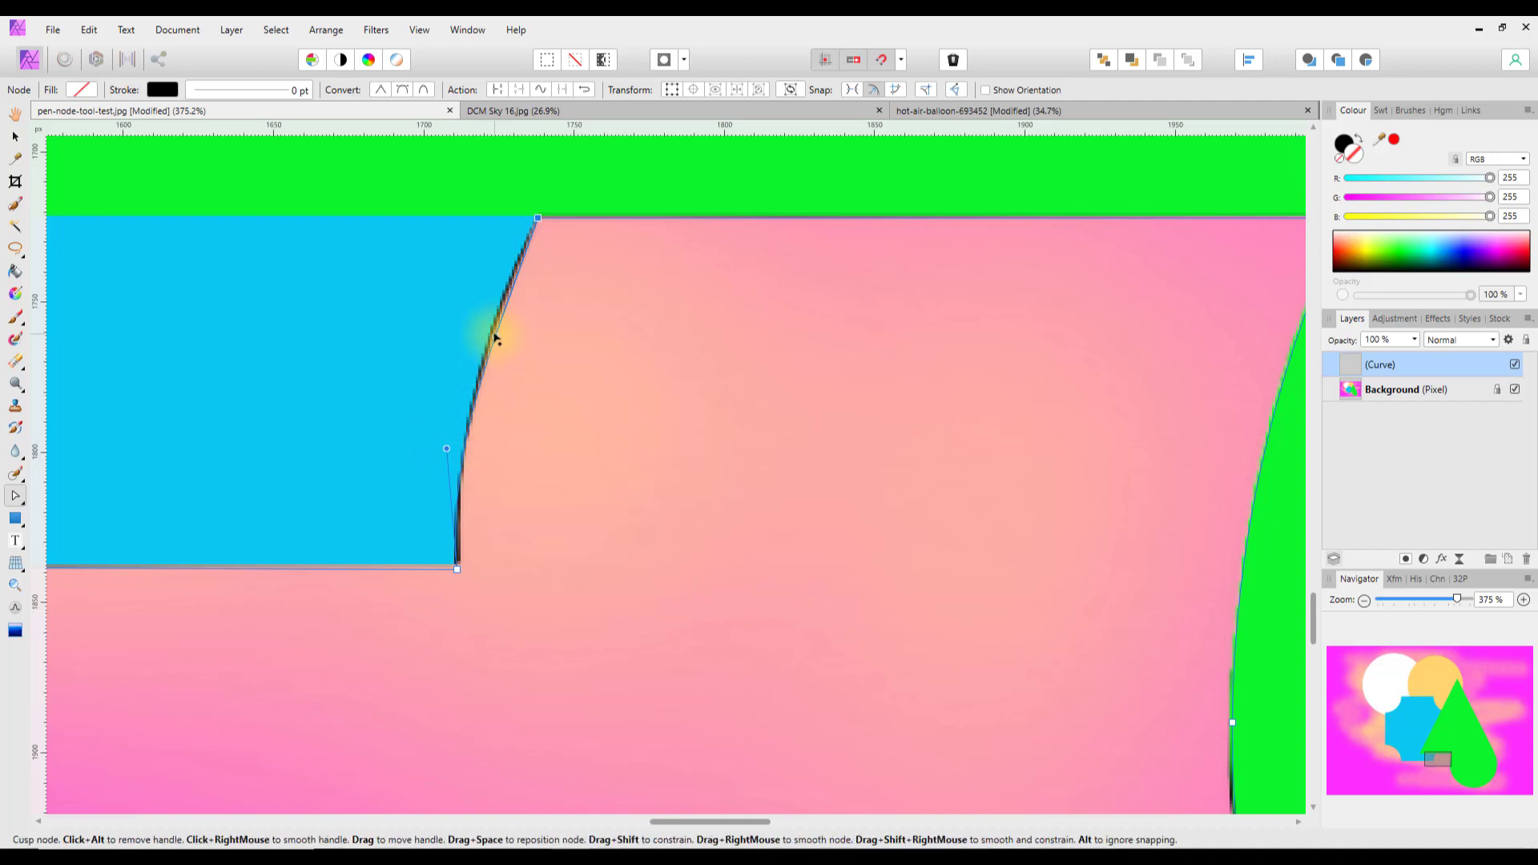
pyautogui.moveTo(494, 337); pyautogui.dragTo(493, 341)
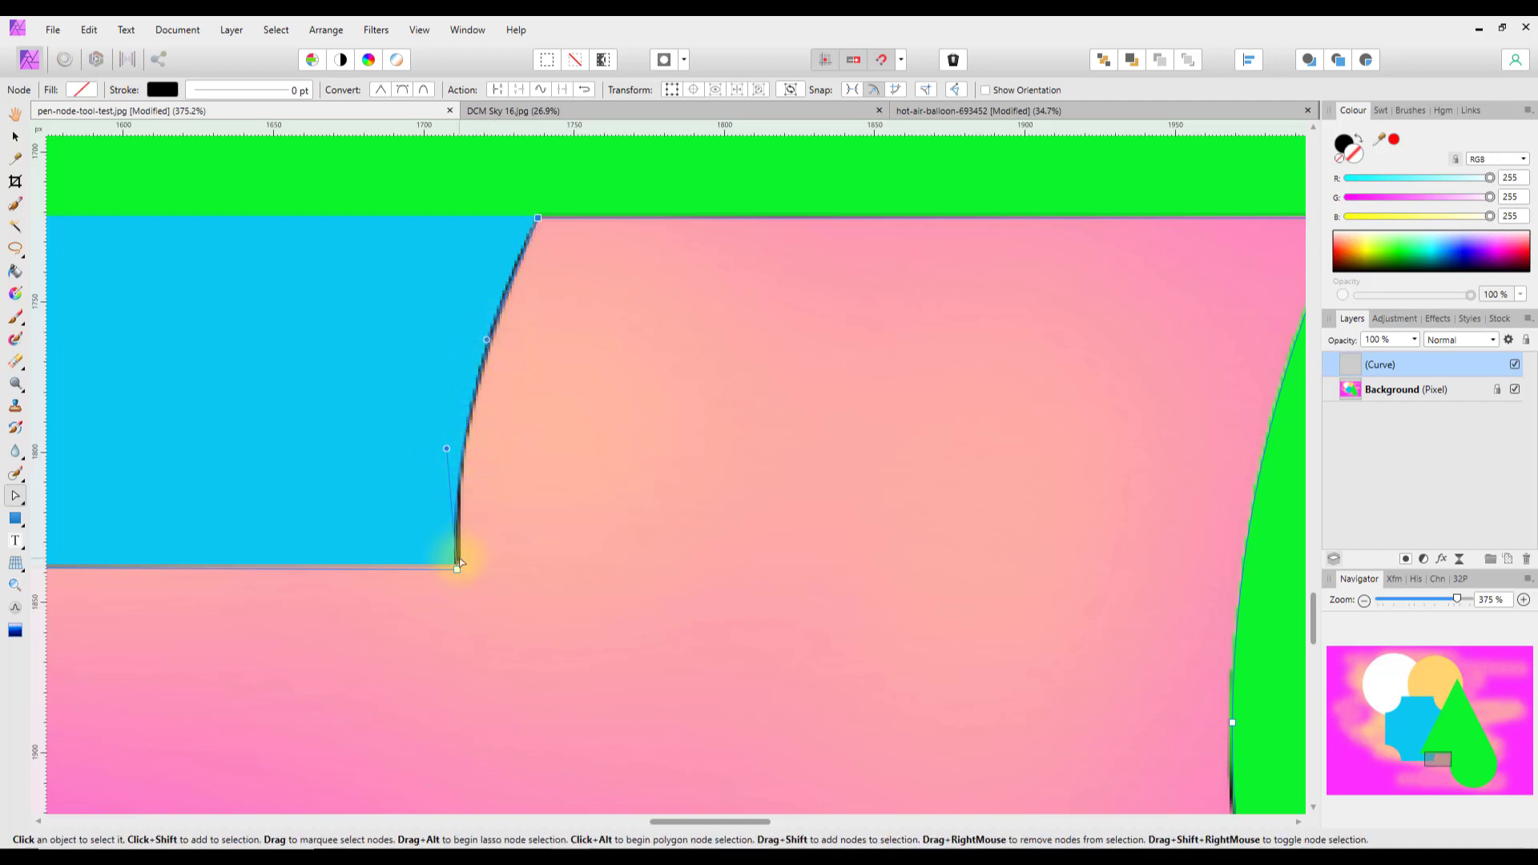
pyautogui.moveTo(459, 569); pyautogui.dragTo(461, 565)
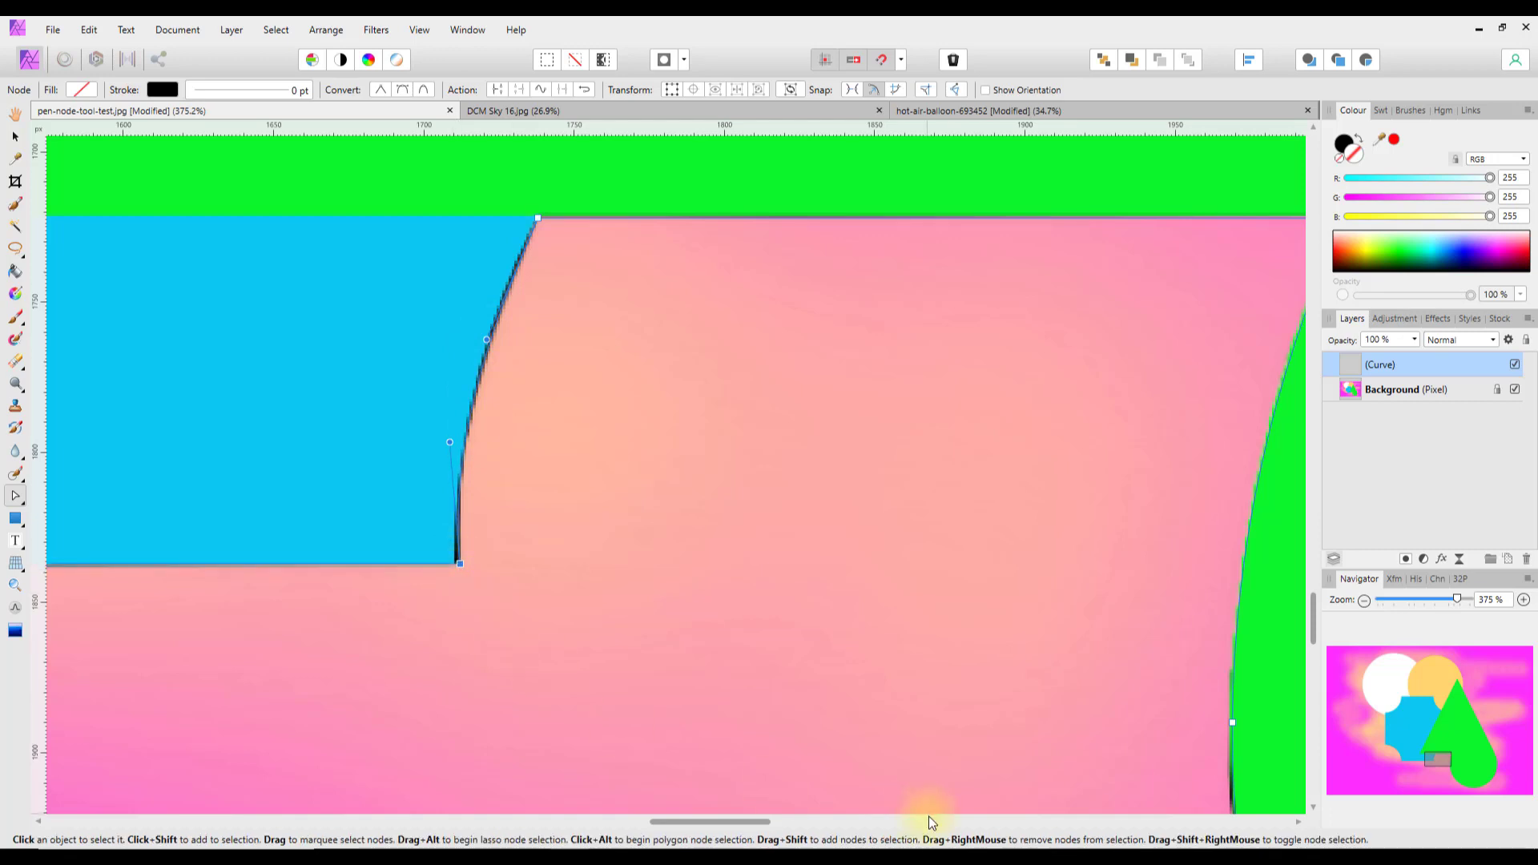
# Step: Move the node at the lower end of the blue shape's lower-left notch onto its corner and adjust its handle to the curve
pyautogui.moveTo(752, 822); pyautogui.dragTo(588, 823)
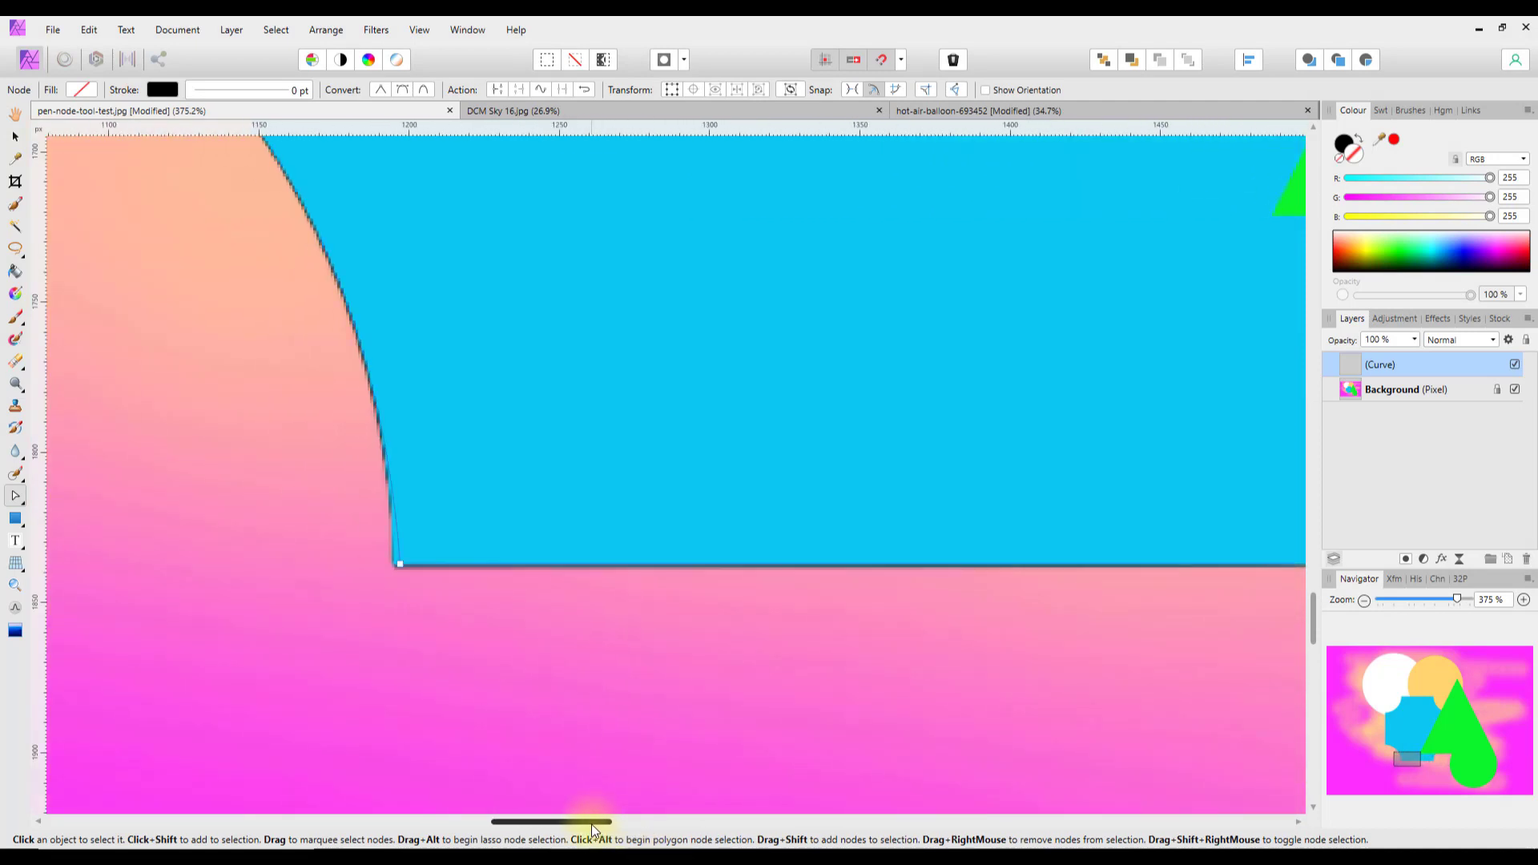
pyautogui.click(398, 565)
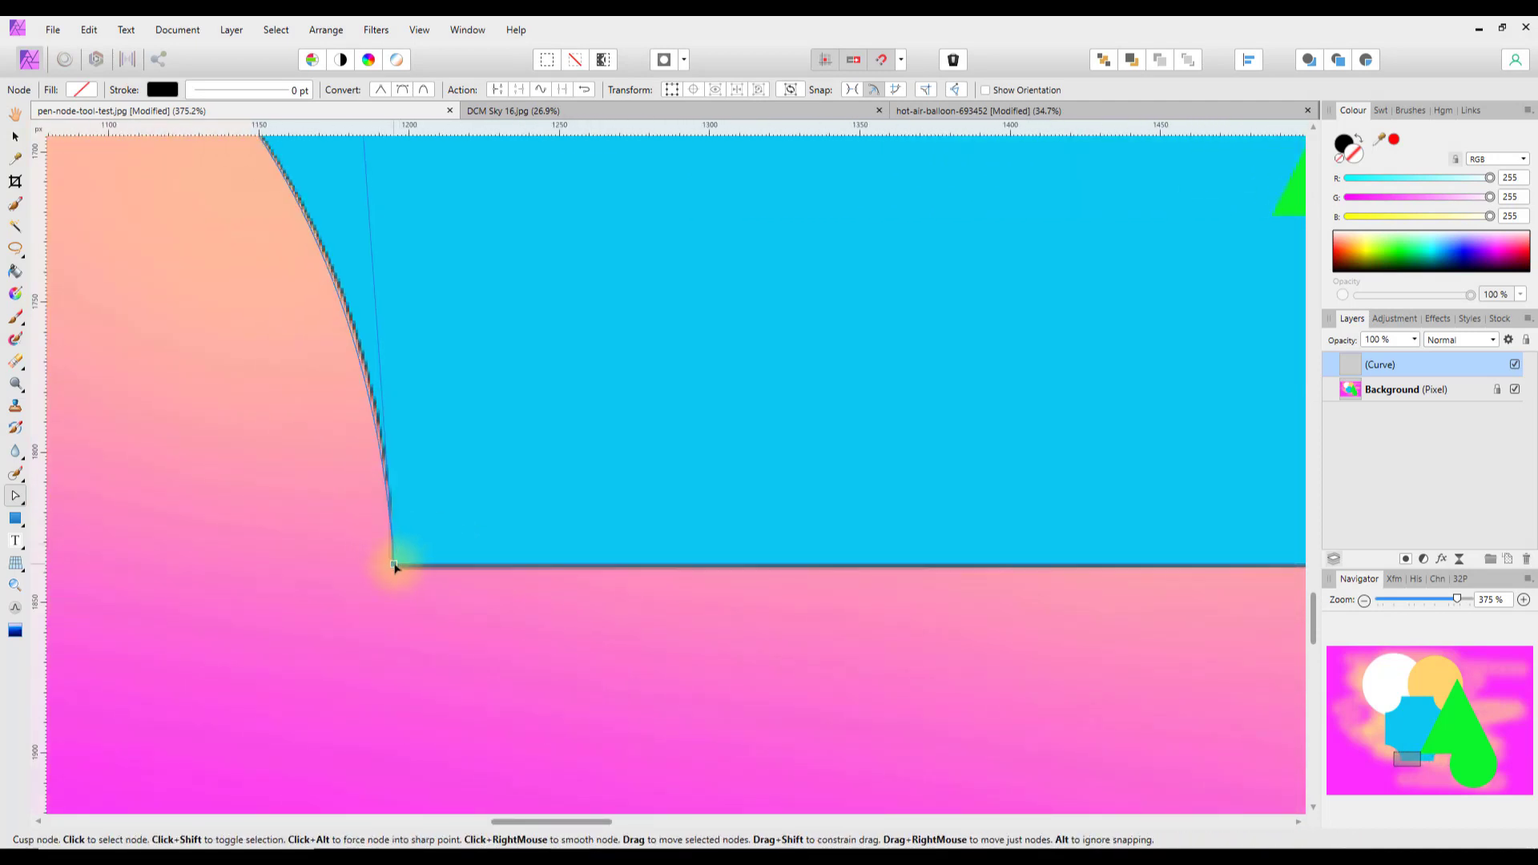
pyautogui.scroll(1, 492, 647)
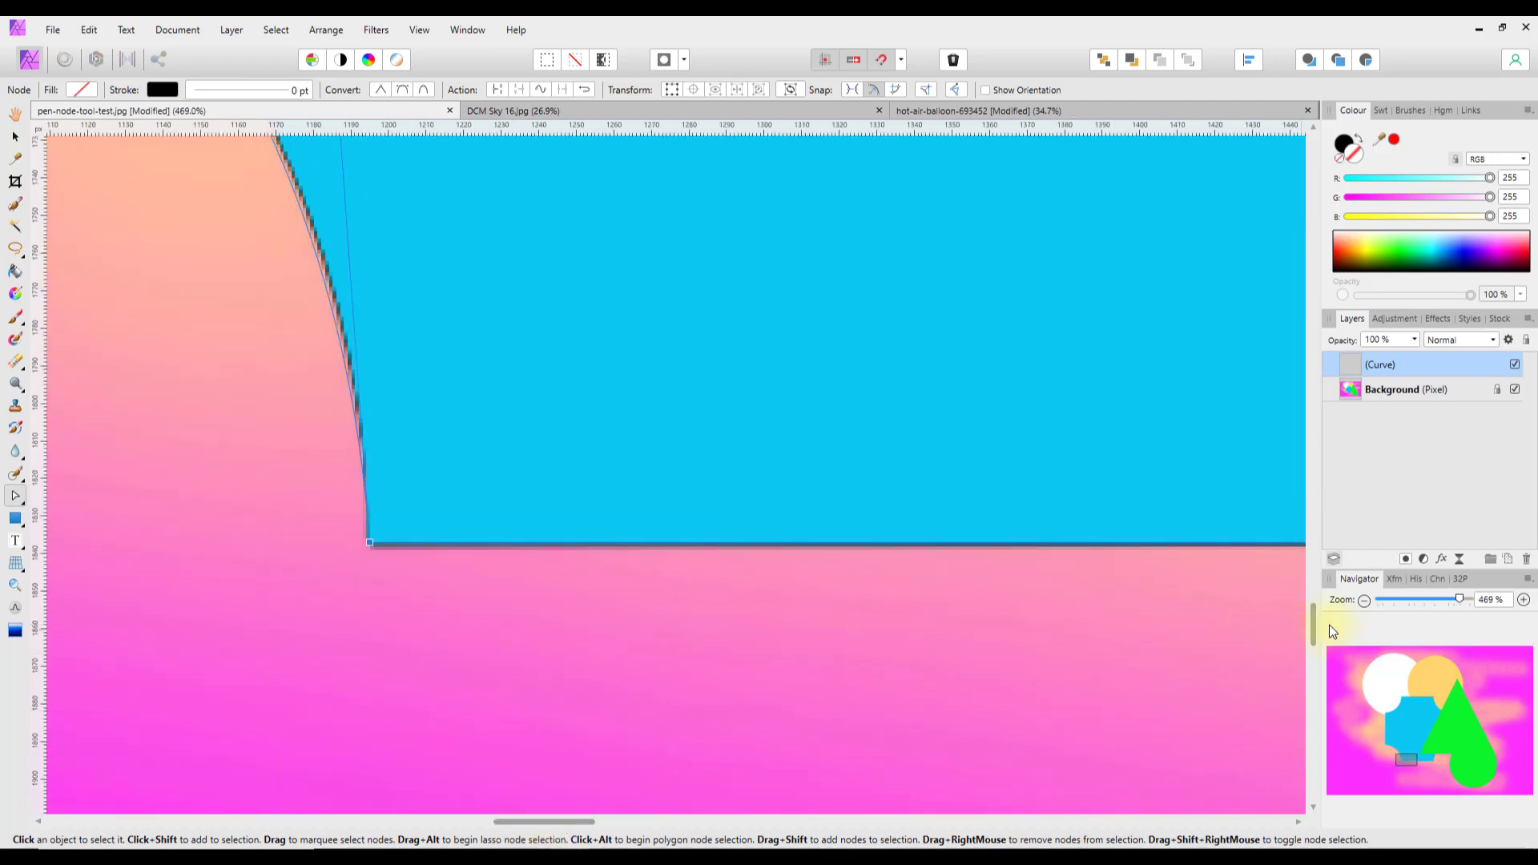
pyautogui.moveTo(1313, 628)
pyautogui.mouseDown()
pyautogui.moveTo(1320, 556)
pyautogui.moveTo(1324, 612)
pyautogui.mouseUp()
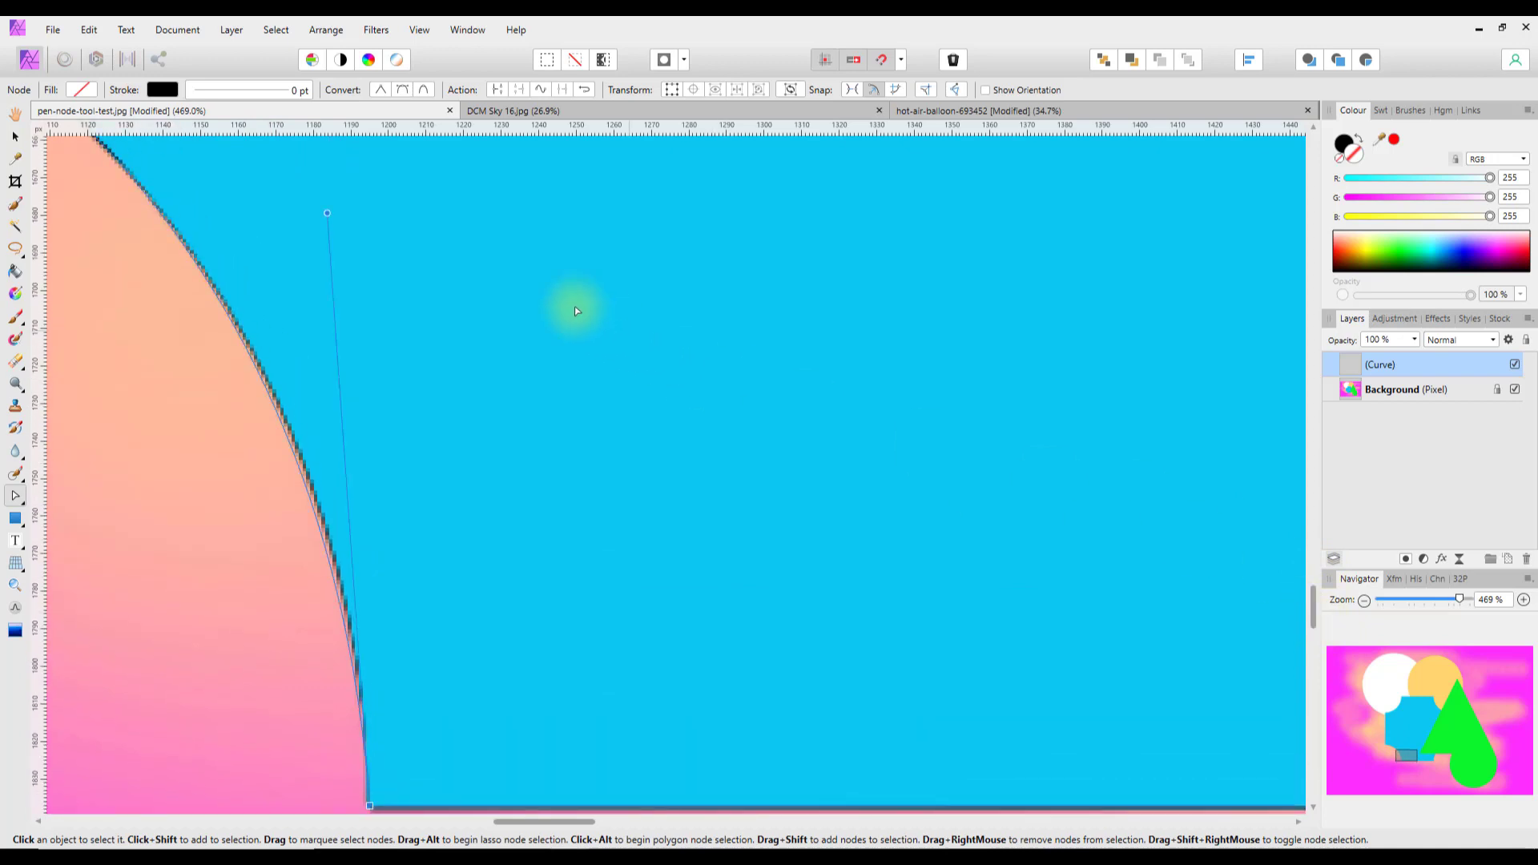
pyautogui.moveTo(327, 215); pyautogui.dragTo(339, 215)
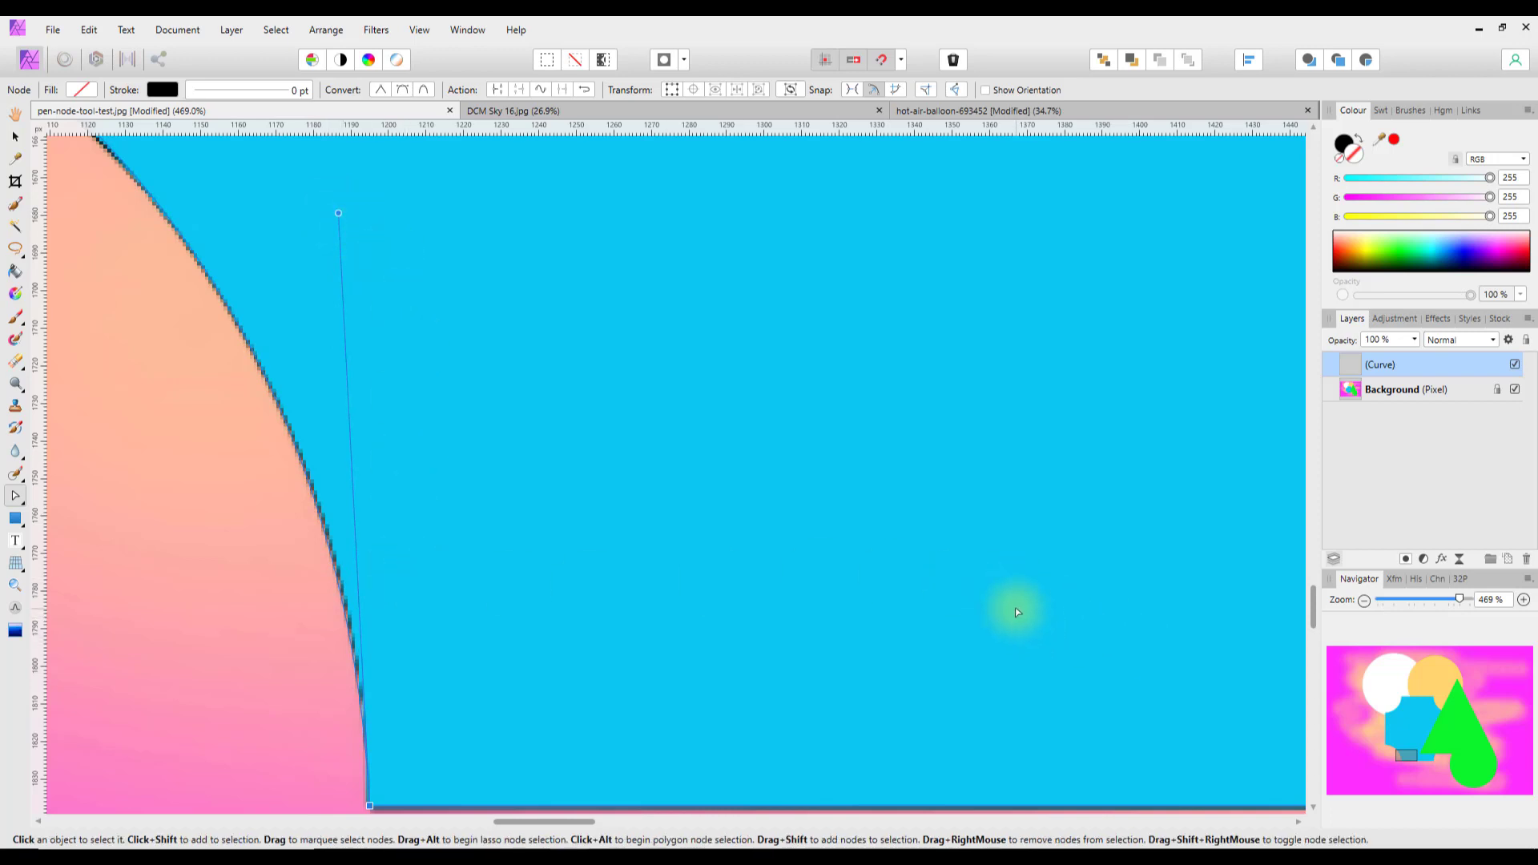
# Step: Add a node about midway along the outline segment on the green triangle's right edge
pyautogui.hotkey('ctrl', '0')
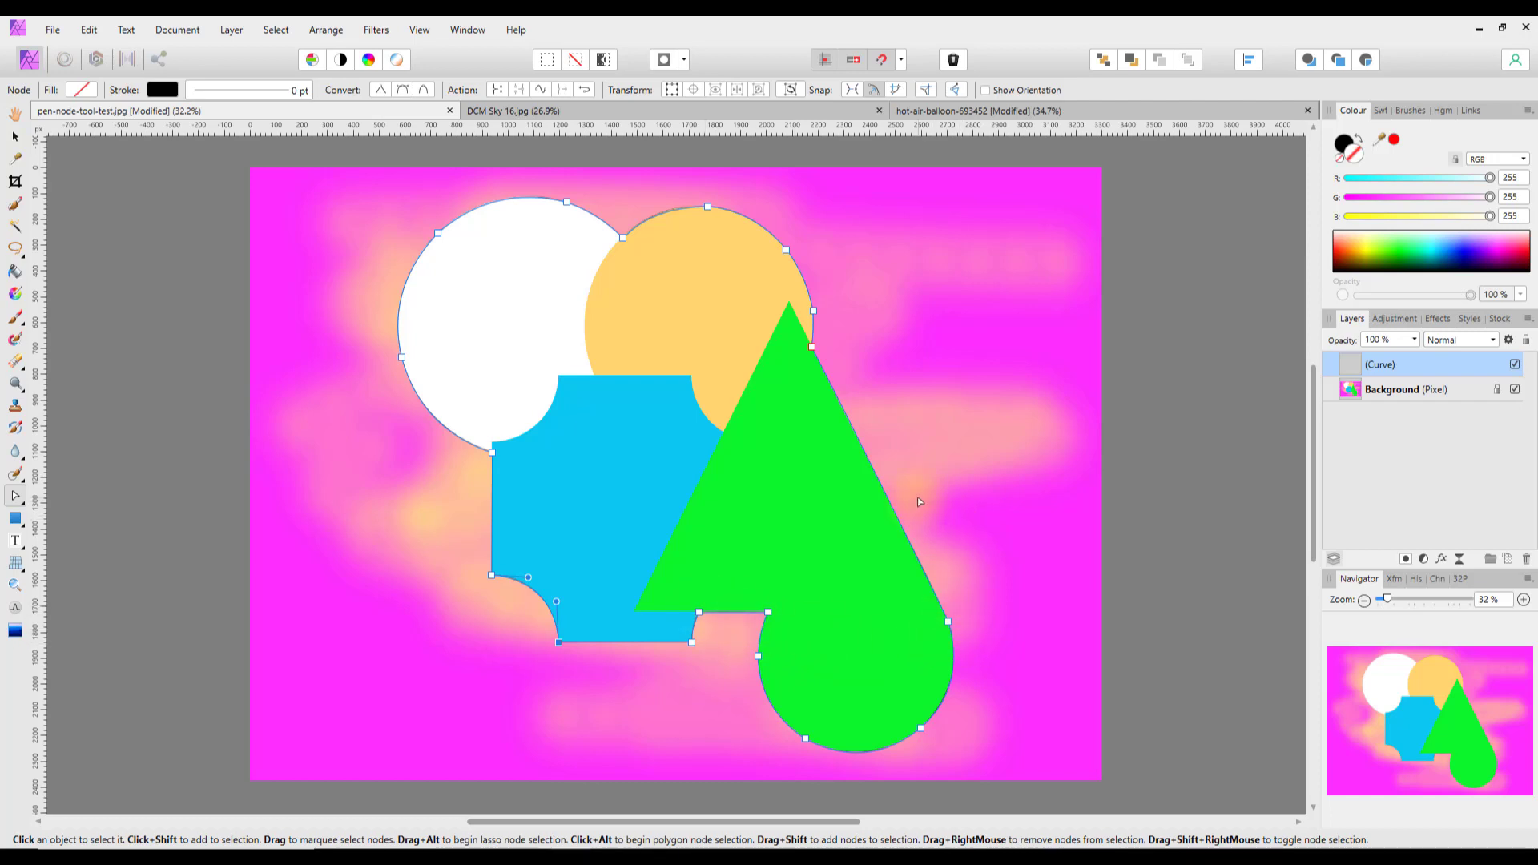
pyautogui.click(877, 476)
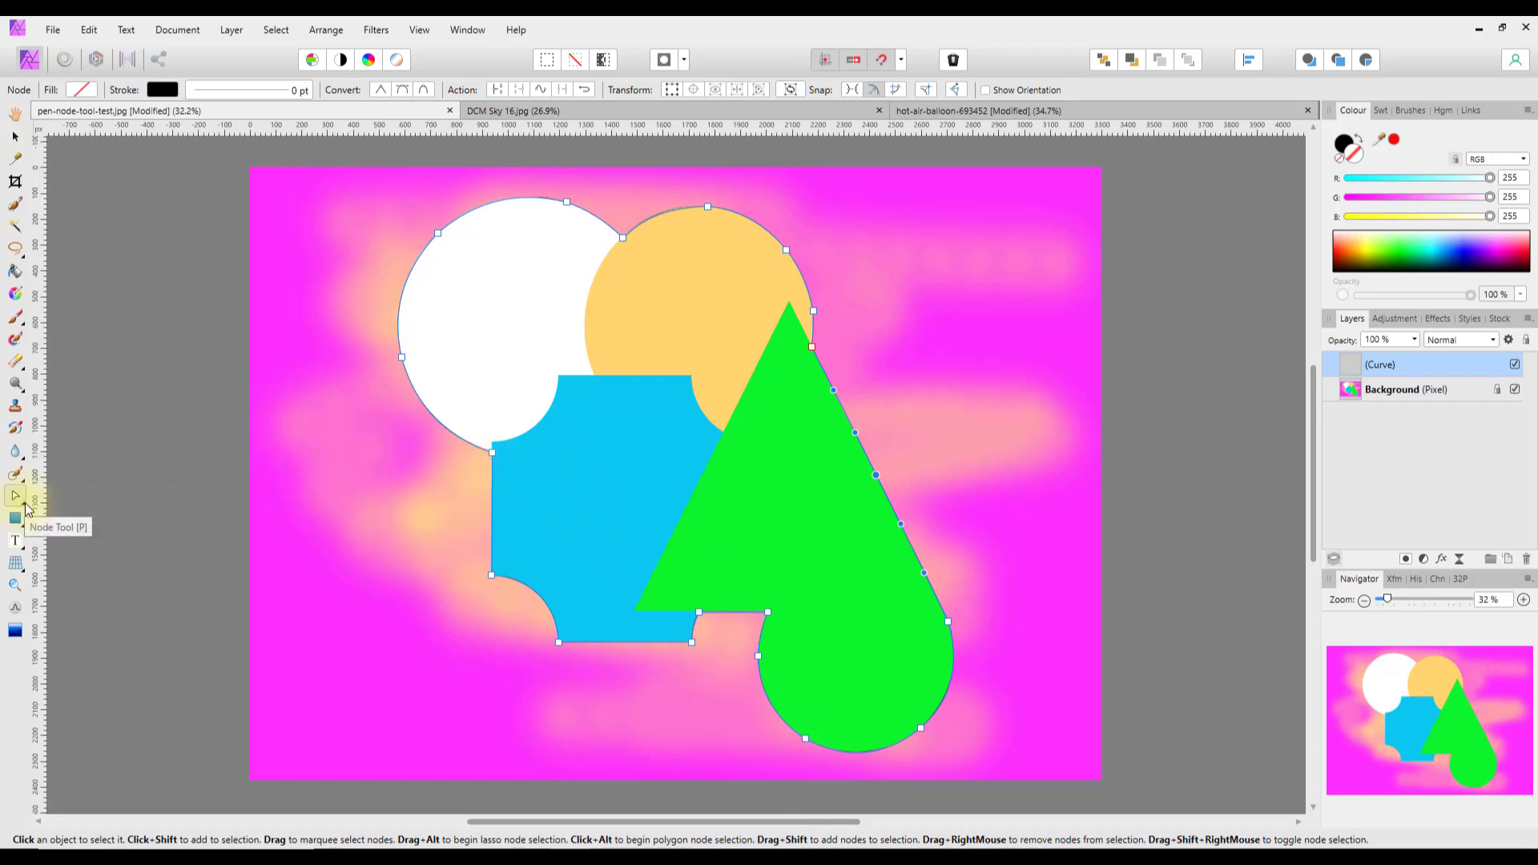
# Step: Switch to the Pen Tool, convert the closed curve into a mask on the Background layer, and expand that layer to show the mask
pyautogui.click(16, 496)
pyautogui.click(53, 502)
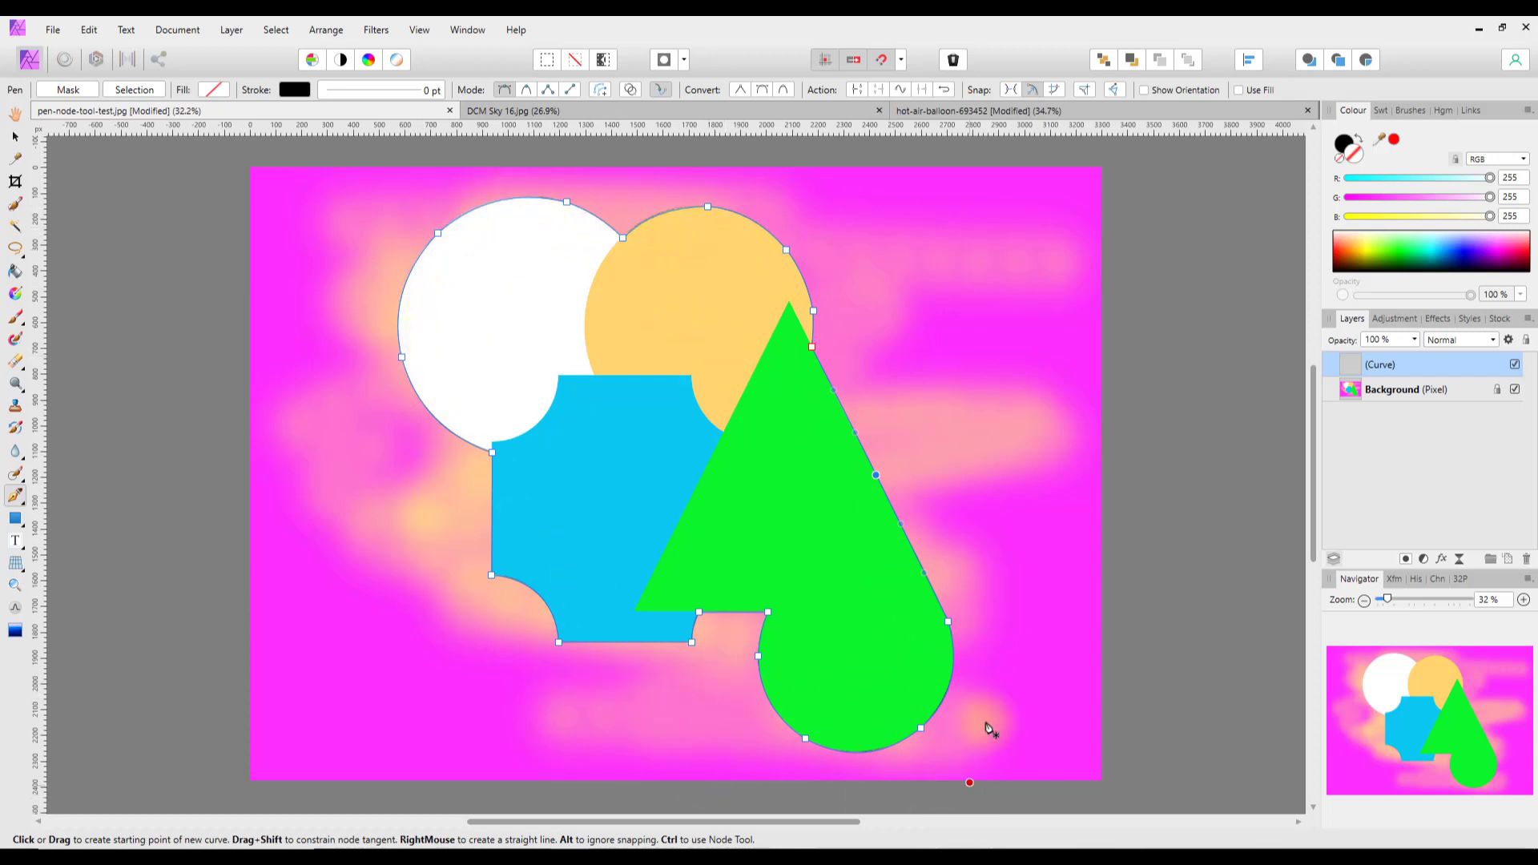
pyautogui.click(68, 91)
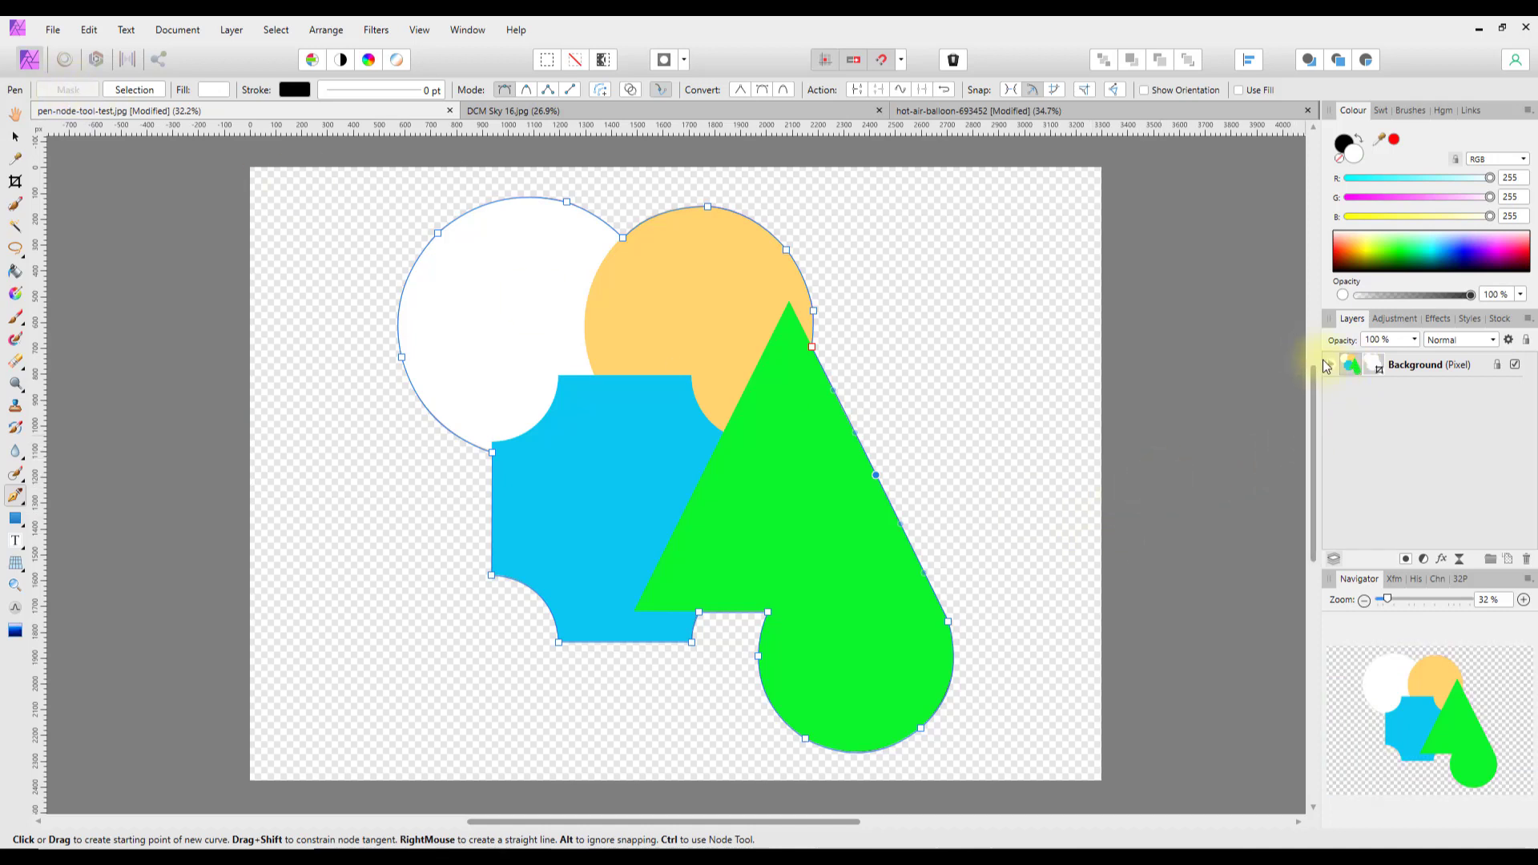
pyautogui.click(1325, 365)
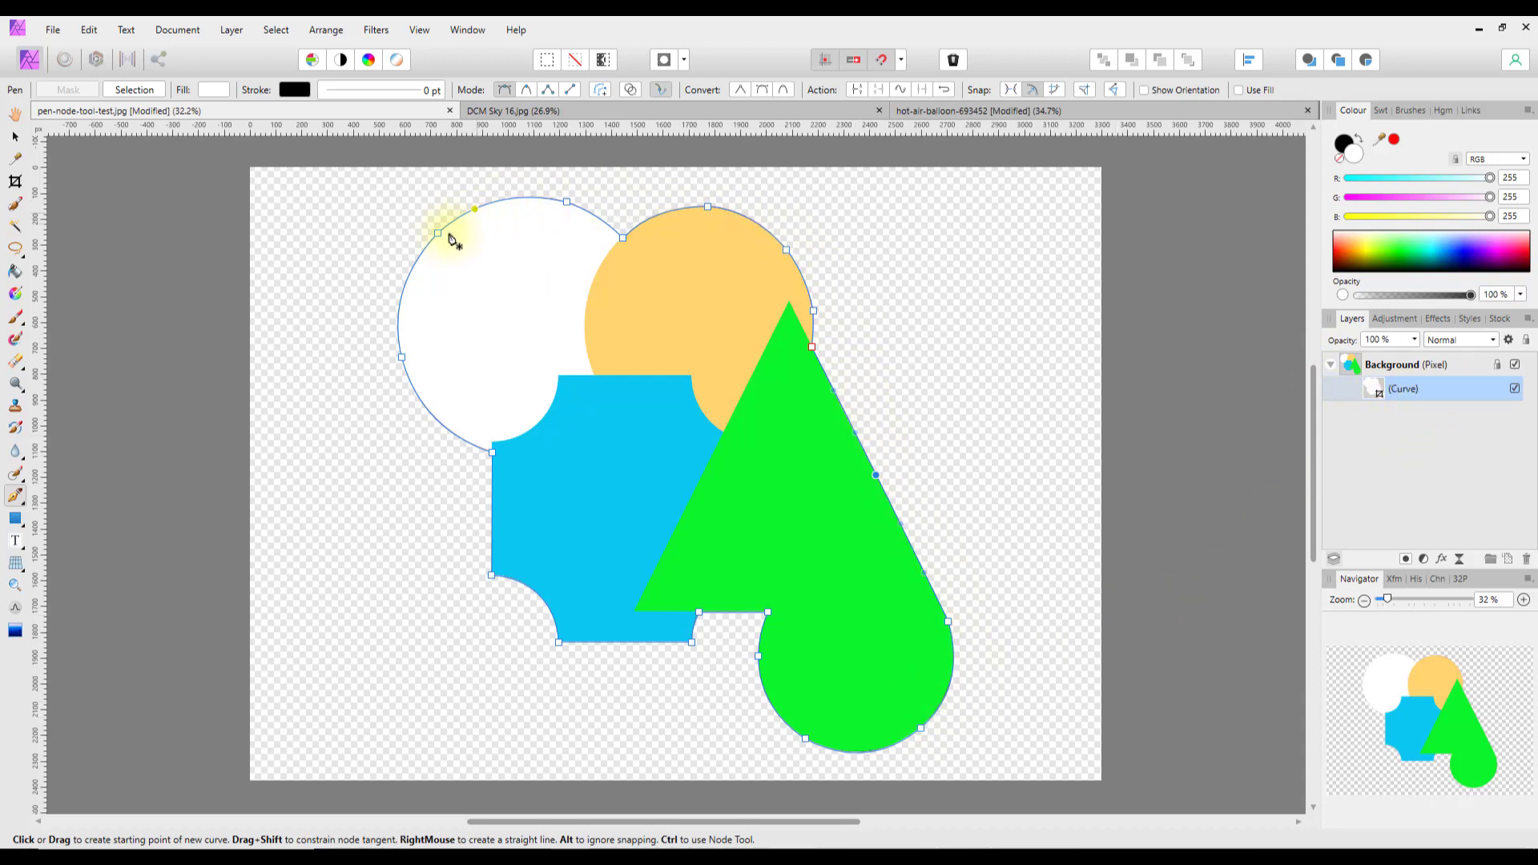
# Step: Examine the masked cut-out's edges closely around the orange circle without the path overlay
pyautogui.click(15, 116)
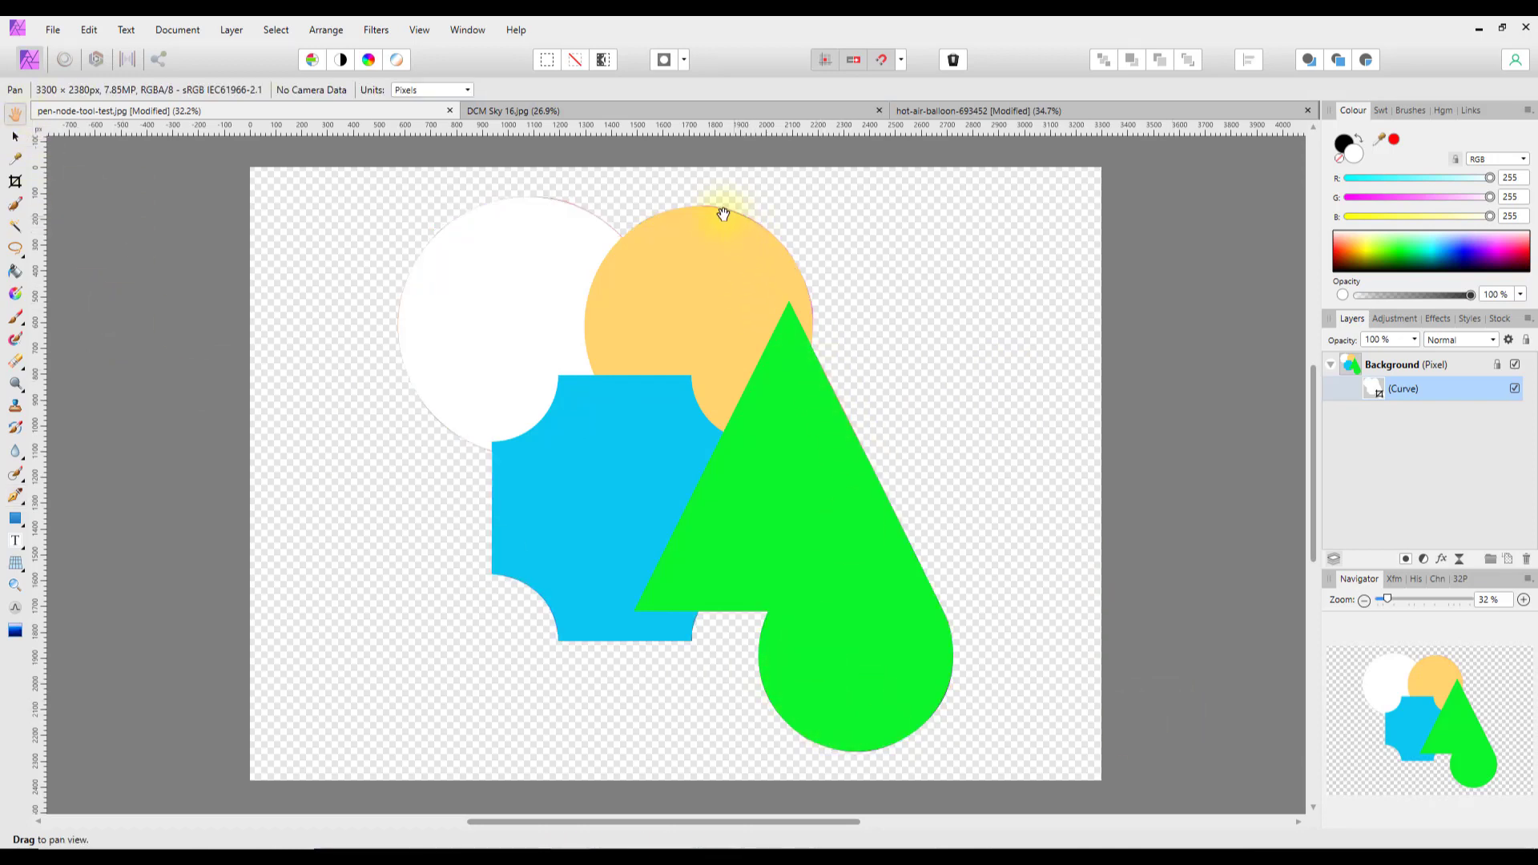
pyautogui.scroll(5, 739, 241)
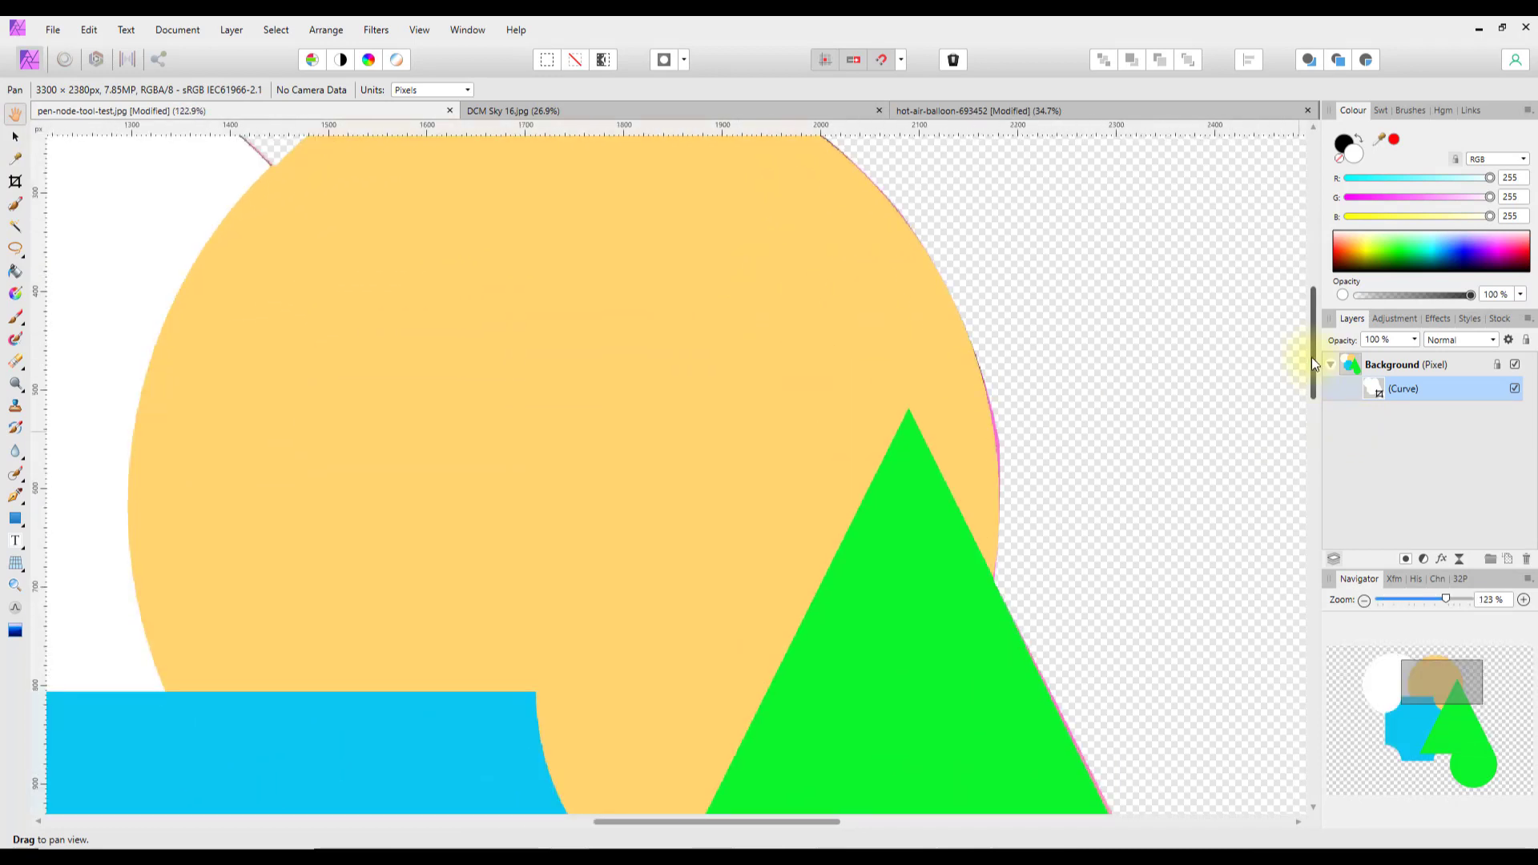
pyautogui.moveTo(1316, 344); pyautogui.dragTo(1317, 285)
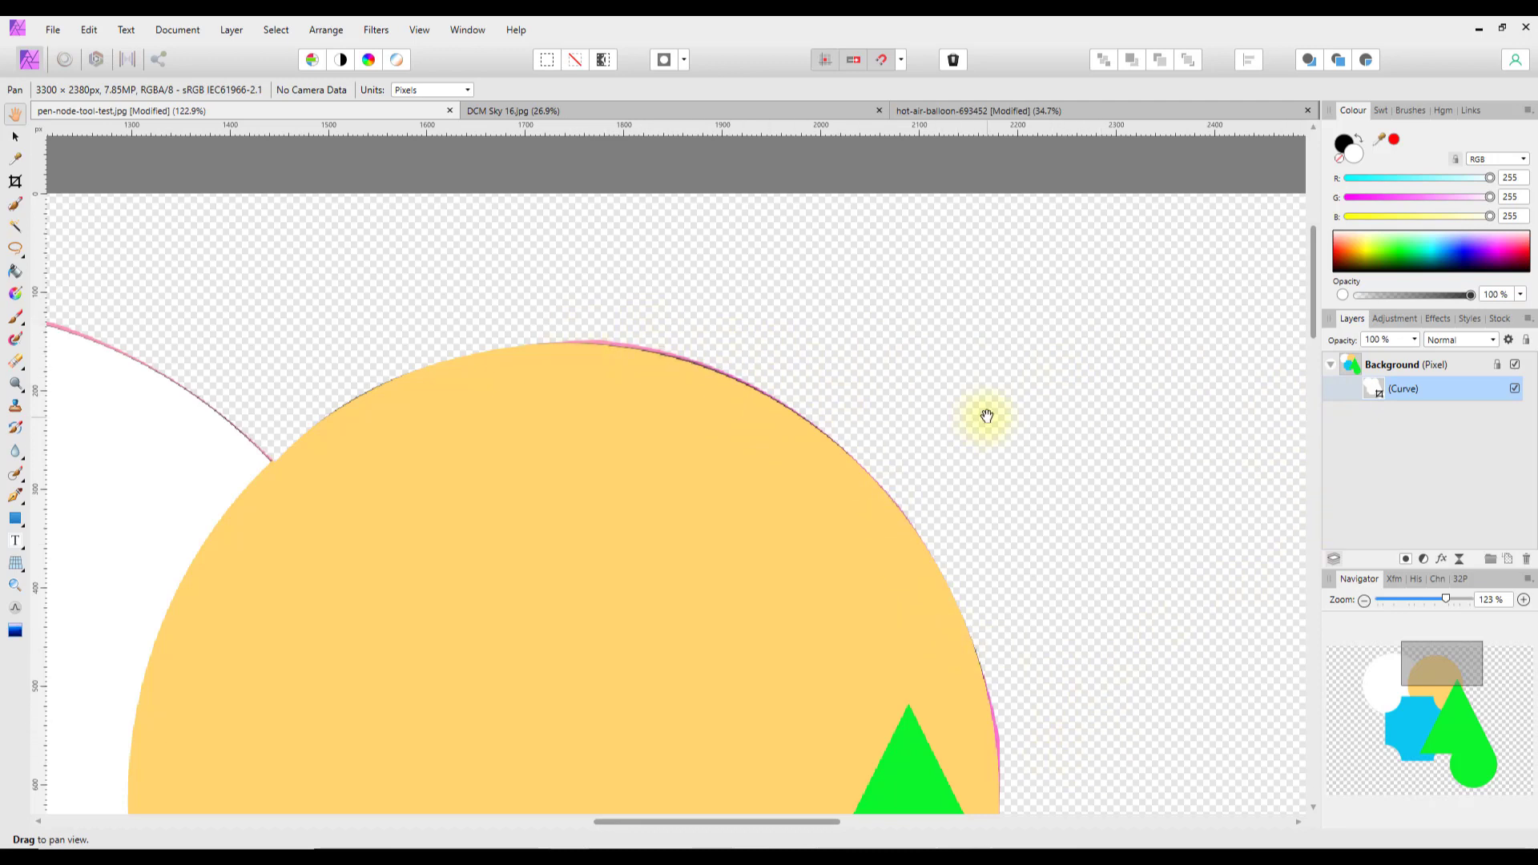
pyautogui.hotkey('ctrl', '0')
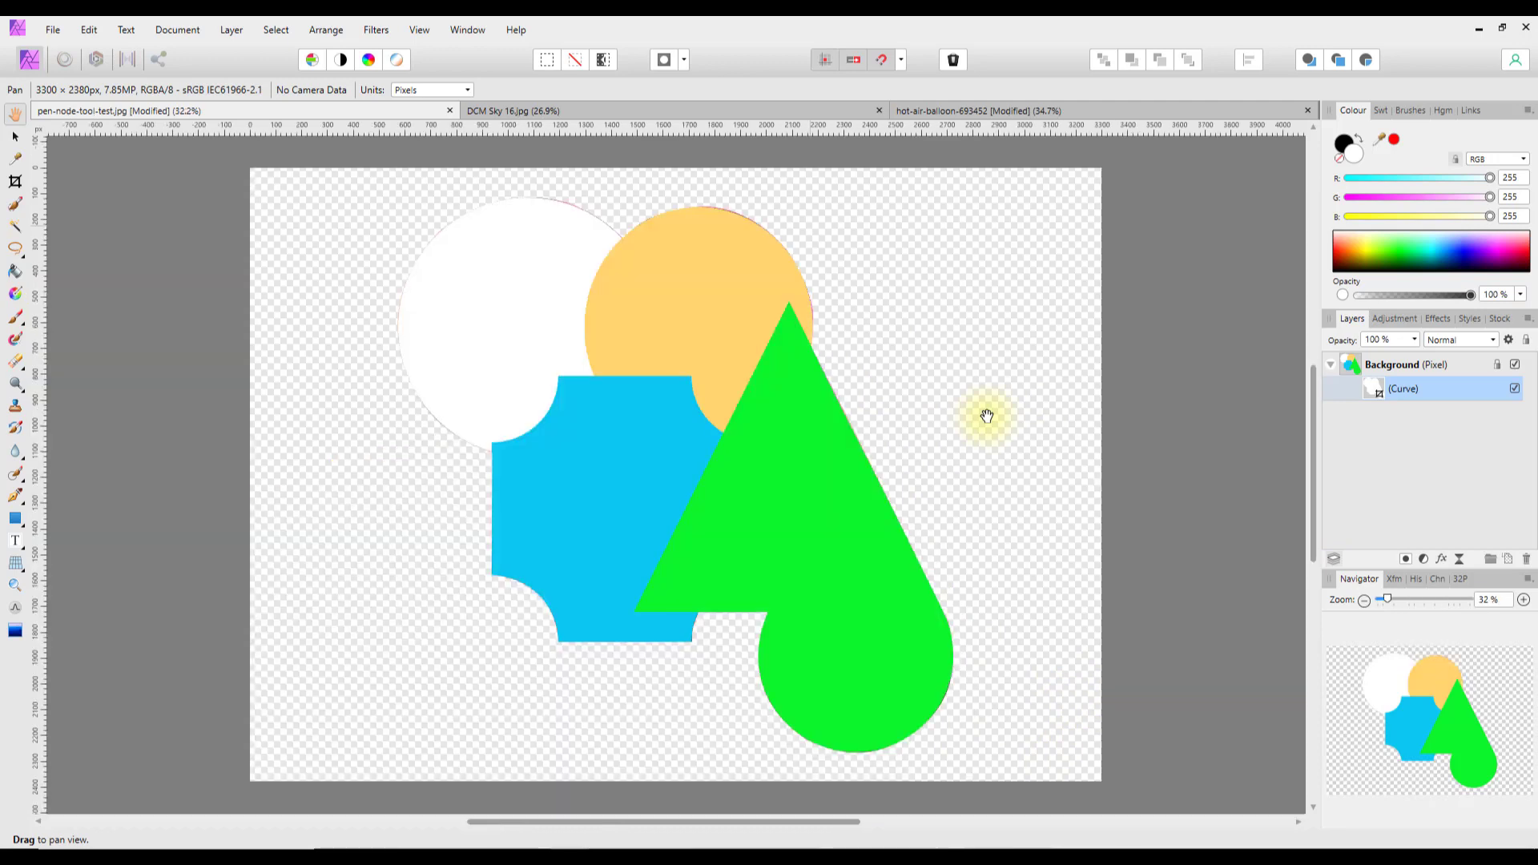
# Step: Copy the sky photo's Background layer from the DCM Sky 16.jpg document
pyautogui.click(640, 122)
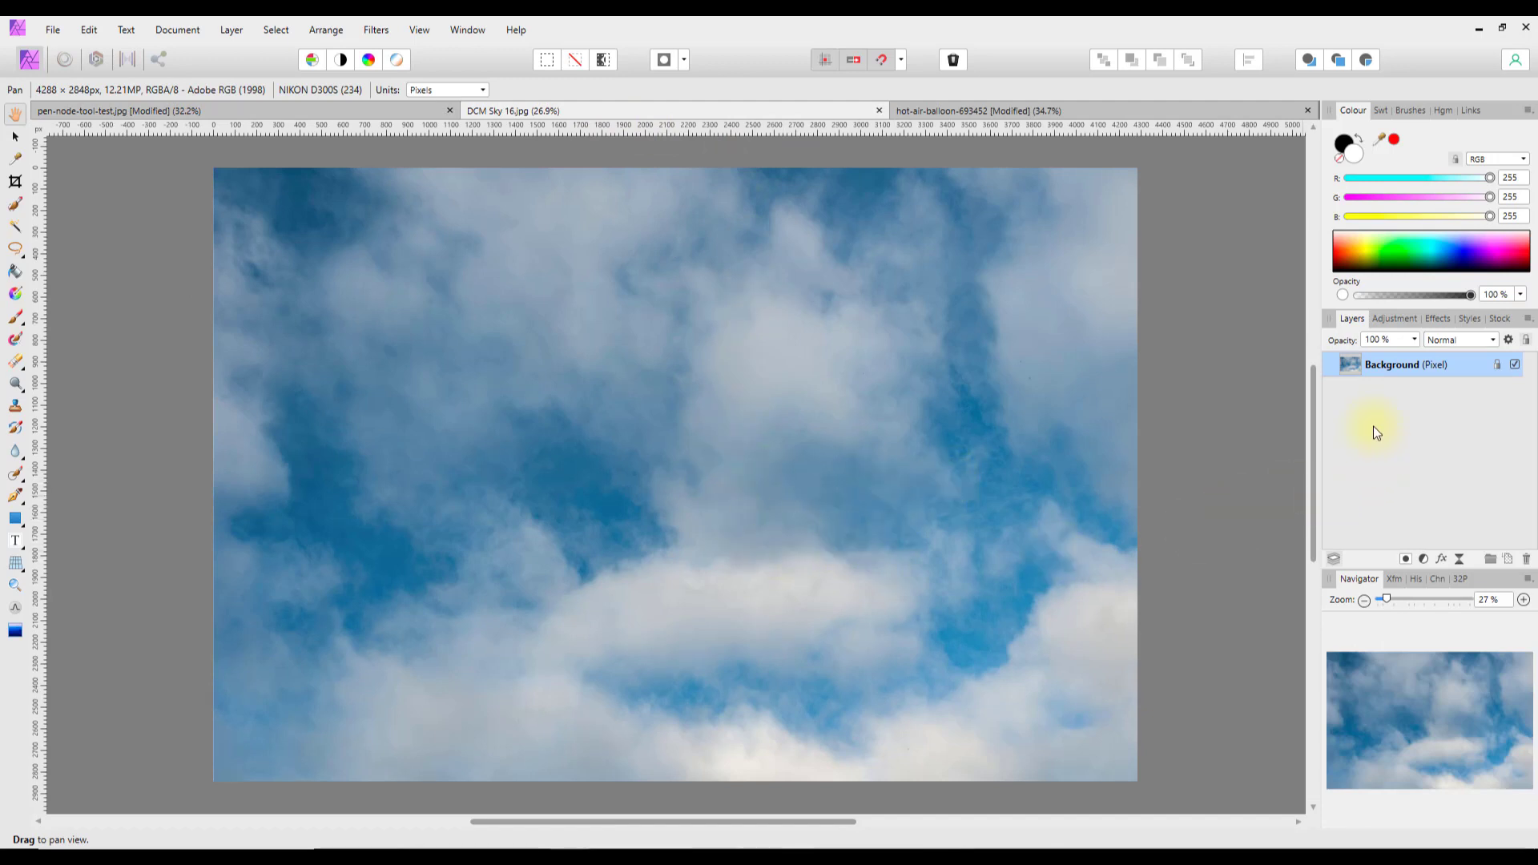
pyautogui.rightClick(1368, 369)
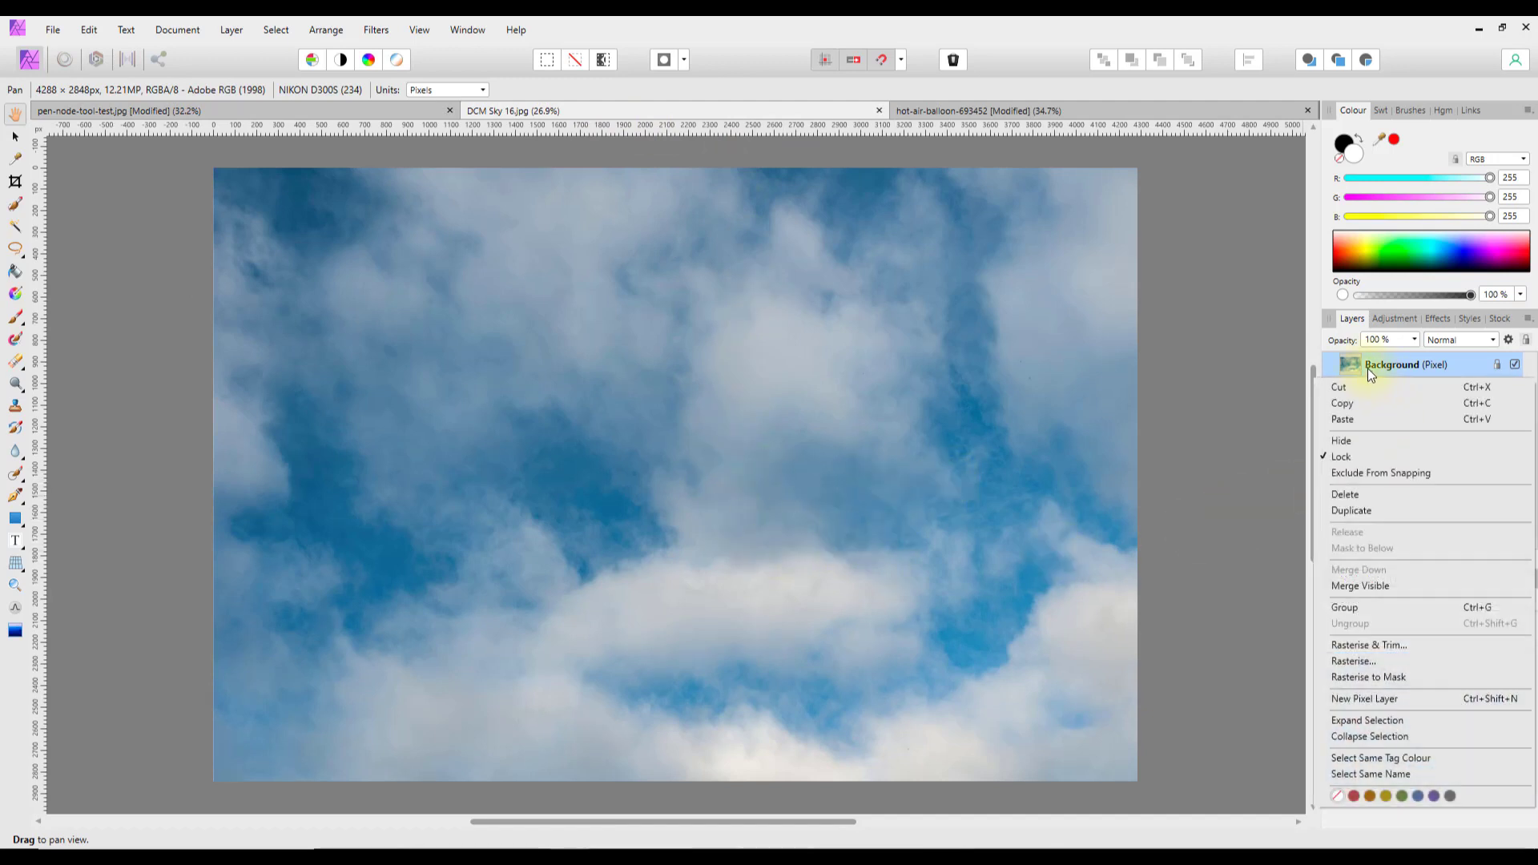
pyautogui.click(1328, 403)
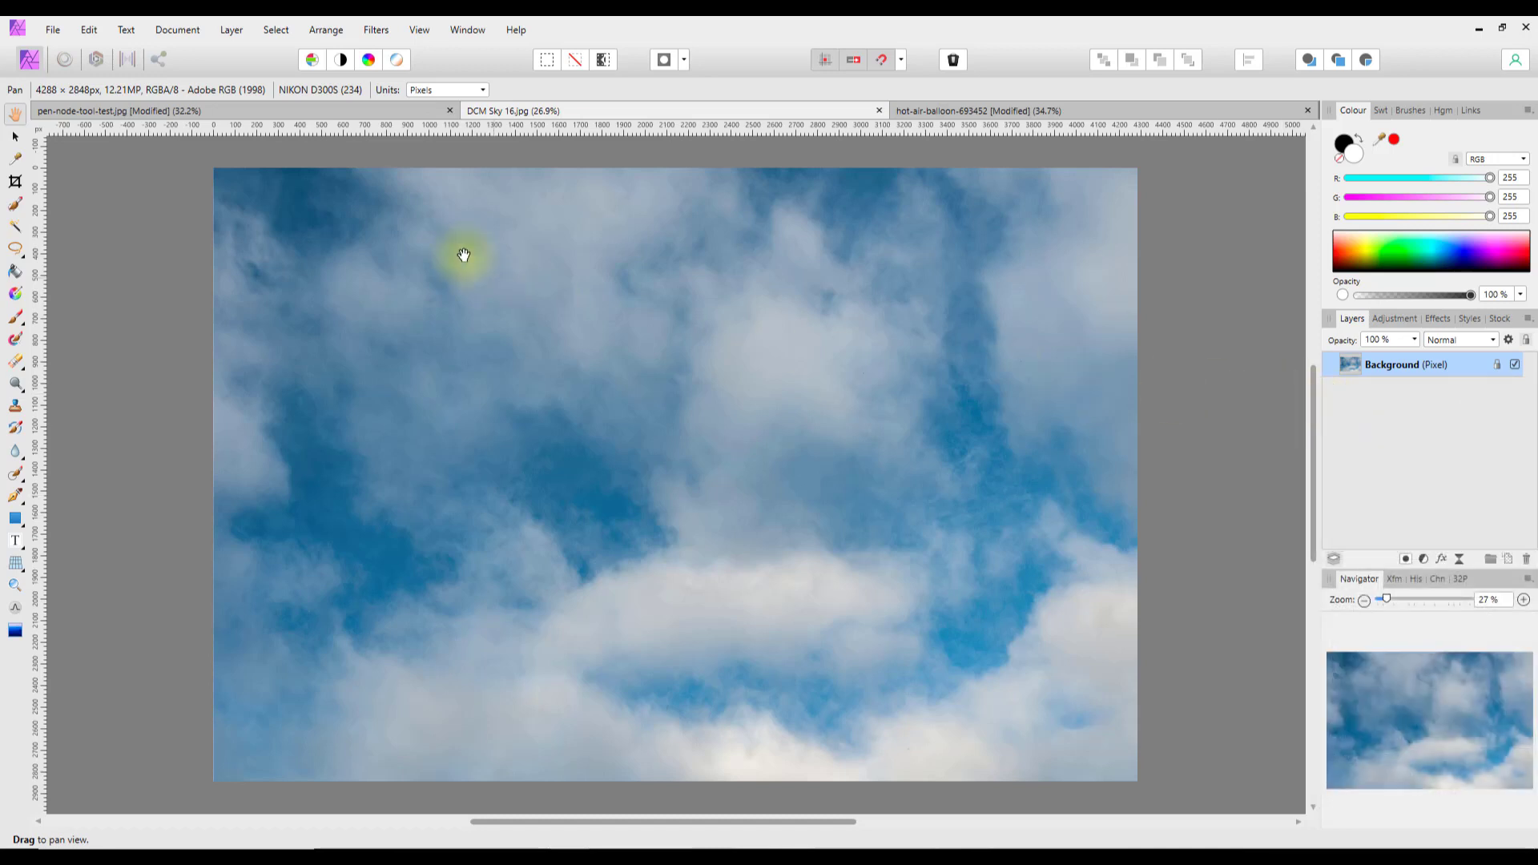
# Step: Paste the sky layer into the shapes document and place it beneath the masked Background layer
pyautogui.click(402, 113)
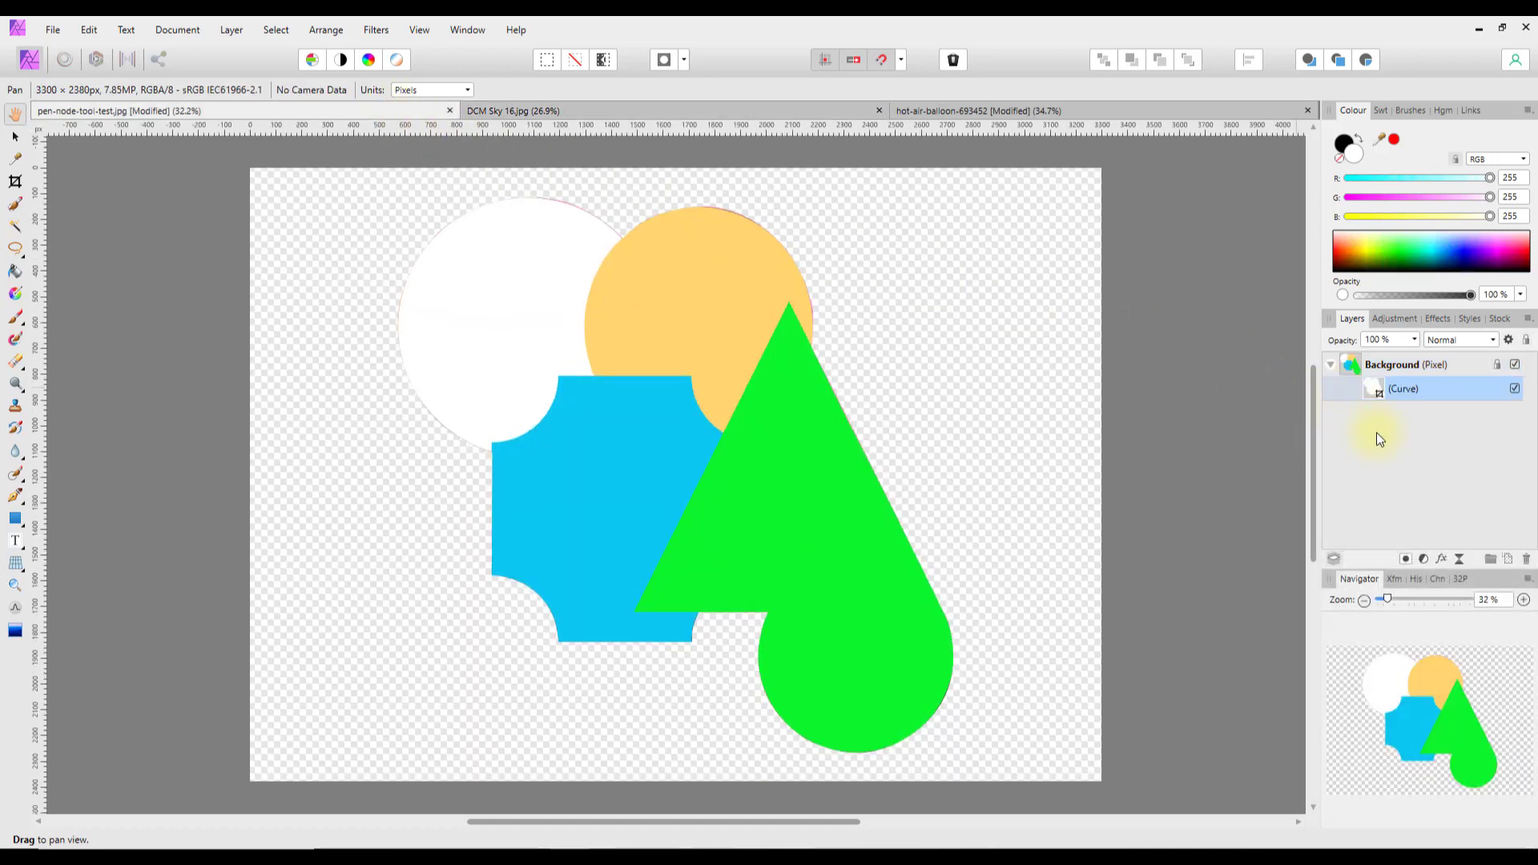
pyautogui.click(1331, 365)
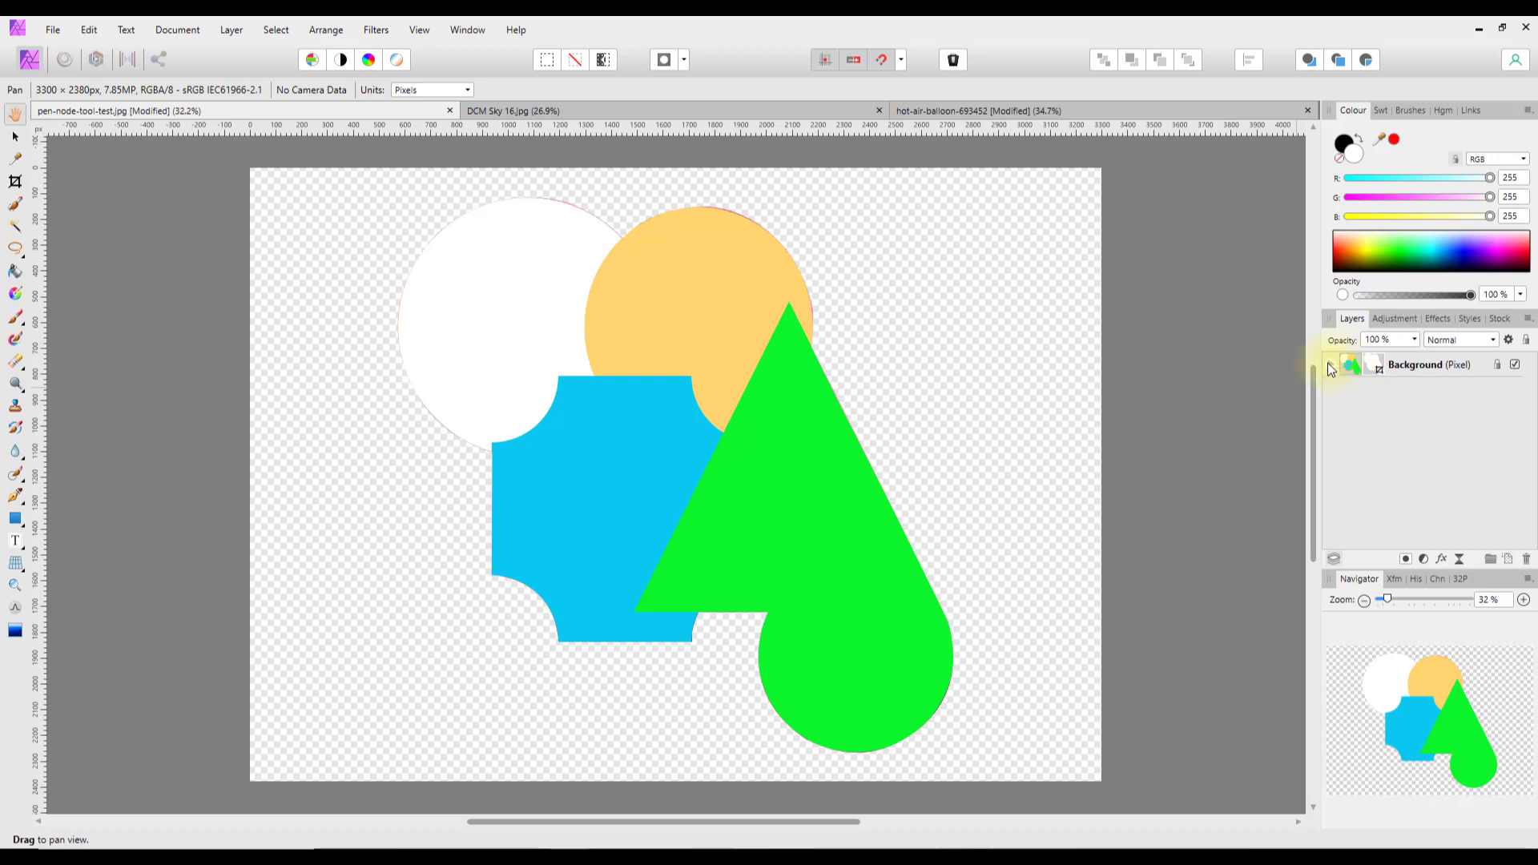
pyautogui.click(89, 30)
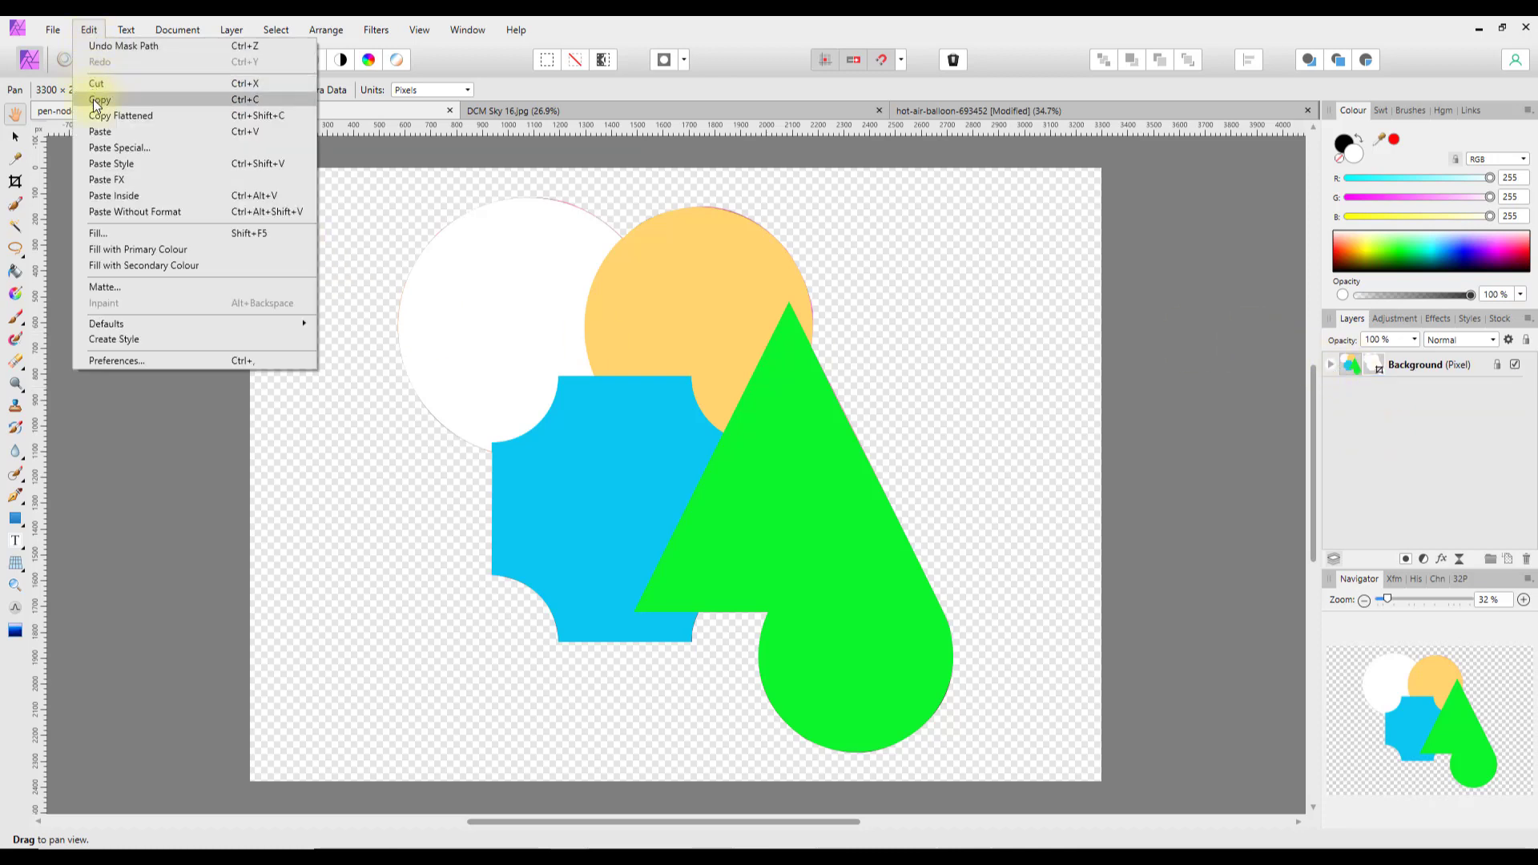
pyautogui.click(93, 130)
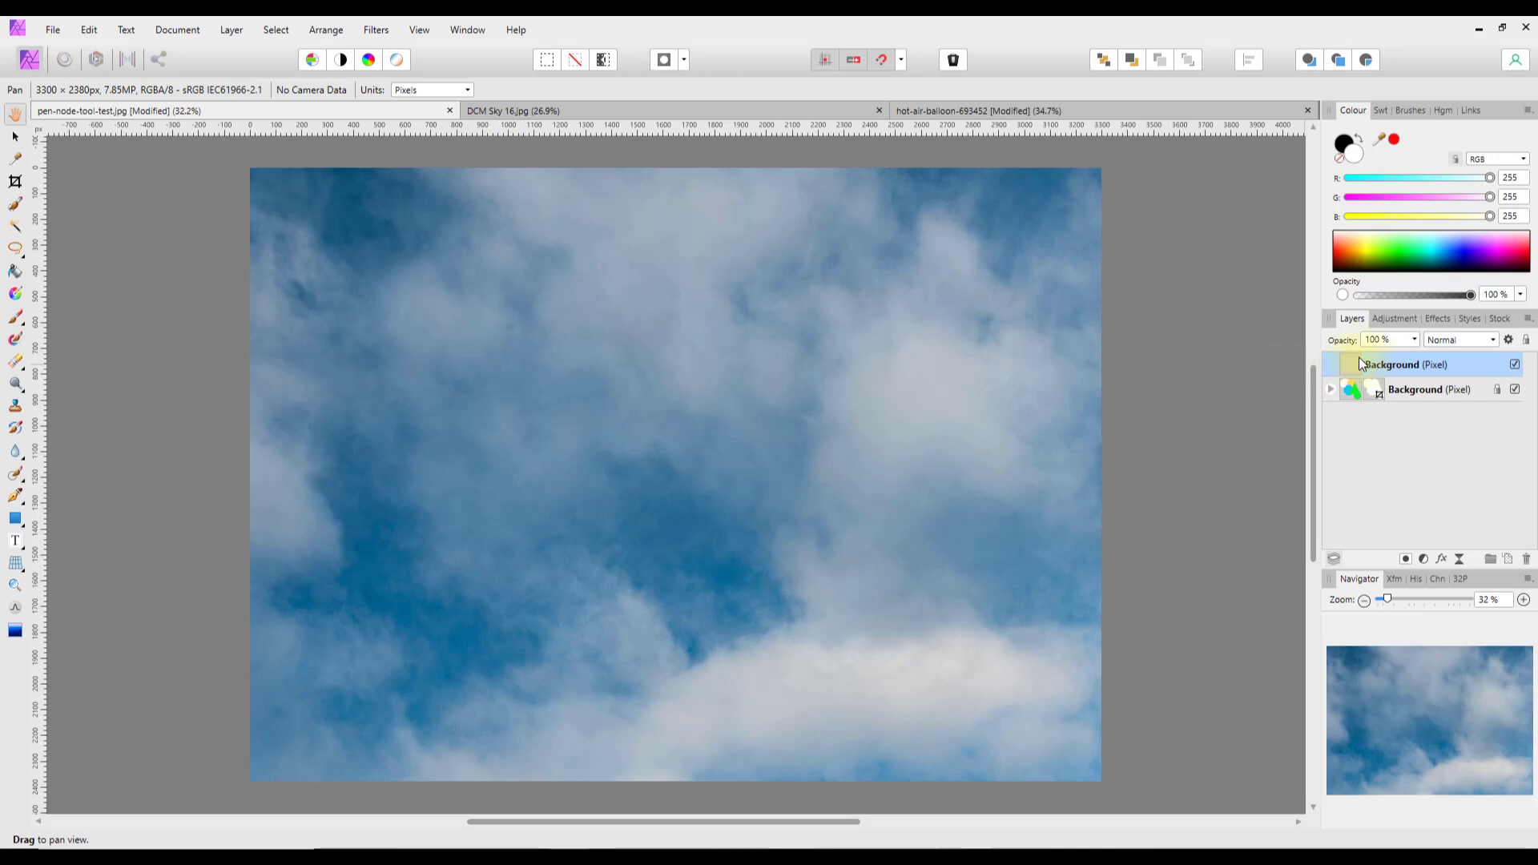
pyautogui.moveTo(1359, 357); pyautogui.dragTo(1359, 440)
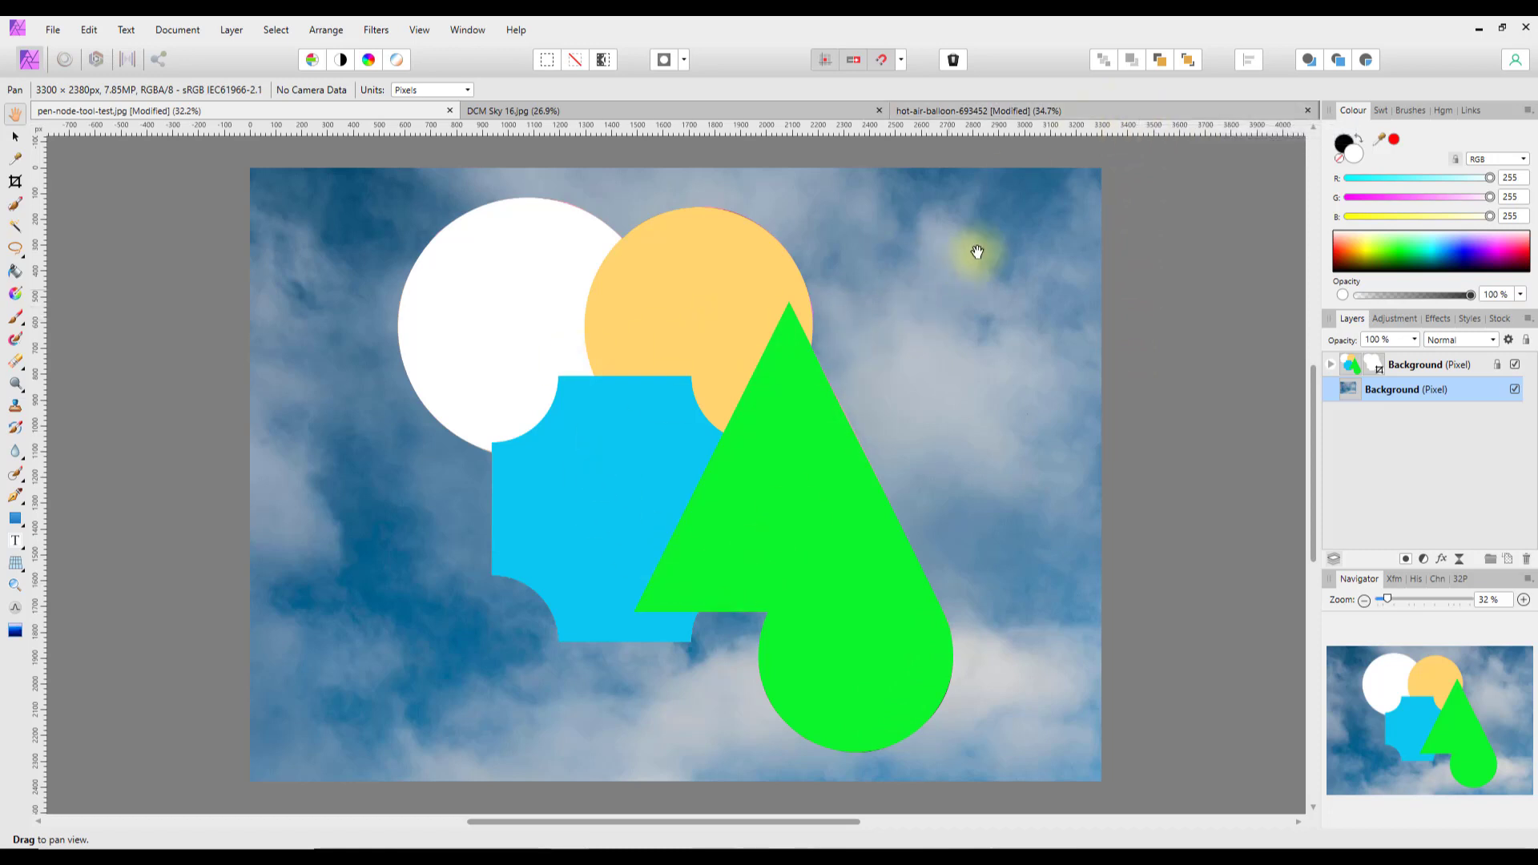
# Step: Open the hot-air-balloon-693452 document and examine the balloon's lower part, ropes and basket closely
pyautogui.click(1112, 112)
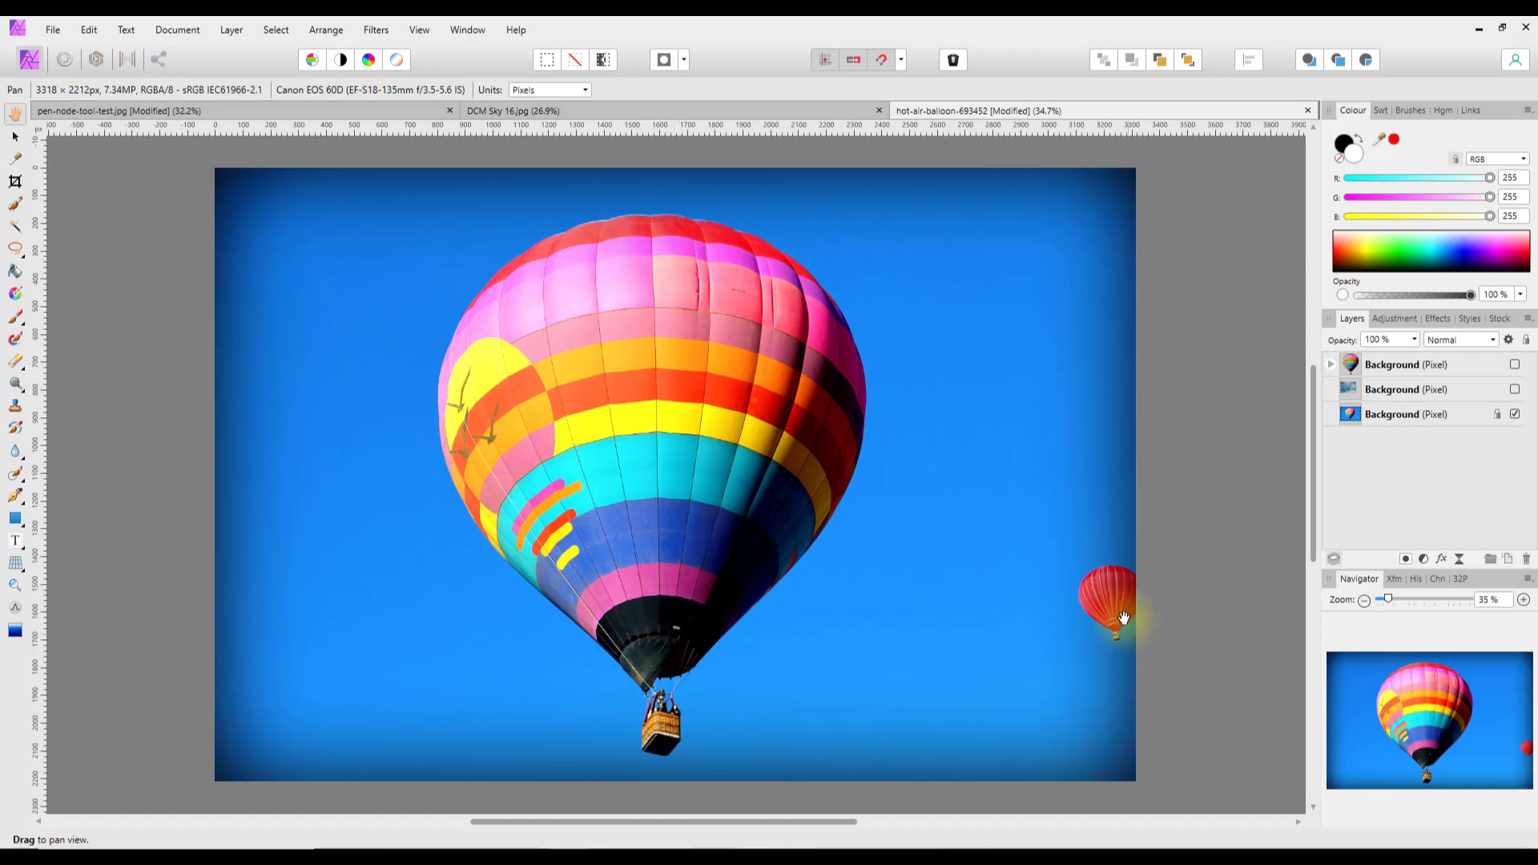
pyautogui.keyDown('ctrl'); pyautogui.scroll(3, 665, 677); pyautogui.keyUp('ctrl')
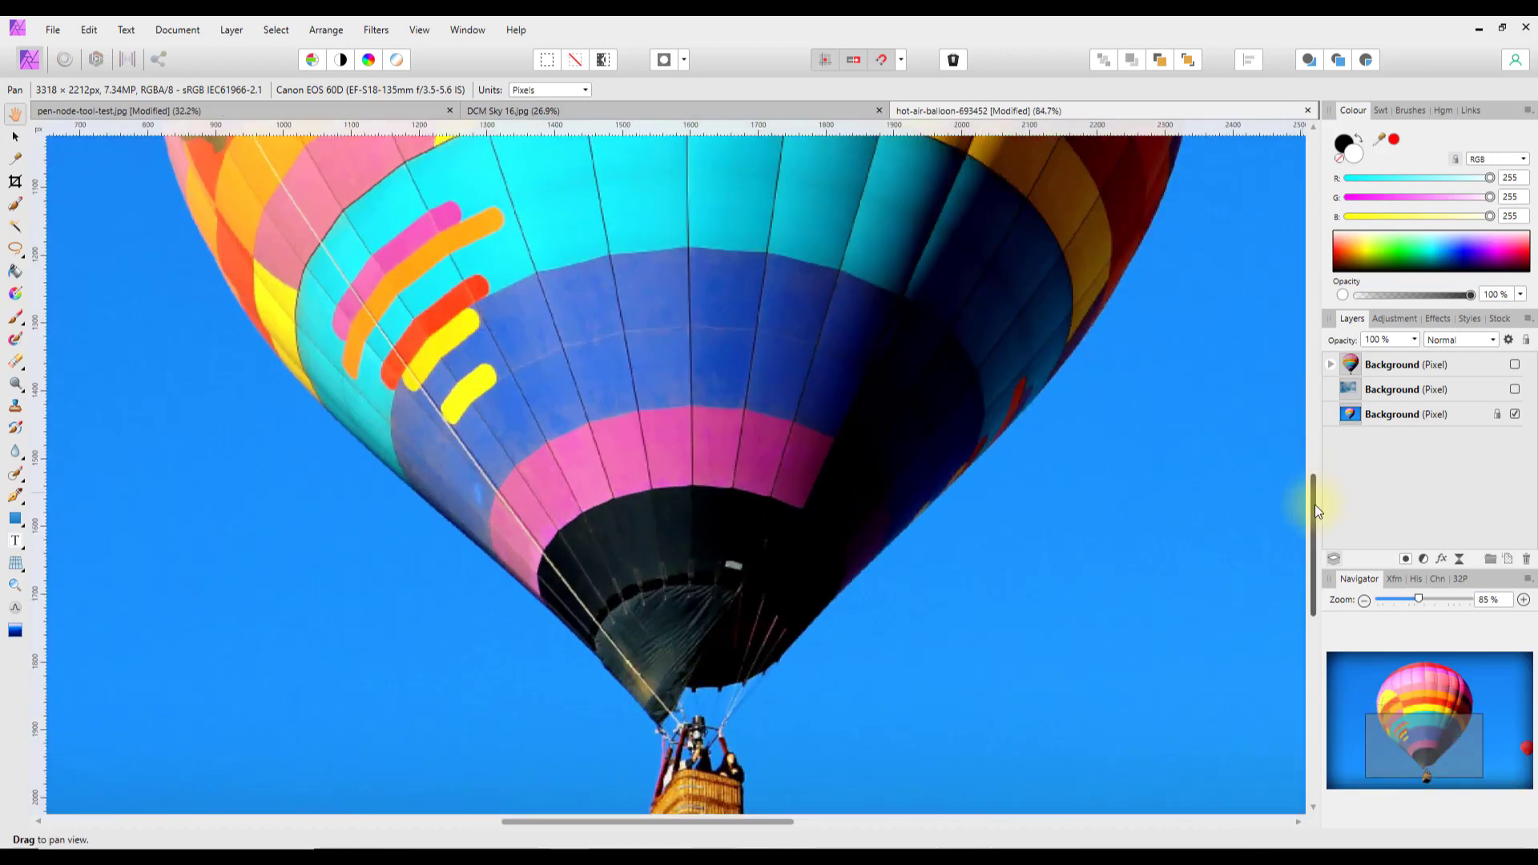
pyautogui.moveTo(1314, 502); pyautogui.dragTo(1315, 584)
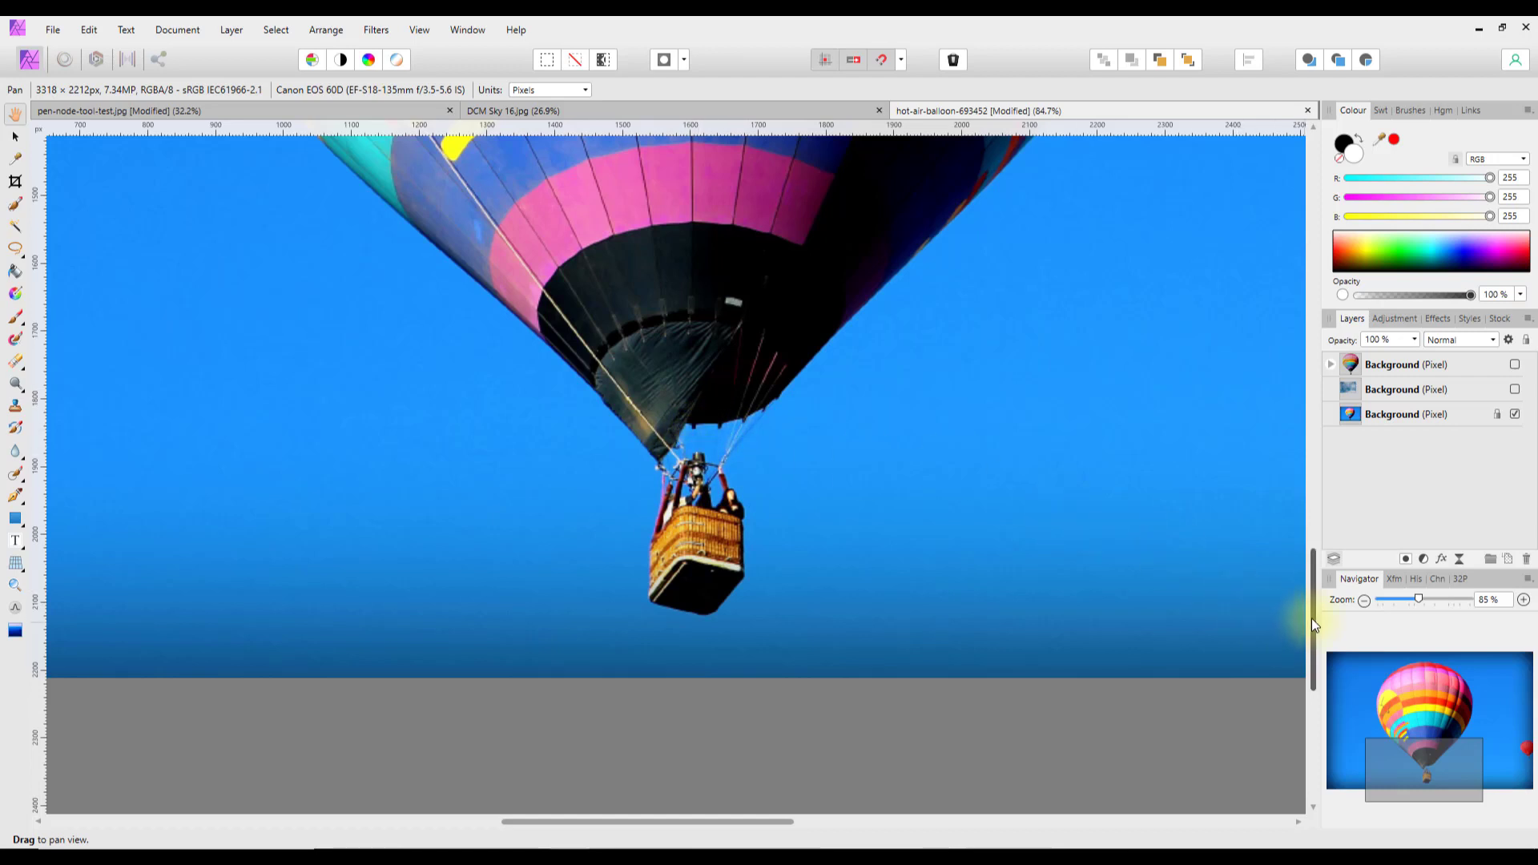
pyautogui.moveTo(1313, 609); pyautogui.dragTo(1317, 548)
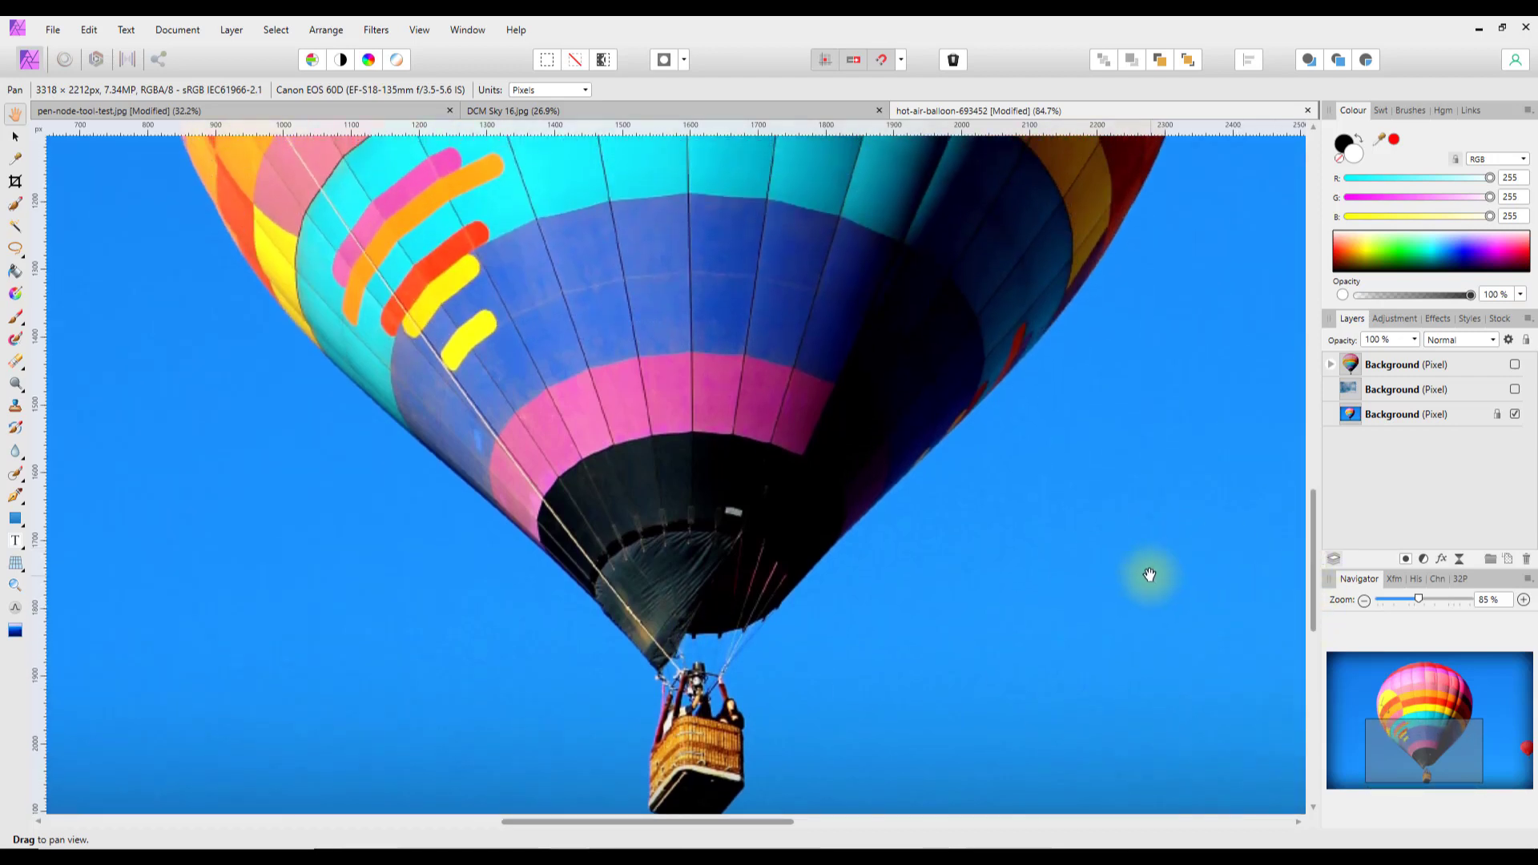
pyautogui.hotkey('ctrl', '0')
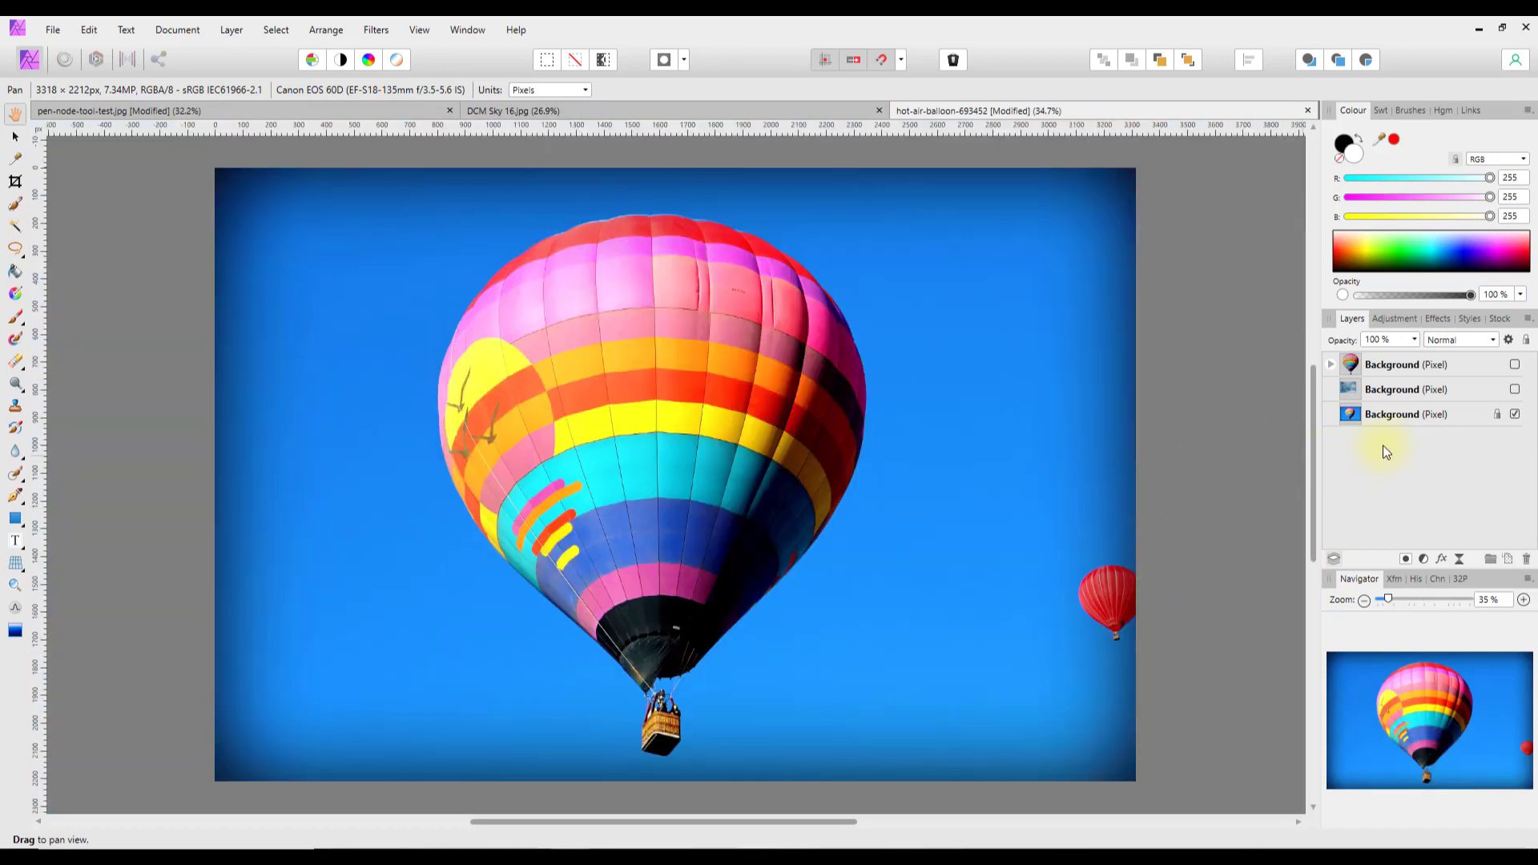
# Step: Show the balloon cut-out and sky layers, hide the original balloon photo layer, and switch to the Move Tool
pyautogui.click(1515, 365)
pyautogui.click(1515, 415)
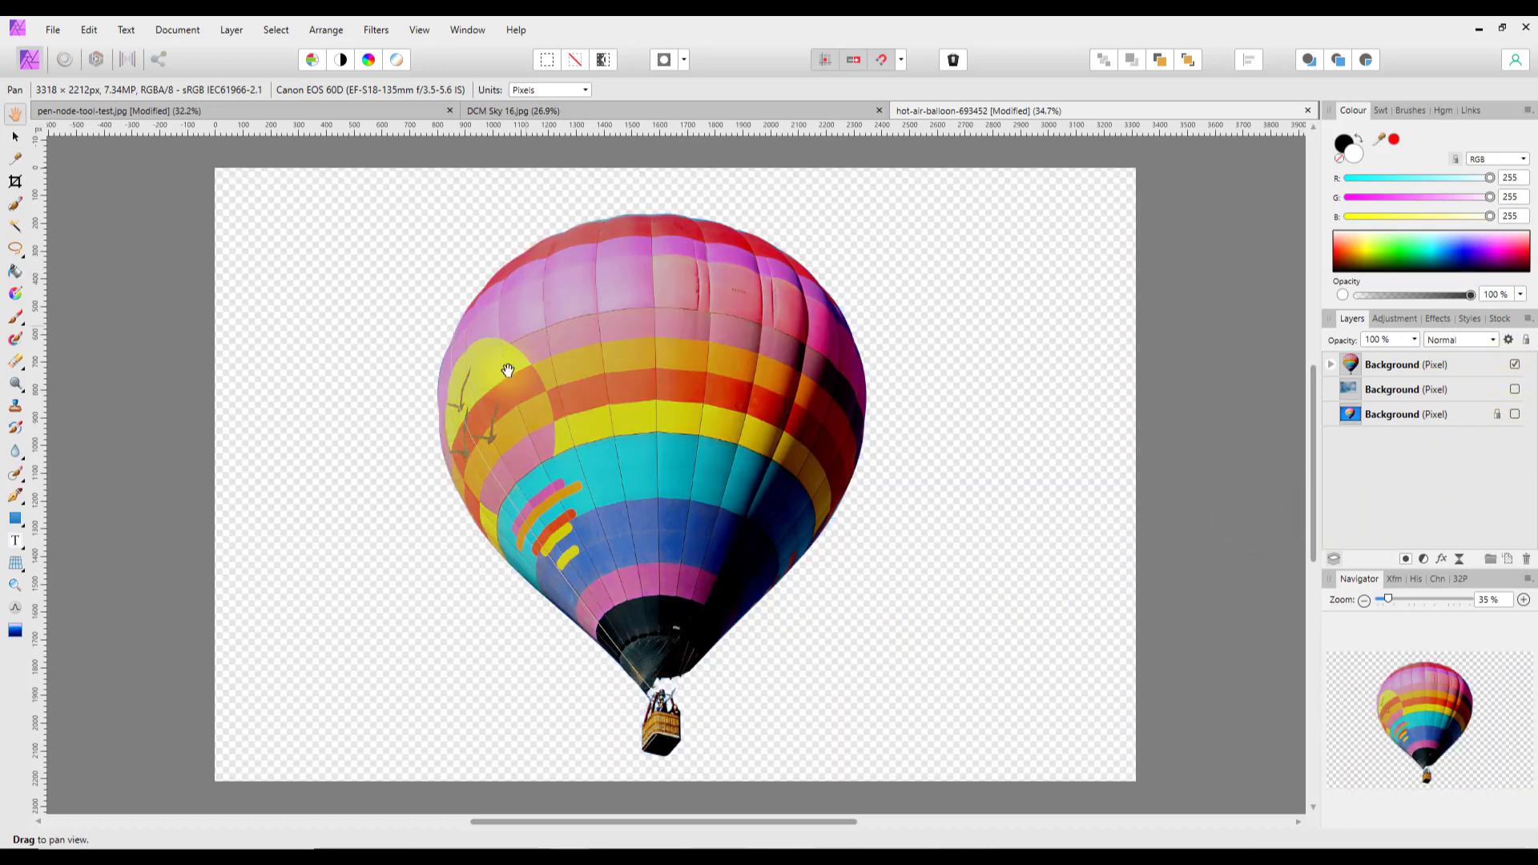
pyautogui.scroll(7, 706, 737)
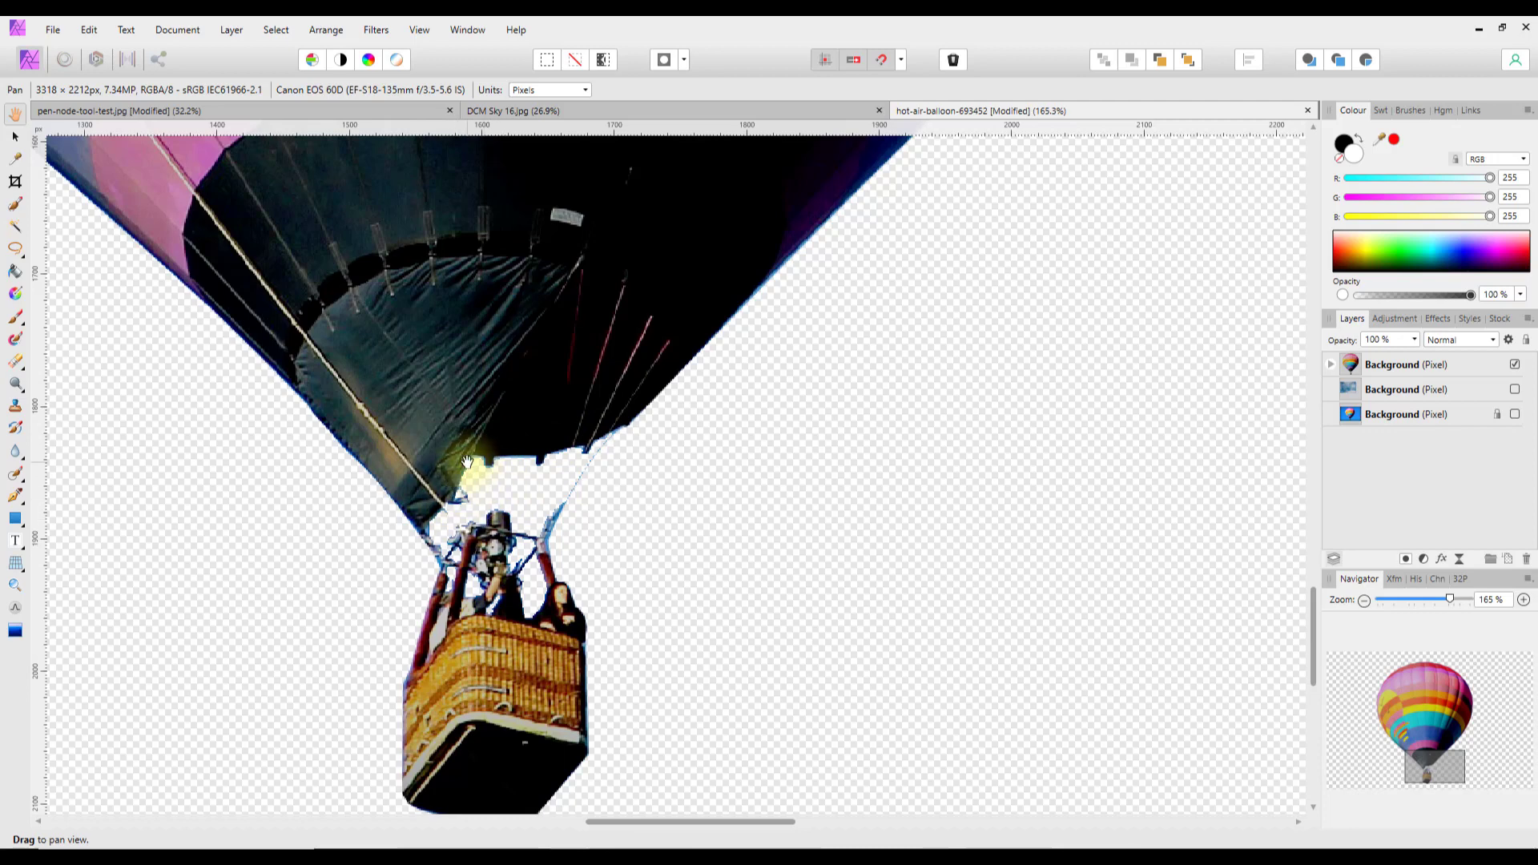
pyautogui.moveTo(1444, 742)
pyautogui.mouseDown()
pyautogui.moveTo(1458, 686)
pyautogui.moveTo(1416, 656)
pyautogui.moveTo(1396, 662)
pyautogui.moveTo(1385, 726)
pyautogui.moveTo(1438, 750)
pyautogui.mouseUp()
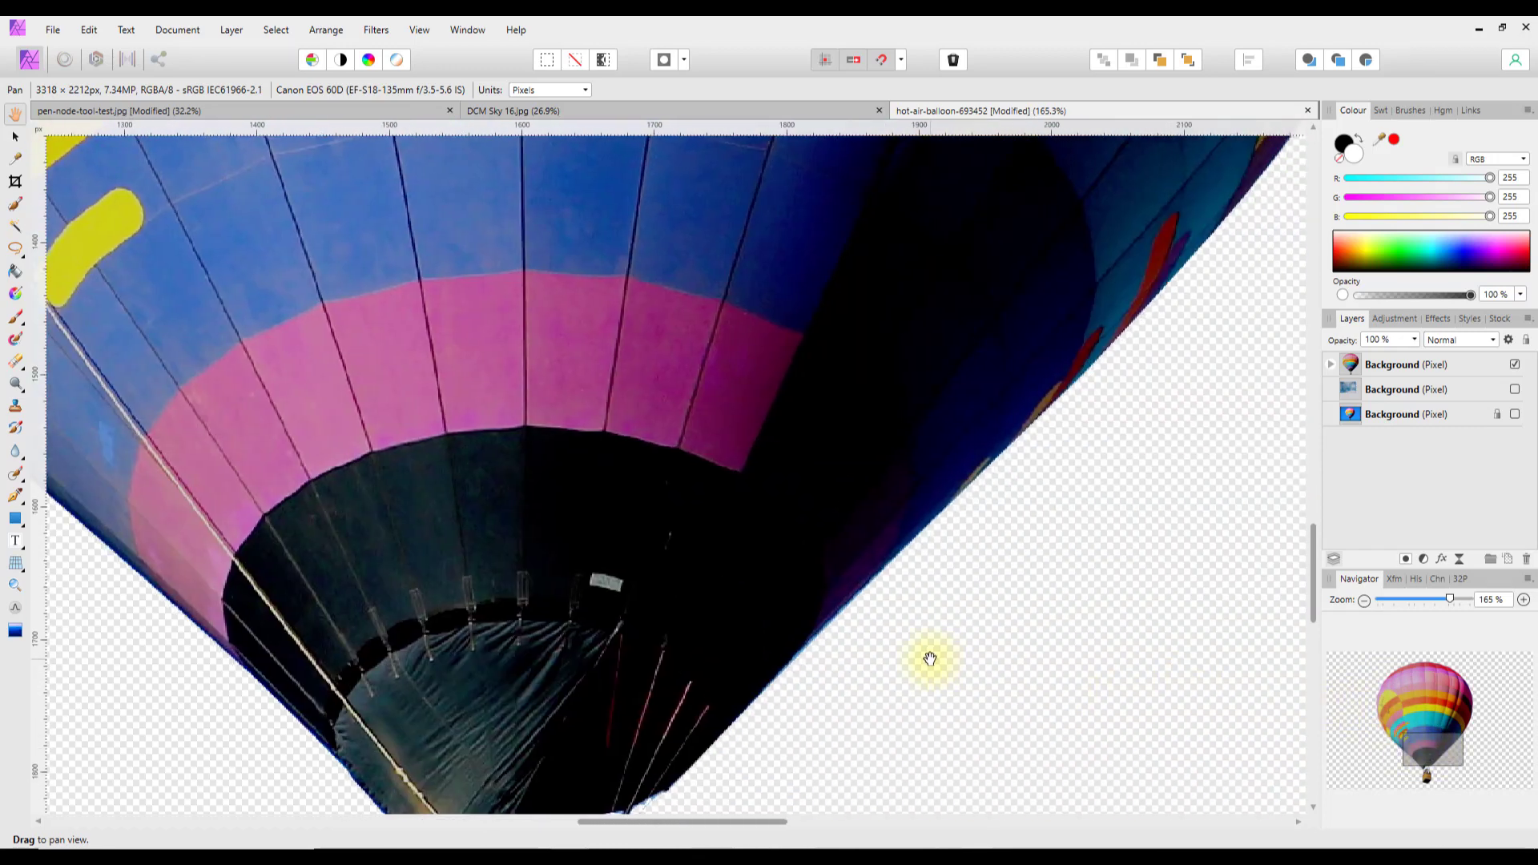
pyautogui.hotkey('ctrl', '0')
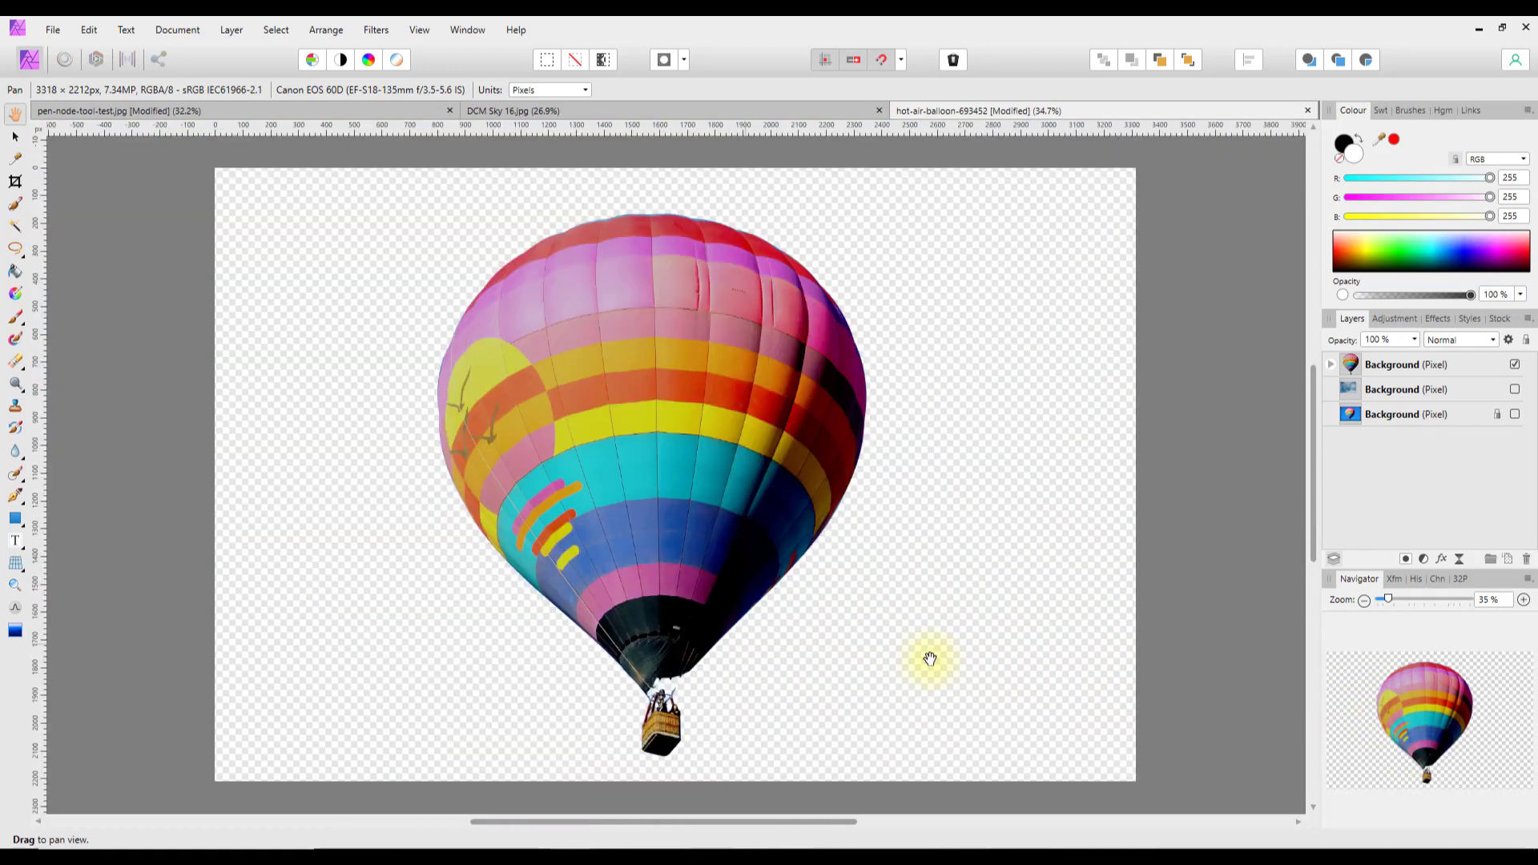
pyautogui.click(1515, 390)
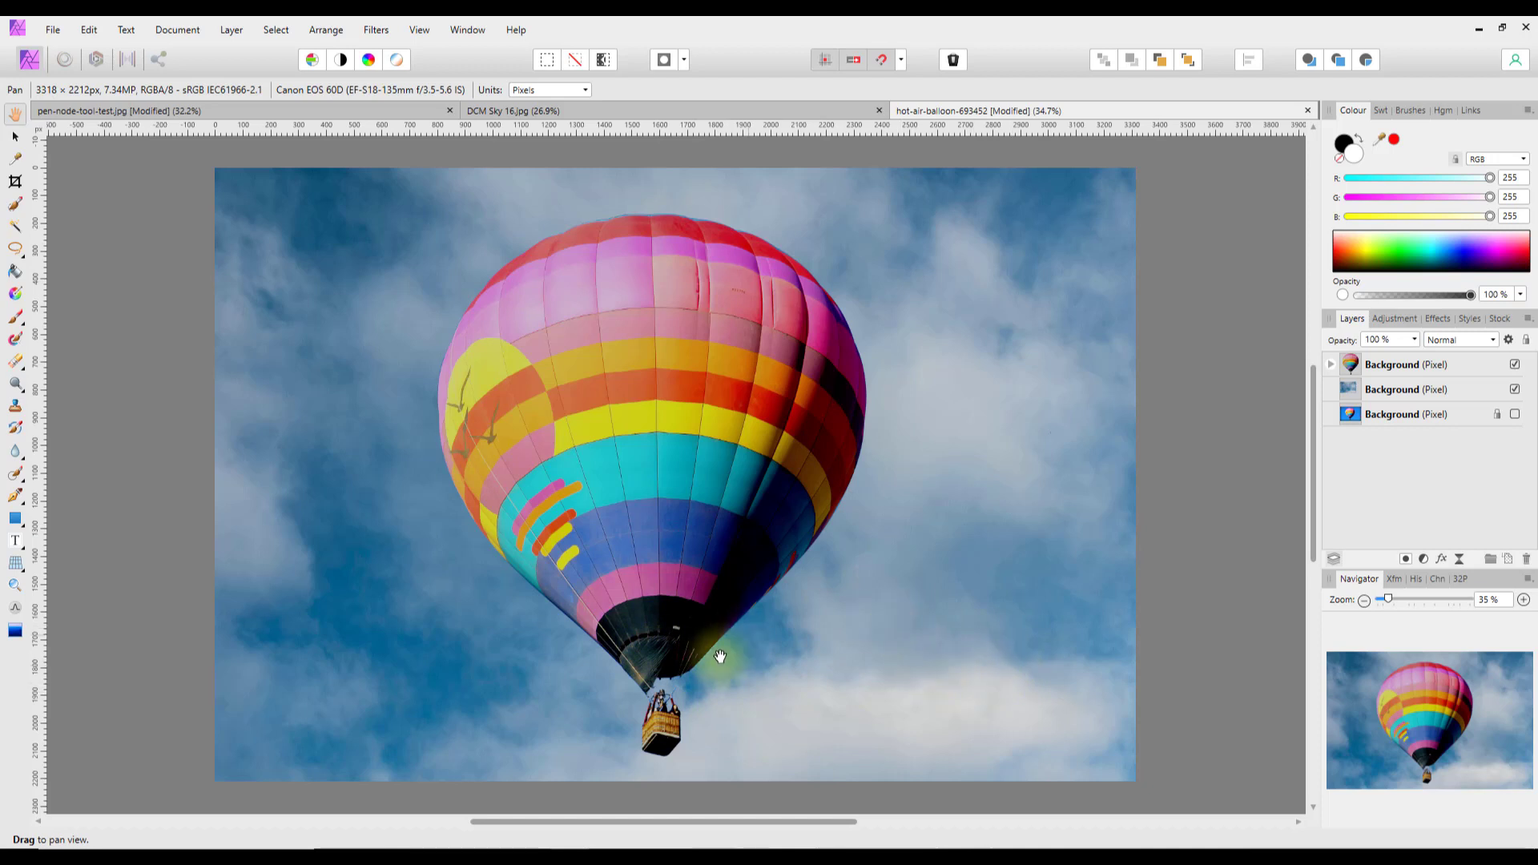
pyautogui.click(15, 138)
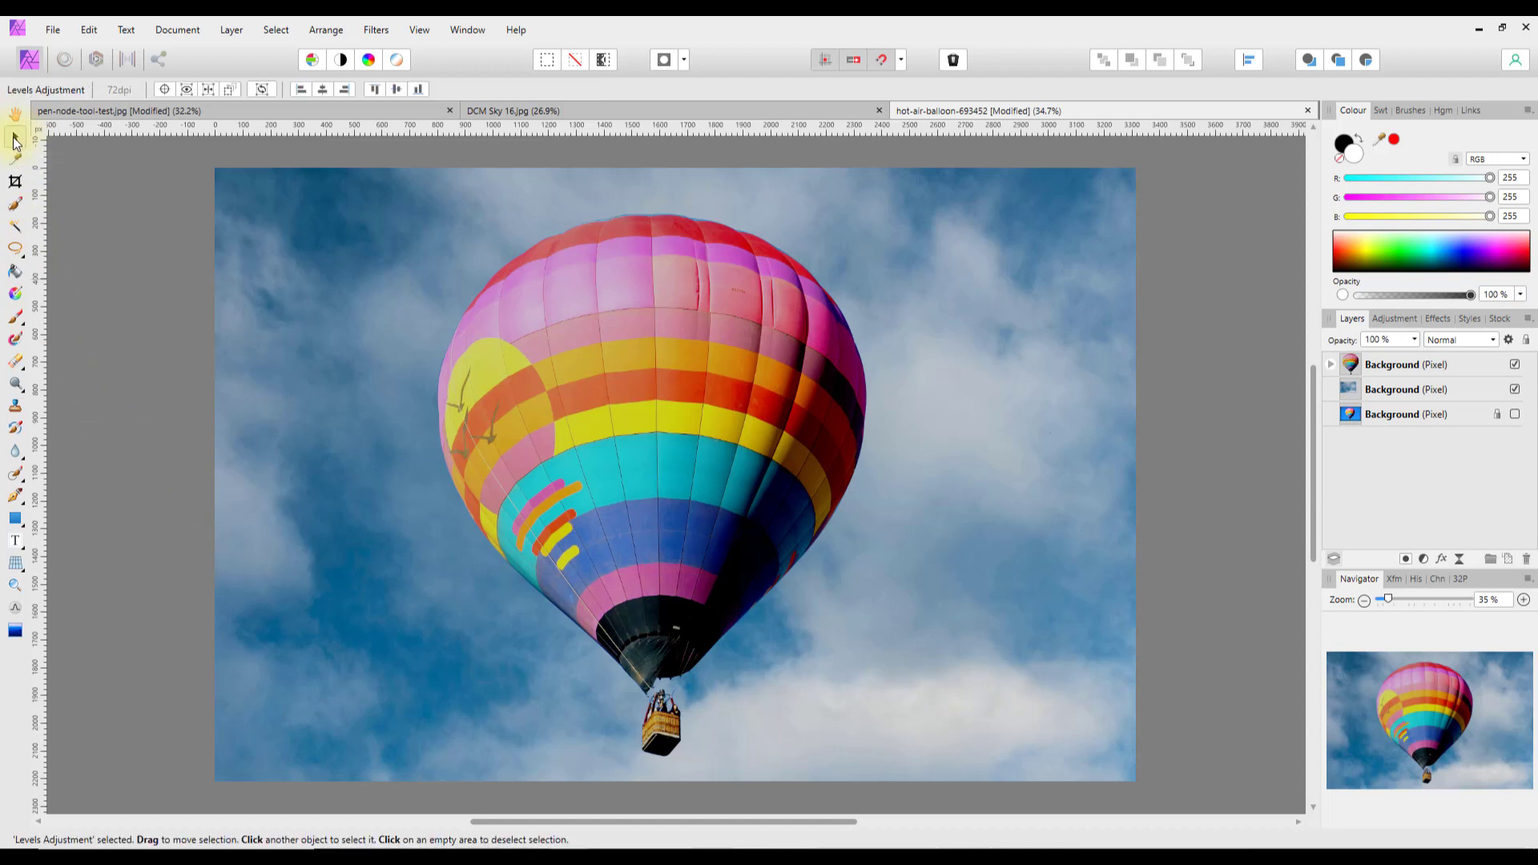